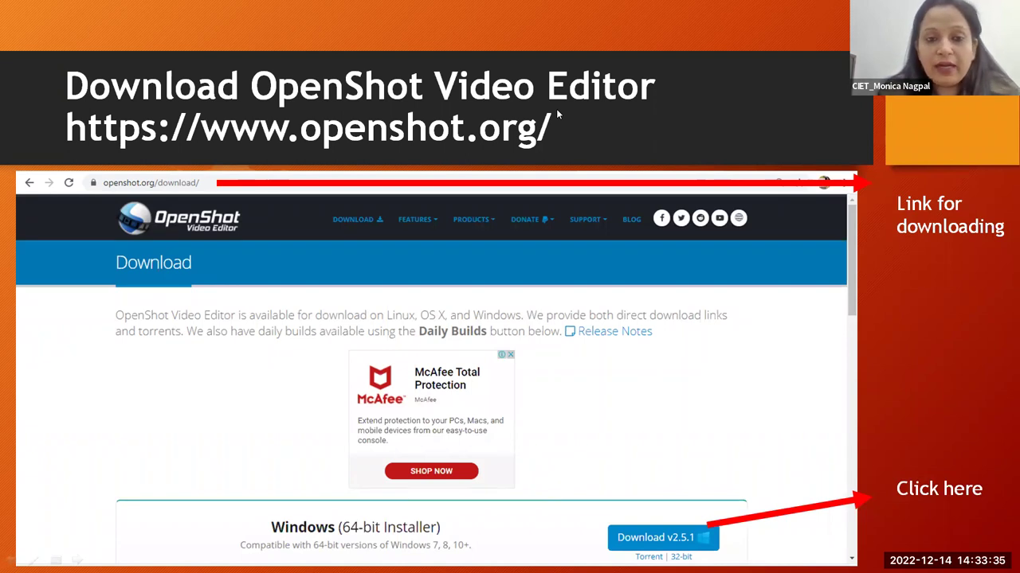
Advance the slides past the annotated OpenShot interface slide to the blank final slide.
left_click(535, 361)
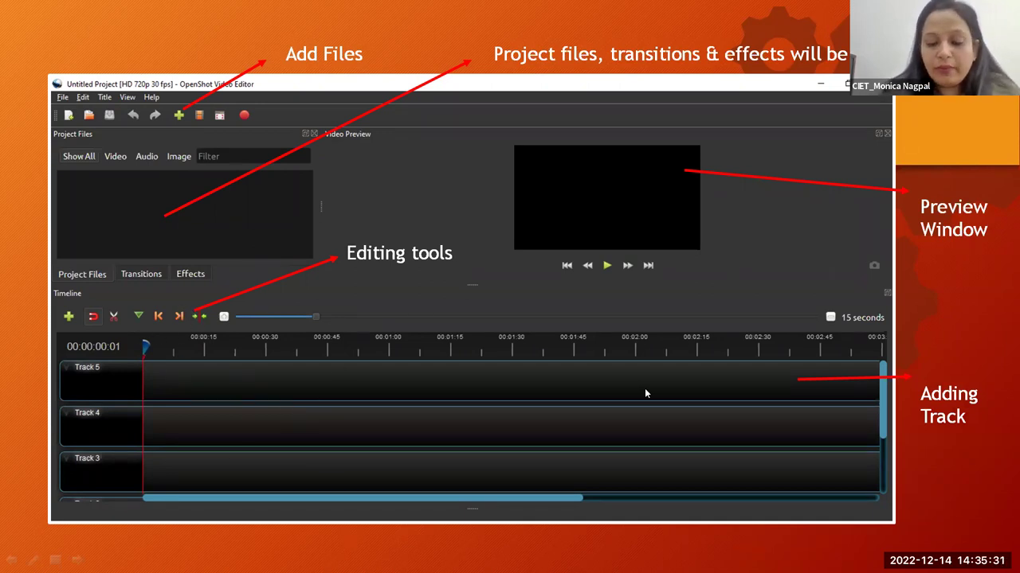
key("Right")
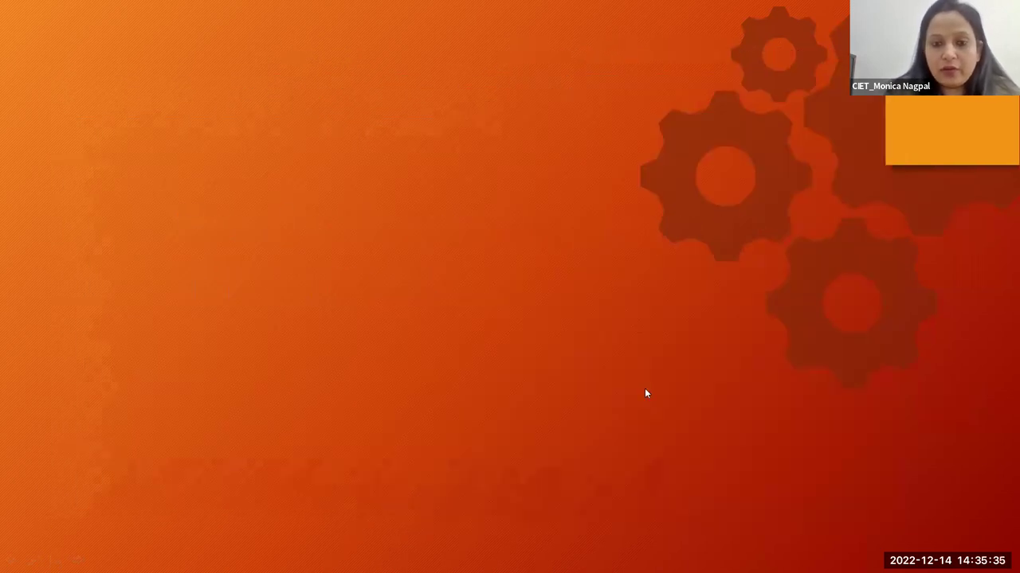
End the slide show, close Sticky Notes, and close the Video Resources presentation.
key("Escape")
key("alt+Tab")
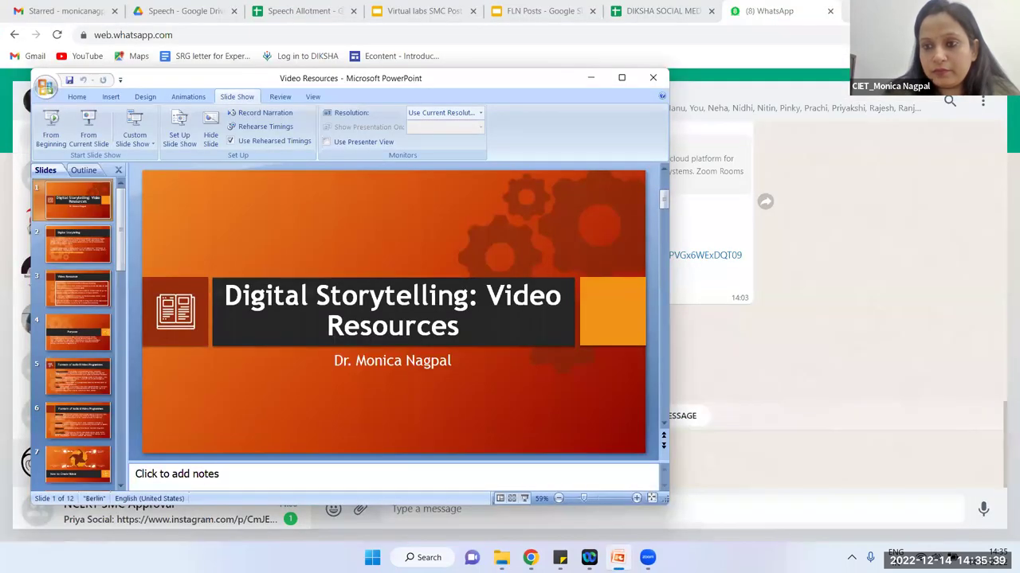
key("alt+Tab")
key("alt+Tab")
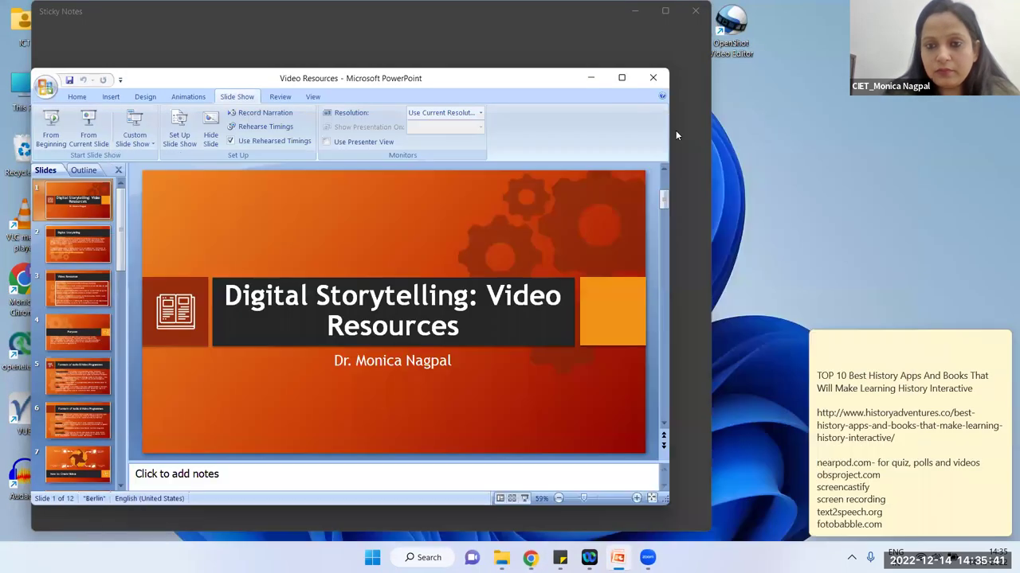
left_click(675, 132)
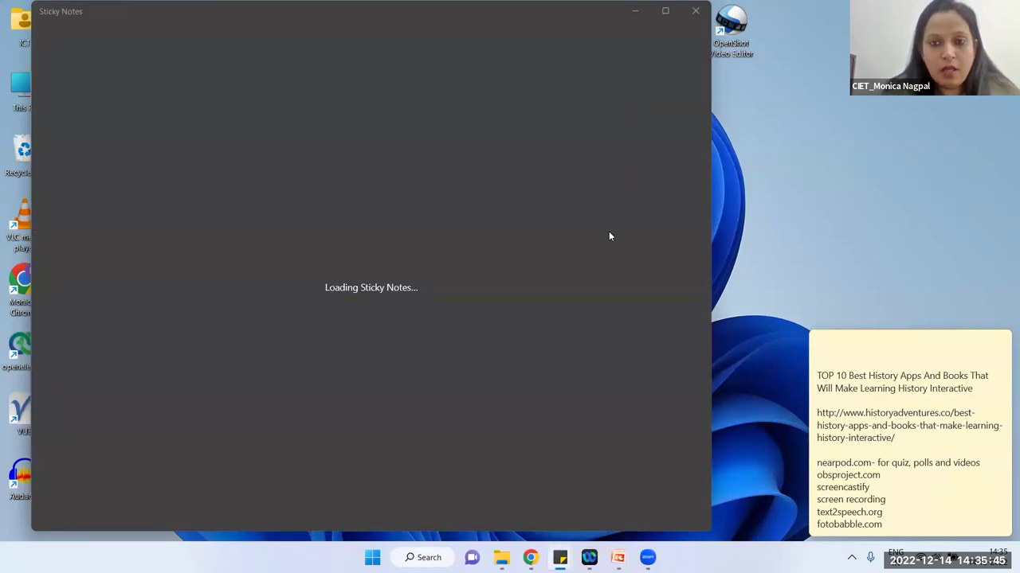
left_click(693, 12)
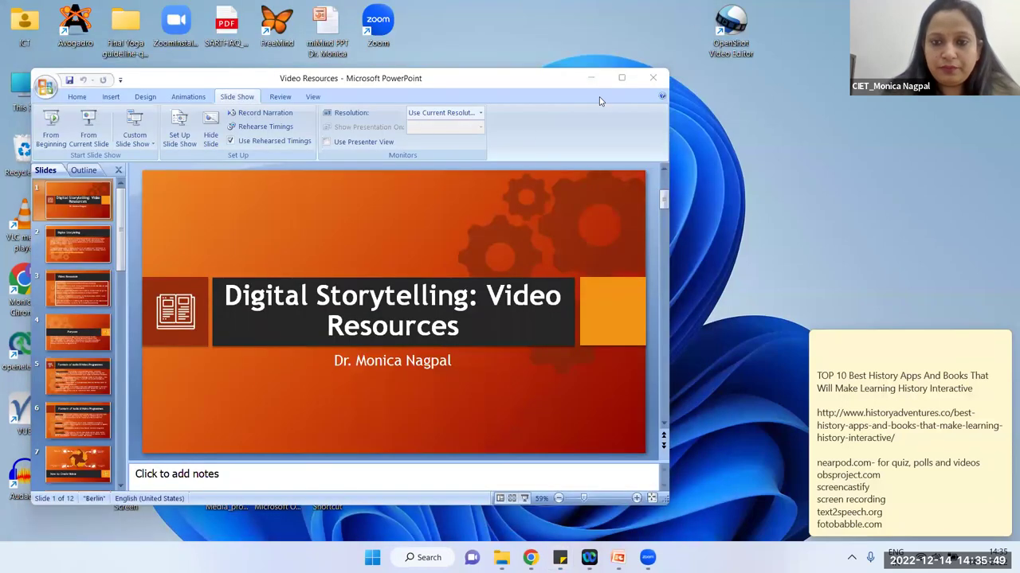
left_click(652, 77)
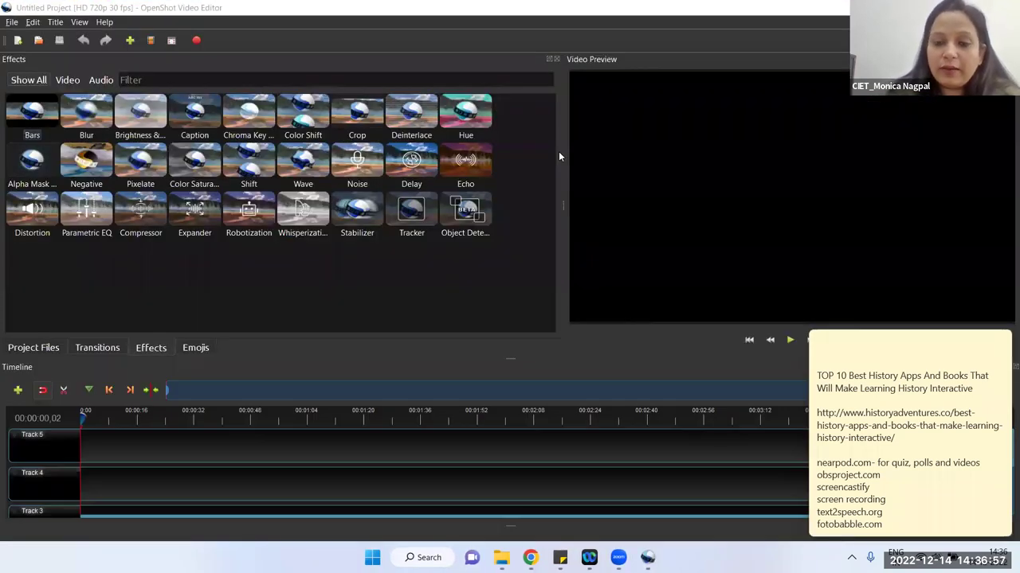
Bring OpenShot forward and swap the Effects list for the empty Project Files panel.
left_click(672, 356)
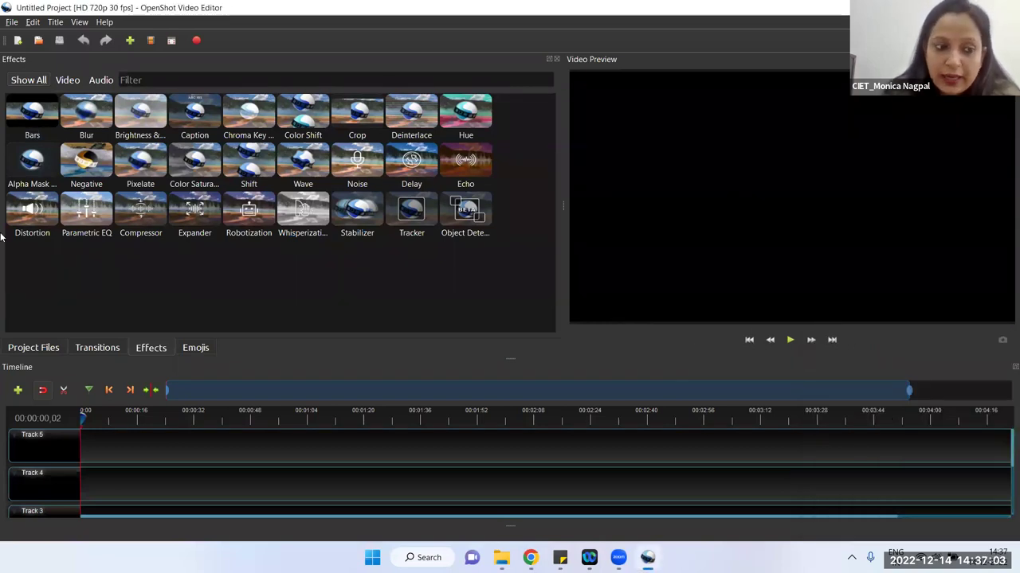
left_click(36, 348)
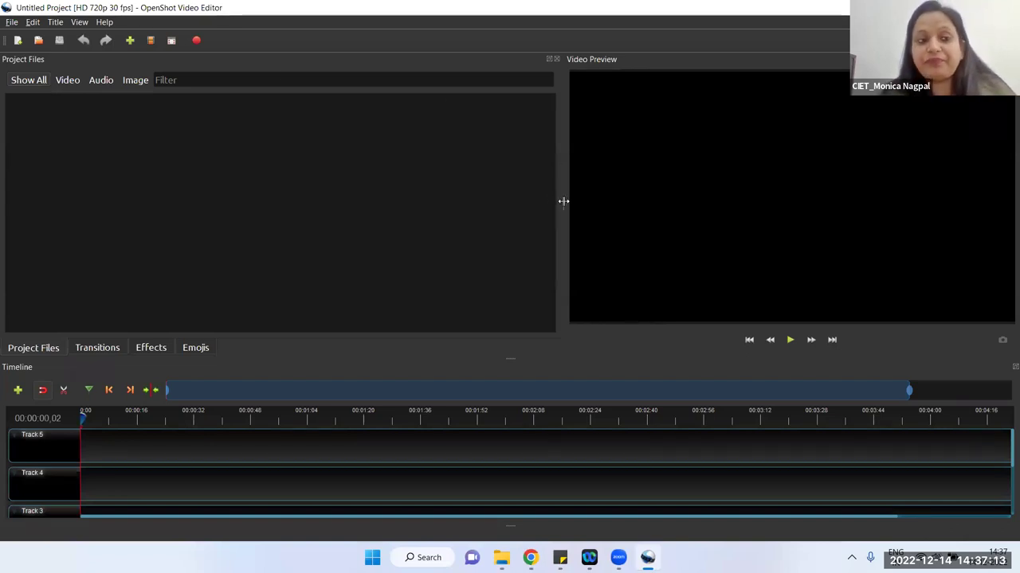
Narrow Project Files to widen the preview, and raise the timeline to show Tracks 5–2.
left_click_drag(564, 200, 557, 200)
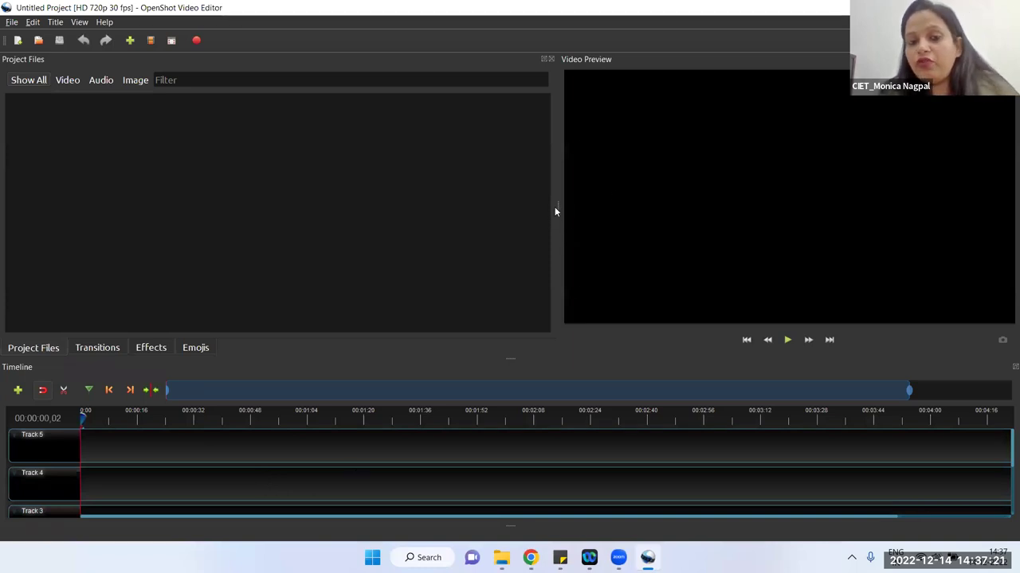
left_click_drag(555, 209, 369, 187)
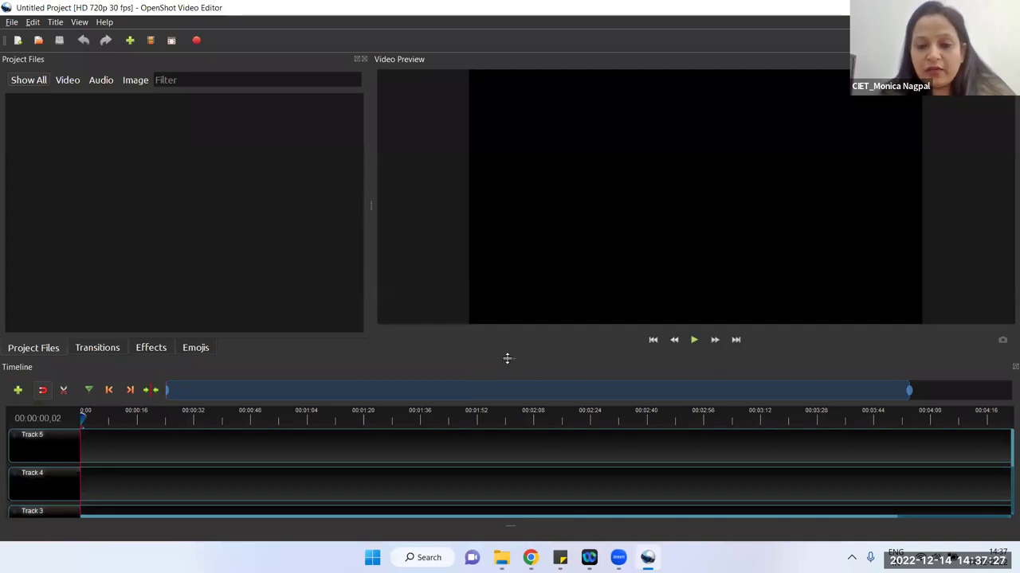
left_click_drag(508, 358, 513, 280)
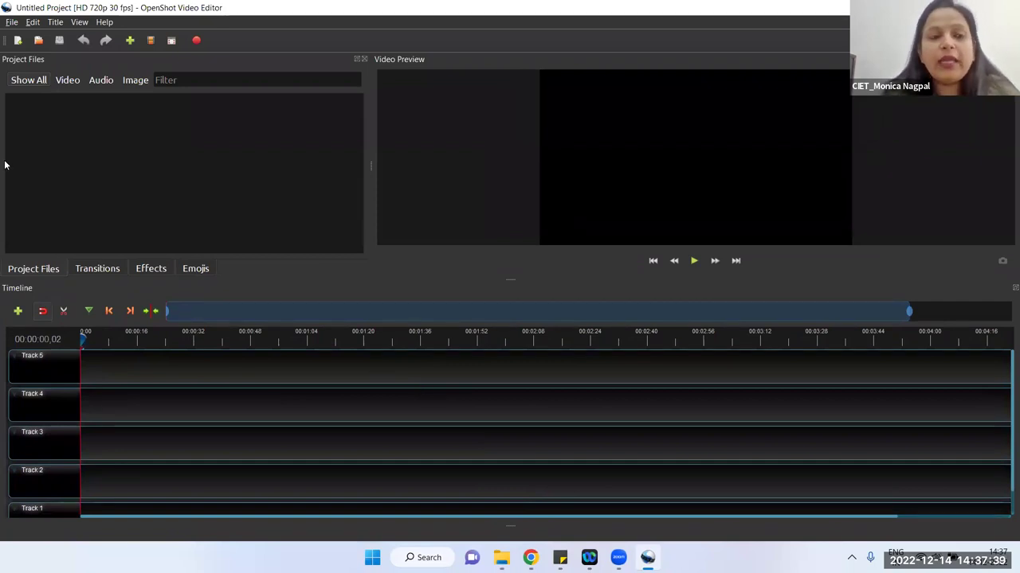
Import the original MP4 video from Desktop > Video Resources.
left_click(130, 41)
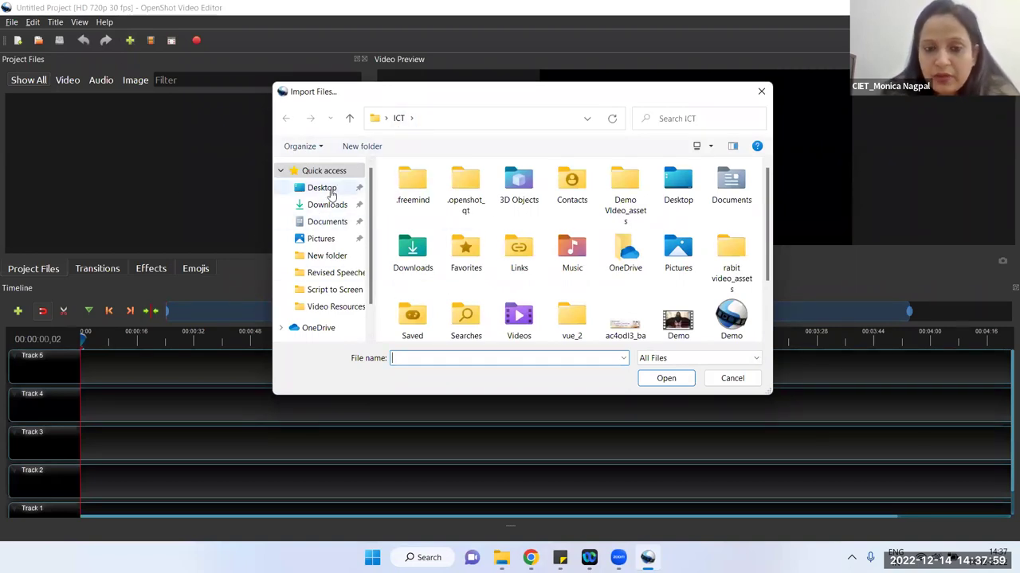
left_click(330, 196)
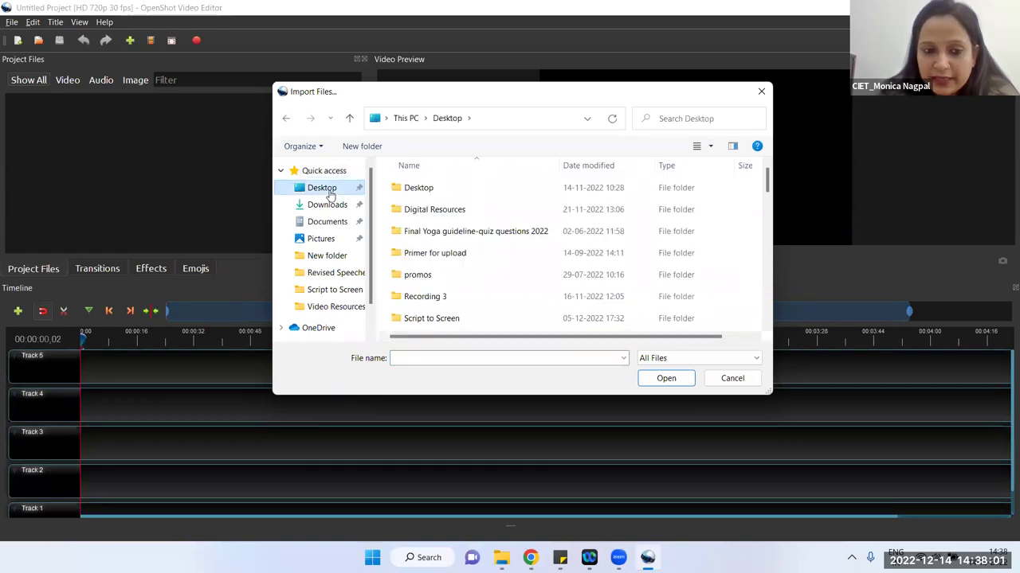
scroll(559, 271, "down", 1)
scroll(559, 271, "down", 2)
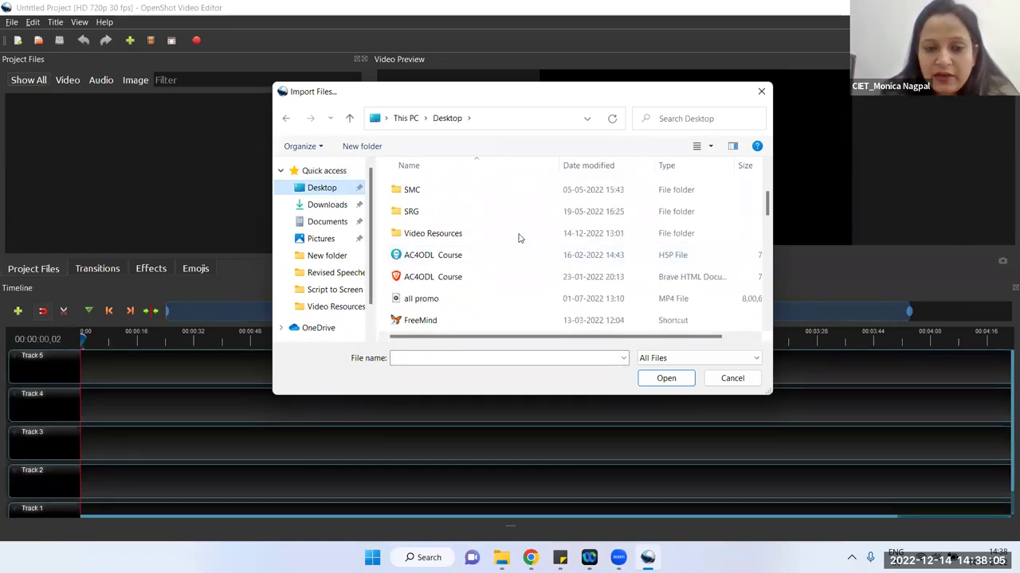
double_click(518, 237)
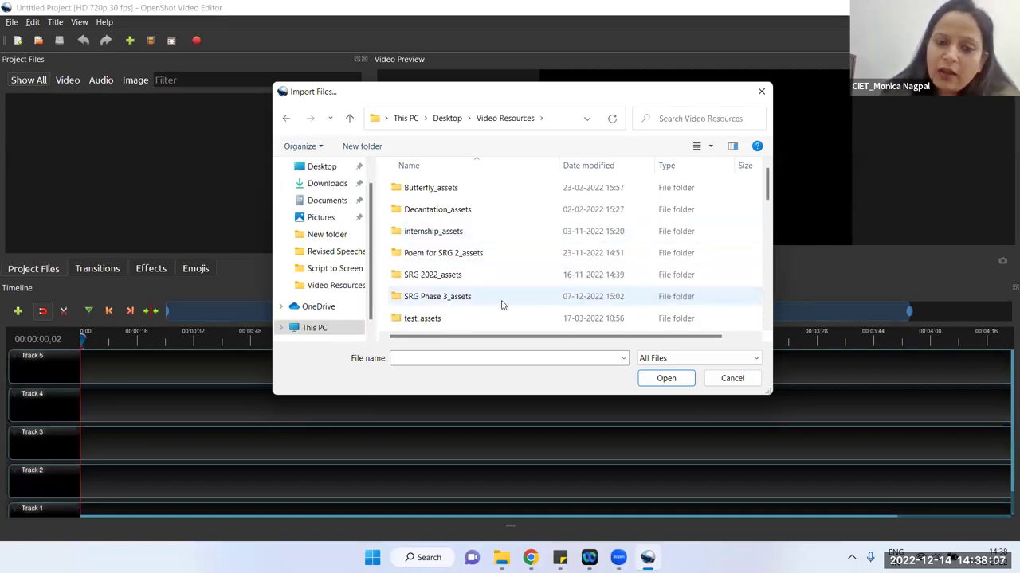
scroll(501, 305, "down", 2)
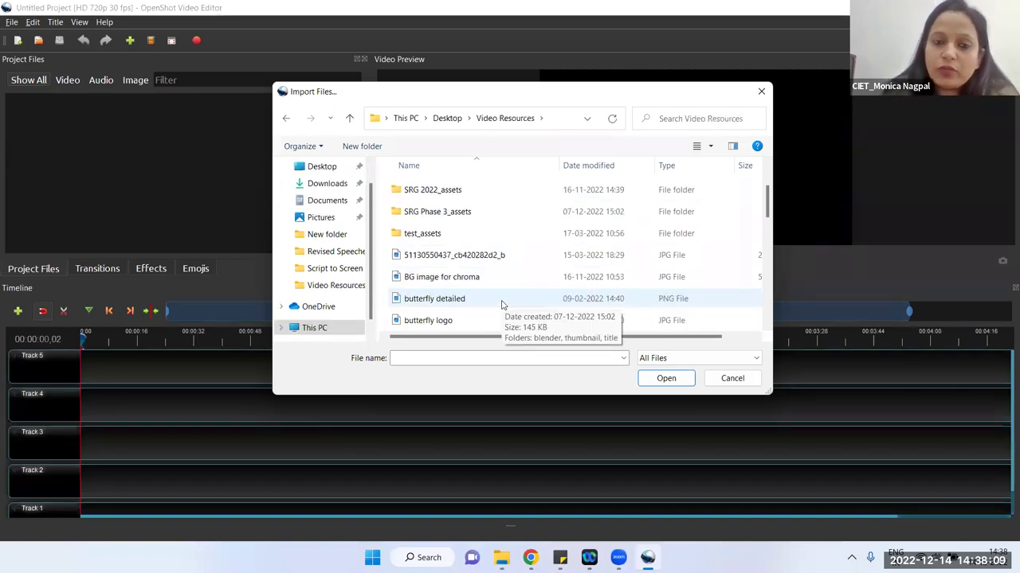
scroll(502, 303, "down", 2)
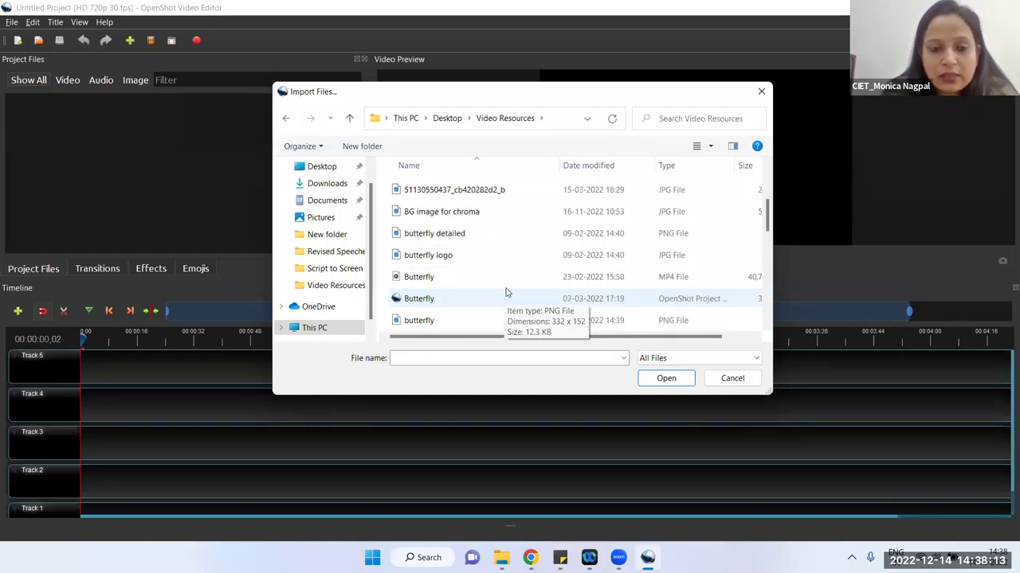
scroll(505, 295, "down", 5)
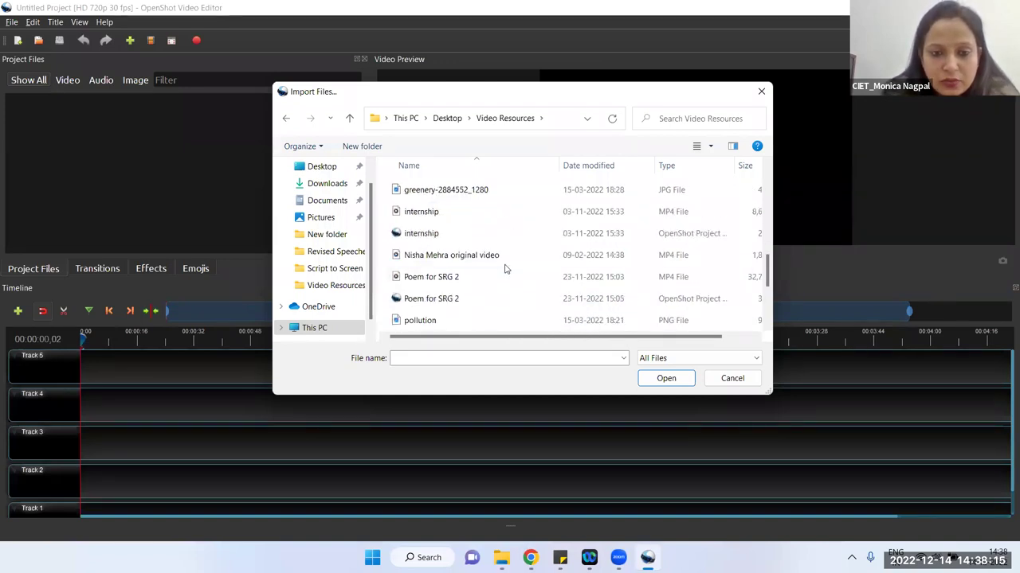
left_click(513, 255)
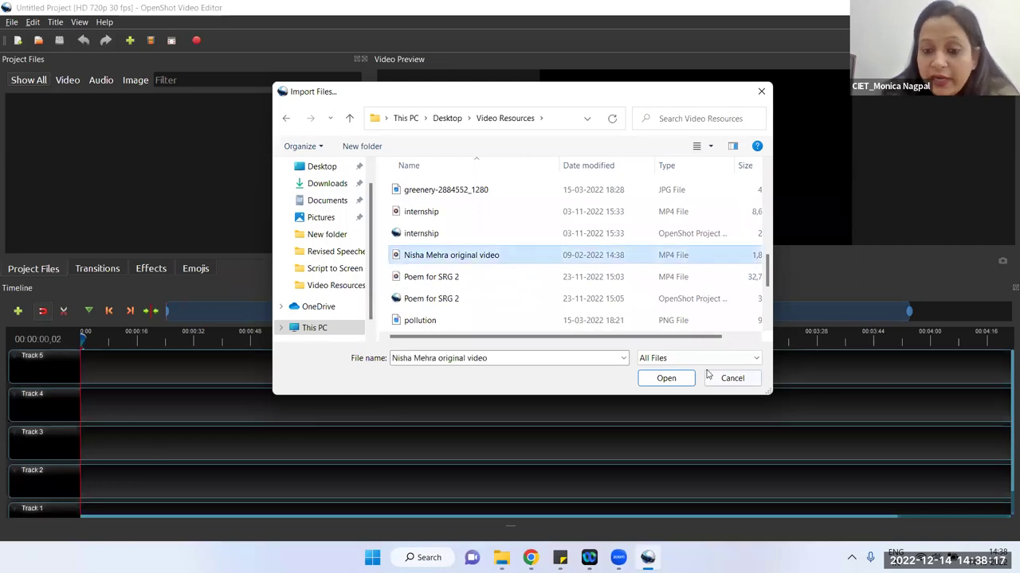
left_click(673, 379)
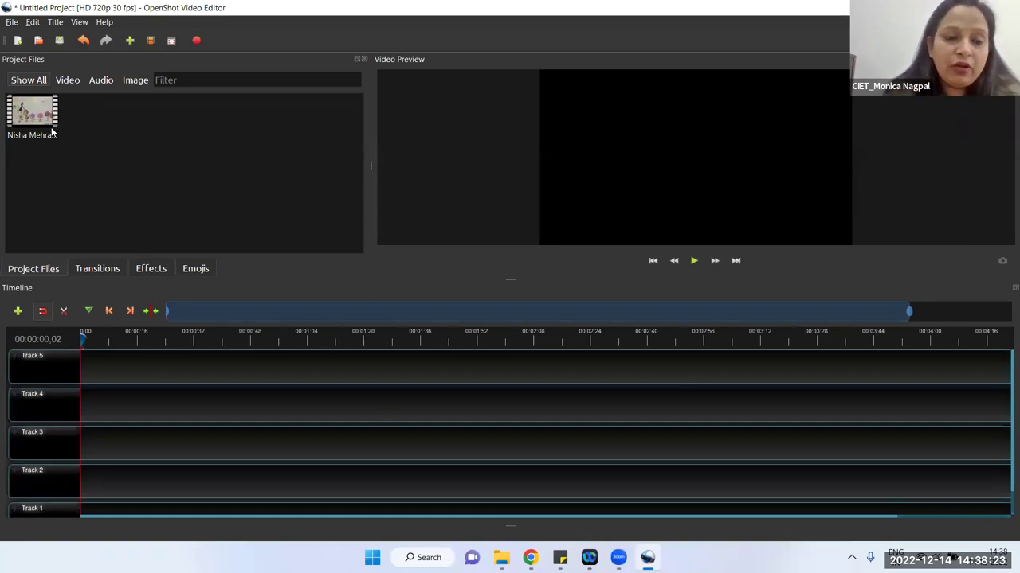
Import Butterfly.mp4, butterfly detailed and butterfly logo together.
left_click(130, 41)
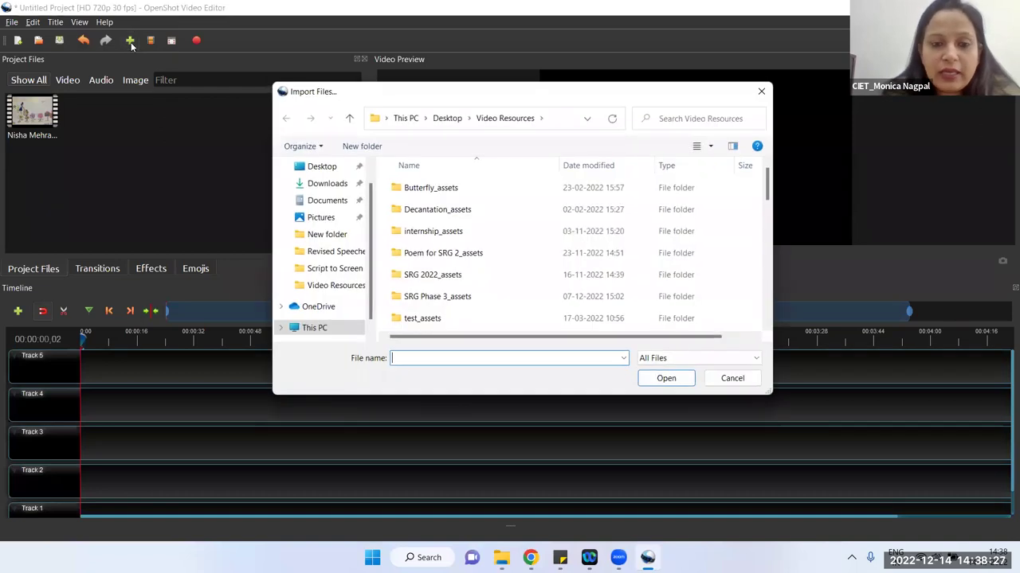
scroll(468, 271, "down", 3)
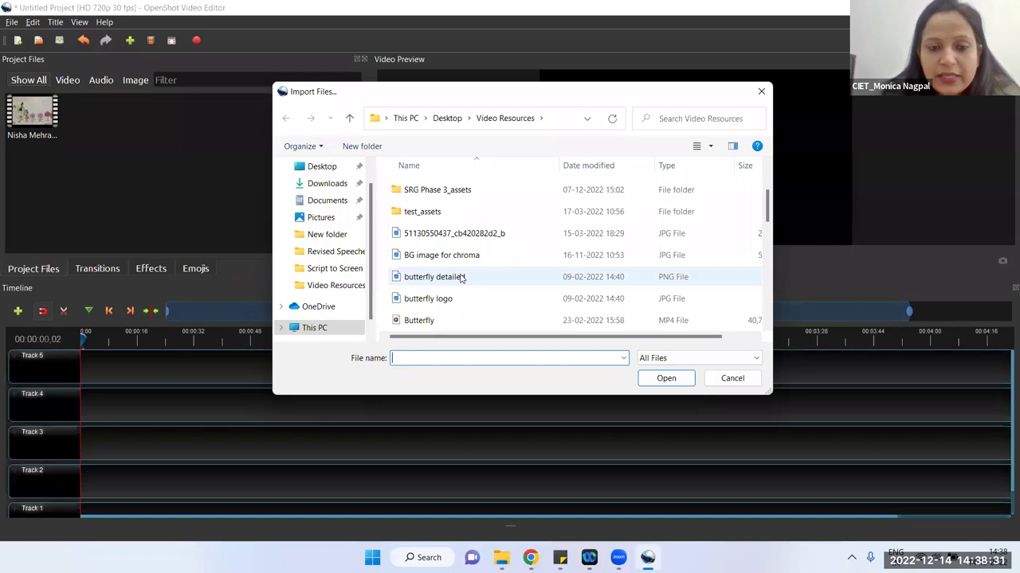
left_click(460, 278)
key("shift+Down")
key("shift+Down")
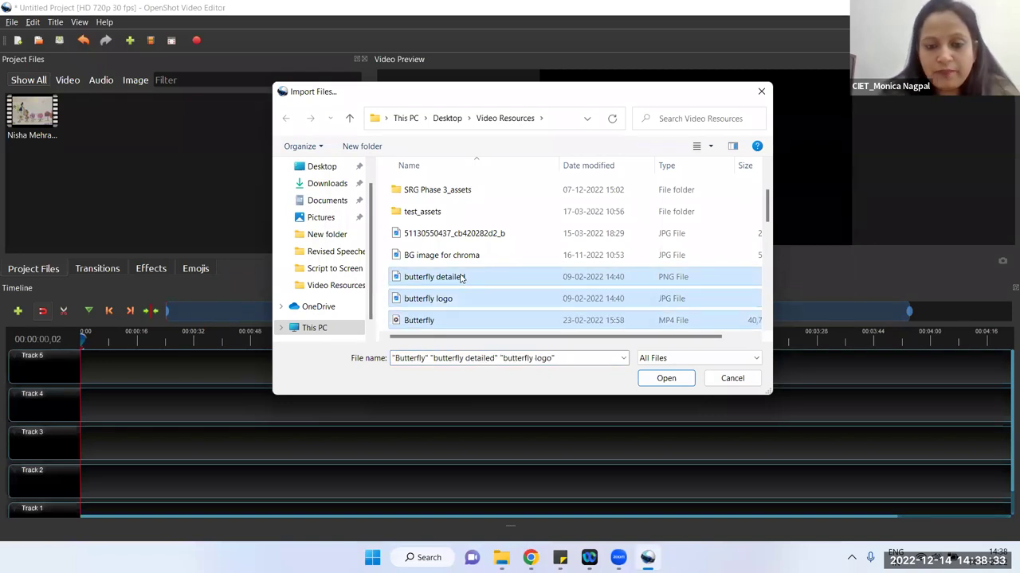
left_click(660, 385)
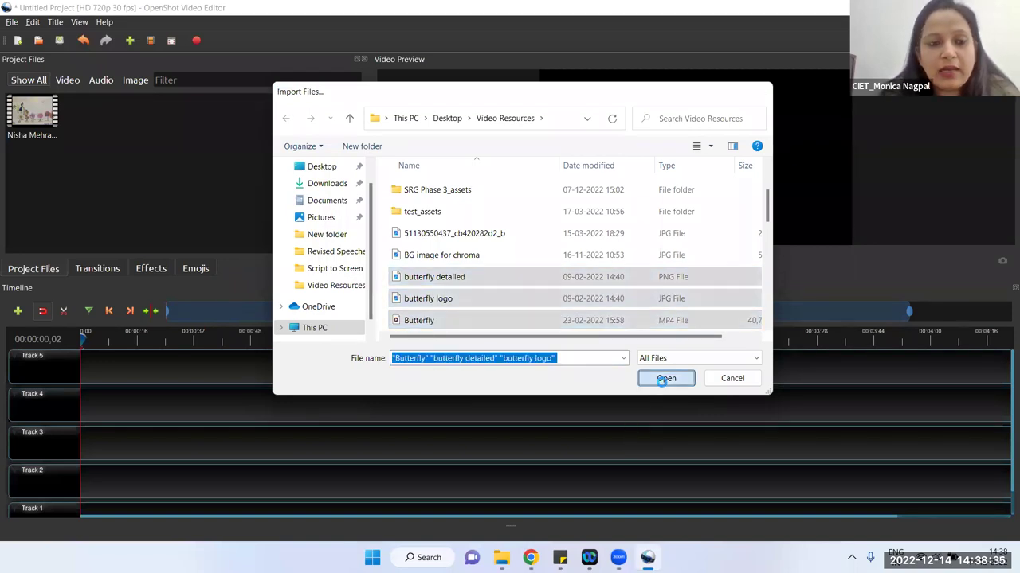
left_click(130, 39)
Search Downloads for 'bensound' and import the distance, betterdays and tenderness MP3s.
scroll(515, 228, "down", 3)
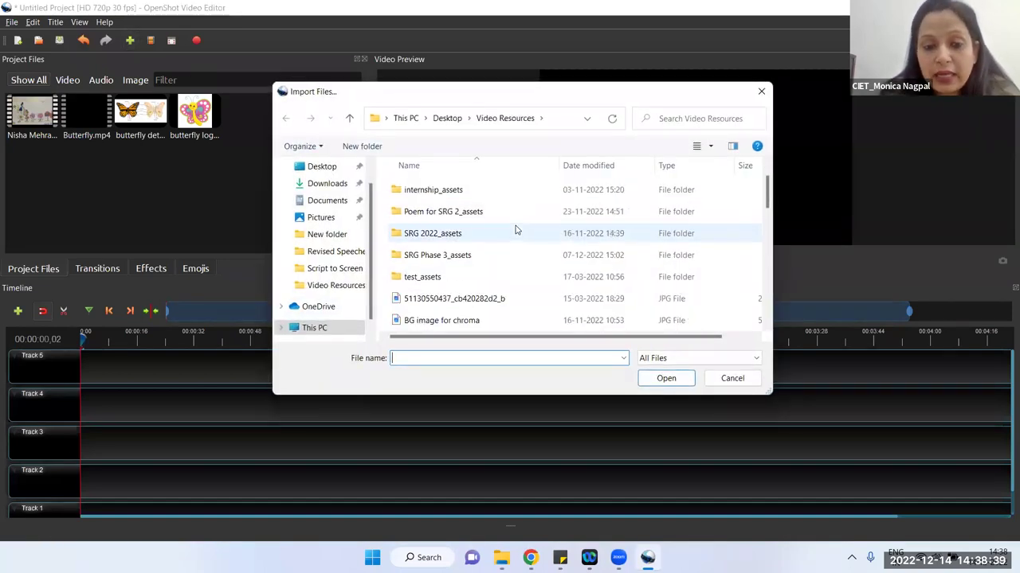
scroll(515, 230, "down", 3)
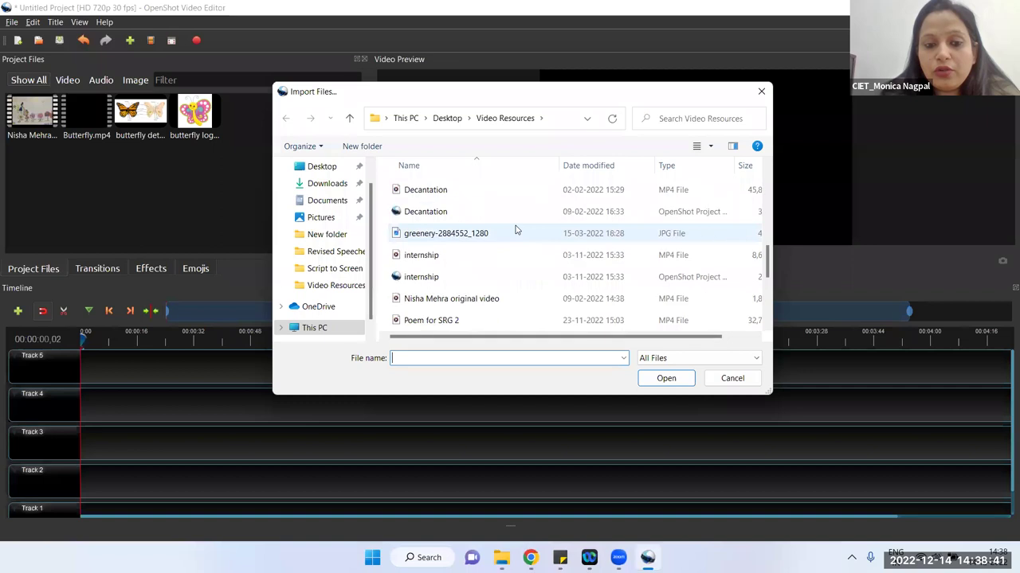
scroll(514, 230, "down", 2)
scroll(515, 230, "down", 2)
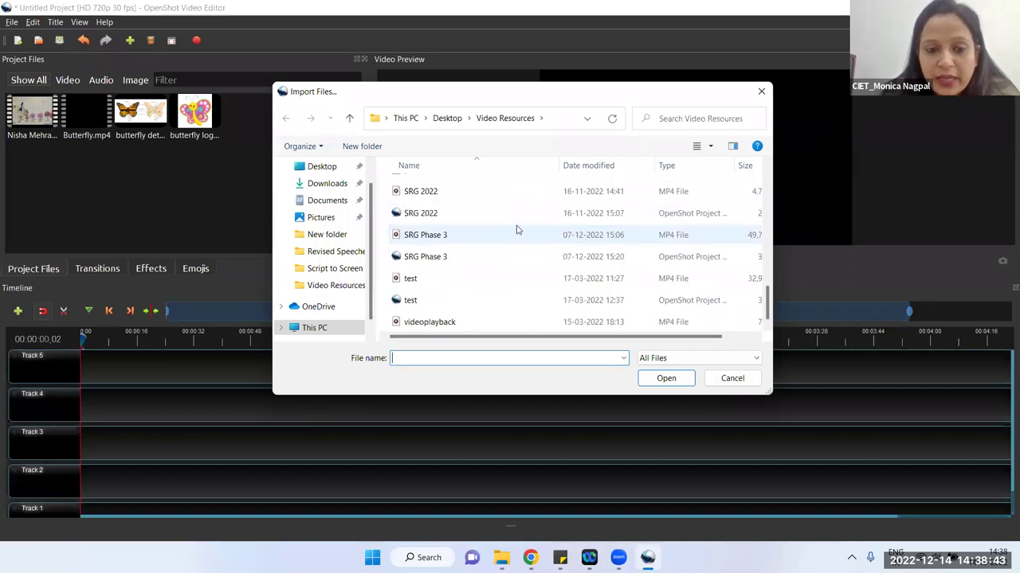
left_click(327, 184)
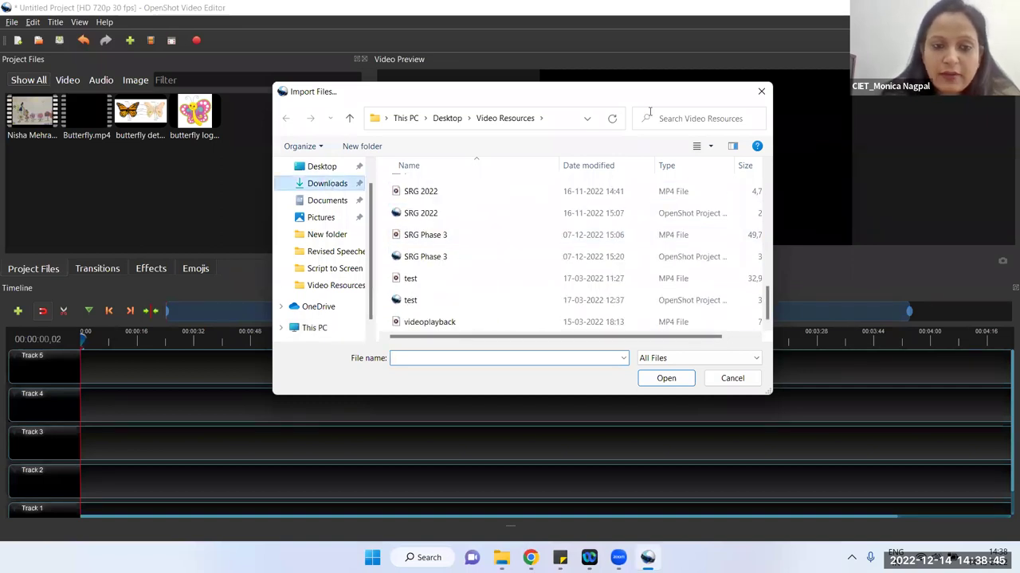
left_click(715, 125)
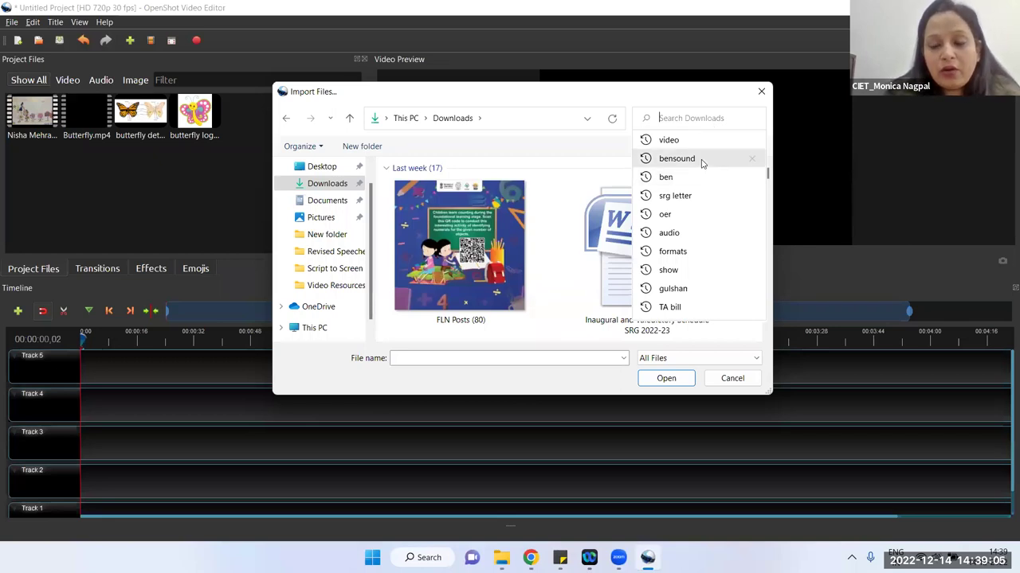
left_click(677, 159)
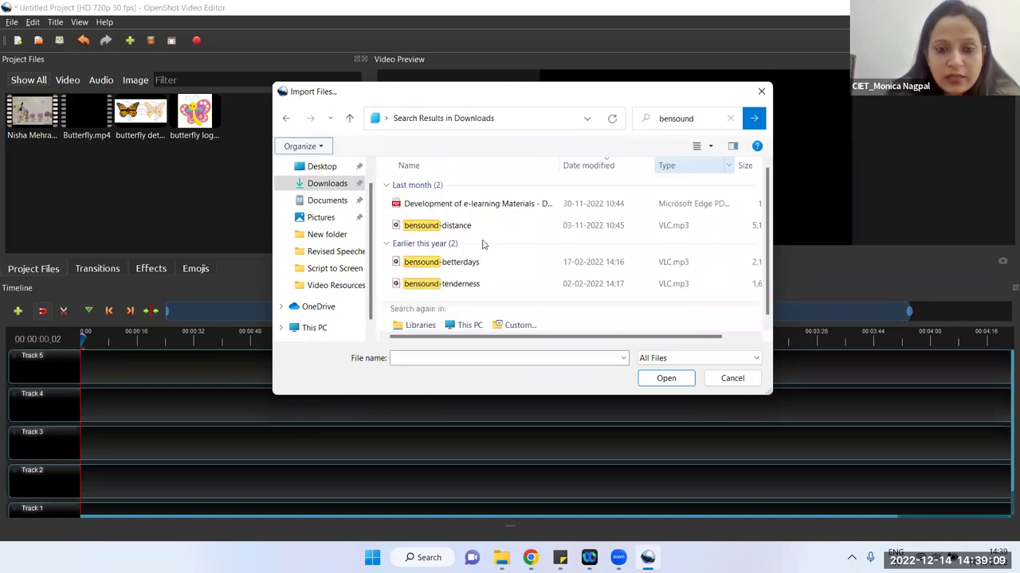
left_click(445, 229)
key("shift+Down")
key("shift+Down")
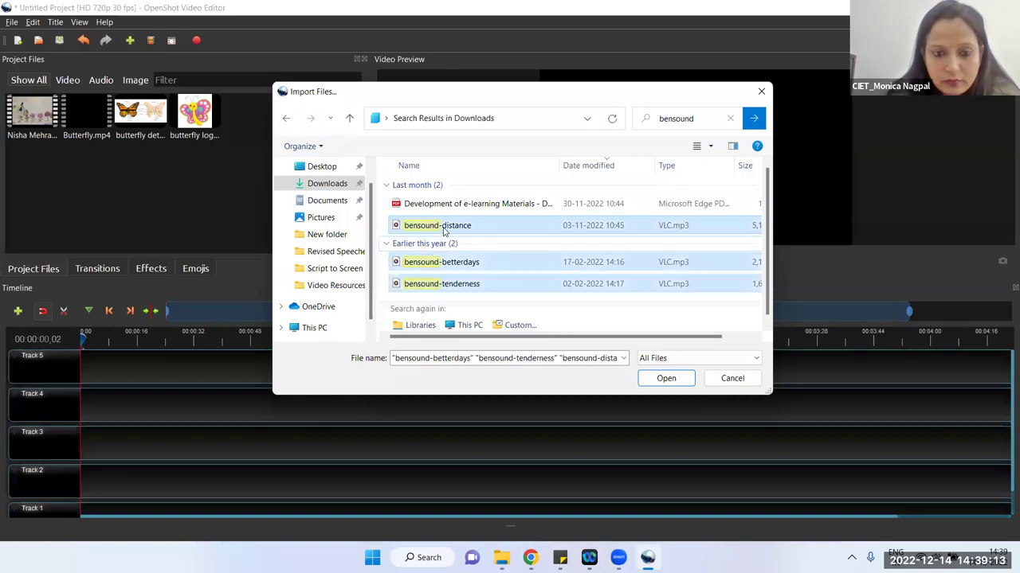
left_click(663, 379)
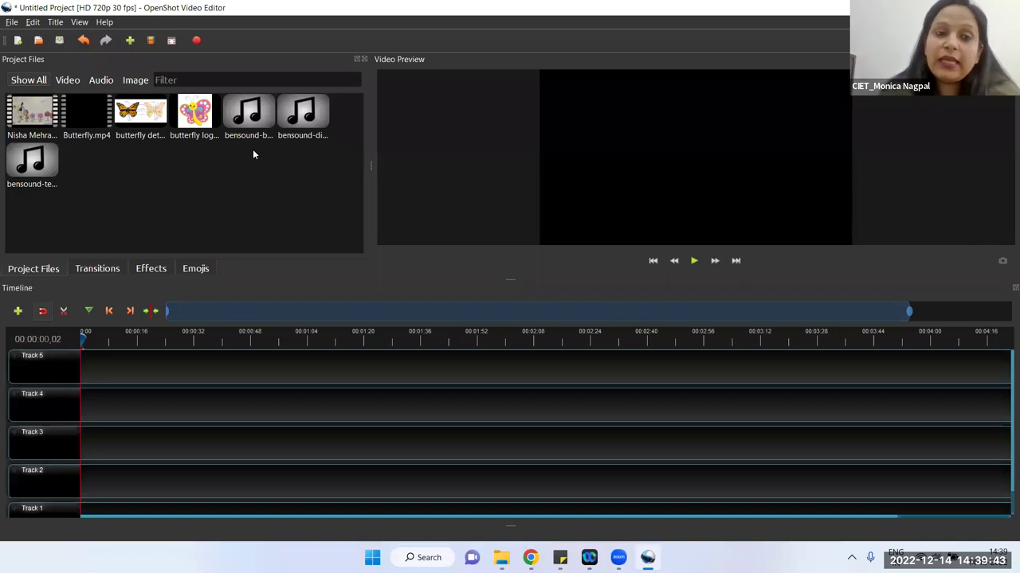
left_click(27, 110)
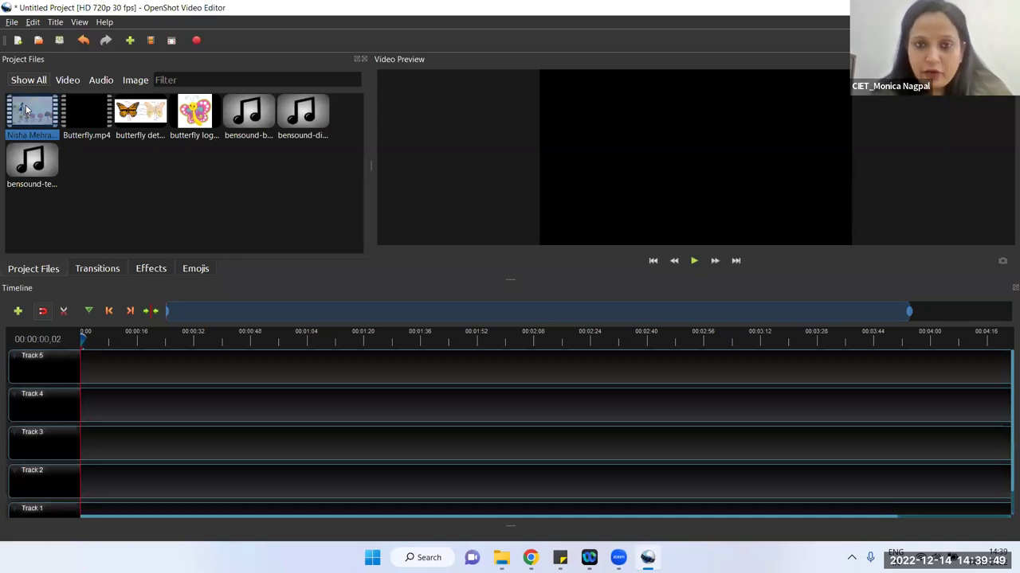
Place the original drawing video clip on Track 4 and briefly preview it.
left_click_drag(27, 110, 110, 410)
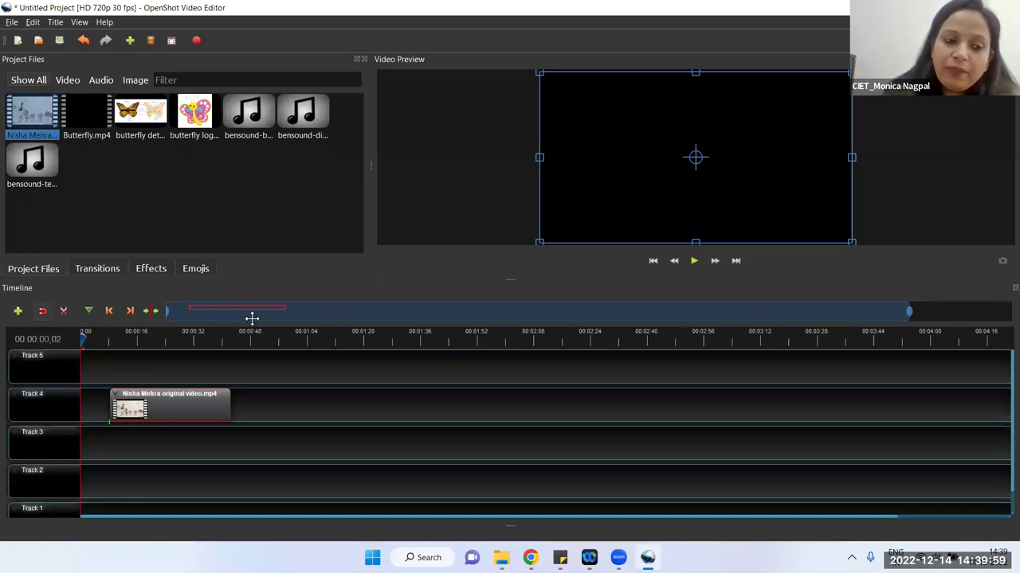
left_click_drag(82, 338, 108, 338)
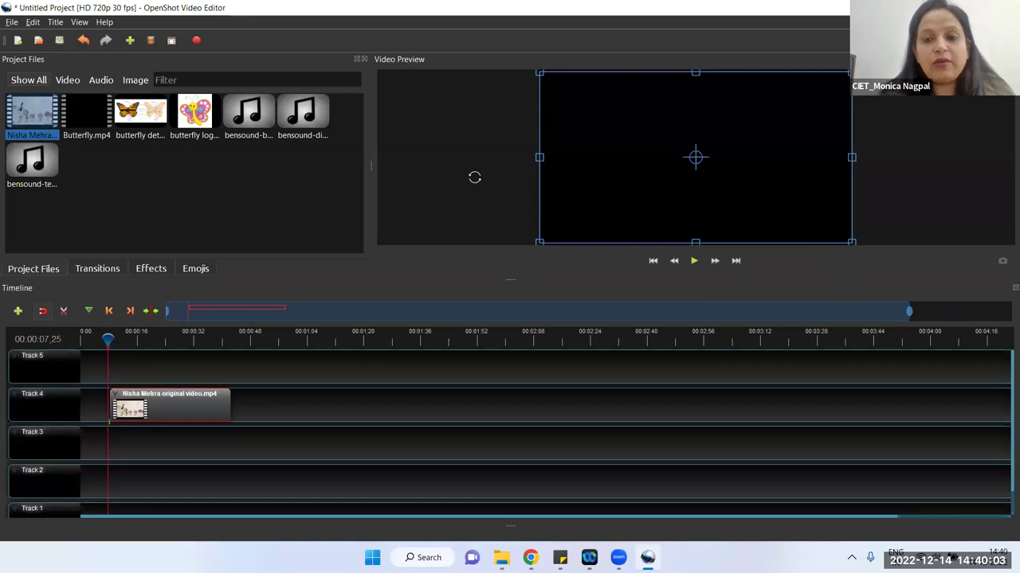
left_click(693, 261)
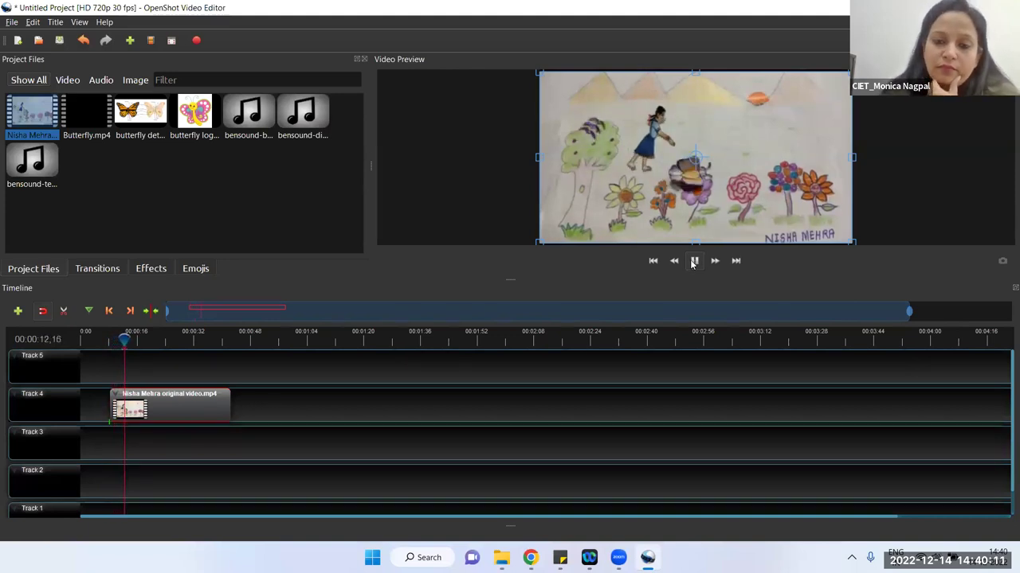
left_click(695, 261)
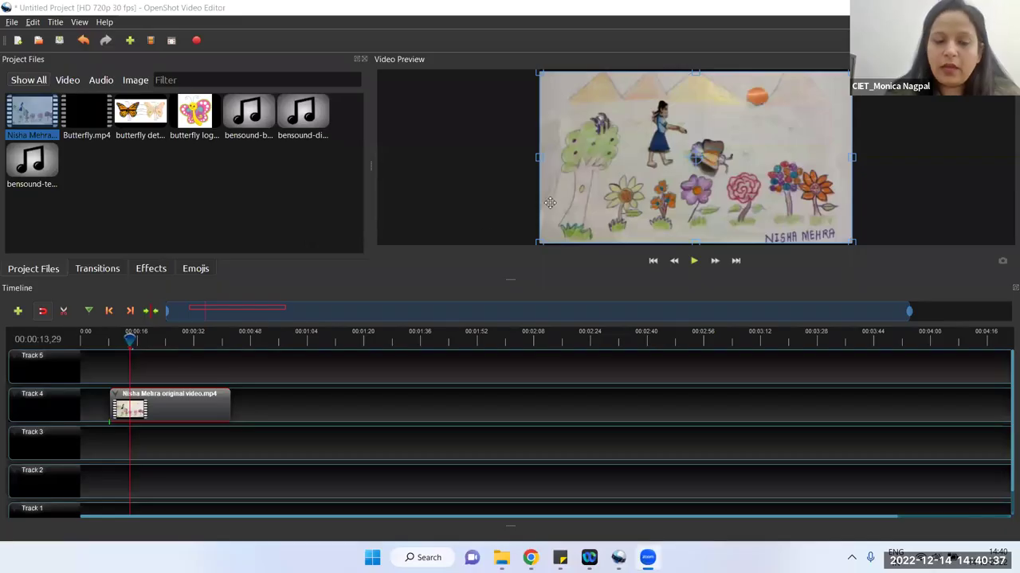
Replay the clip from its start, then again up to about 32 seconds.
left_click_drag(130, 340, 109, 340)
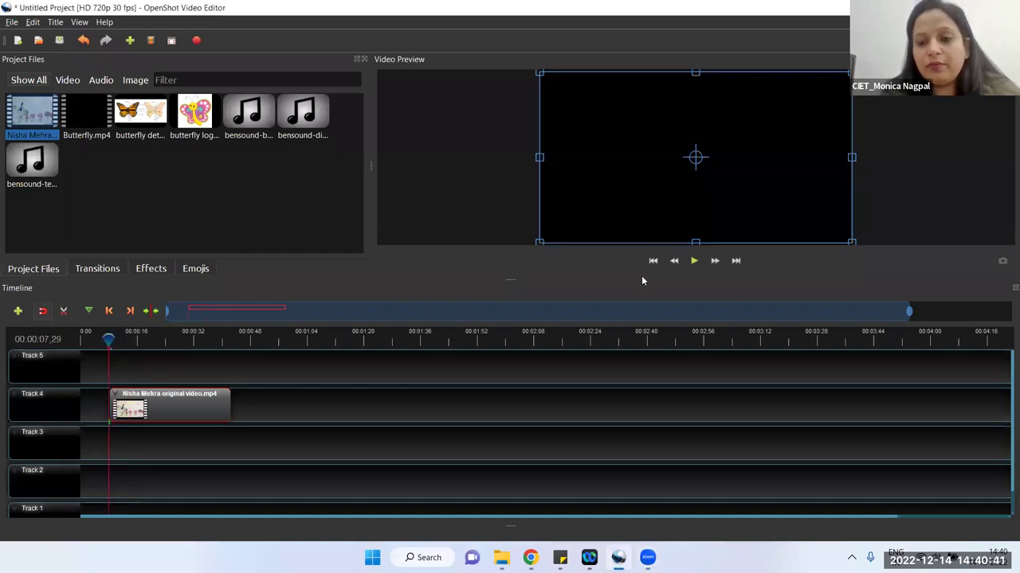
left_click(693, 261)
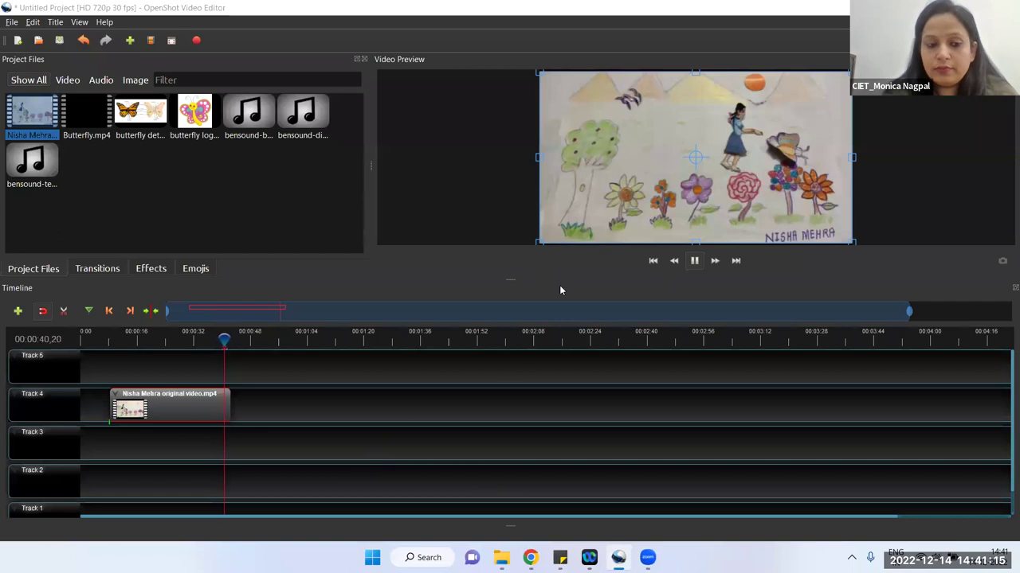
left_click(702, 261)
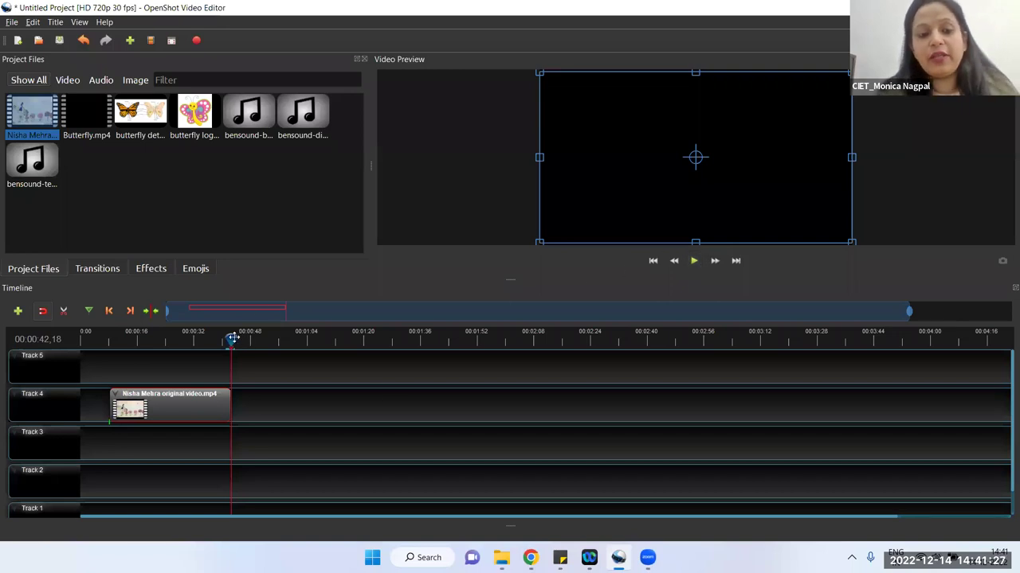
left_click_drag(230, 338, 165, 339)
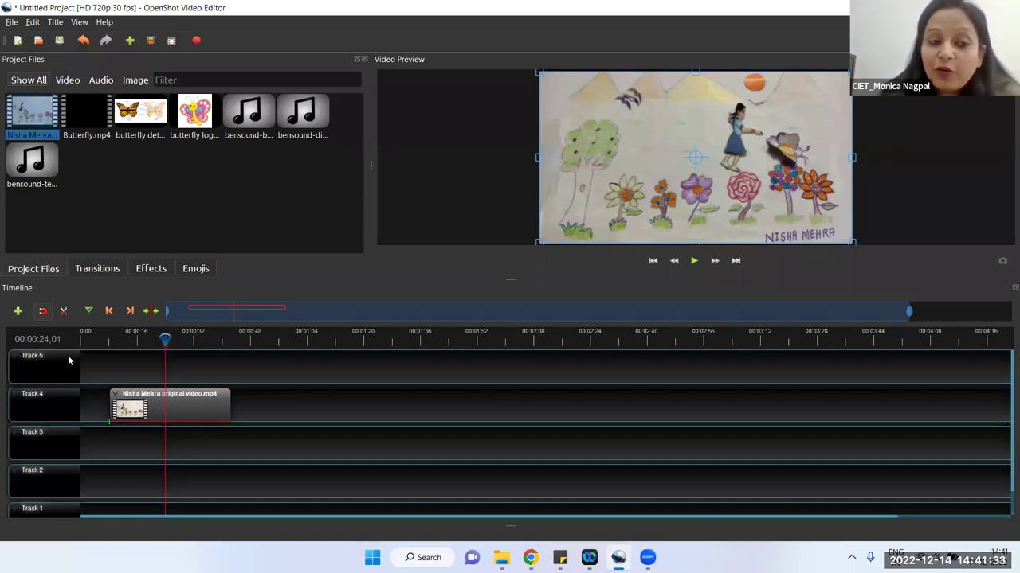
left_click_drag(164, 338, 111, 338)
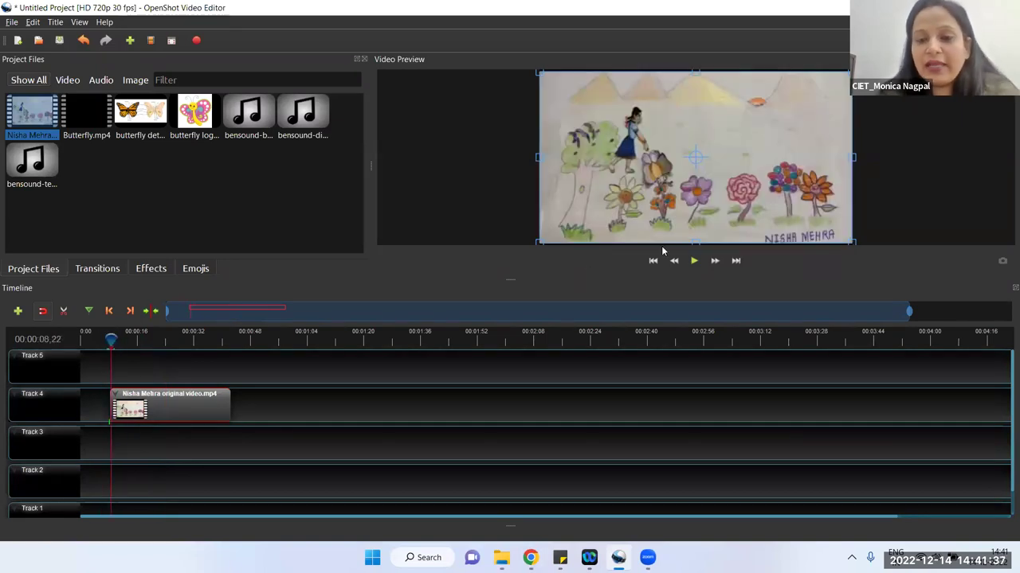
left_click(695, 262)
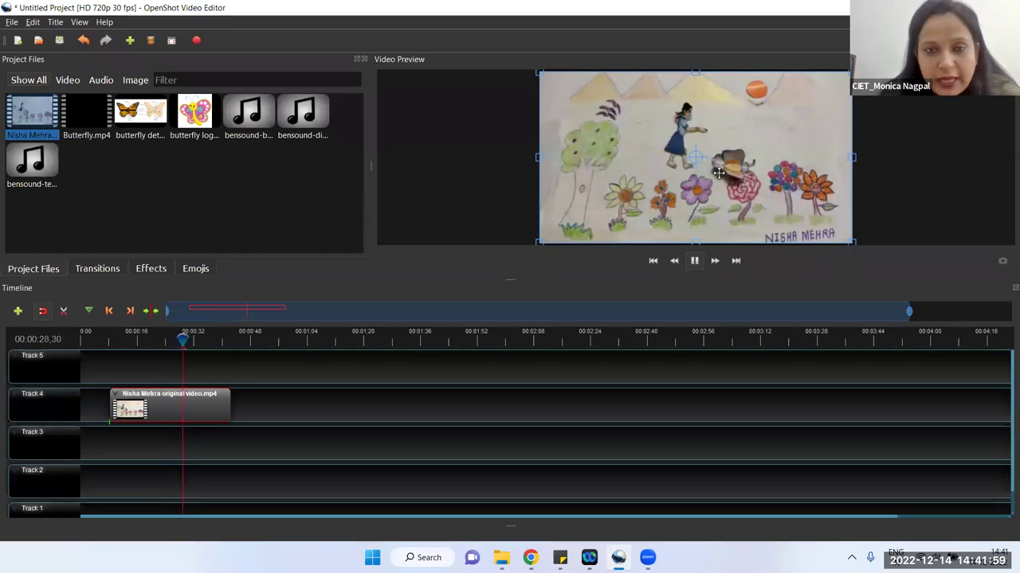
left_click(695, 261)
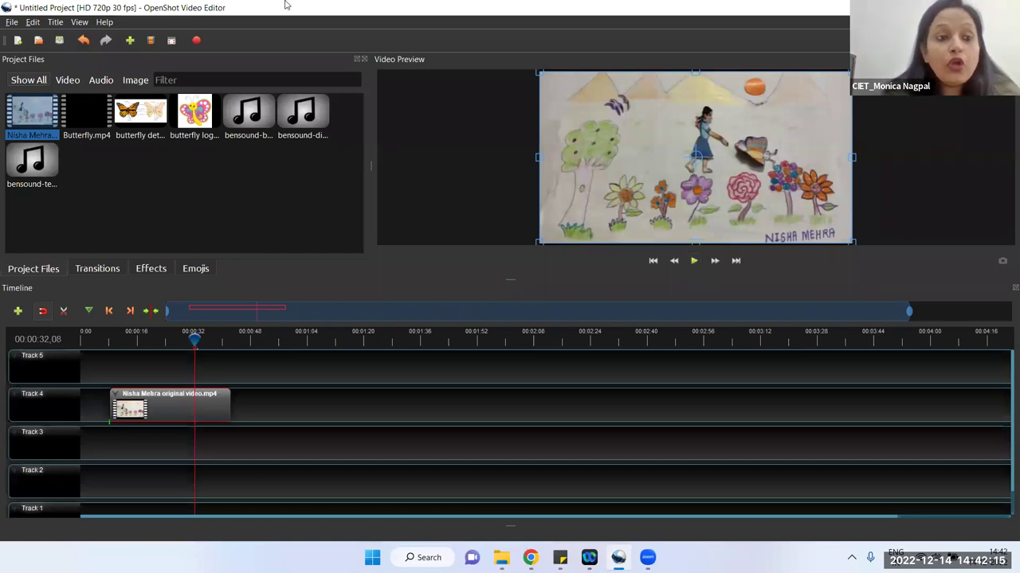
Start a new static title and pick the Bar 2 template.
left_click(57, 24)
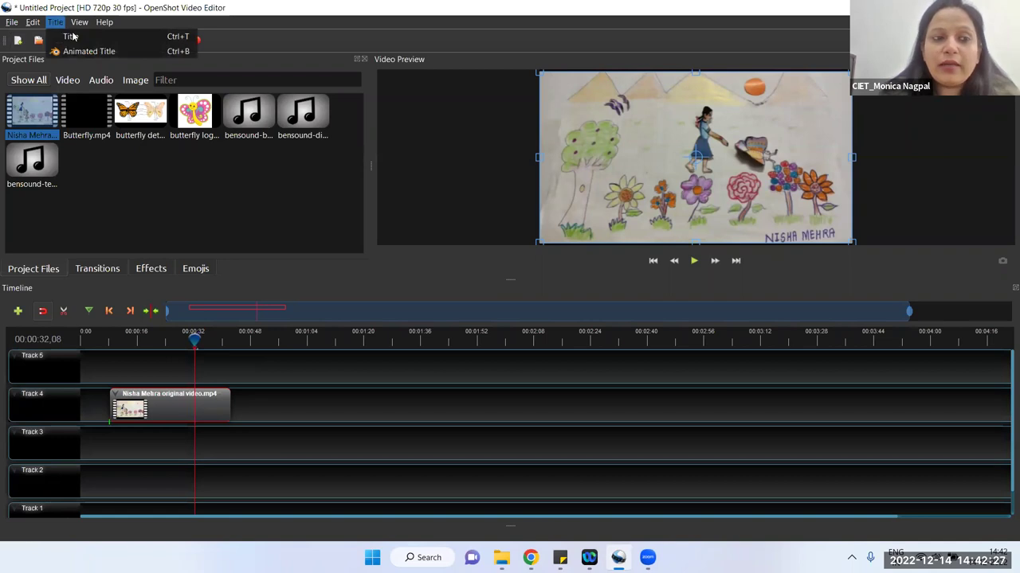
left_click(72, 37)
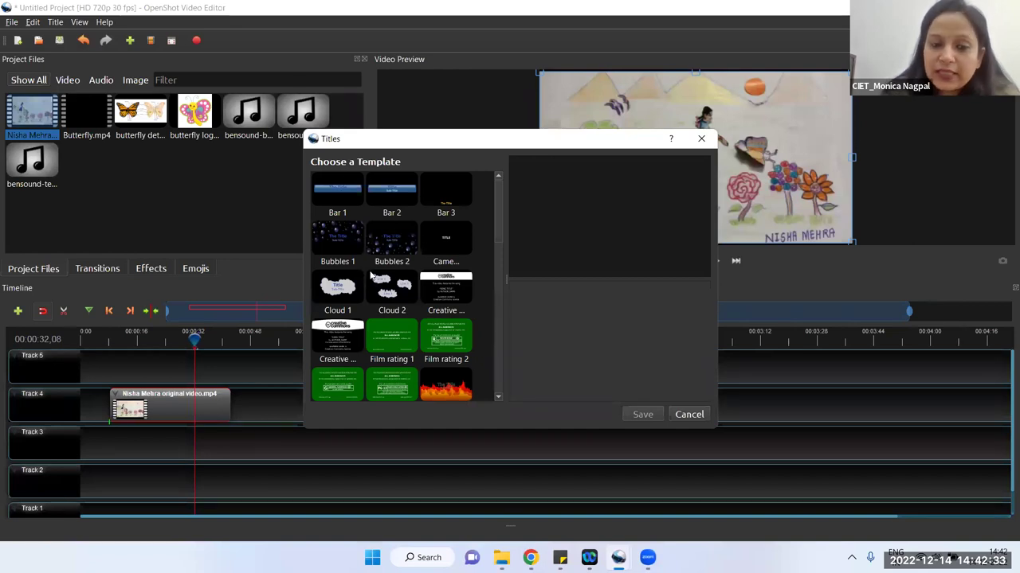
scroll(370, 270, "down", 5)
scroll(370, 274, "down", 5)
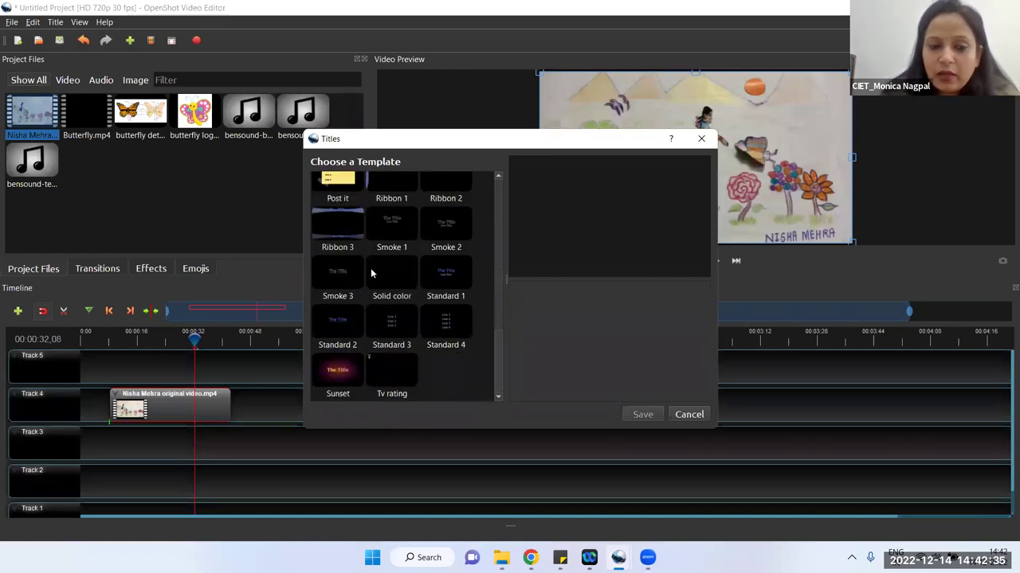
scroll(370, 274, "up", 10)
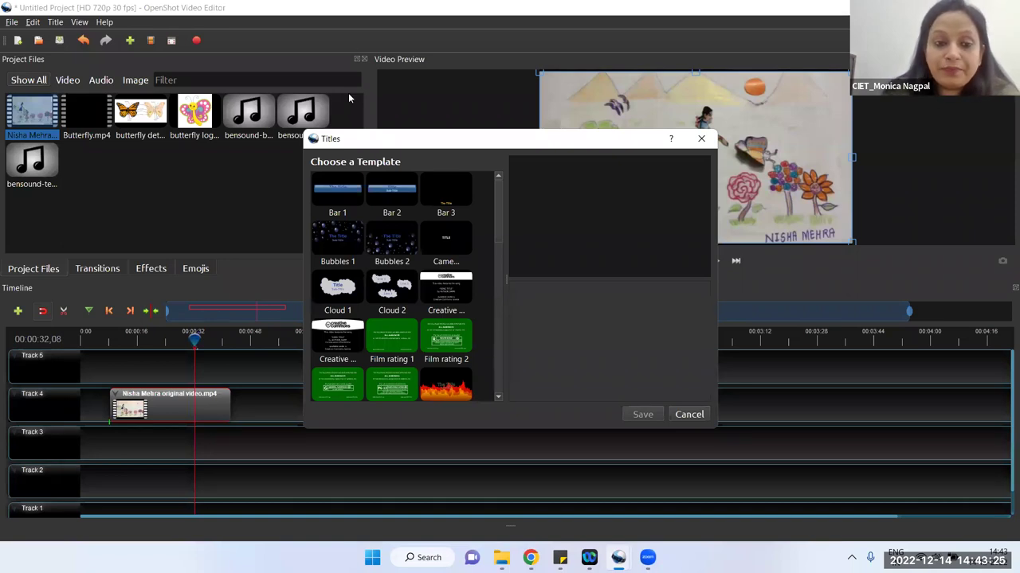
left_click(392, 202)
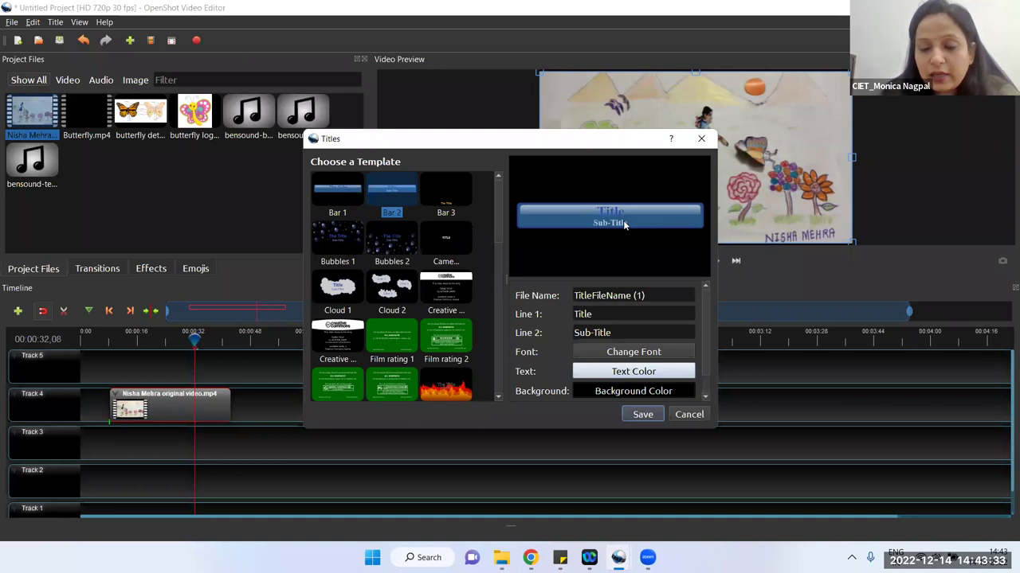
Change the title's first line to 'Butterfly'.
double_click(578, 315)
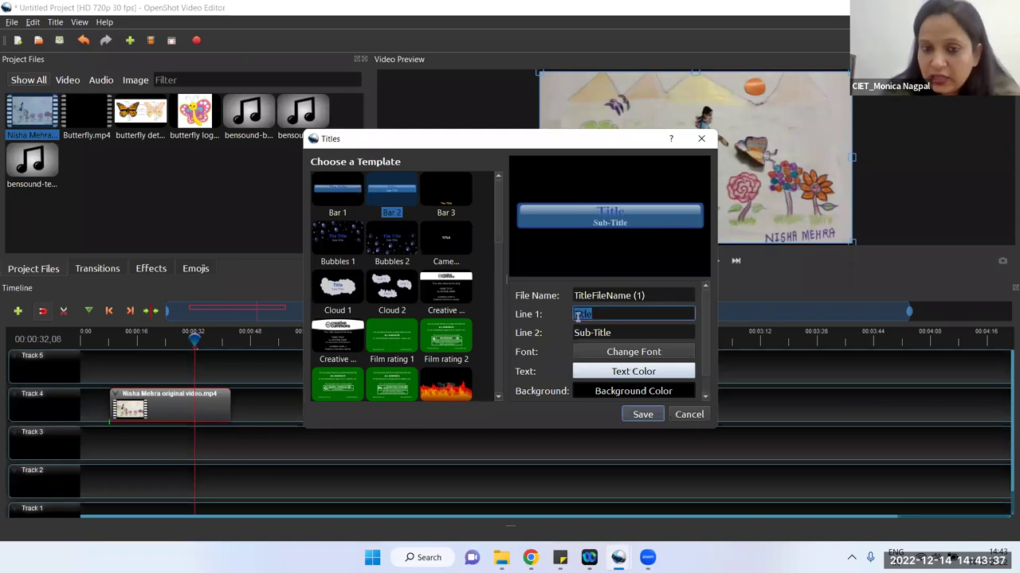
type("Butt")
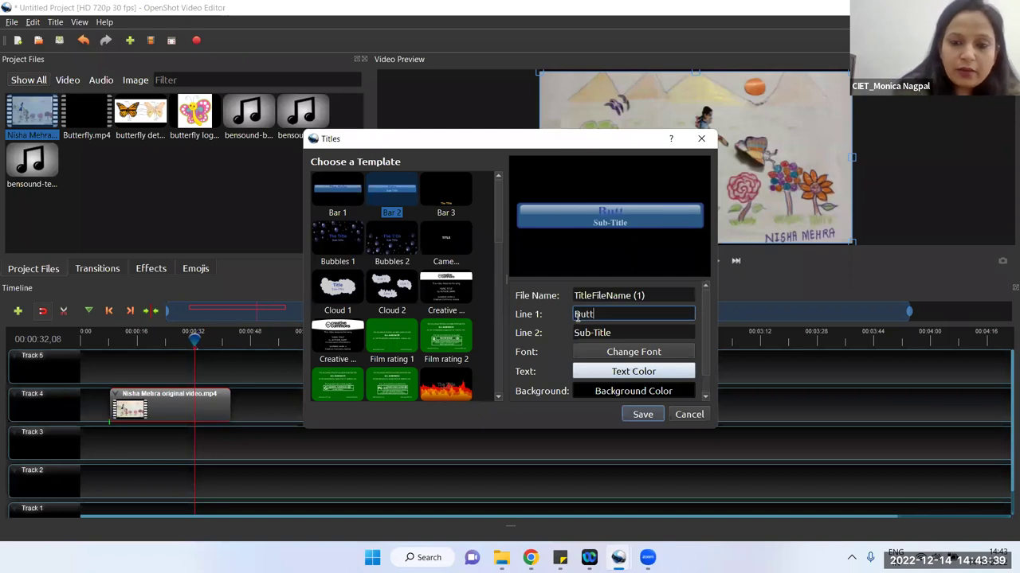
type("erfly")
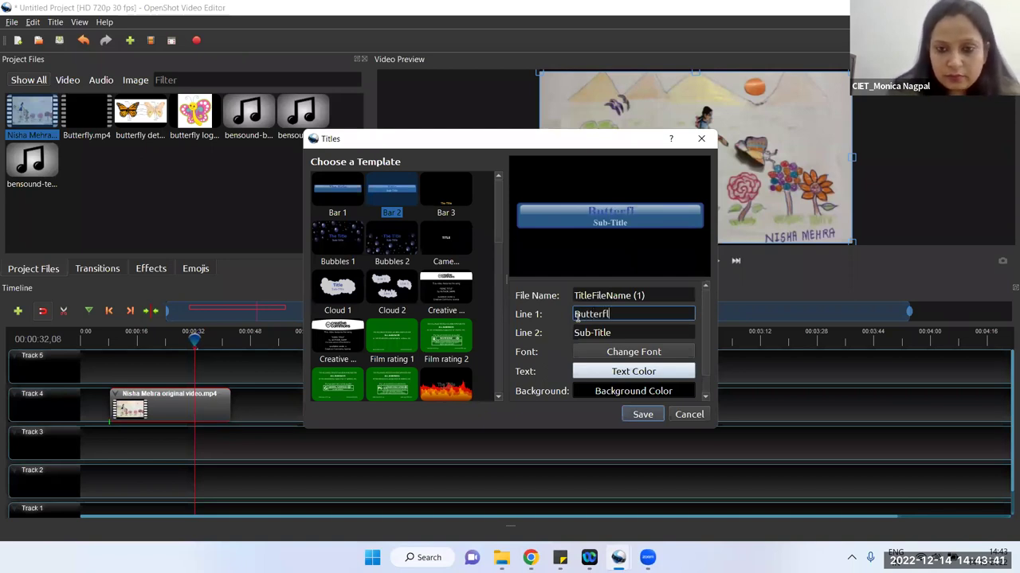
left_click(607, 228)
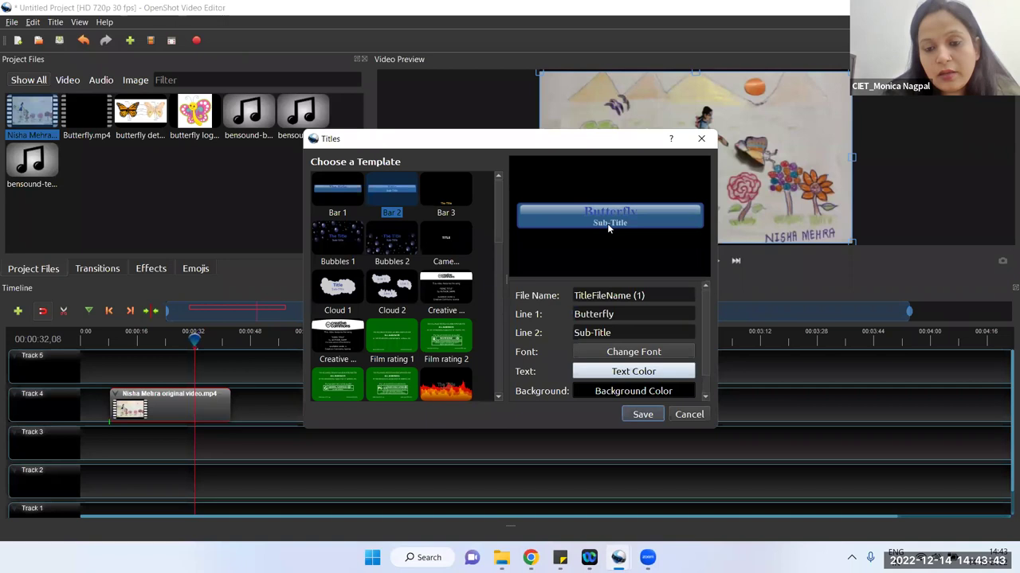
Replace the Sub-Title line with 'A poem for class 2'.
left_click(593, 334)
triple_click(593, 333)
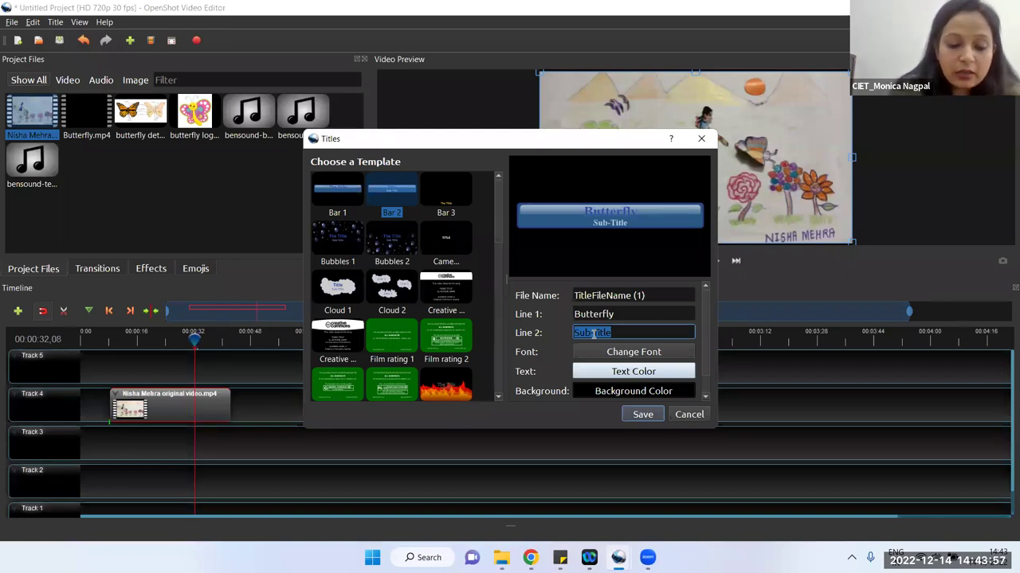
type("A po")
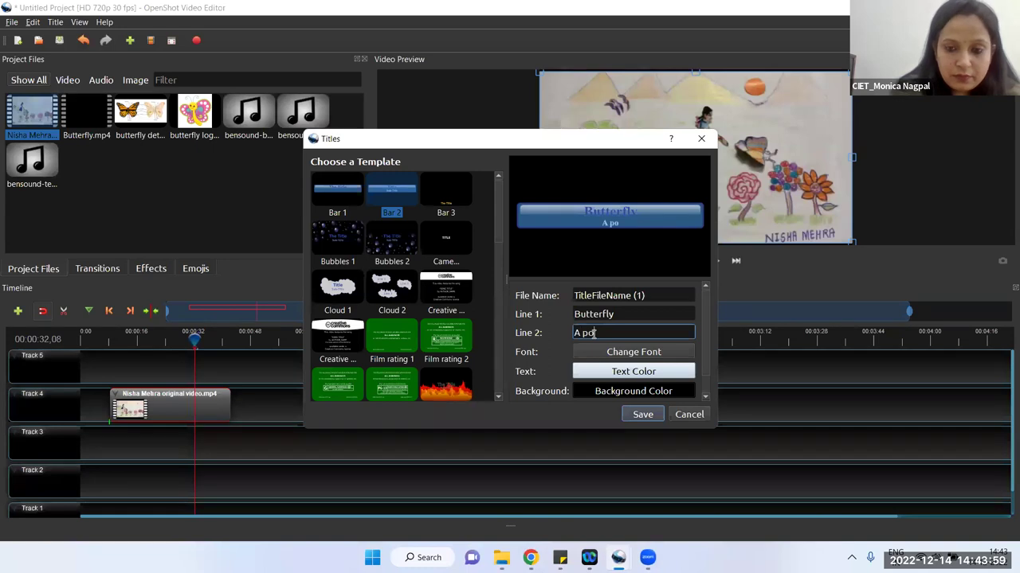
type("em on")
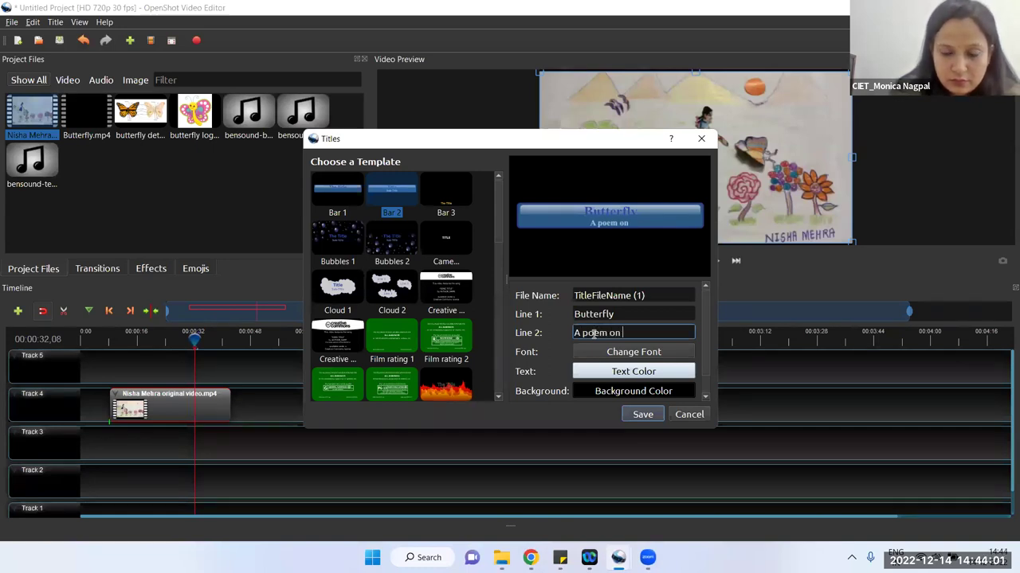
key("BackSpace")
key("BackSpace")
key("BackSpace")
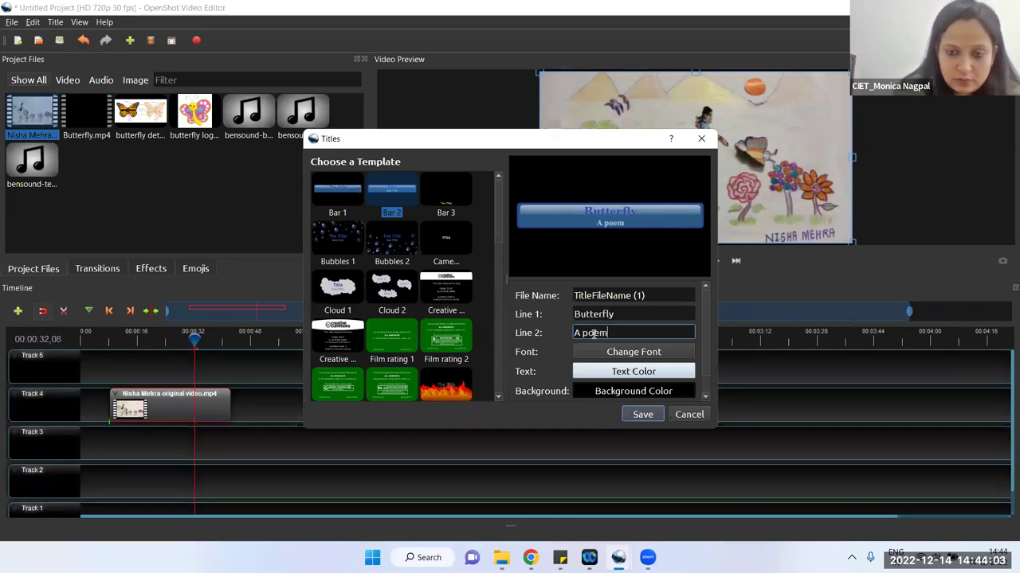
type("for ")
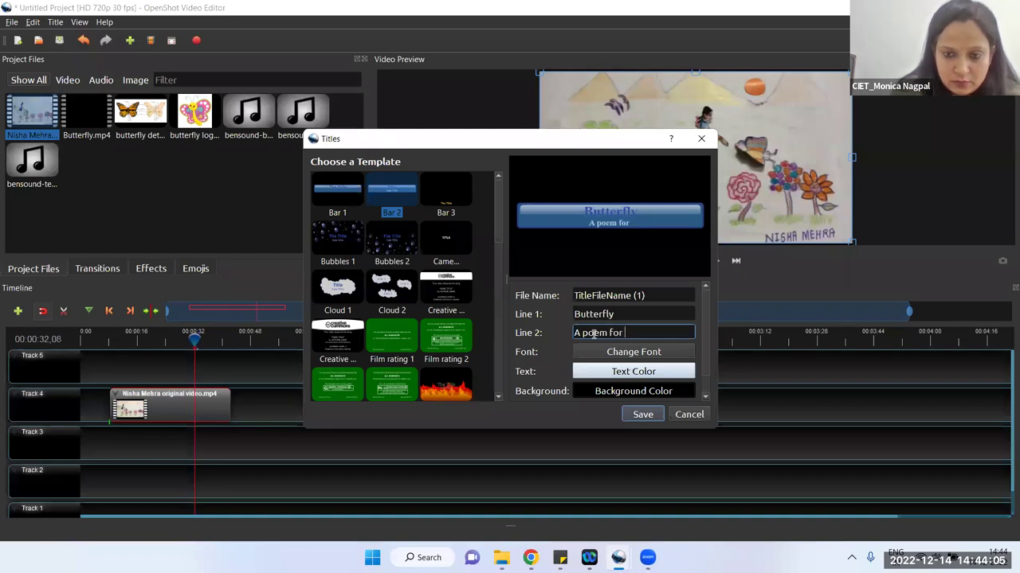
type("class")
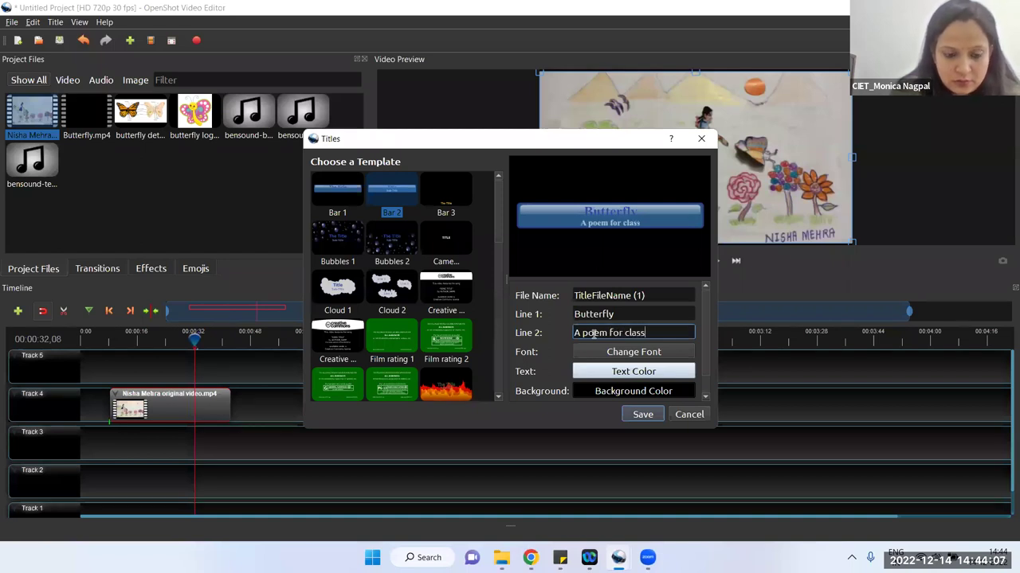
type(" 2")
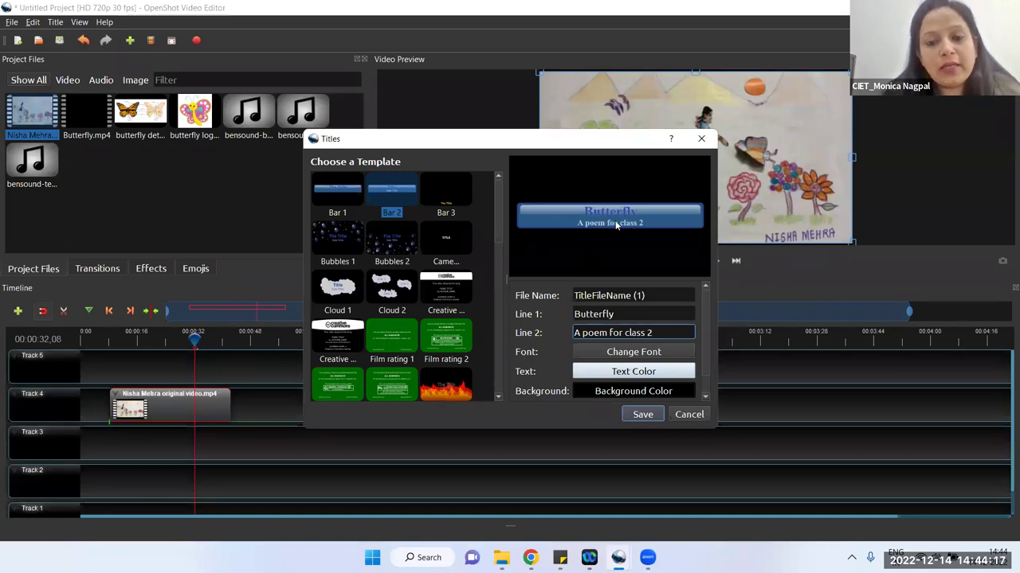
Check the background colour and font options, leaving both unchanged.
left_click(654, 391)
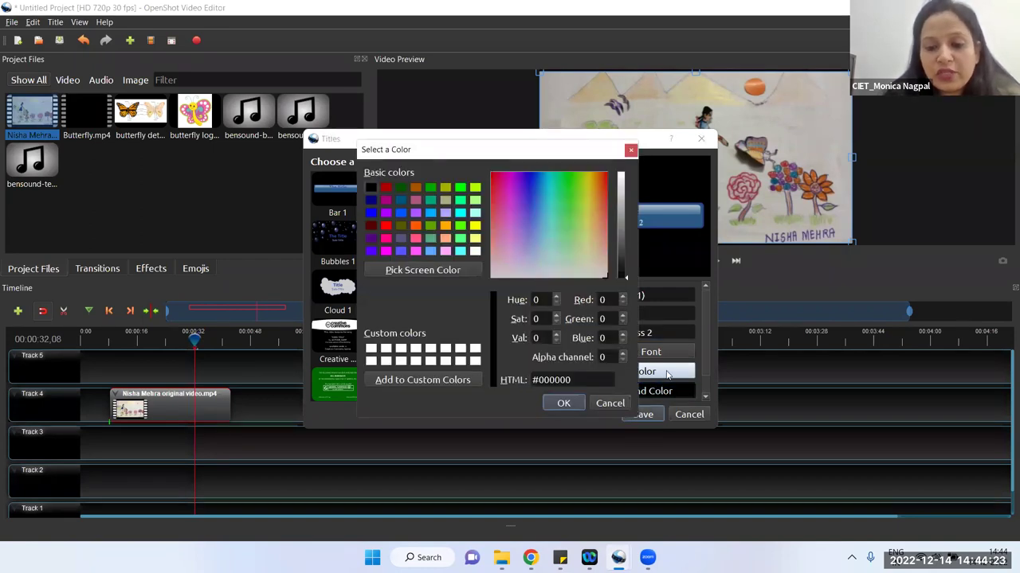
key("Escape")
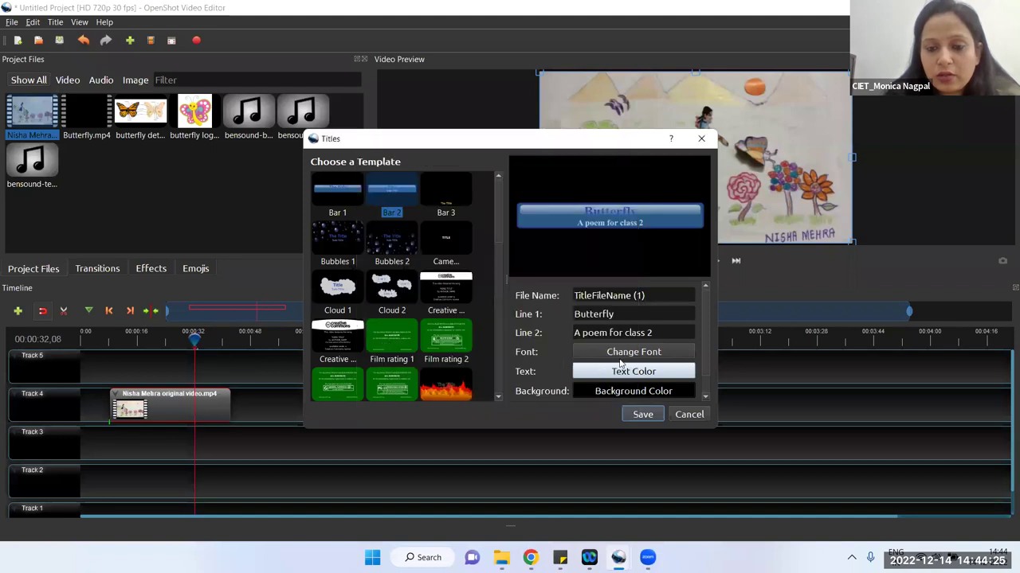
left_click(632, 355)
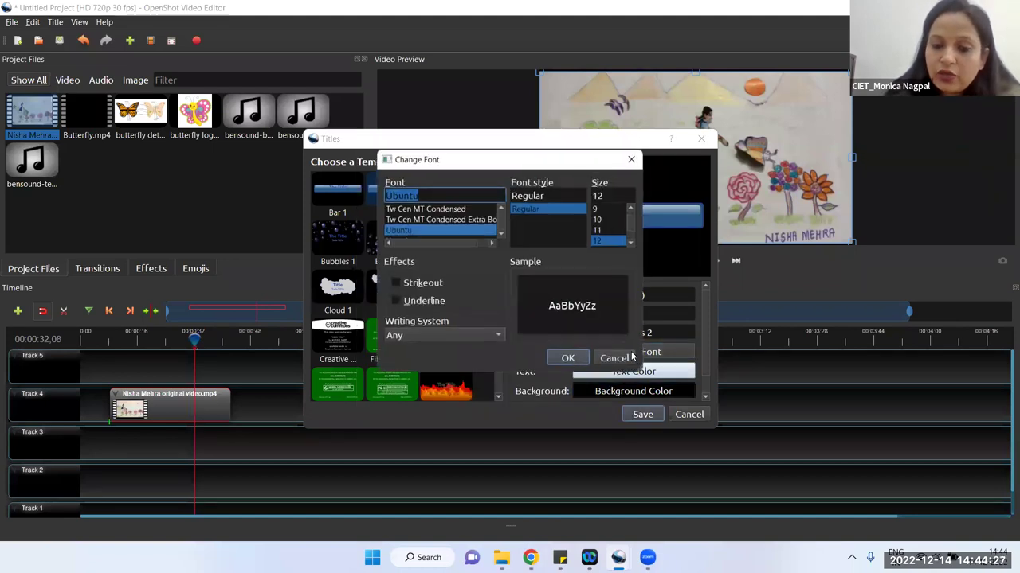
left_click(632, 160)
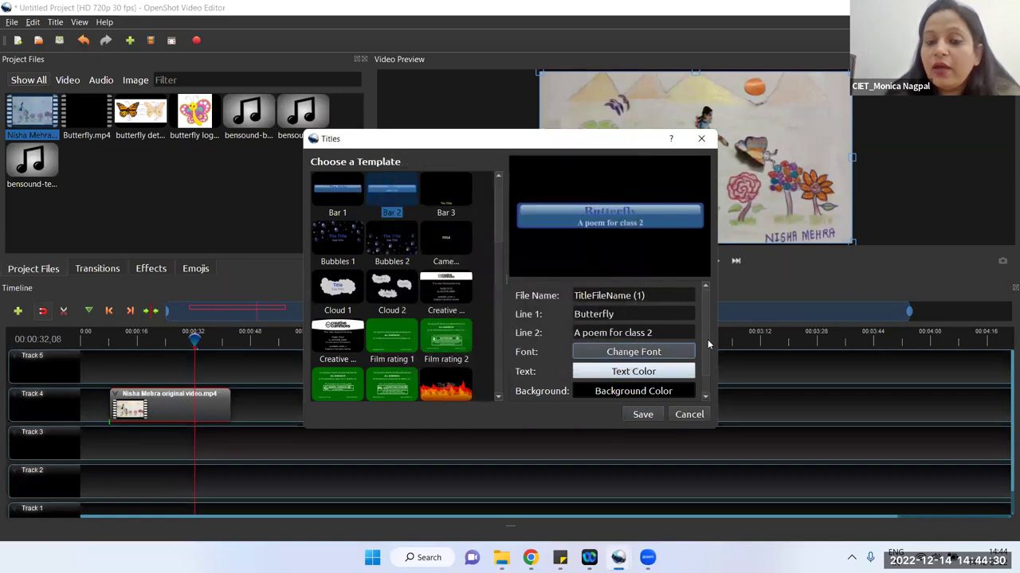
Set the title text colour to red (#e10333) and save the title to Project Files.
left_click(651, 372)
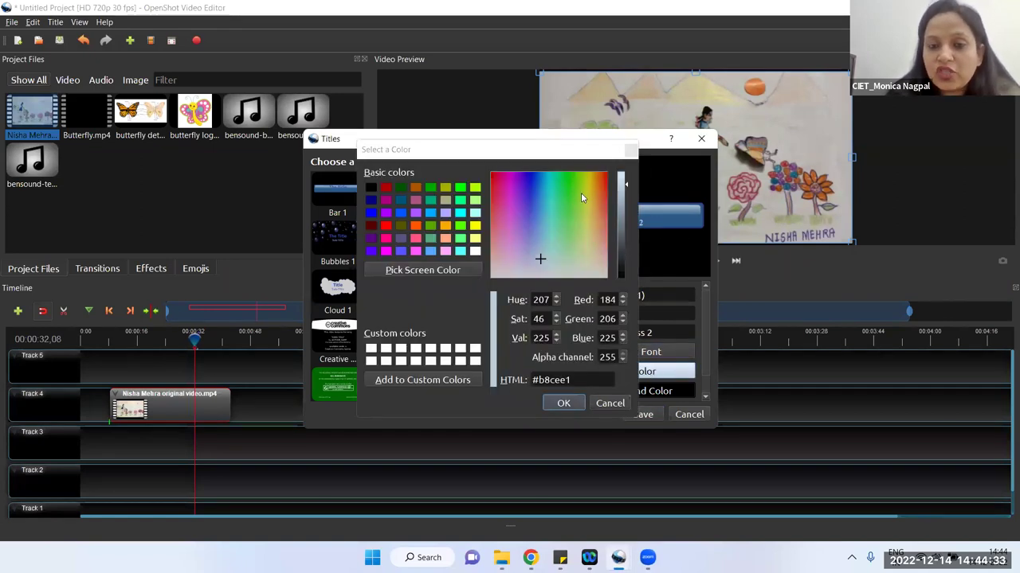
left_click(495, 176)
left_click(564, 402)
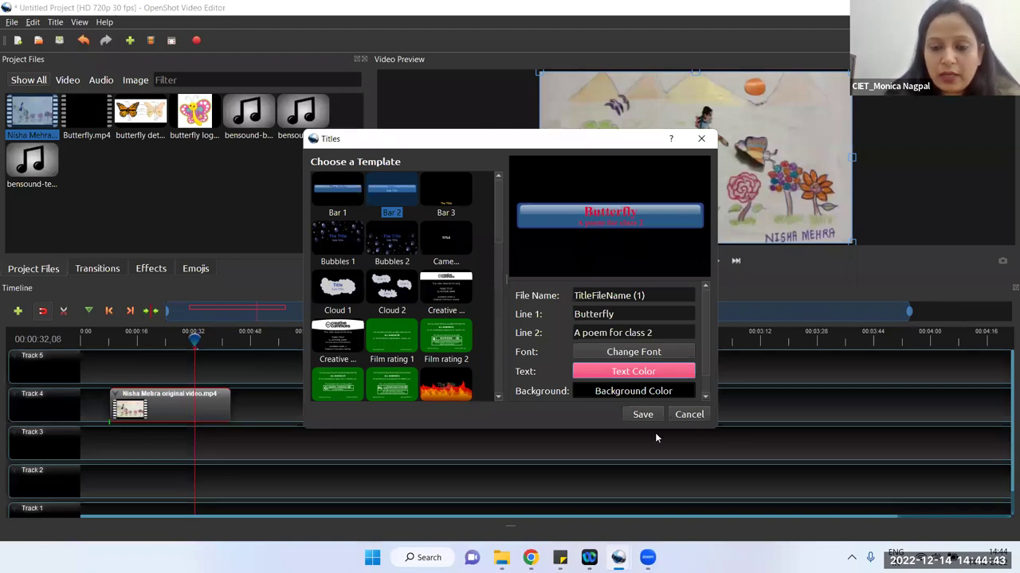
left_click(643, 414)
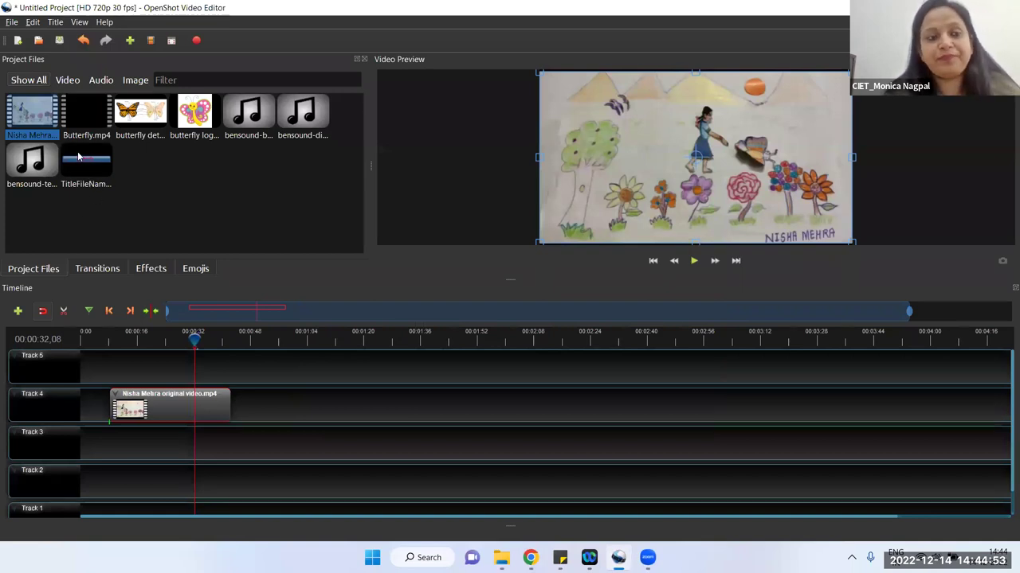
Drop the Butterfly title at the timeline start, try it on Track 4, and preview playback.
left_click_drag(78, 157, 70, 366)
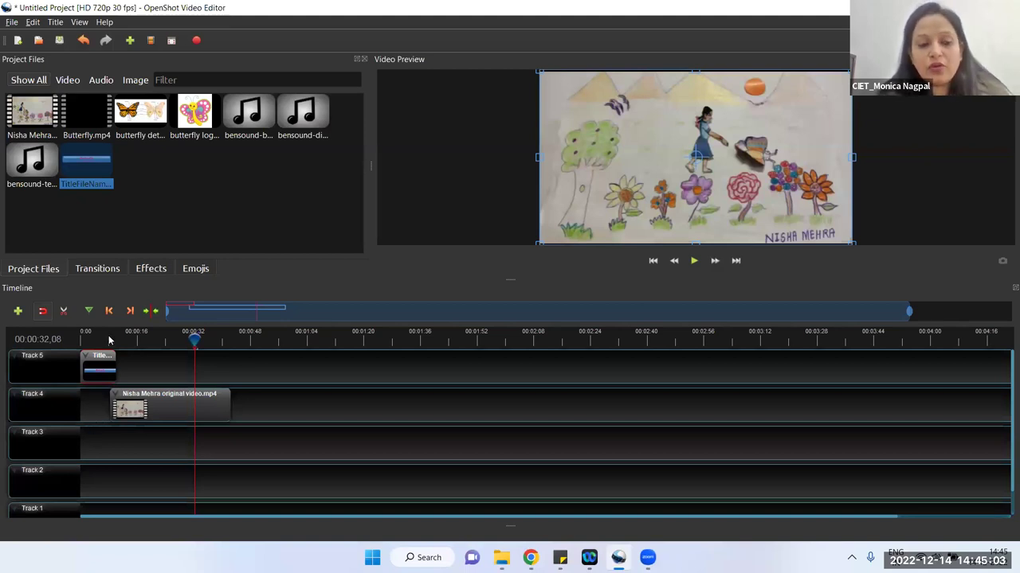
left_click_drag(105, 365, 96, 400)
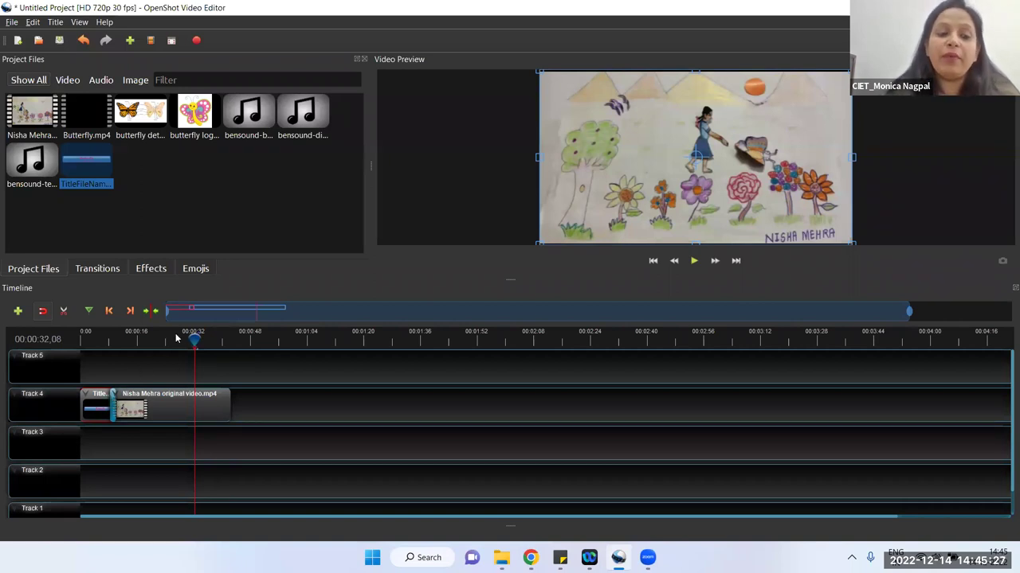
left_click_drag(195, 341, 87, 334)
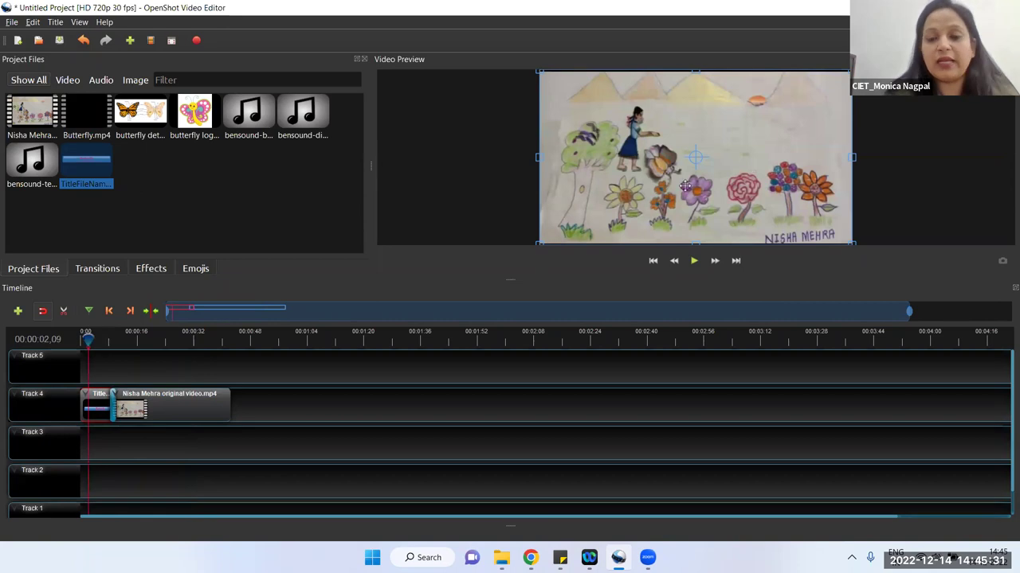
left_click(699, 260)
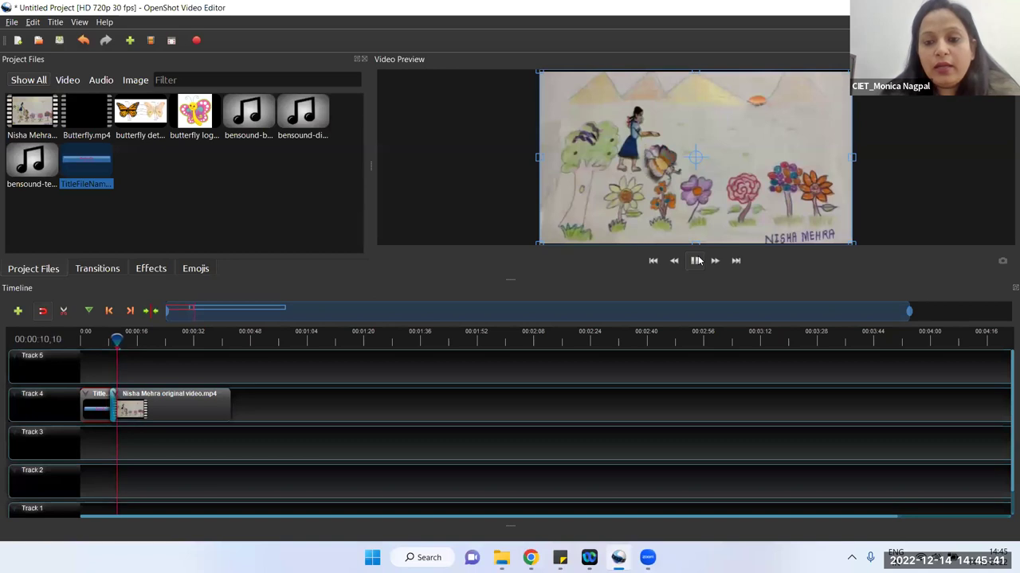
left_click(696, 261)
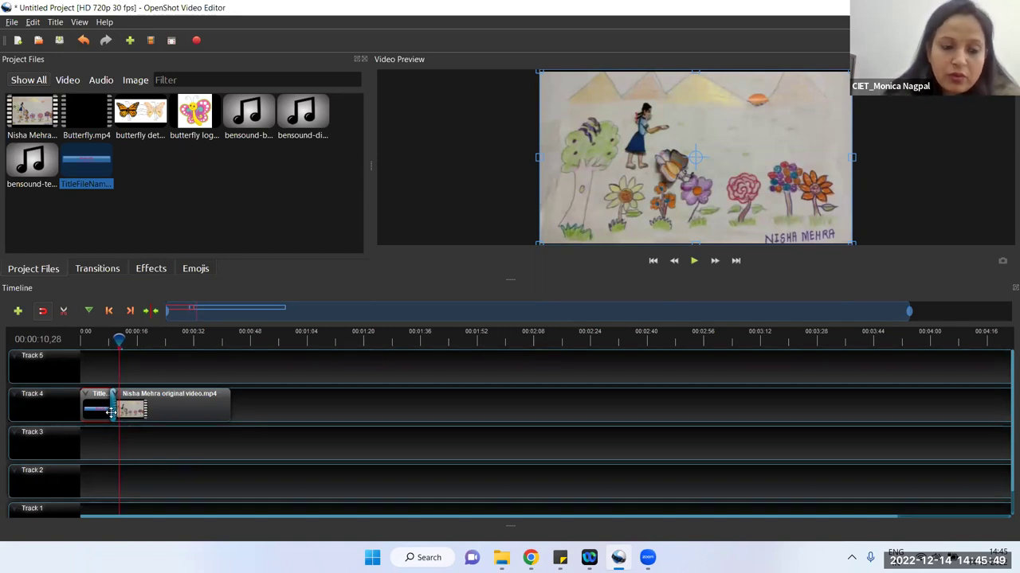
Undo the move so the title returns to Track 5, then replay from near the start.
left_click(325, 358)
left_click_drag(118, 338, 317, 329)
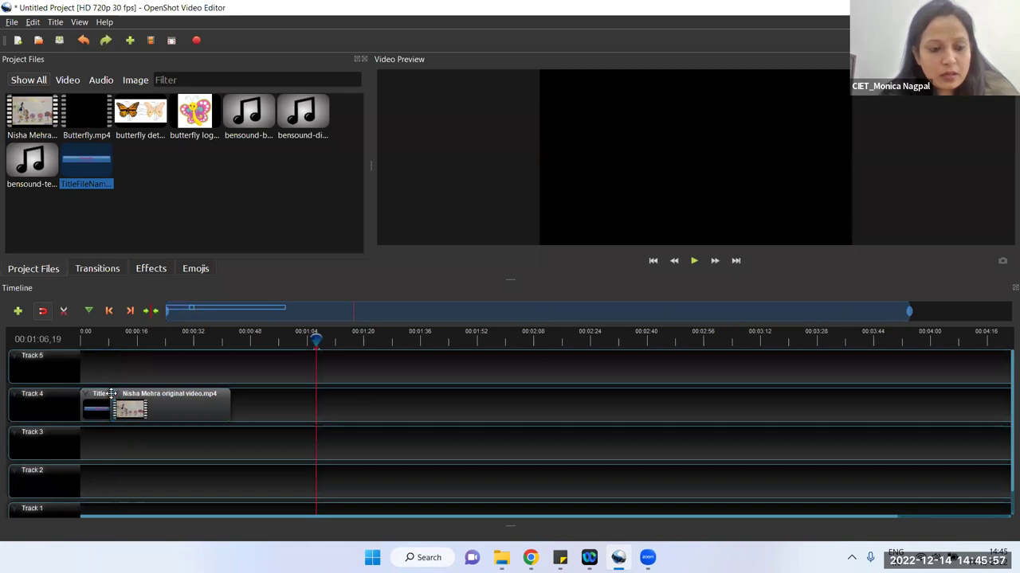
key("ctrl+z")
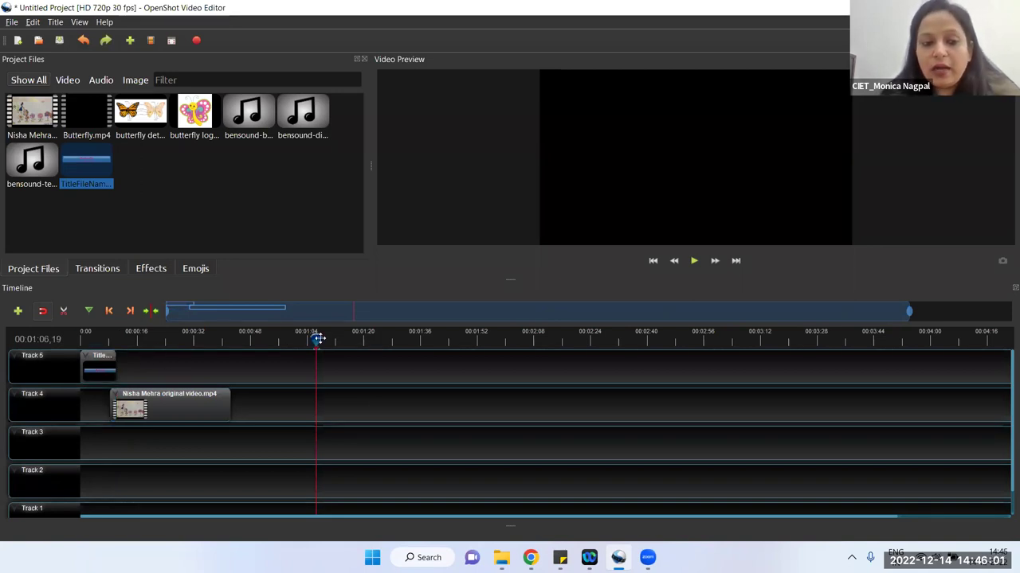
left_click_drag(317, 341, 164, 343)
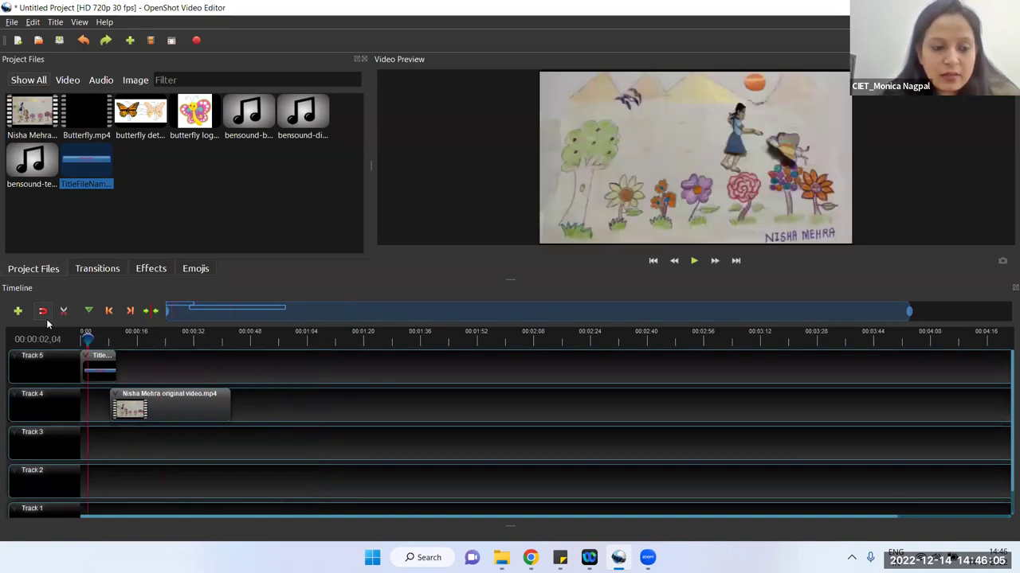
left_click(693, 261)
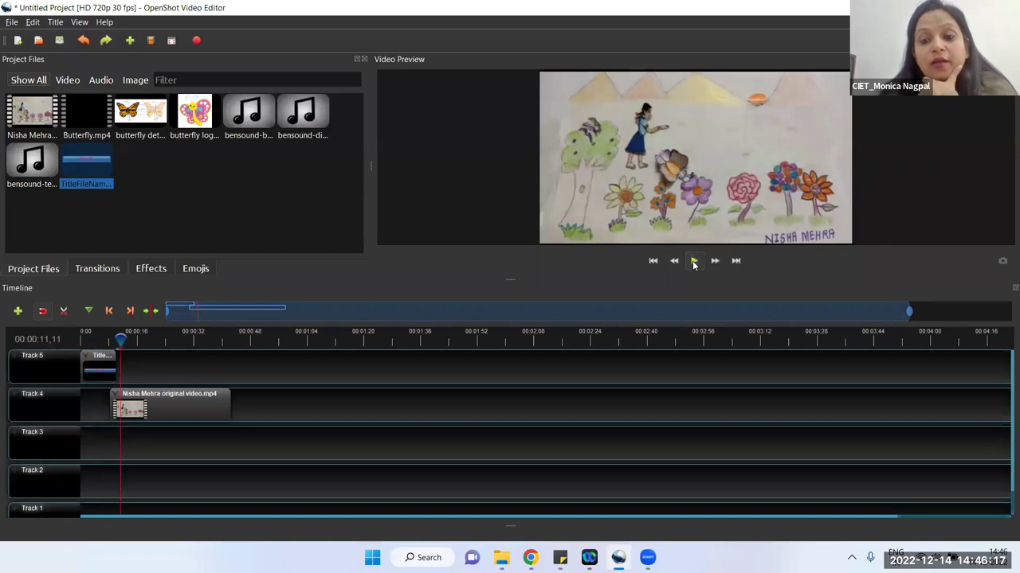
left_click(693, 264)
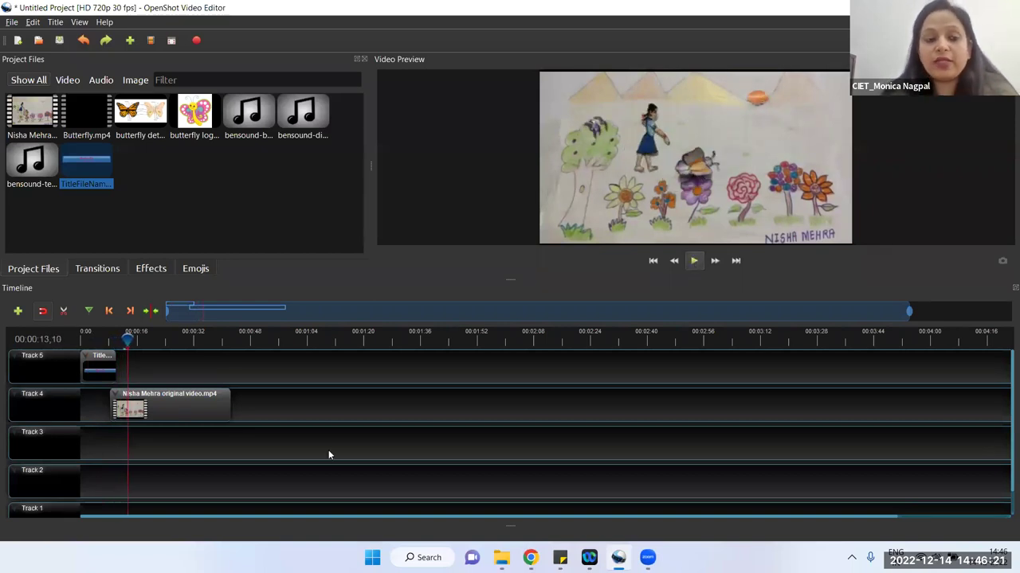
Drag the Butterfly title clip from Track 5 down to the start of Track 4, ahead of the video.
left_click(101, 372)
left_click_drag(101, 372, 101, 410)
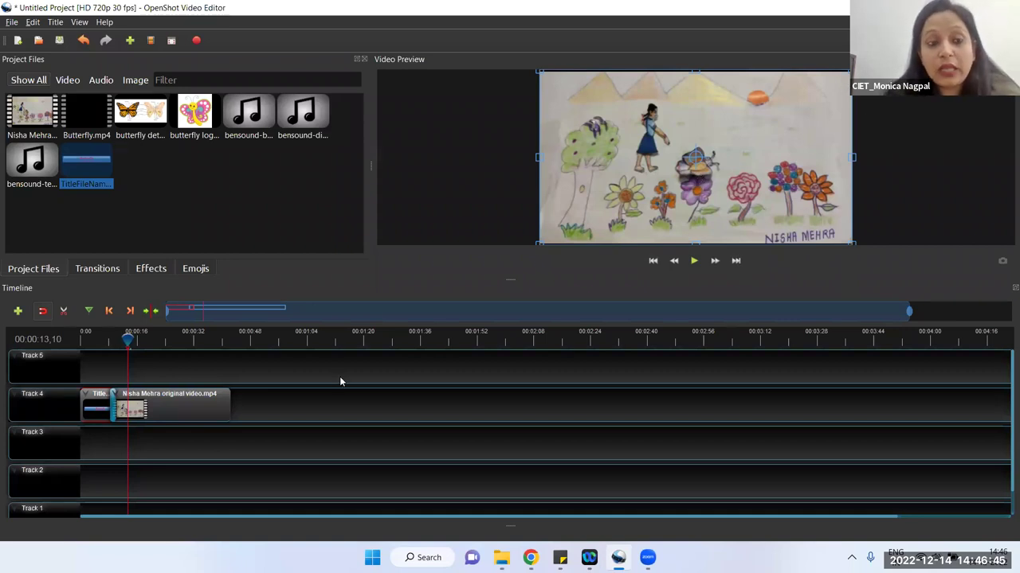
left_click(201, 212)
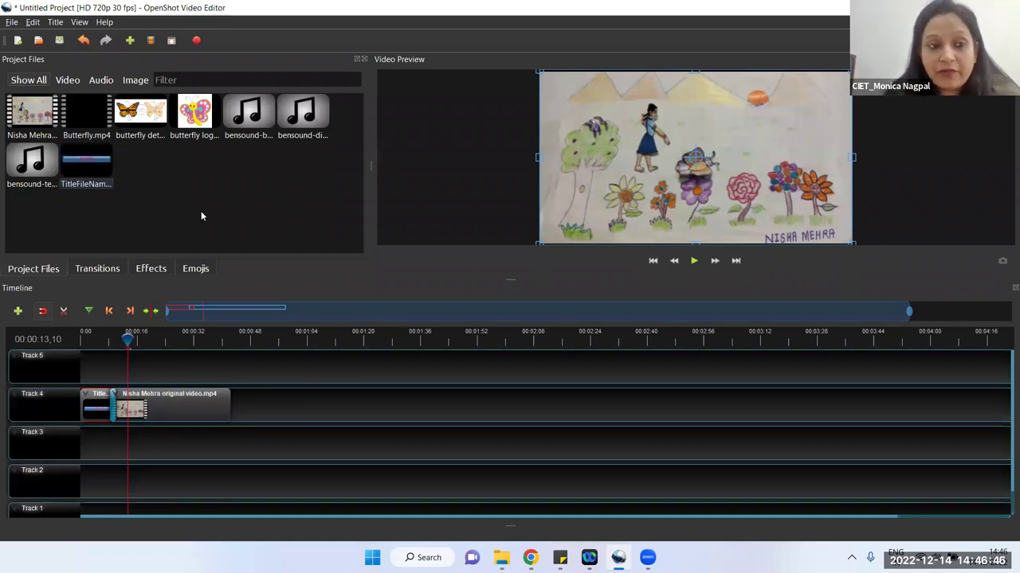
Start a new static title using the Creative Commons template.
left_click(56, 22)
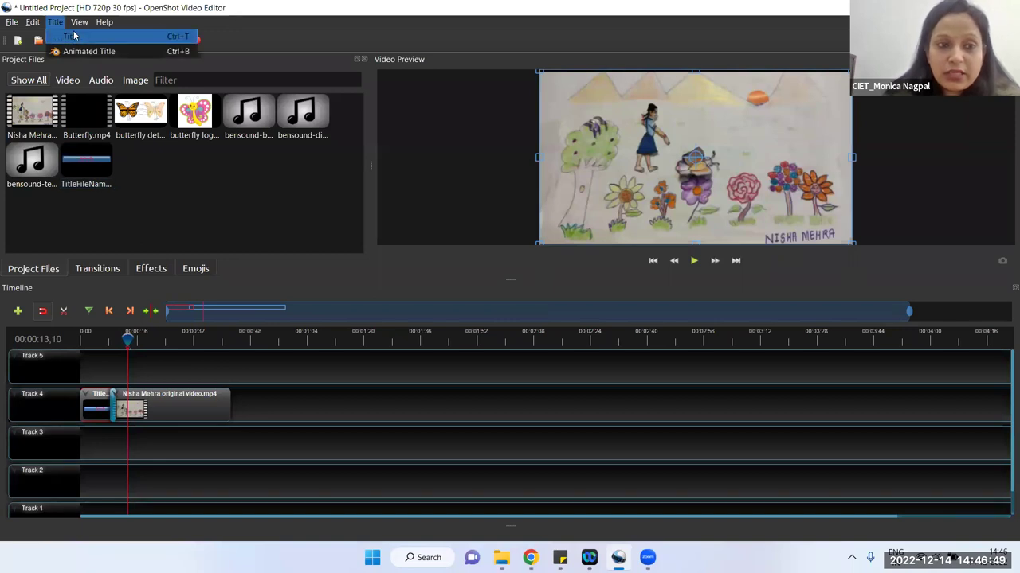
left_click(74, 36)
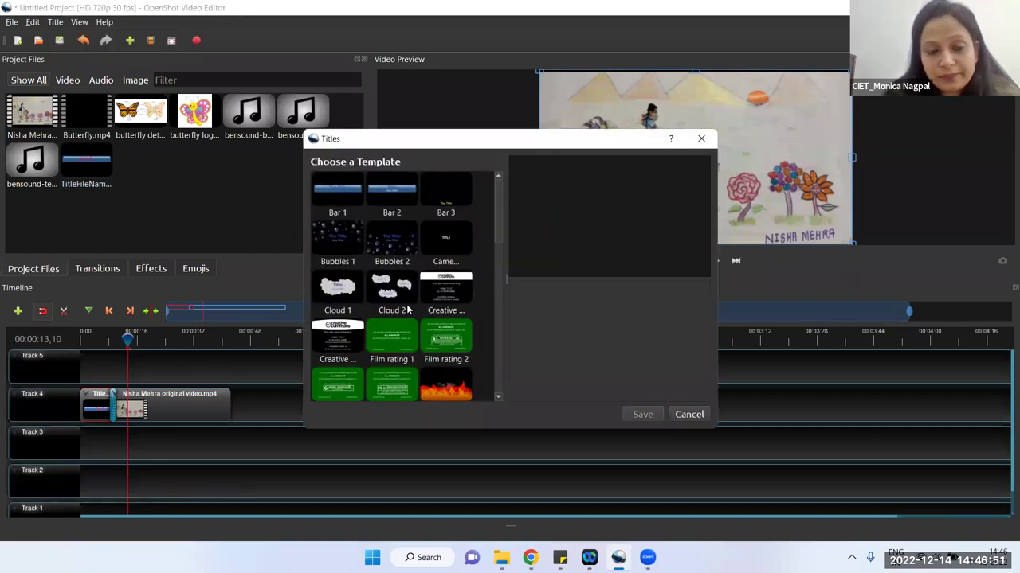
scroll(406, 309, "down", 1)
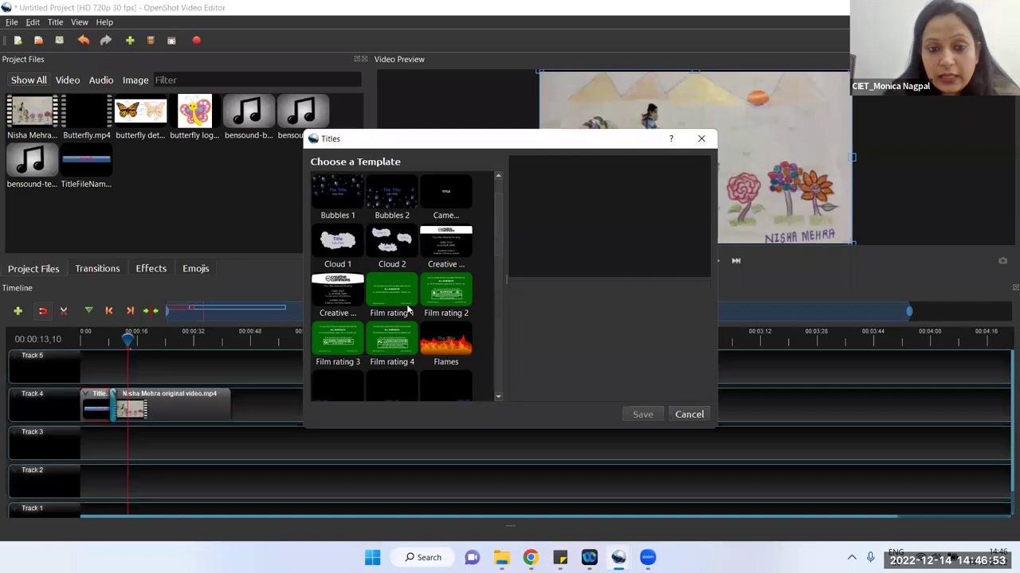
left_click(445, 239)
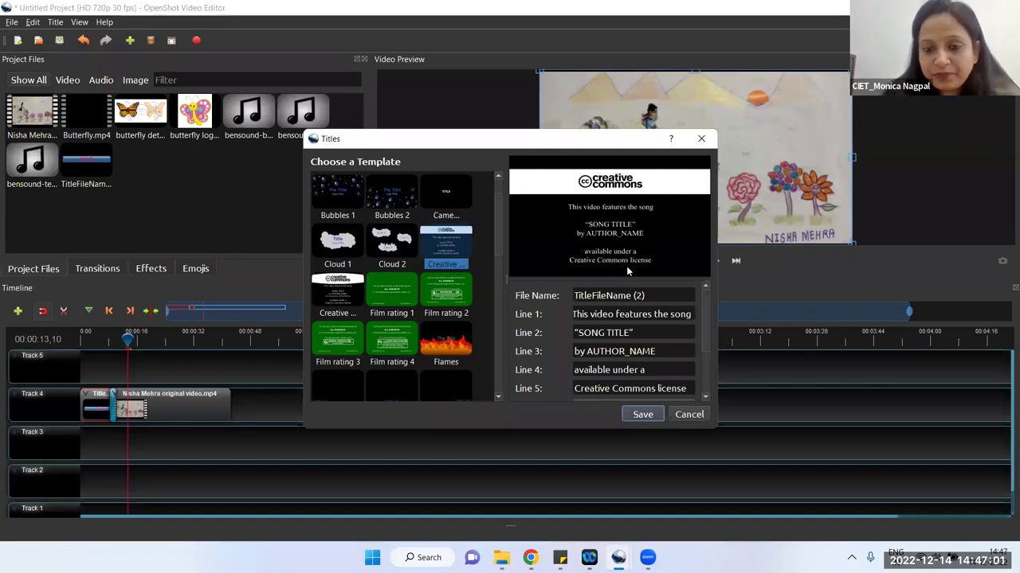
Clear Line 1, set Line 2 to 'Butterfly', and enter the author's name in Line 3.
triple_click(635, 314)
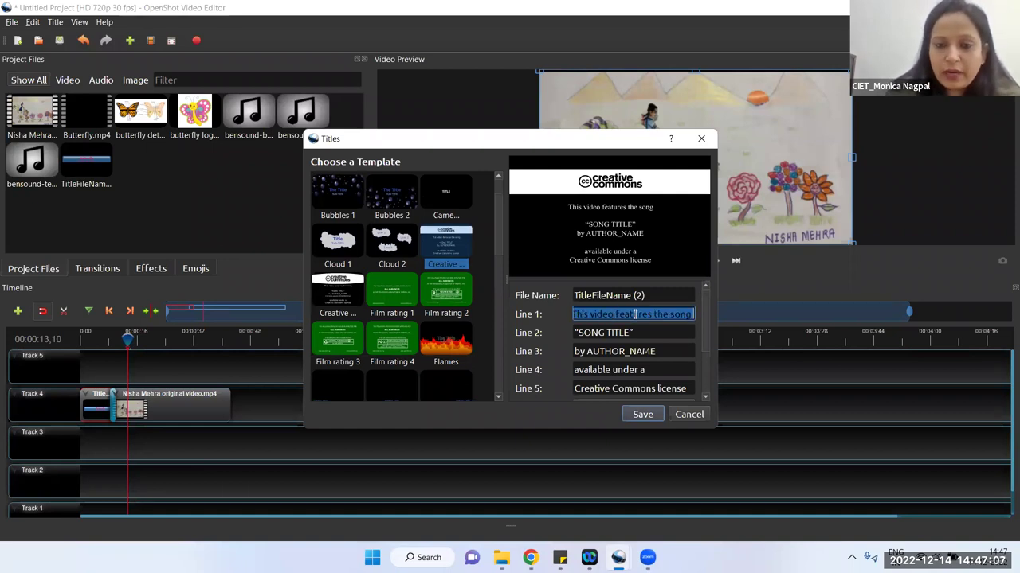
key("BackSpace")
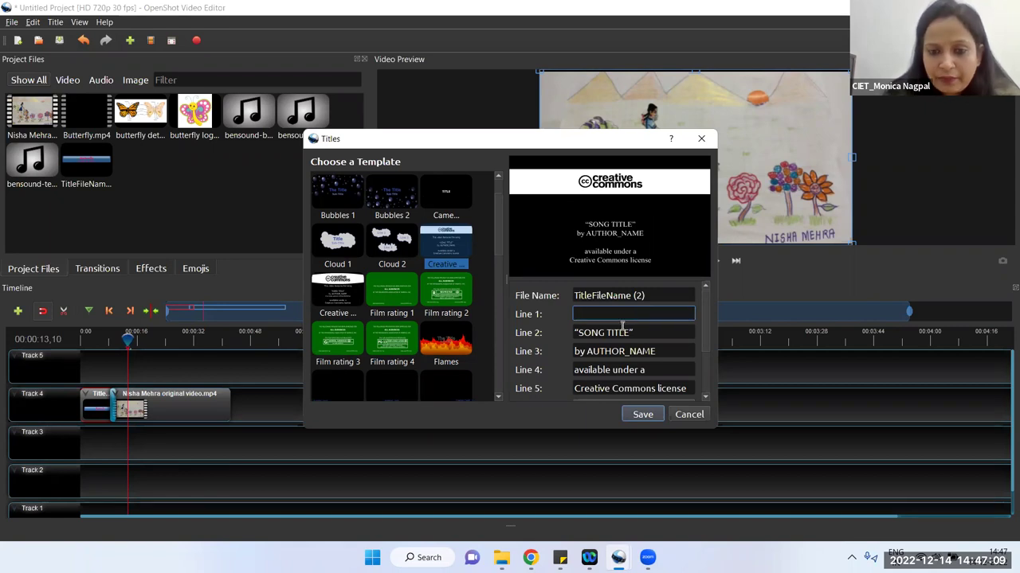
double_click(616, 333)
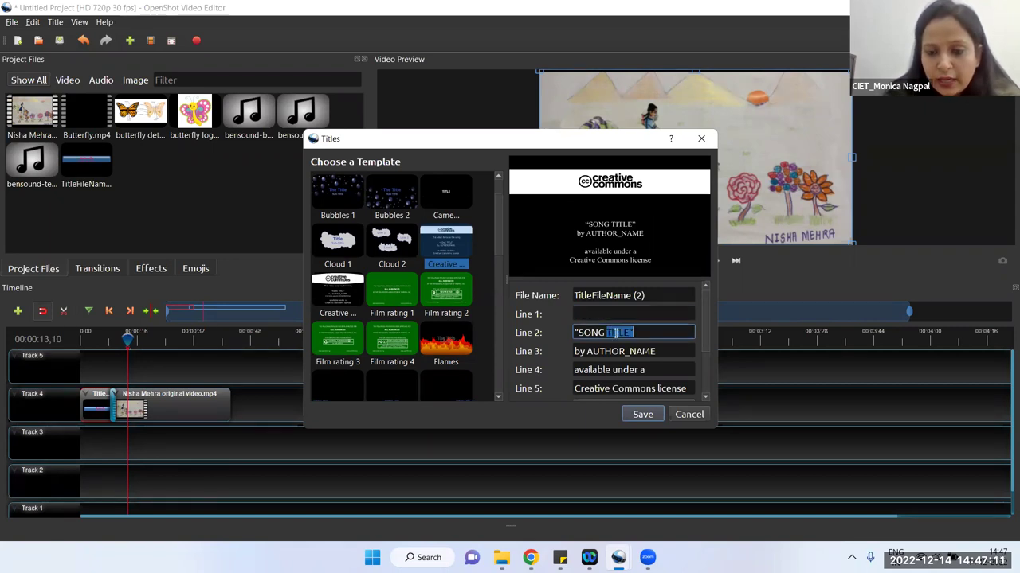
key("BackSpace")
key("BackSpace")
key("BackSpace")
key("BackSpace")
key("BackSpace")
key("BackSpace")
key("BackSpace")
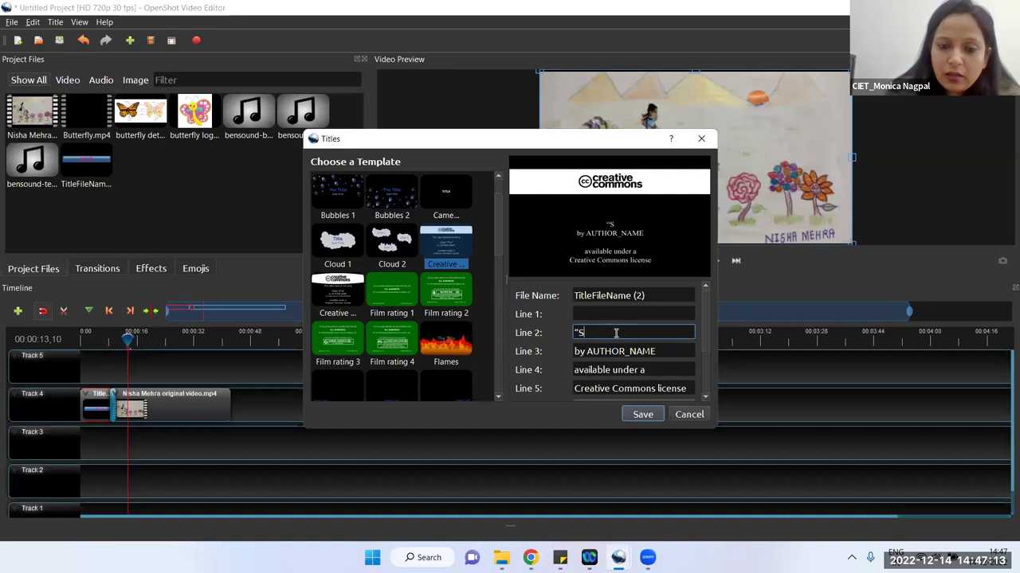
type("But")
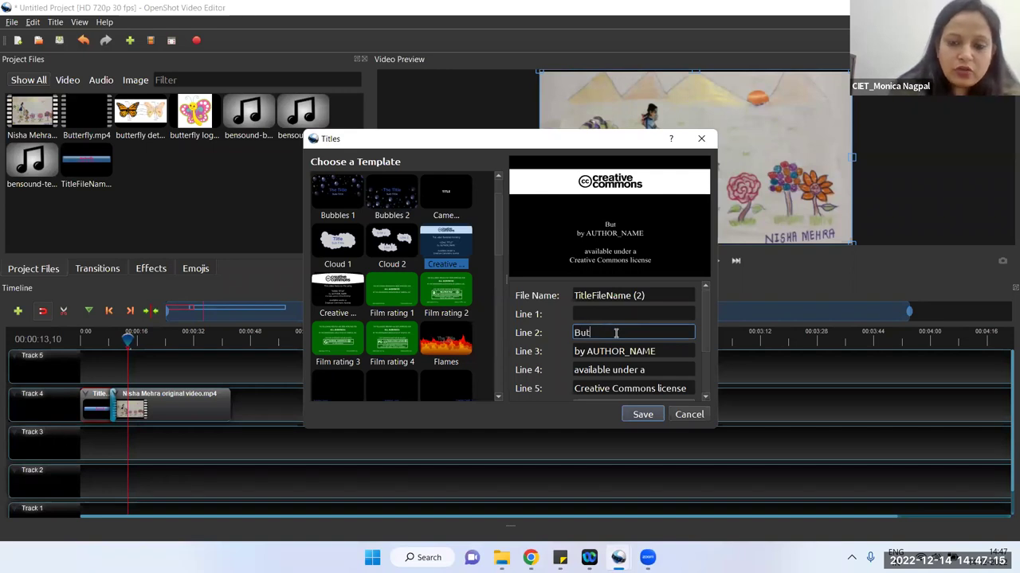
type("terfly")
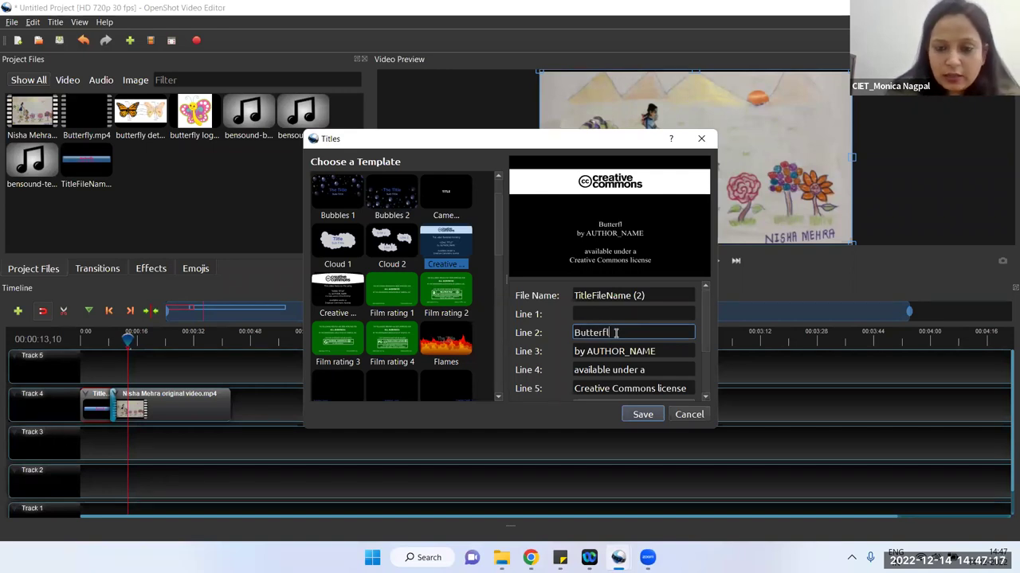
triple_click(616, 352)
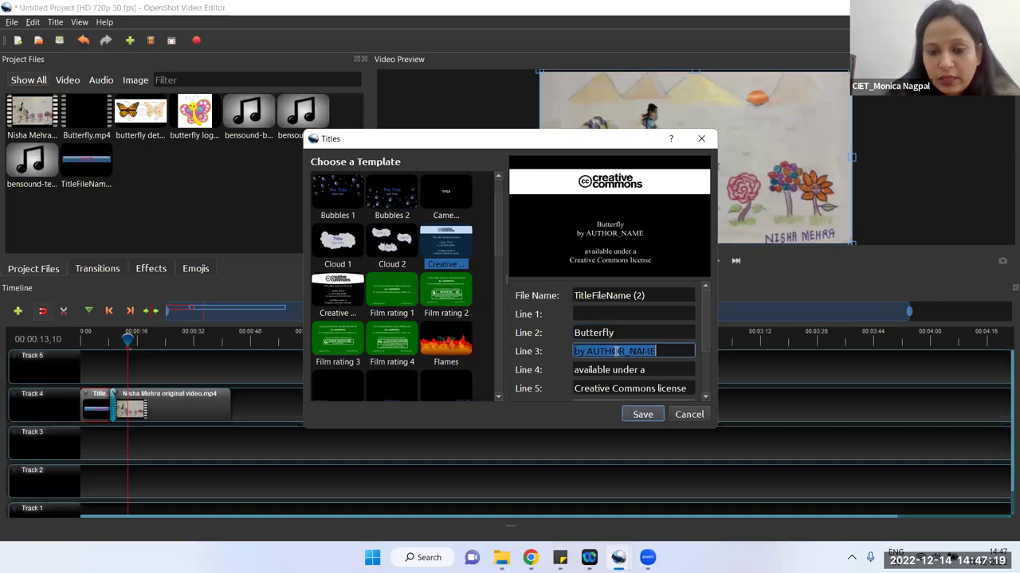
type("Ni")
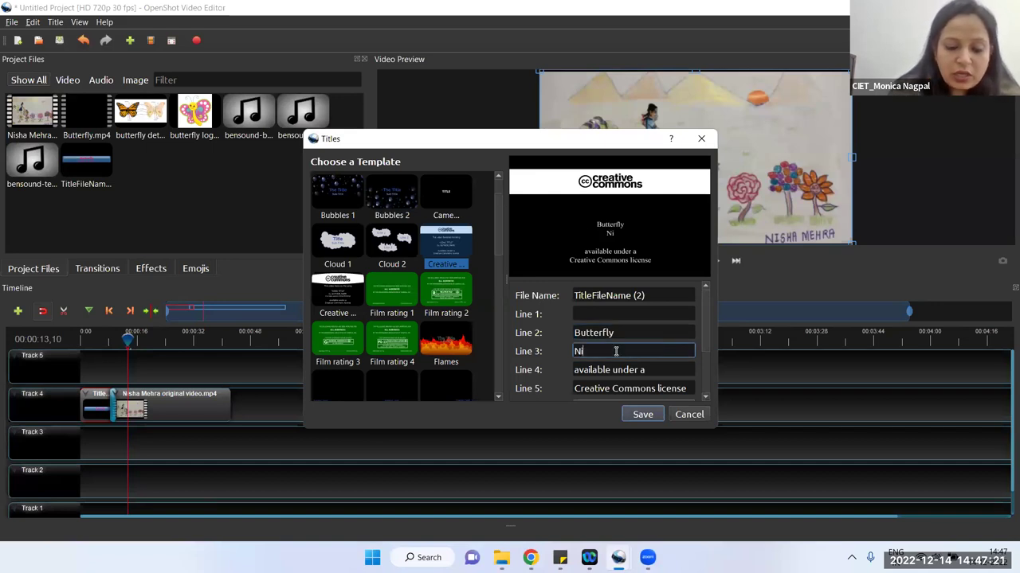
type("sha Mehra")
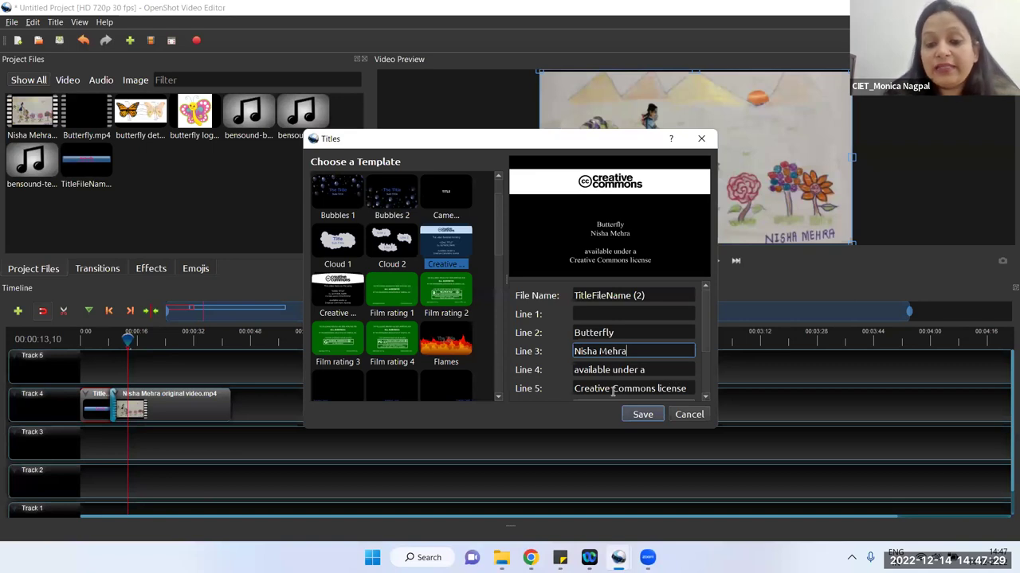
Replace the Line 5 licence text with 'CC-BY-NC-ND' and save the title.
left_click(581, 389)
key("Delete")
key("Delete")
key("Delete")
key("Delete")
key("Delete")
key("Delete")
key("Delete")
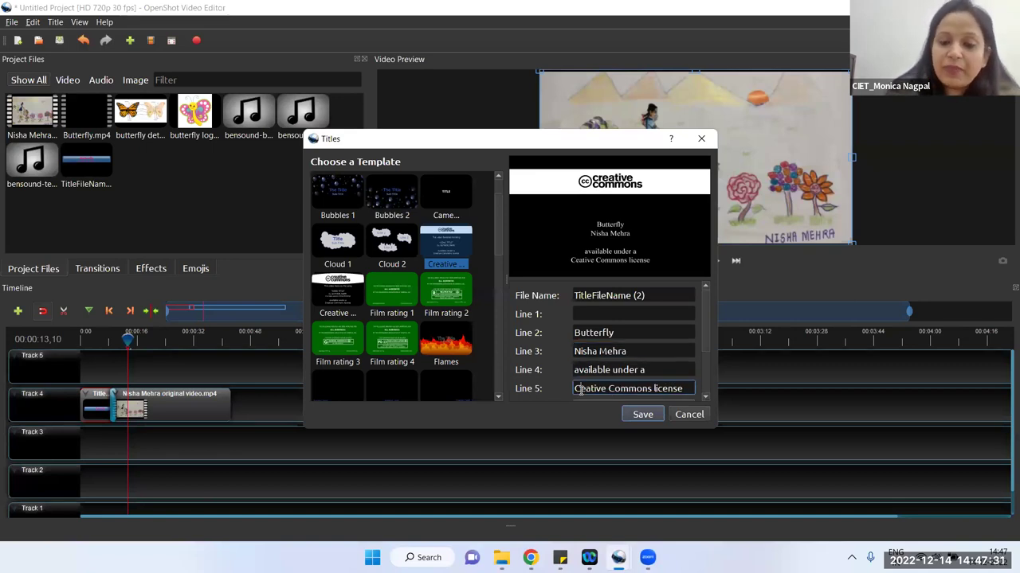
key("Delete")
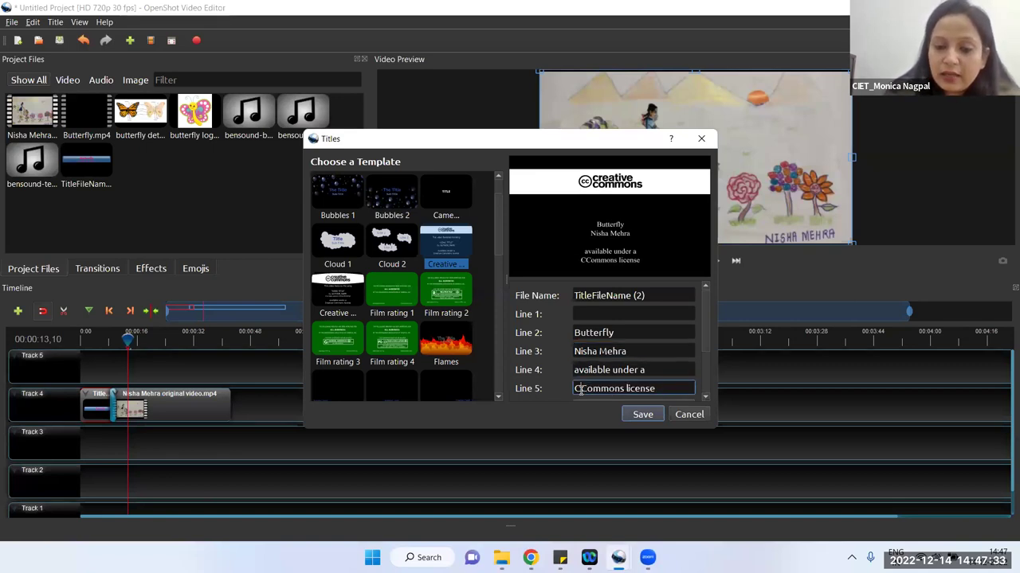
key("BackSpace")
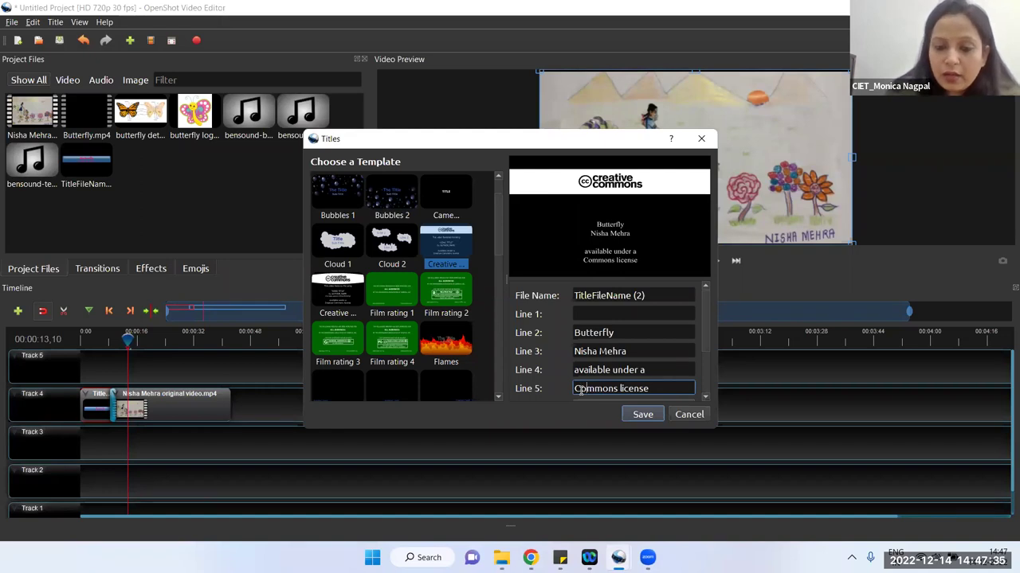
key("Delete")
key("Delete")
key("Delete")
key("Delete")
key("Delete")
key("Delete")
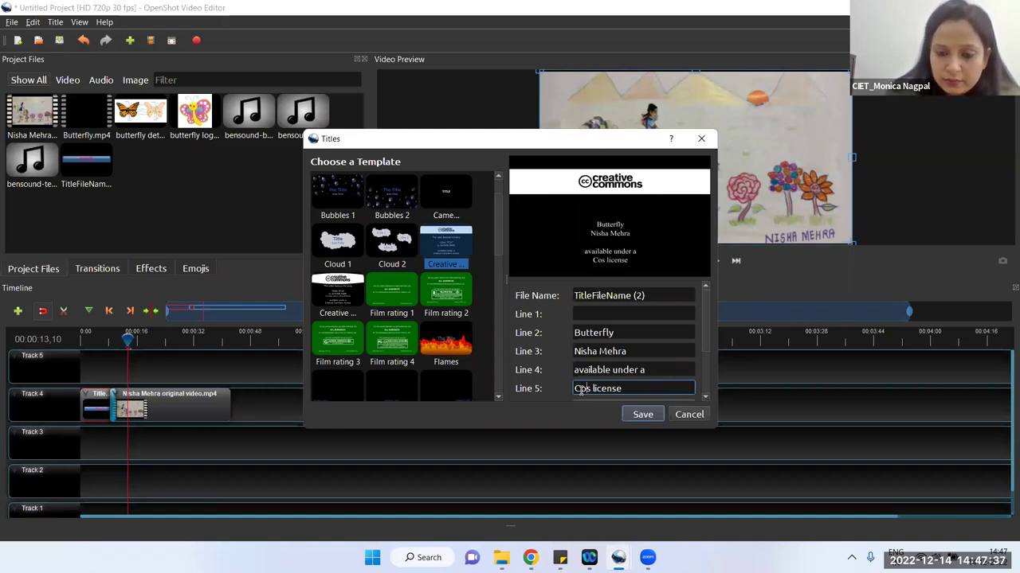
key("Delete")
key("Delete")
key("Delete")
key("Delete")
key("Delete")
key("Delete")
key("Delete")
key("Delete")
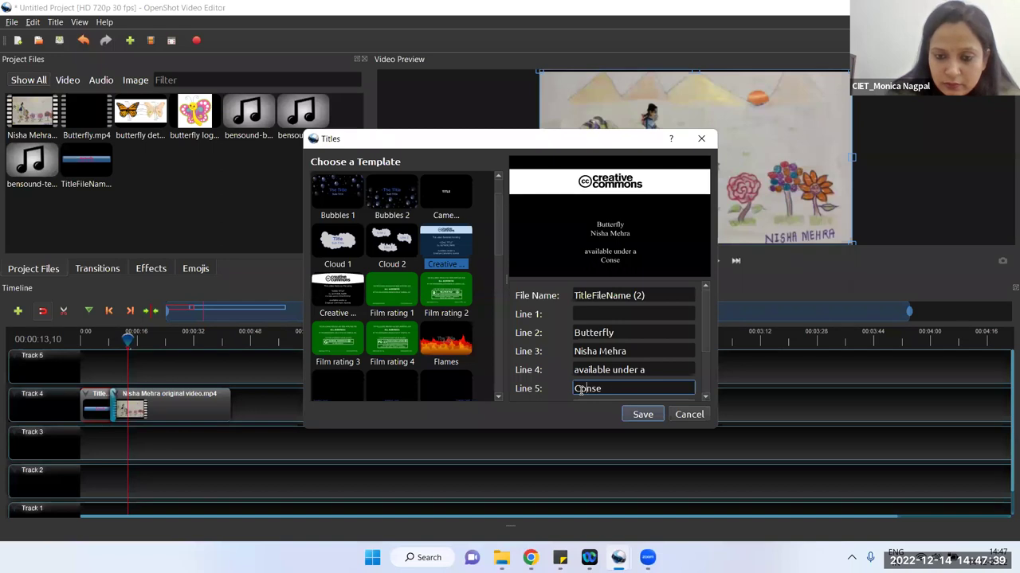
type("CC-BY-")
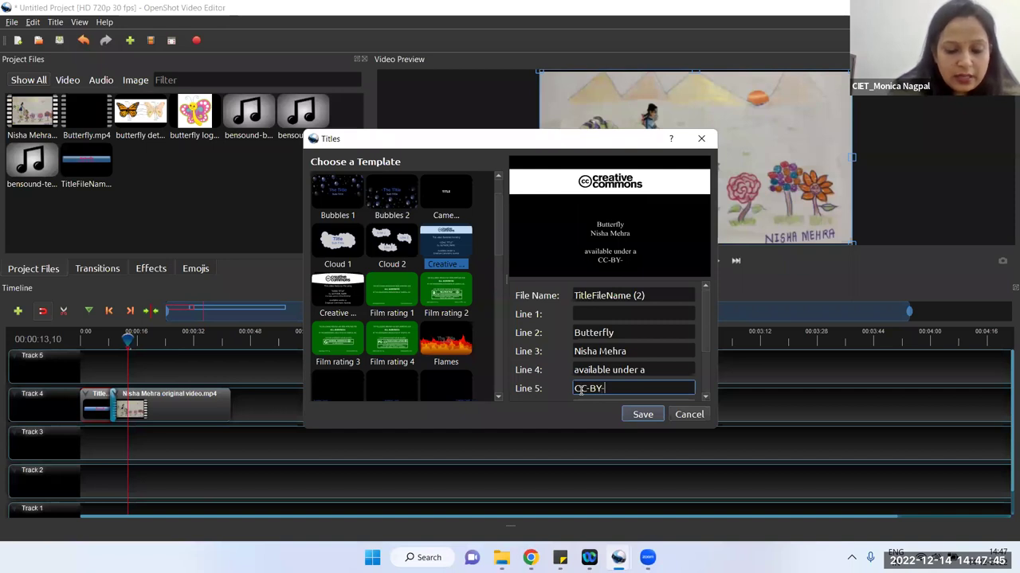
type("NC-N")
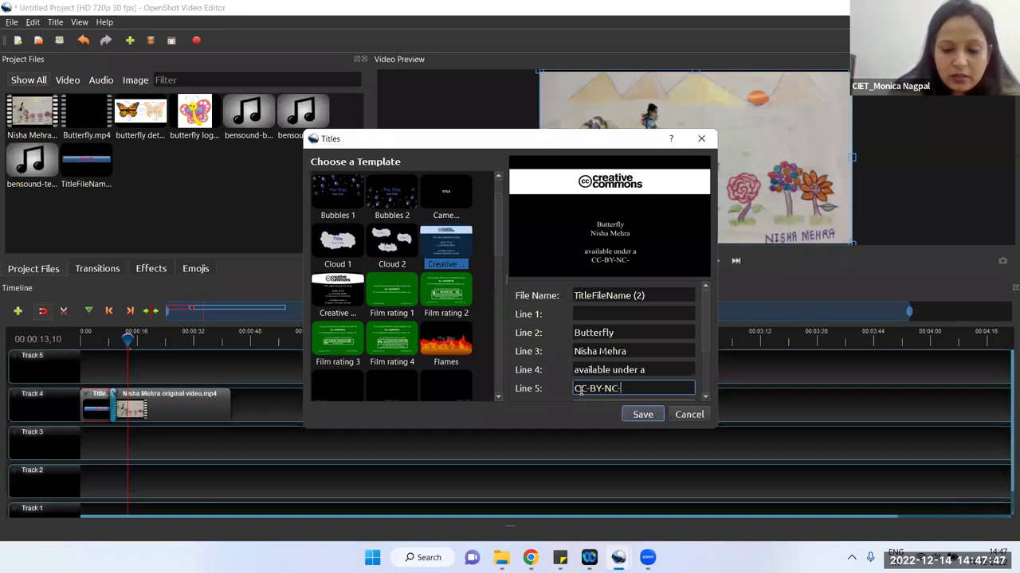
type("D")
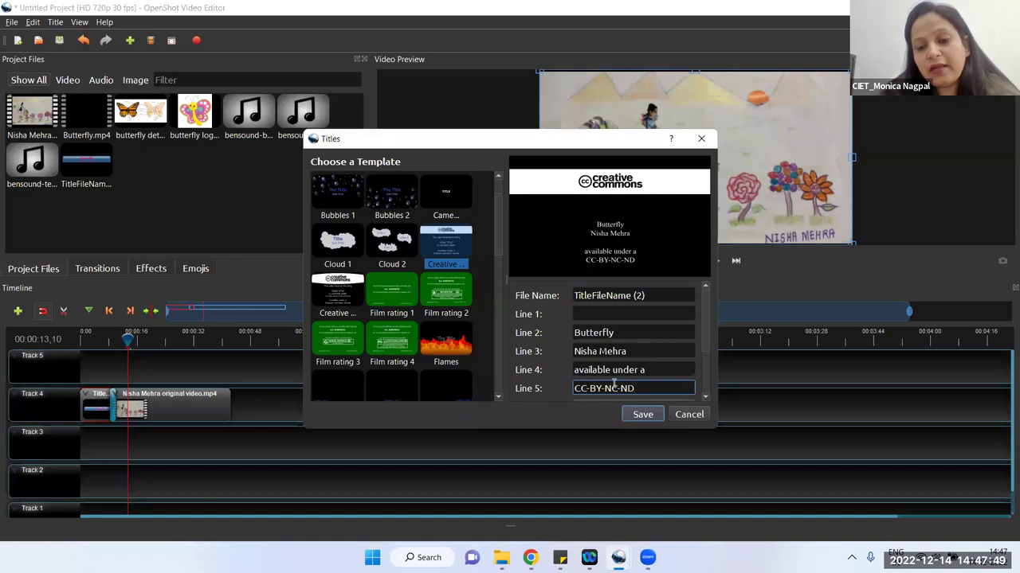
left_click(643, 415)
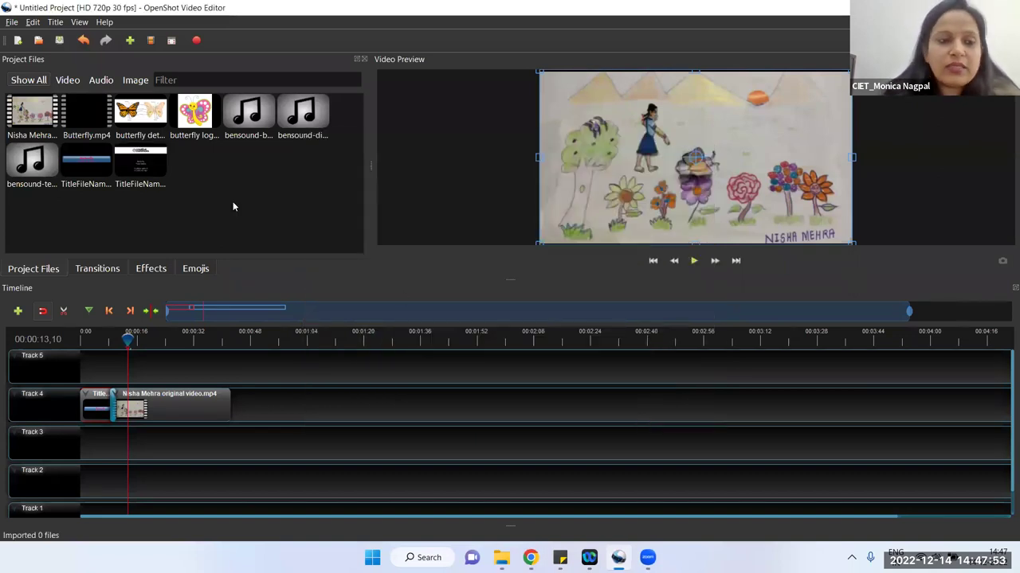
Drop the new credit title onto Track 4 after the drawing video and play its end to check.
left_click_drag(147, 161, 232, 397)
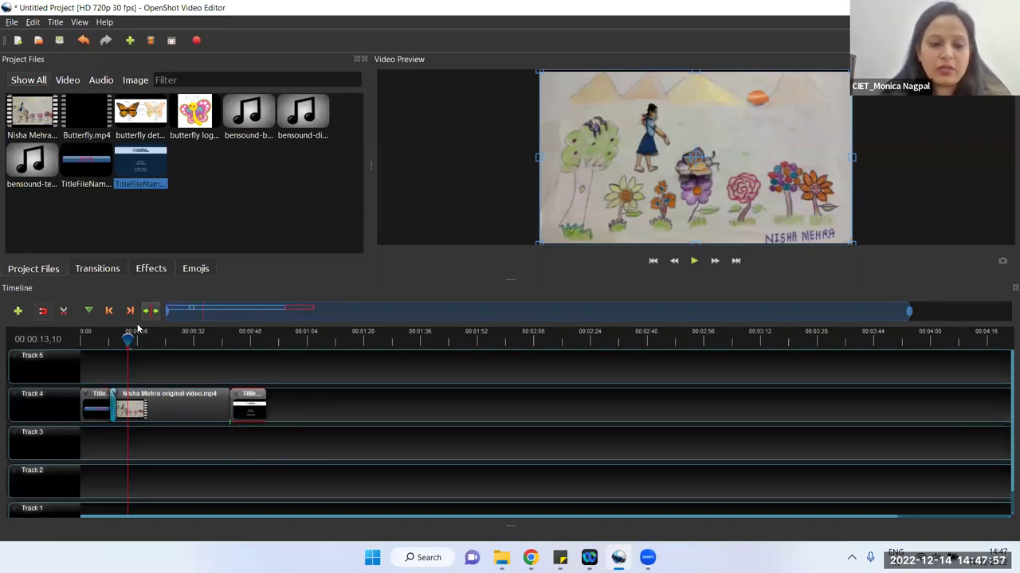
mouse_move(202, 331)
left_mouse_down()
mouse_move(229, 331)
mouse_move(214, 332)
left_mouse_up()
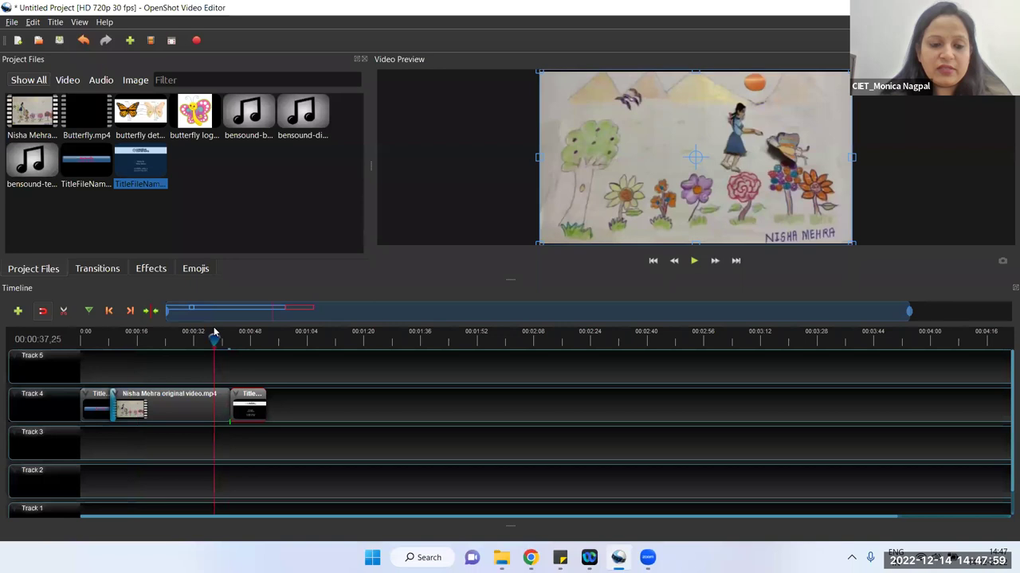
left_click(697, 268)
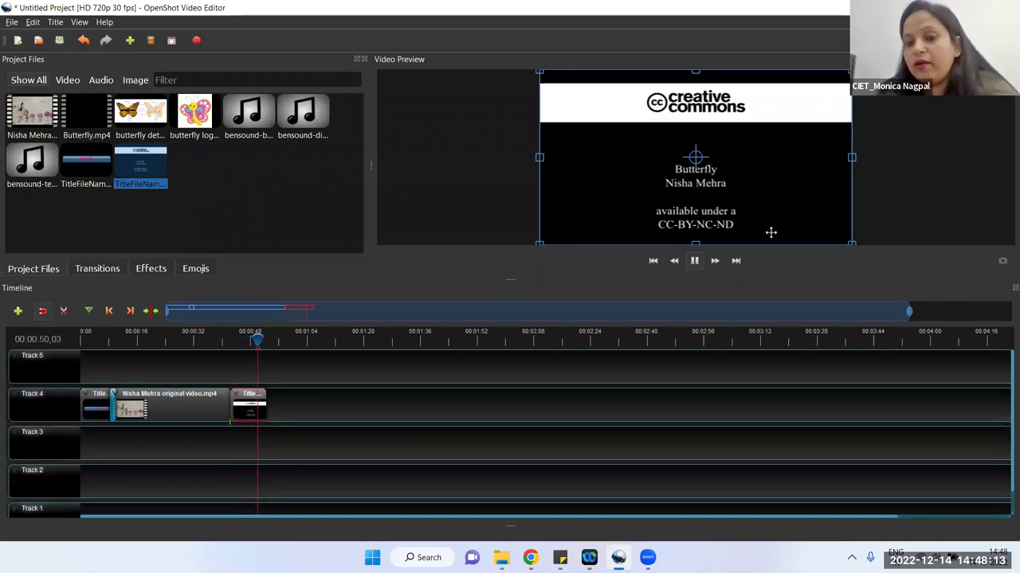
left_click(696, 262)
left_click(130, 409)
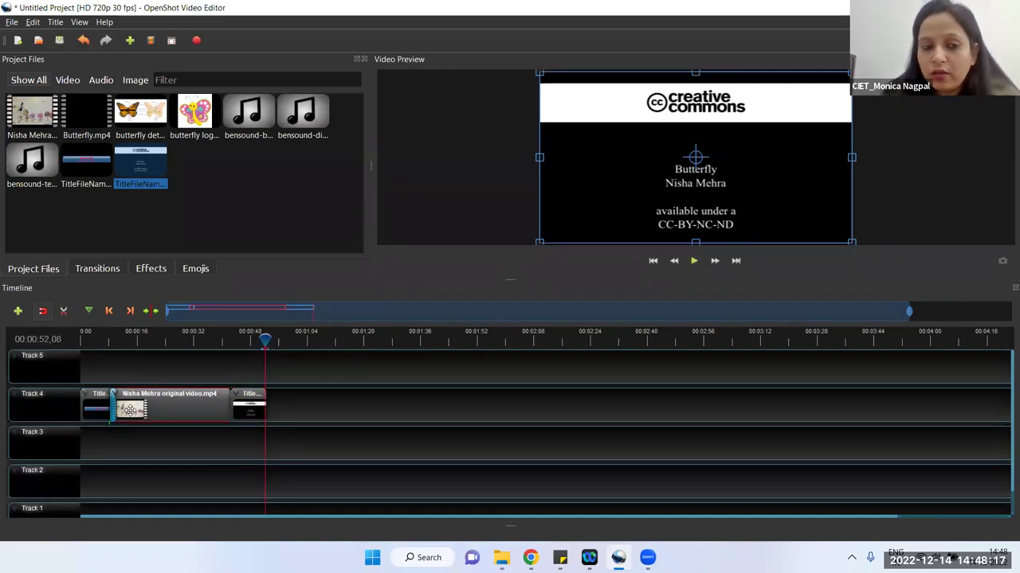
left_click_drag(266, 340, 236, 339)
left_click_drag(144, 339, 112, 341)
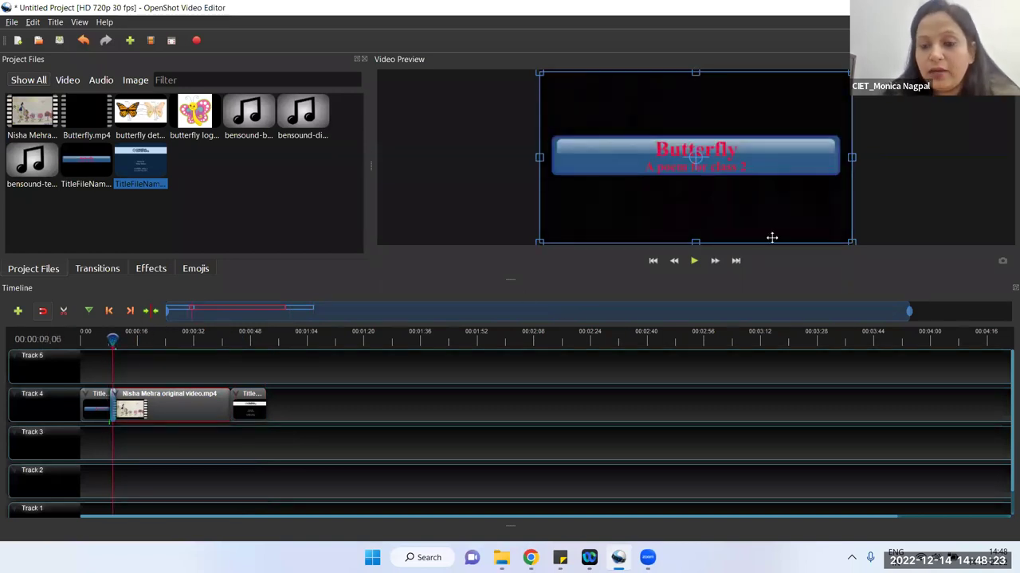
left_click(694, 260)
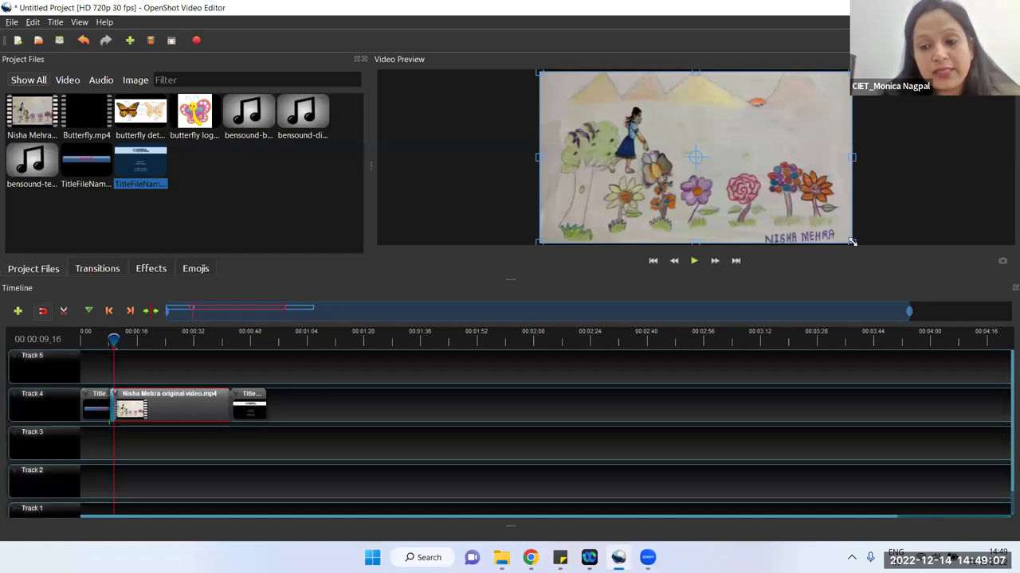
Scale the drawing video up to fill the preview width, then play from the opening title to review.
left_click_drag(851, 241, 865, 256)
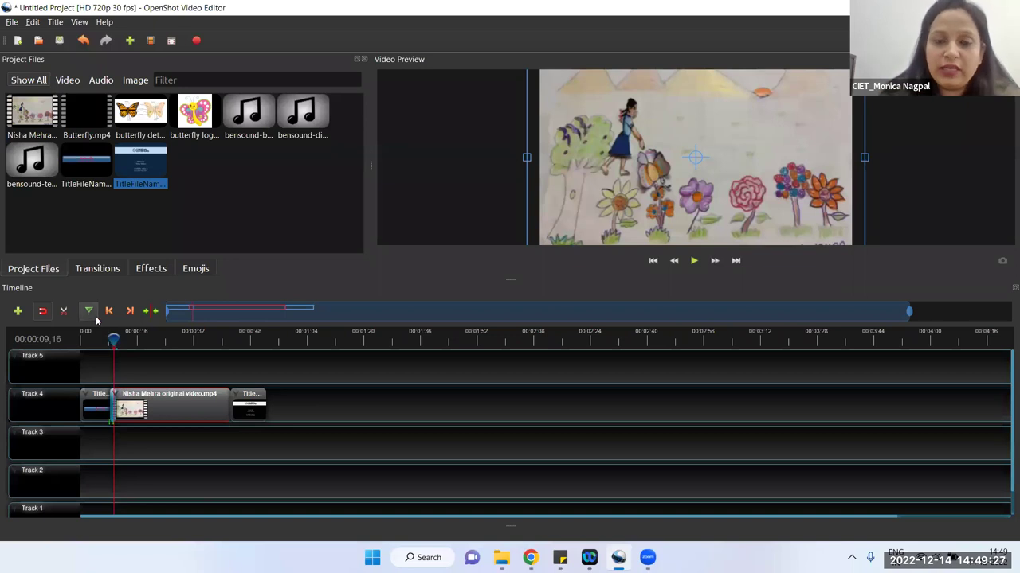
mouse_move(113, 338)
left_mouse_down()
mouse_move(90, 339)
mouse_move(109, 338)
mouse_move(101, 345)
left_mouse_up()
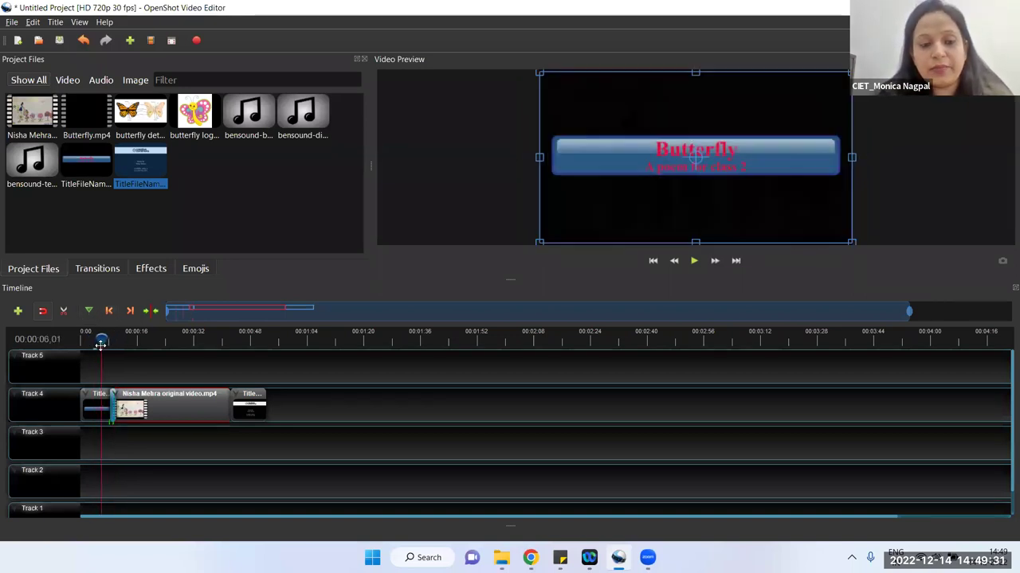
left_click(693, 261)
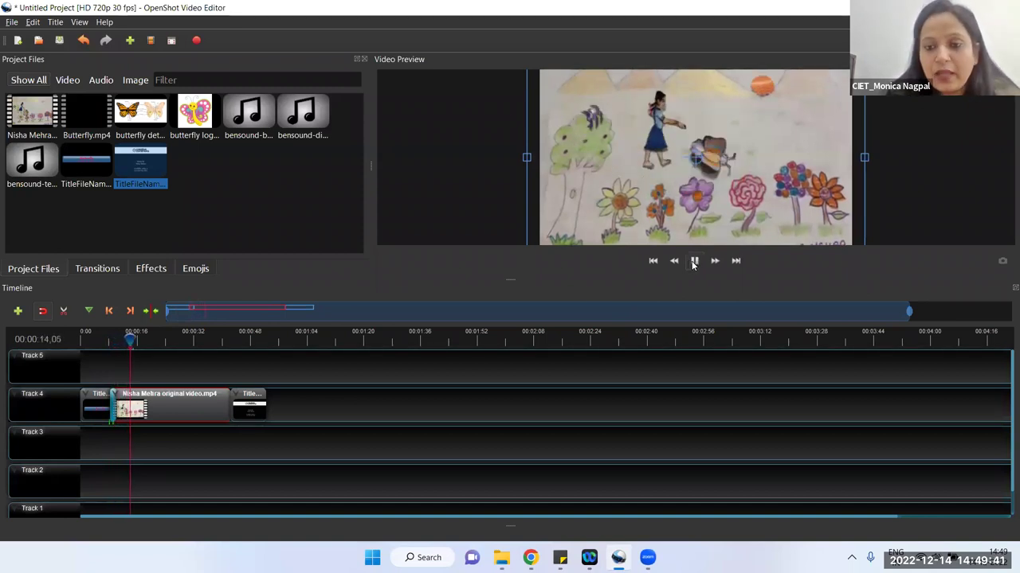
left_click(693, 263)
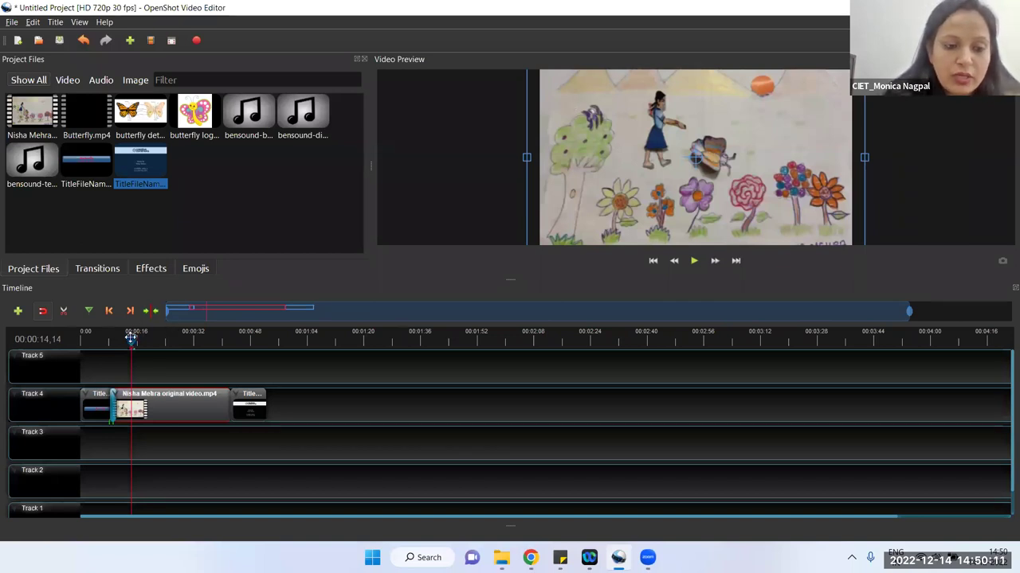
left_click(693, 266)
left_click(693, 267)
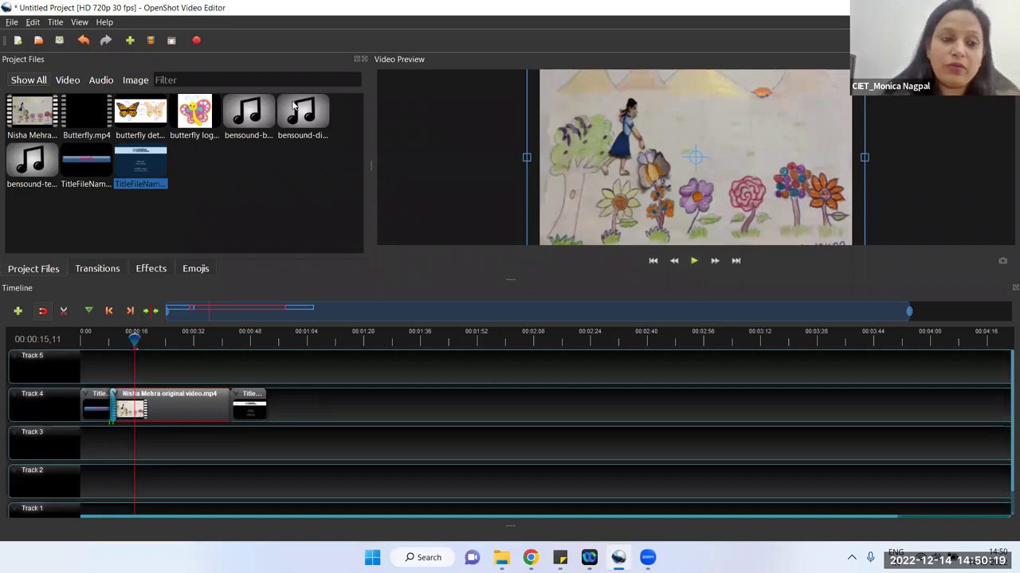
left_click(141, 119)
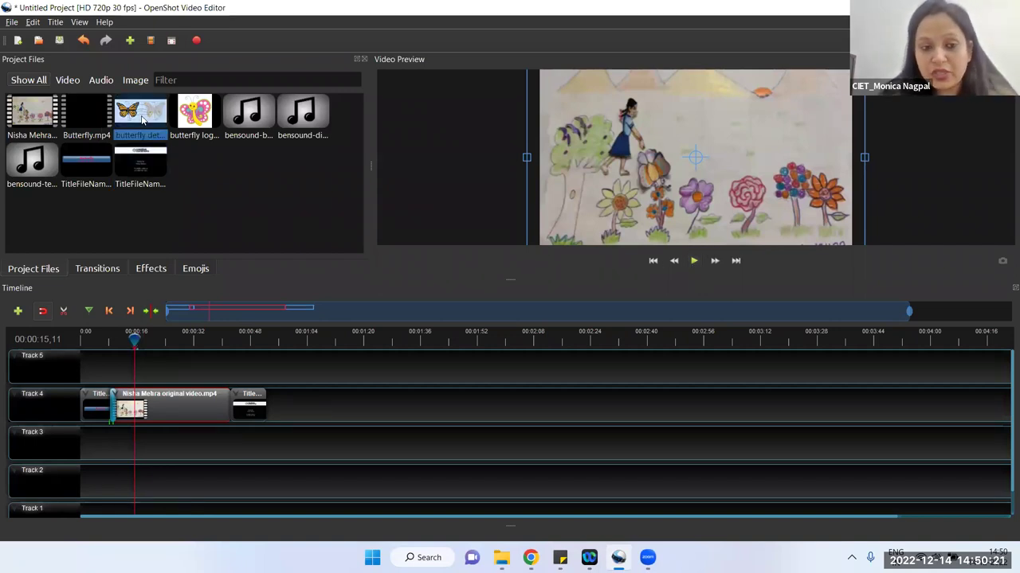
left_click_drag(141, 119, 134, 353)
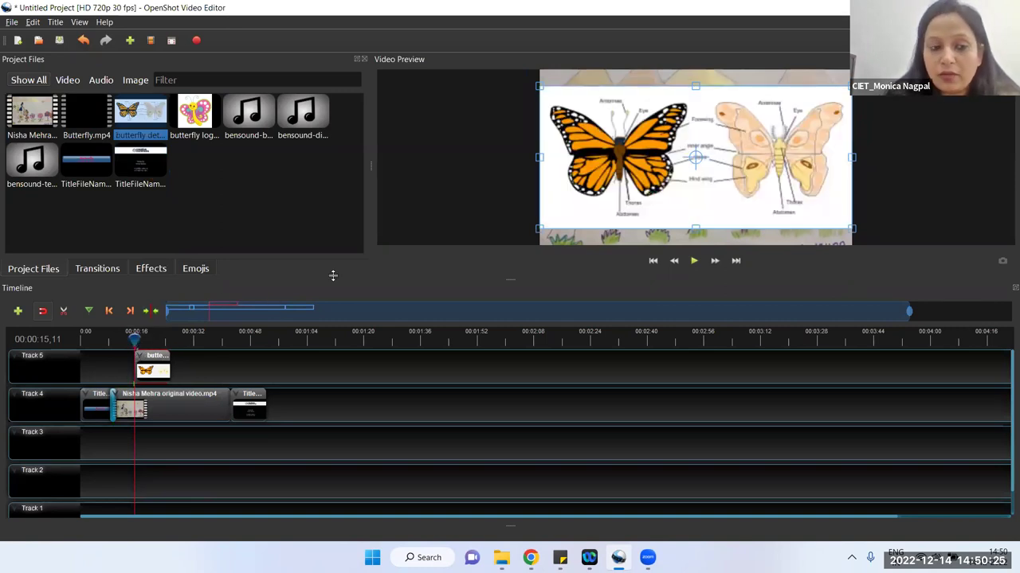
left_click(694, 262)
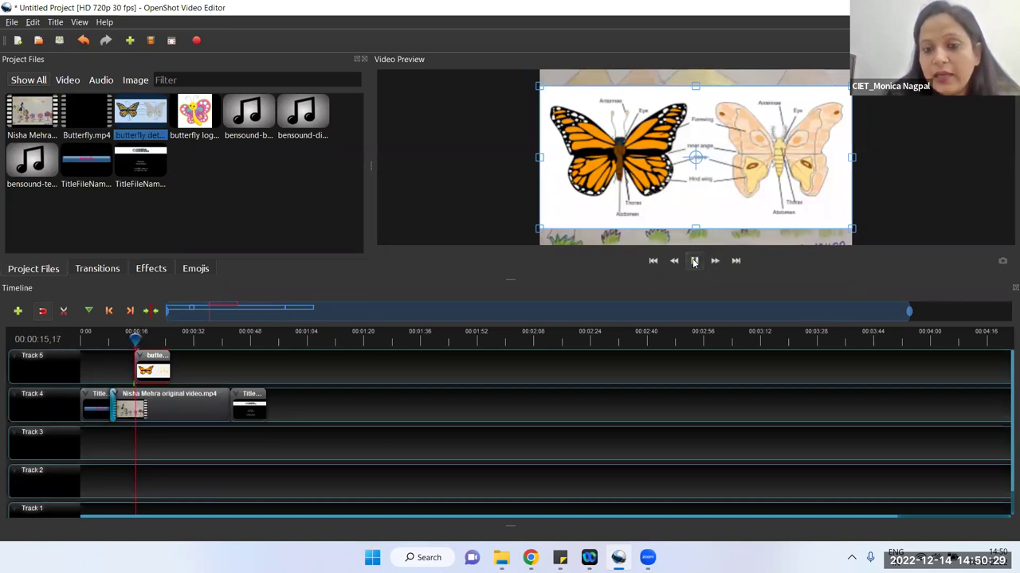
left_click(693, 261)
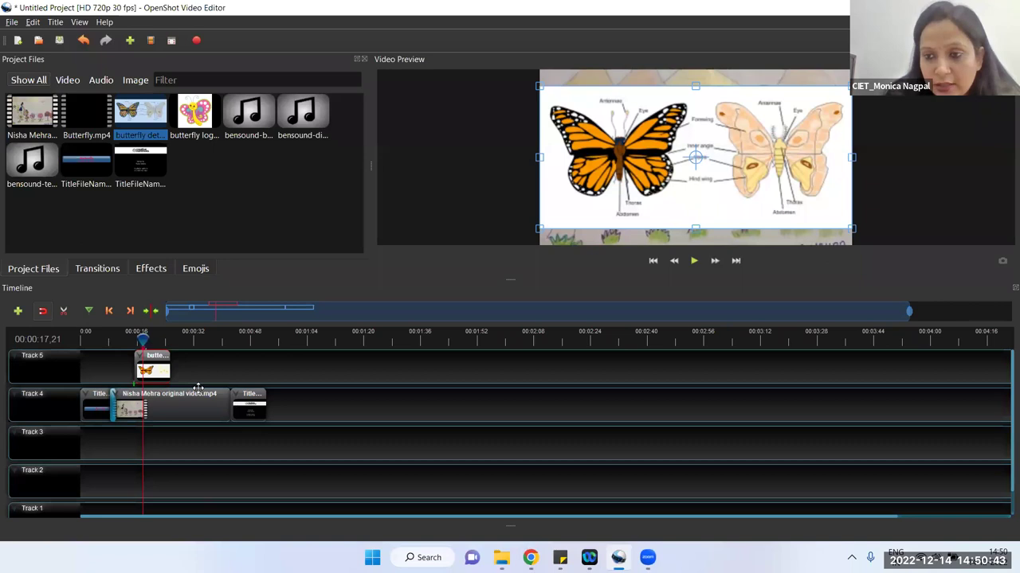
left_click(157, 416)
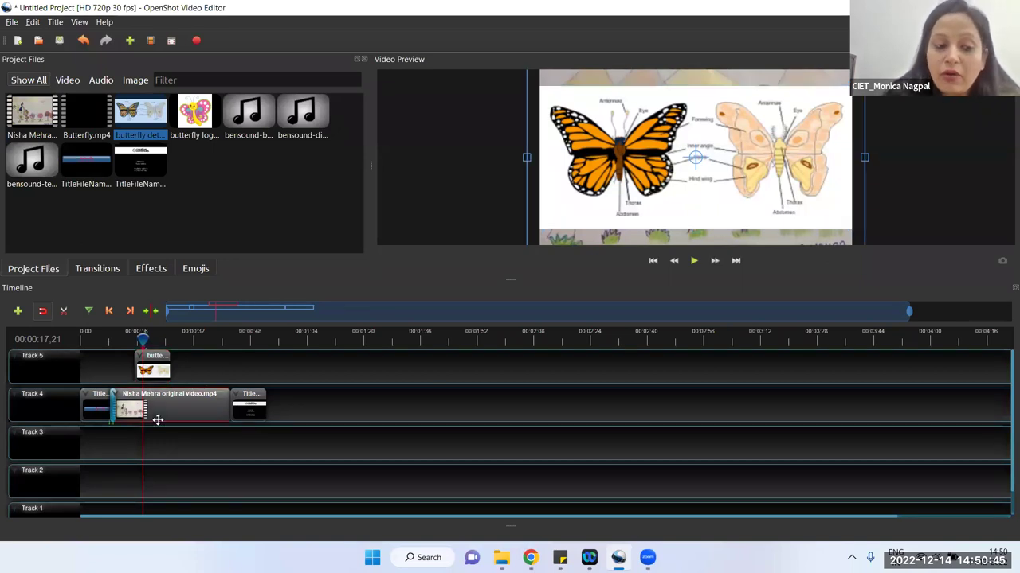
left_click_drag(137, 341, 135, 338)
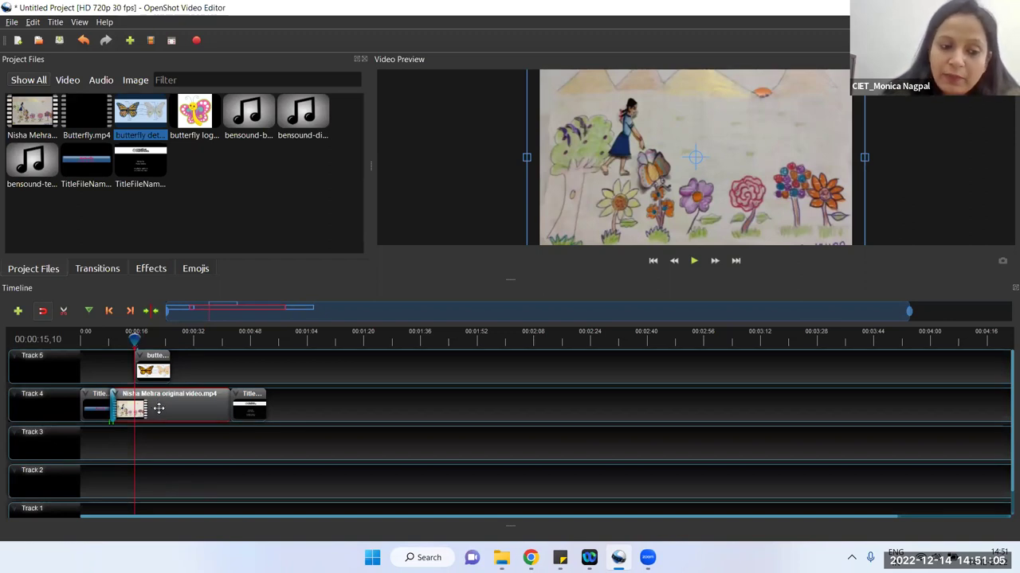
Separate the drawing video clip's audio into a single clip on Track 3.
right_click(158, 402)
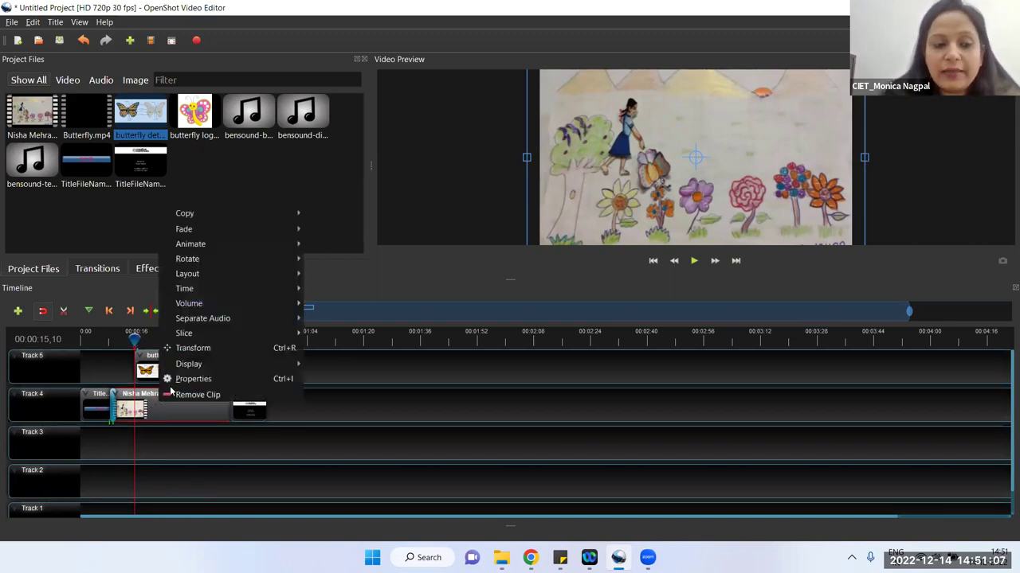
mouse_move(207, 320)
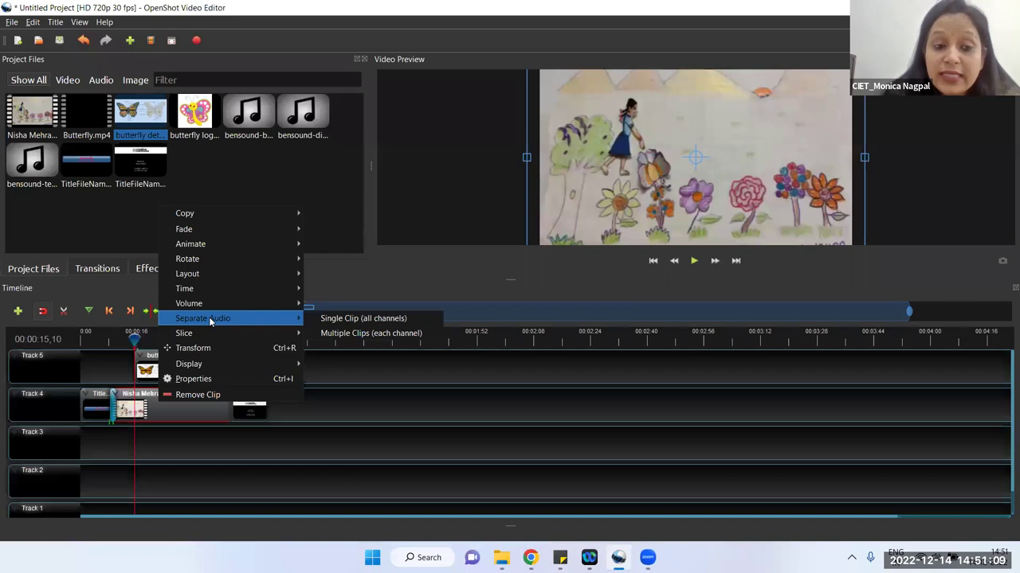
left_click(324, 317)
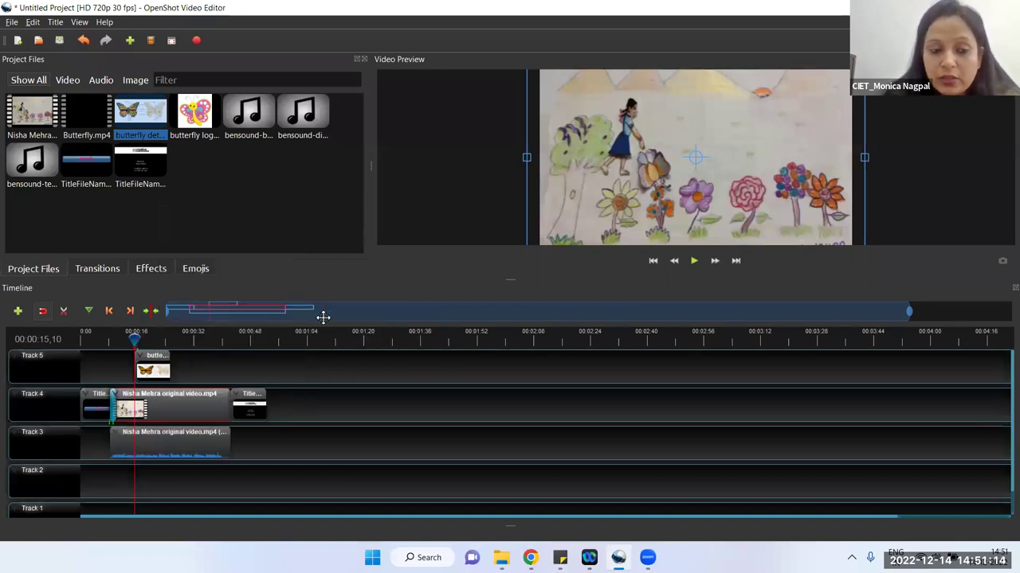
Try the separated audio on Track 4, play it, then undo so it returns to Track 3.
left_click(157, 455)
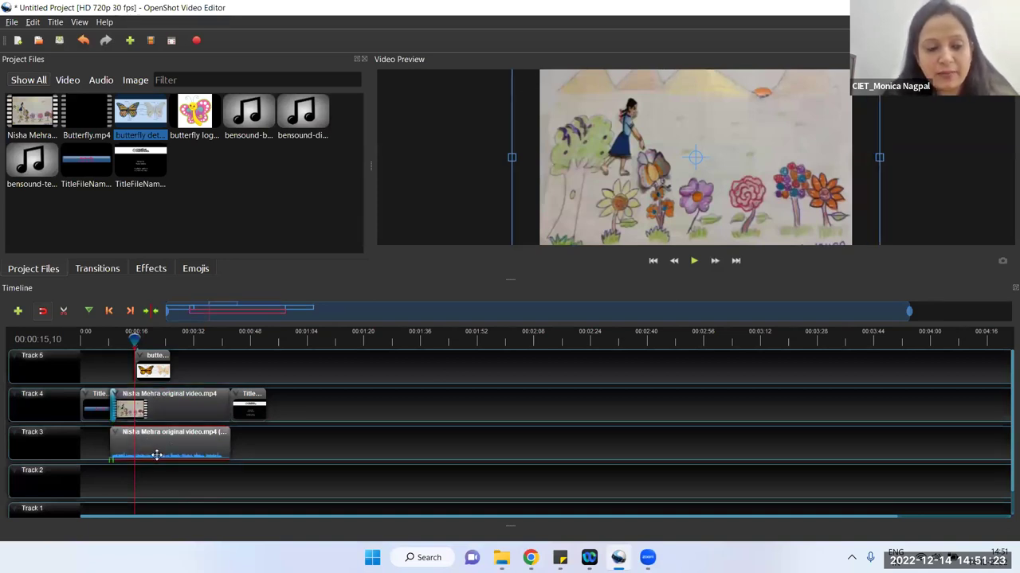
left_click_drag(157, 455, 308, 430)
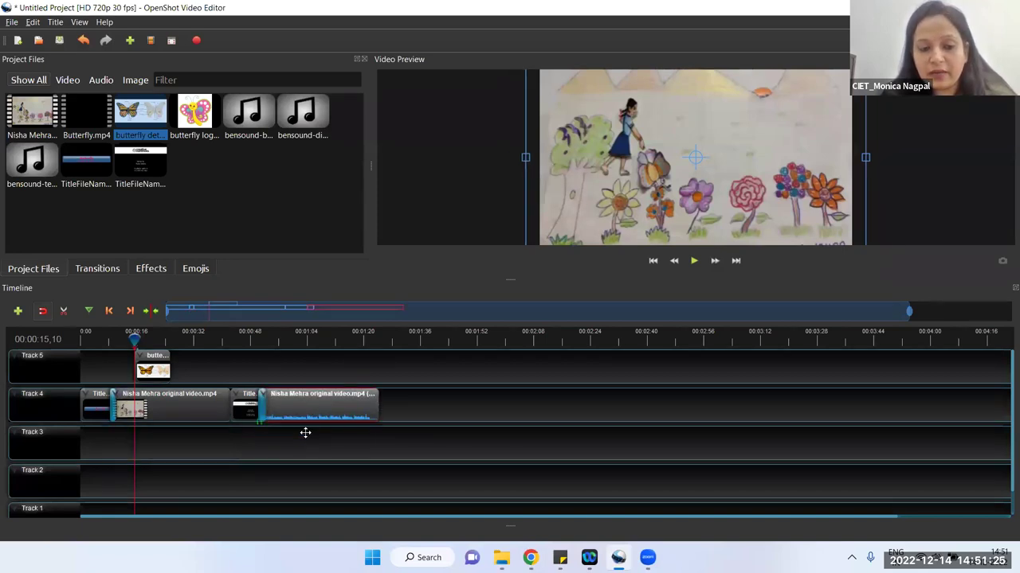
left_click(693, 261)
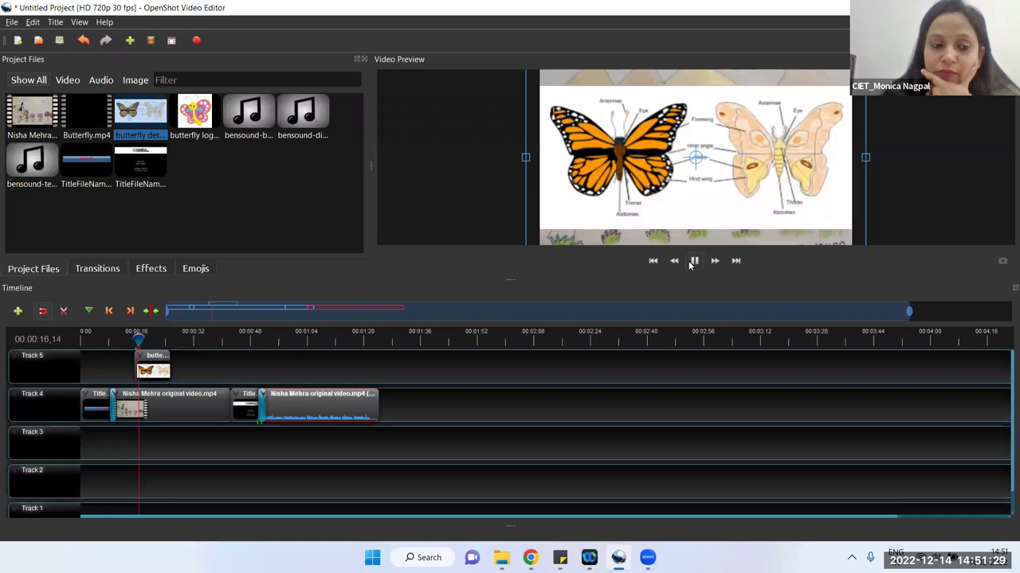
left_click(692, 263)
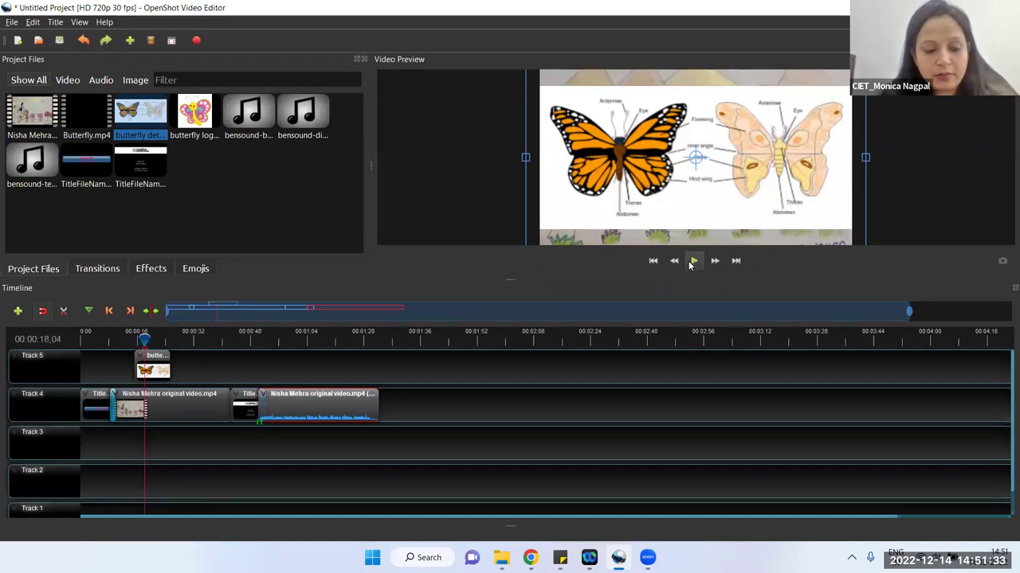
key("ctrl+z")
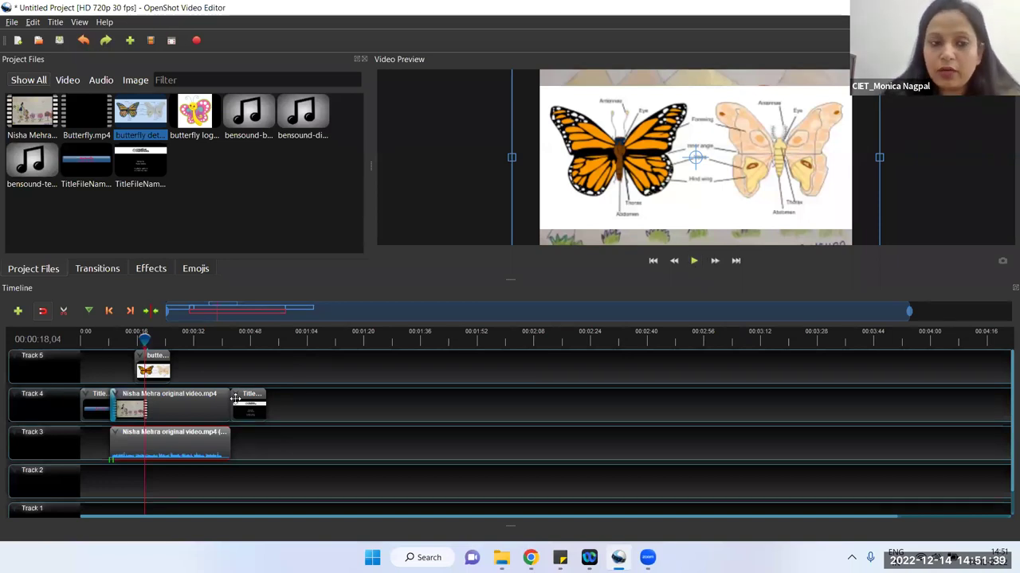
mouse_move(143, 340)
left_mouse_down()
mouse_move(125, 337)
mouse_move(134, 337)
left_mouse_up()
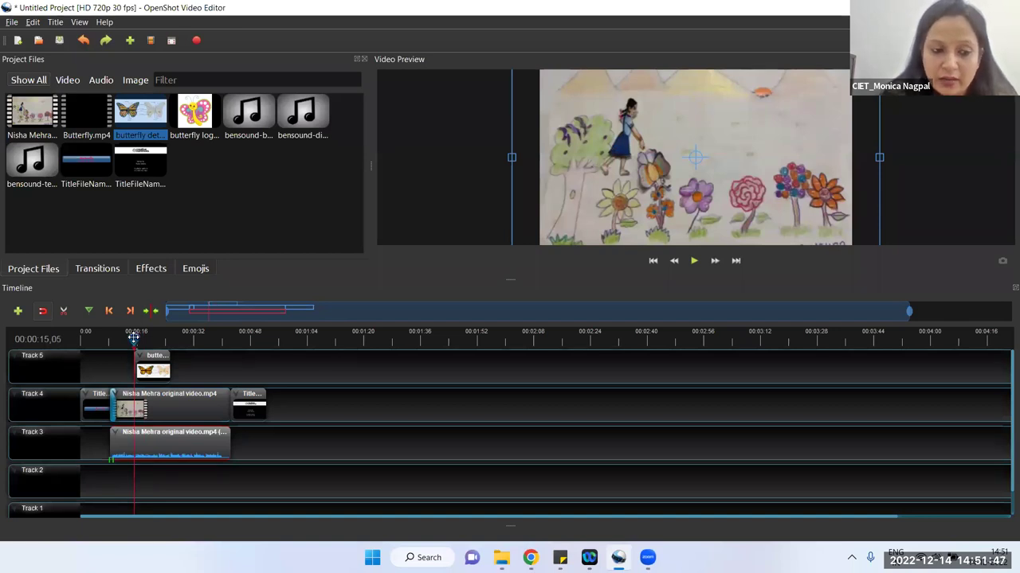
Razor the Track 4 video at 15 and 25 seconds and delete the middle piece.
left_click(66, 314)
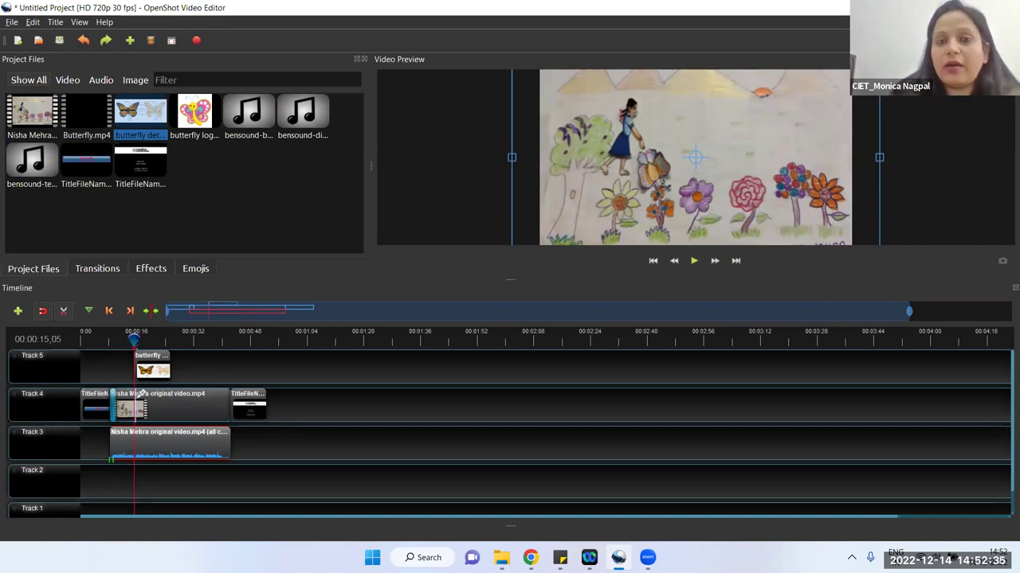
left_click(136, 393)
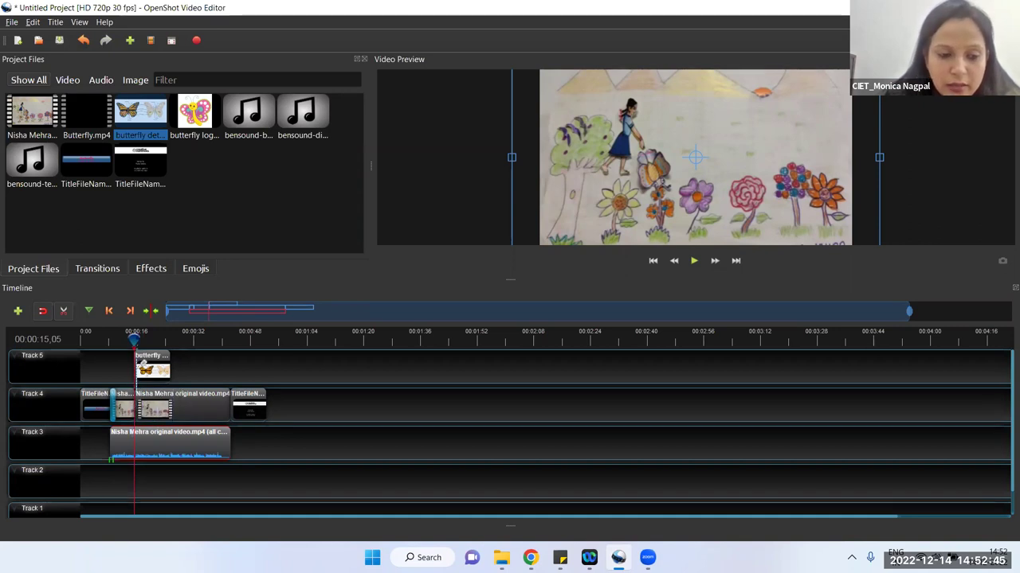
left_click_drag(137, 340, 170, 338)
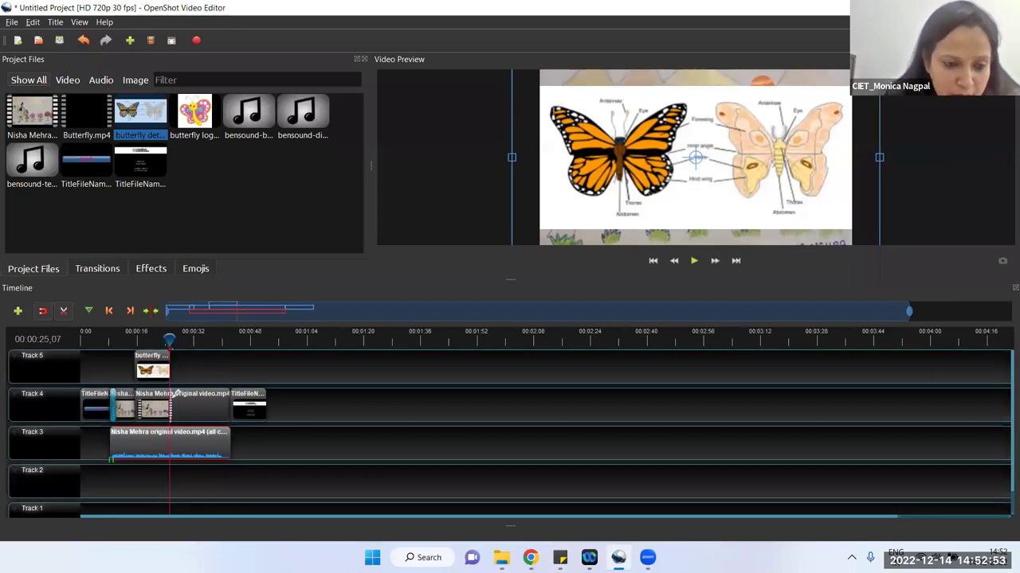
left_click(169, 394)
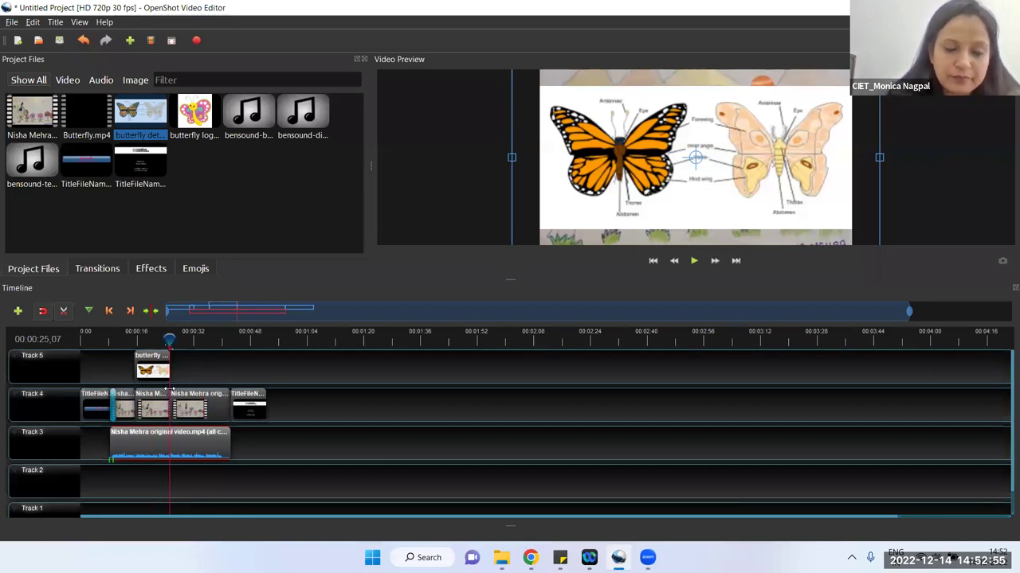
left_click(65, 313)
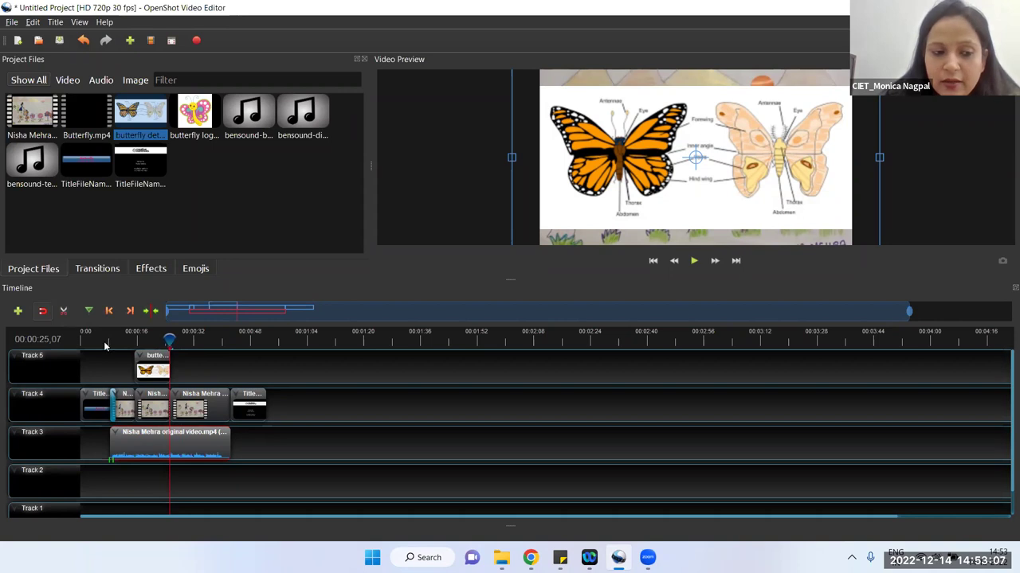
left_click(152, 403)
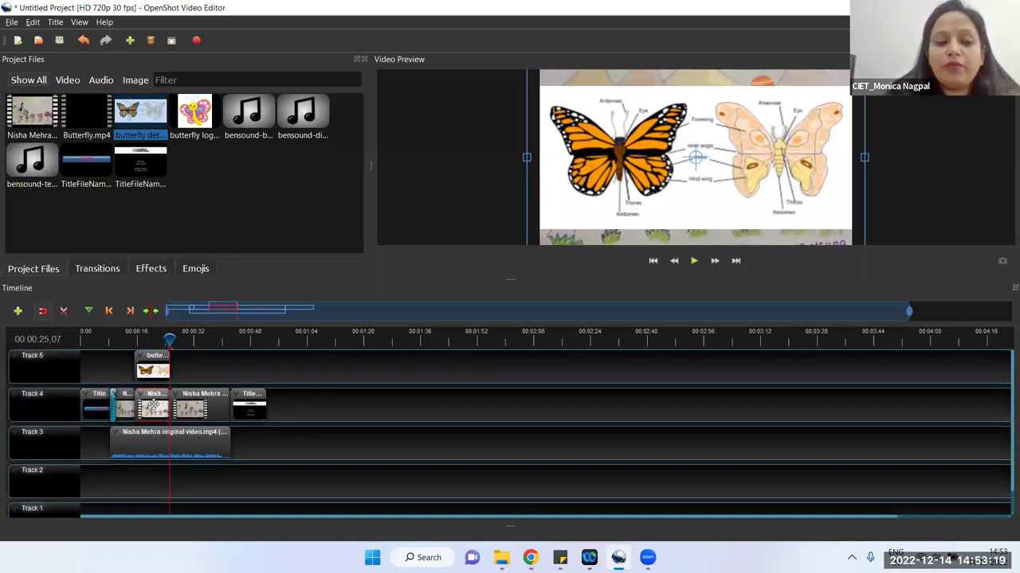
key("Delete")
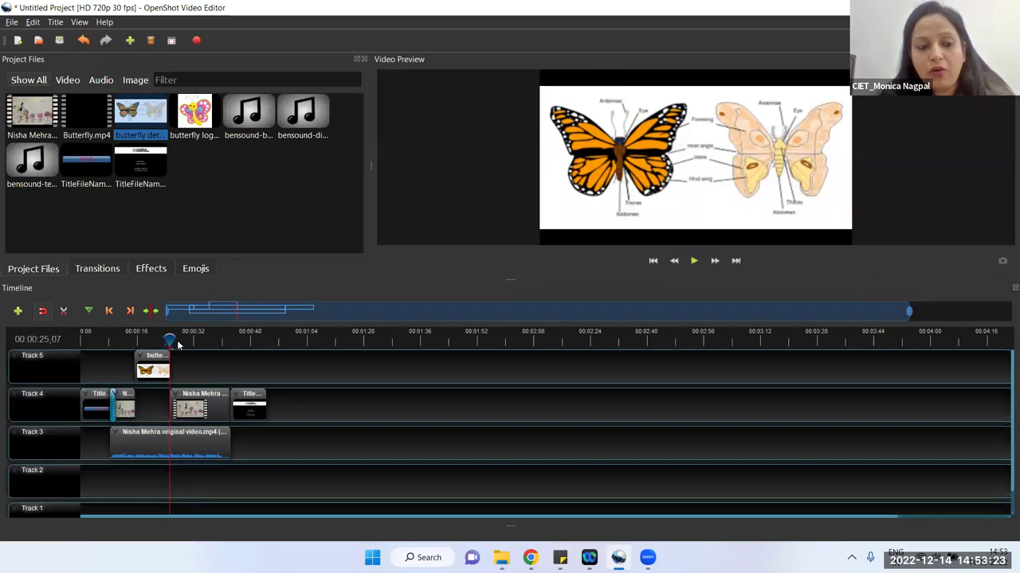
Play the edited sequence from the title through to the butterfly image filling the gap.
mouse_move(170, 338)
left_mouse_down()
mouse_move(182, 338)
mouse_move(152, 387)
left_mouse_up()
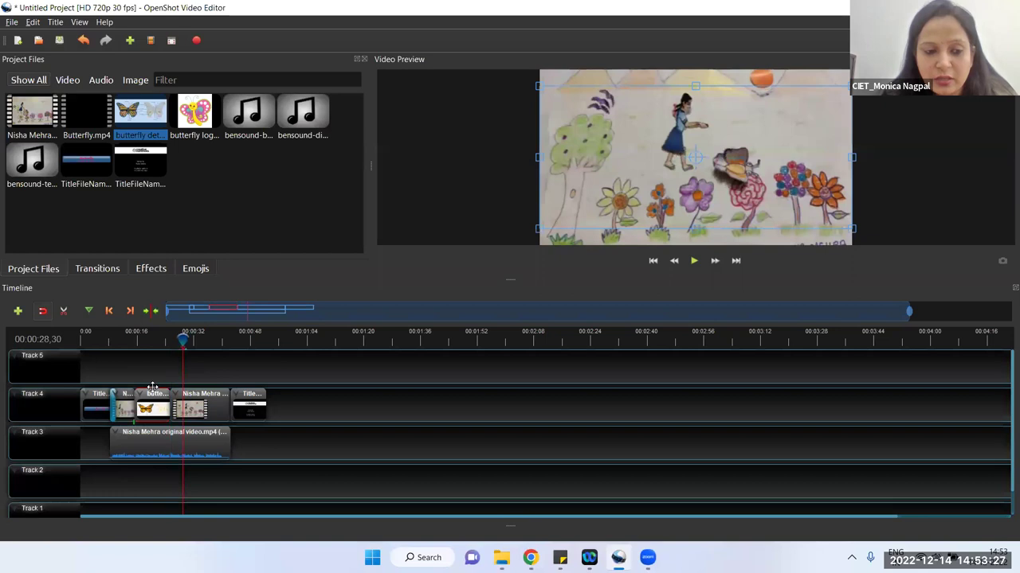
left_click_drag(183, 340, 125, 339)
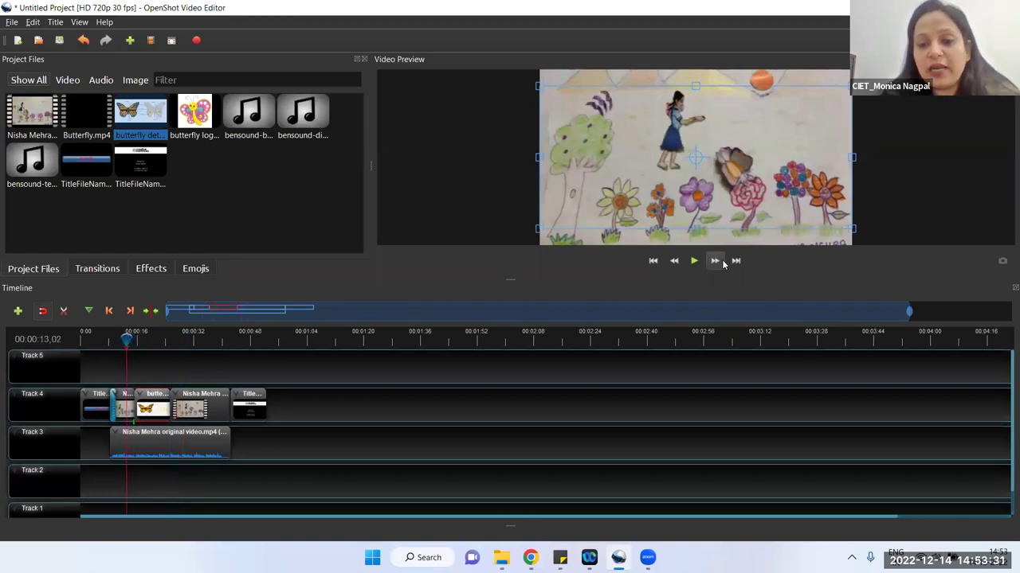
left_click(693, 261)
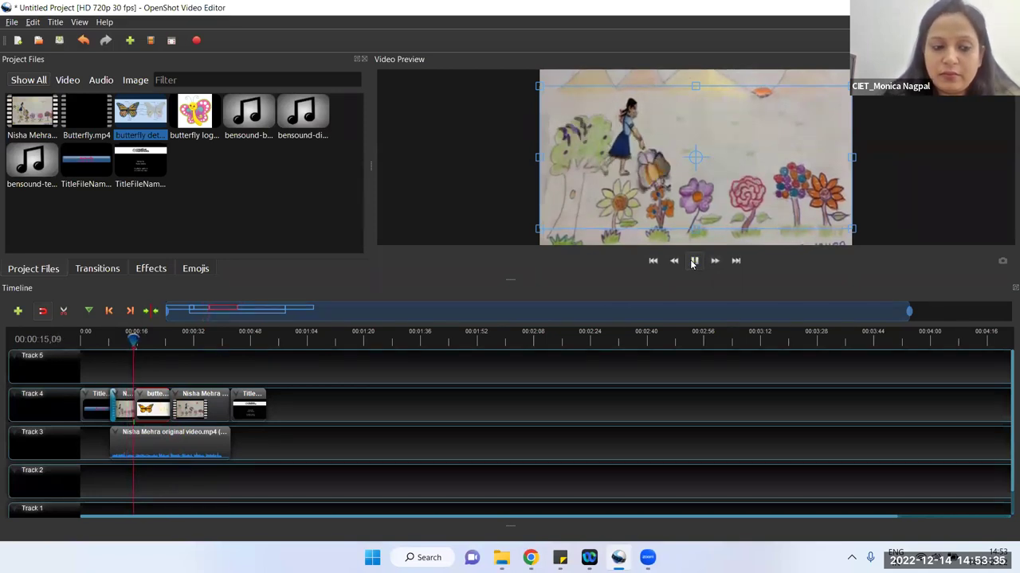
left_click(693, 261)
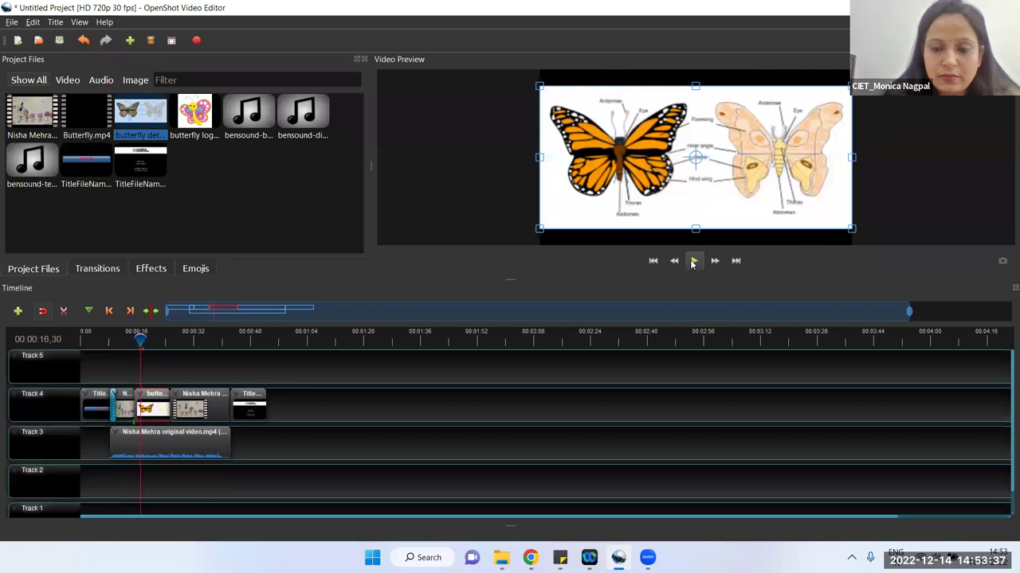
left_click_drag(139, 338, 106, 337)
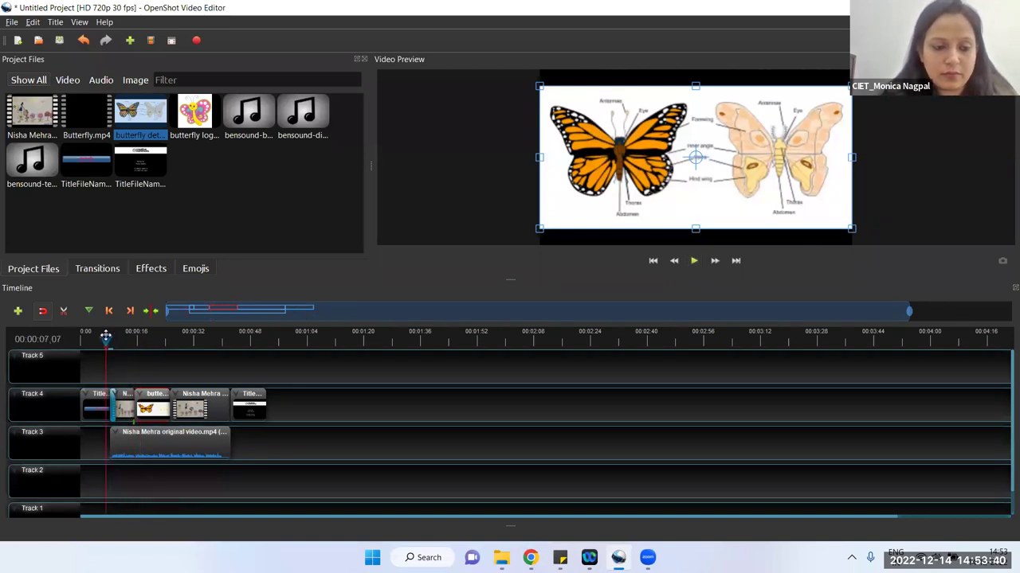
left_click(692, 266)
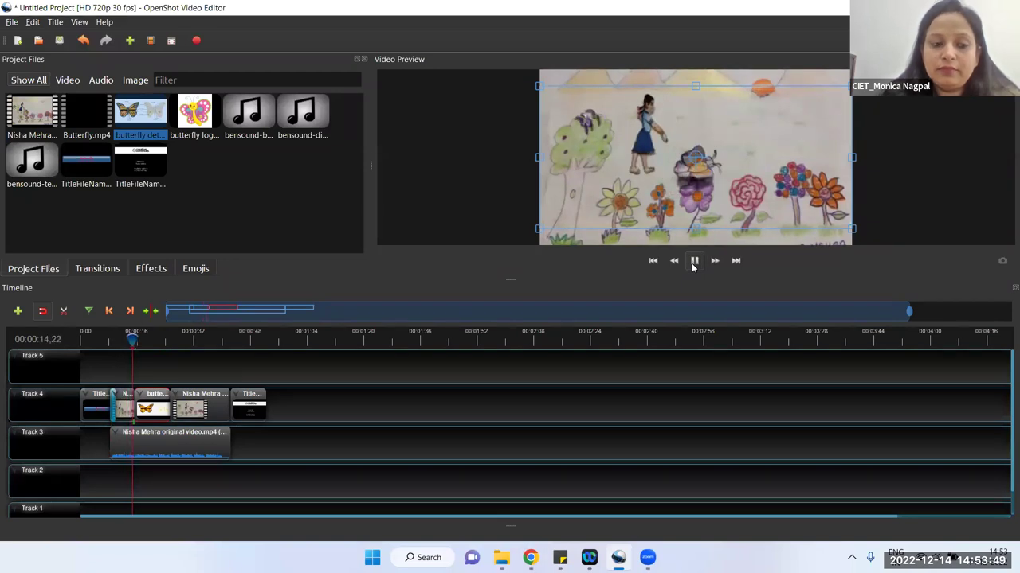
left_click(693, 266)
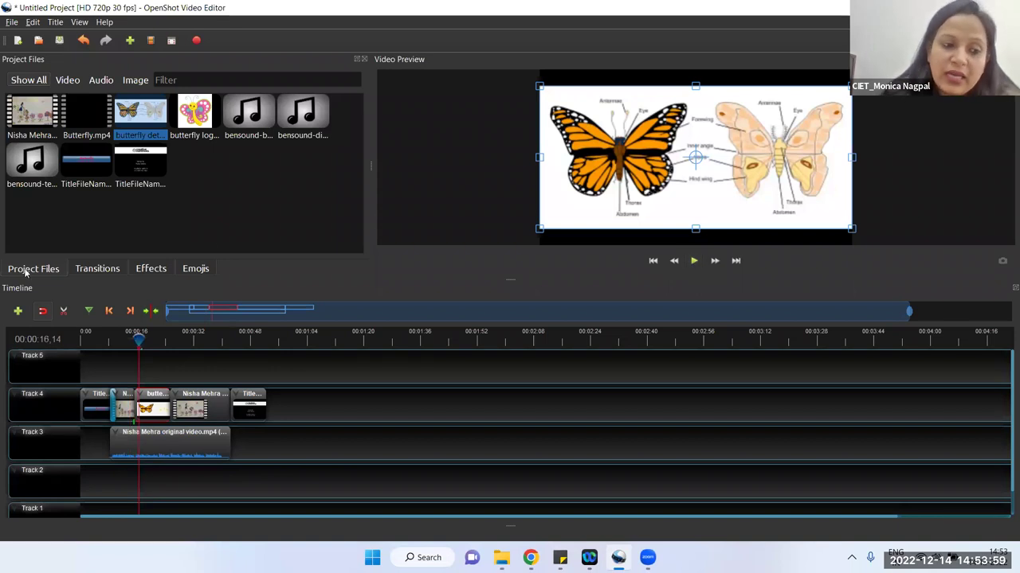
left_click(85, 272)
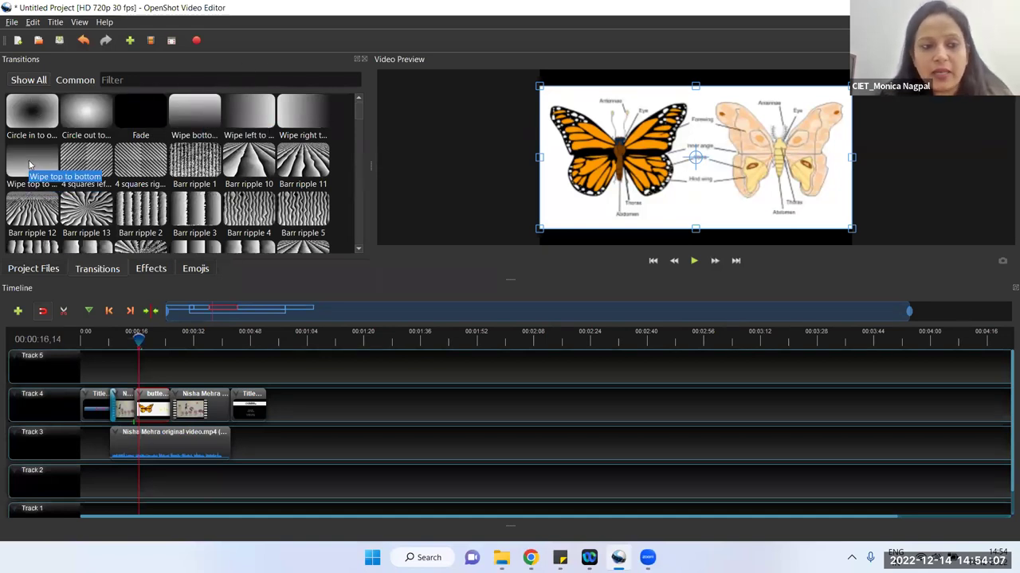
left_click_drag(143, 113, 133, 382)
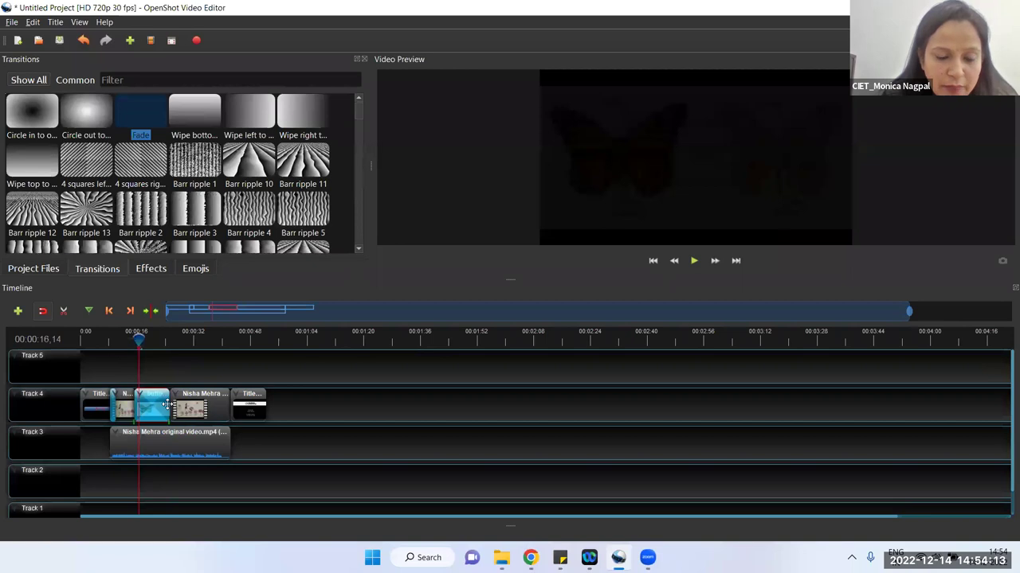
left_click_drag(168, 405, 148, 408)
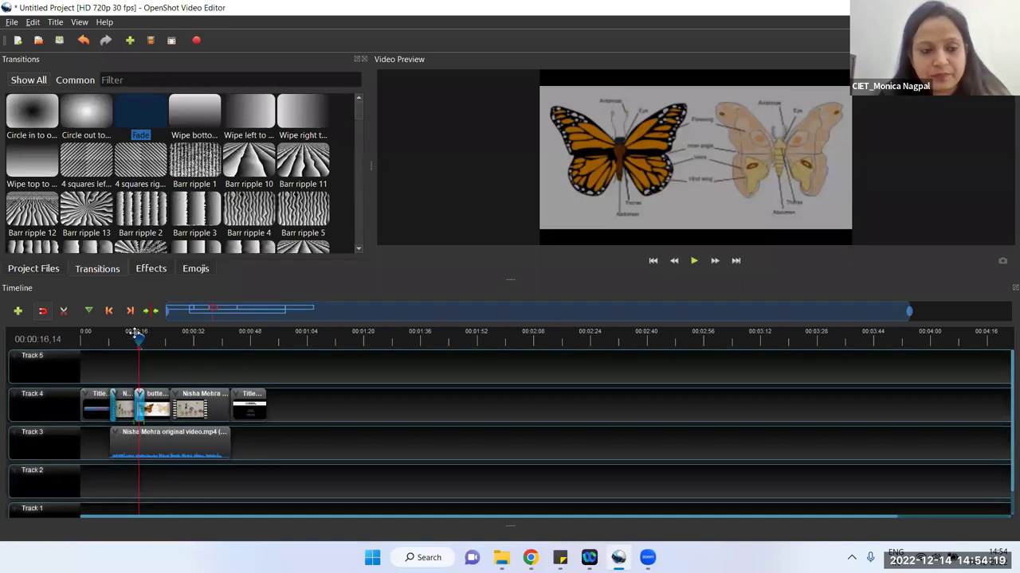
left_click_drag(136, 337, 128, 339)
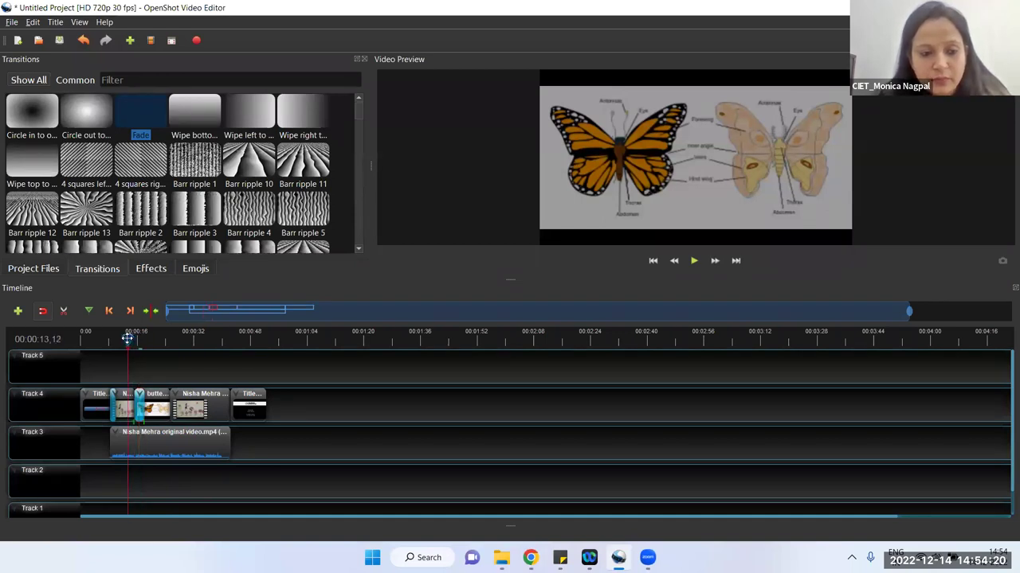
left_click(694, 260)
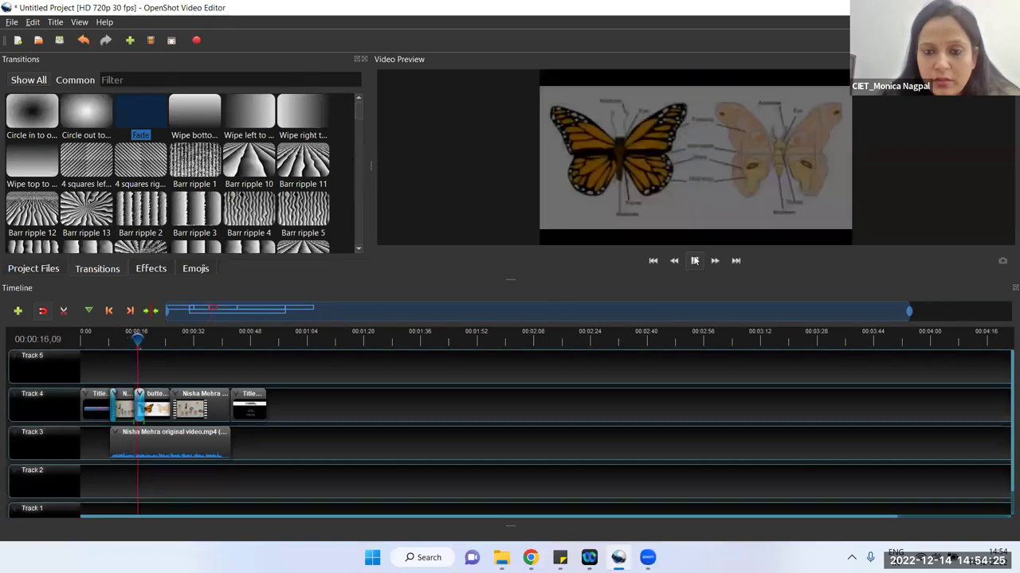
left_click(695, 260)
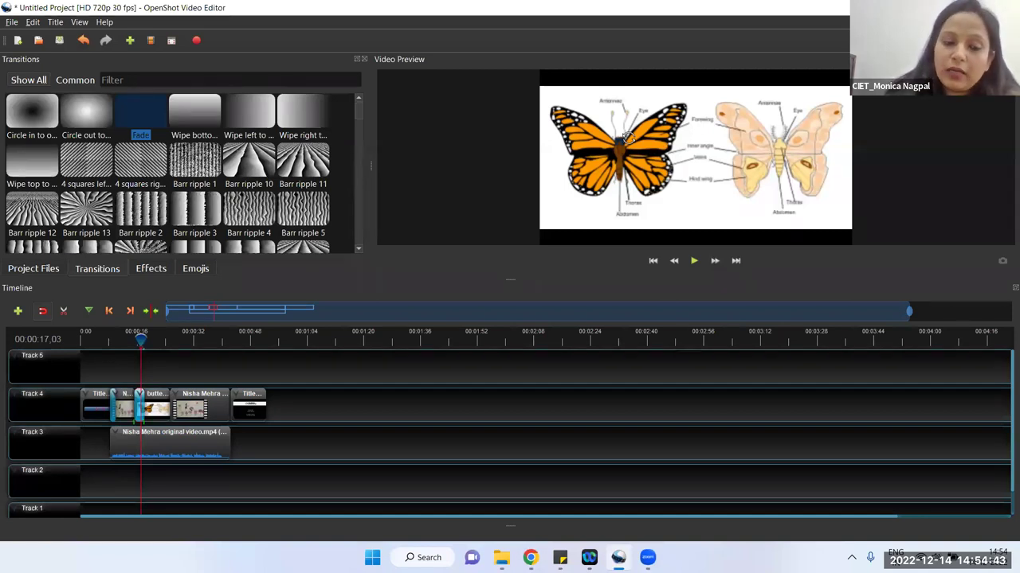
left_click(204, 341)
left_click(692, 261)
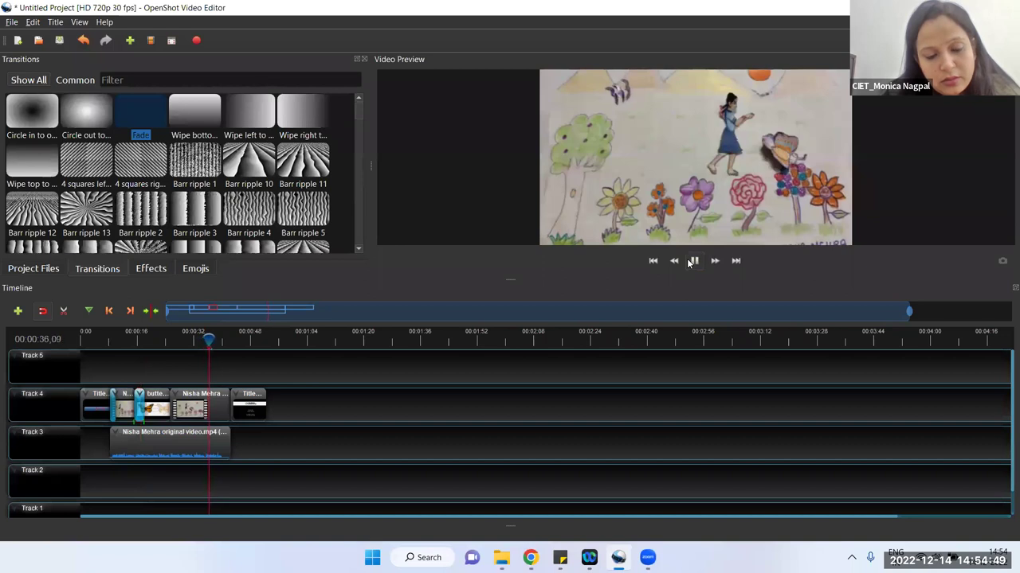
left_click(691, 261)
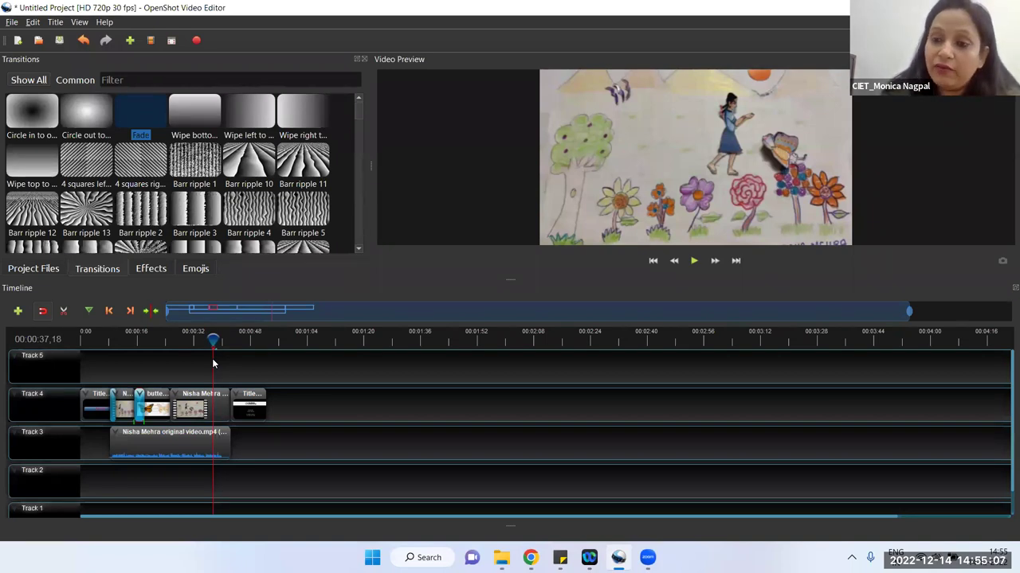
Save the project as 'Trial video' in Desktop > Video Resources.
left_click(11, 22)
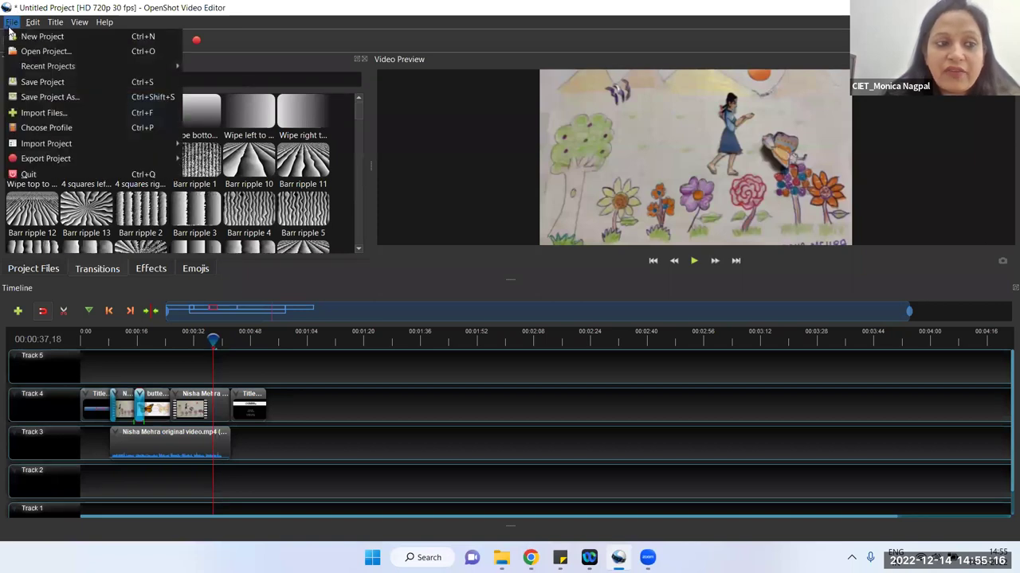
left_click(56, 83)
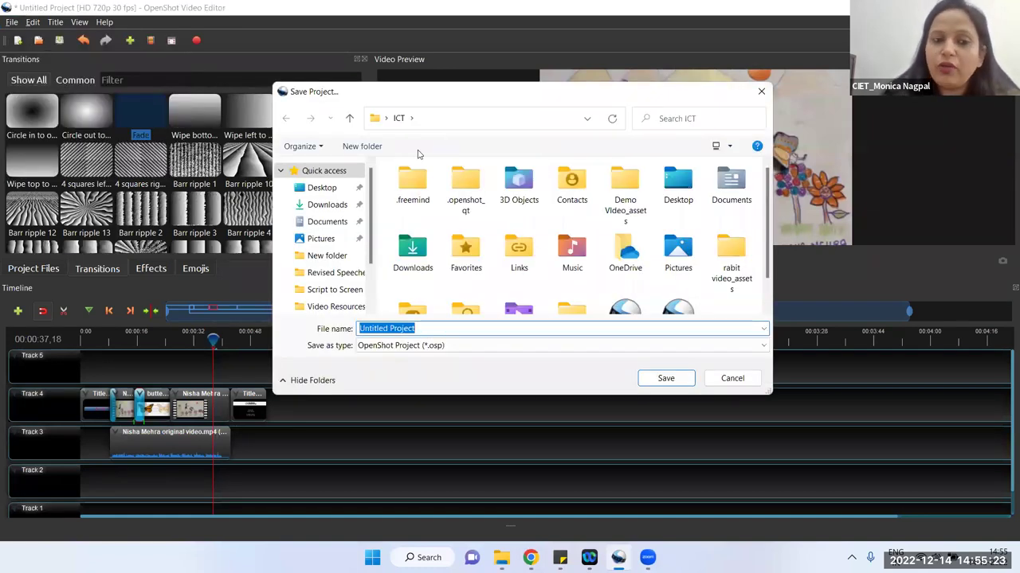
left_click(319, 191)
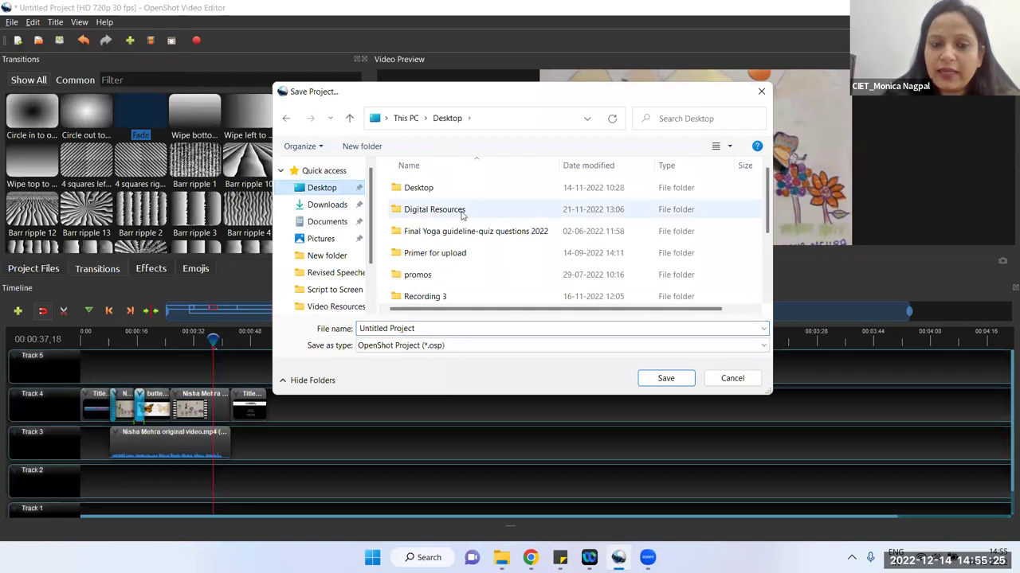
scroll(453, 264, "down", 2)
scroll(453, 263, "down", 3)
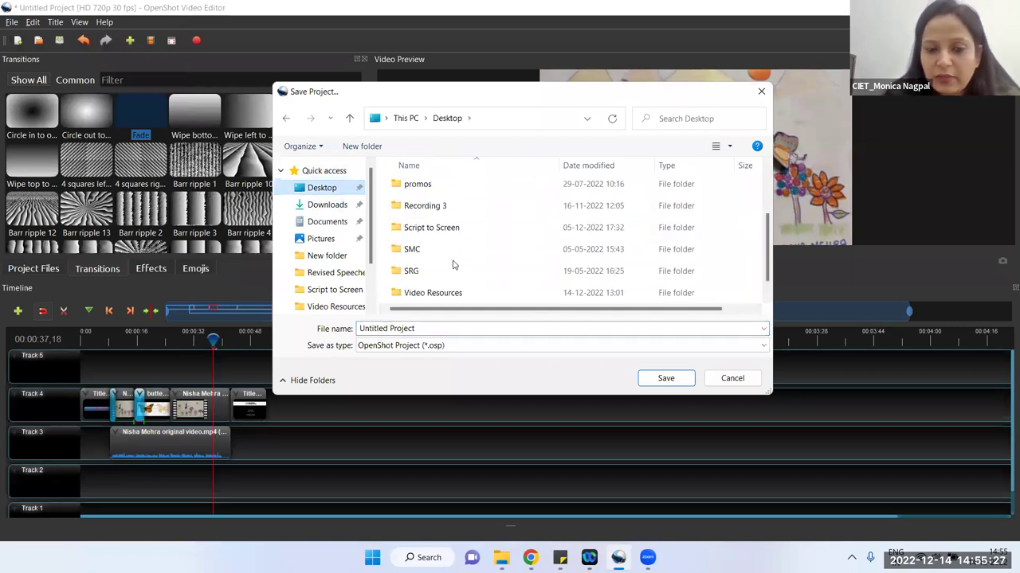
double_click(446, 269)
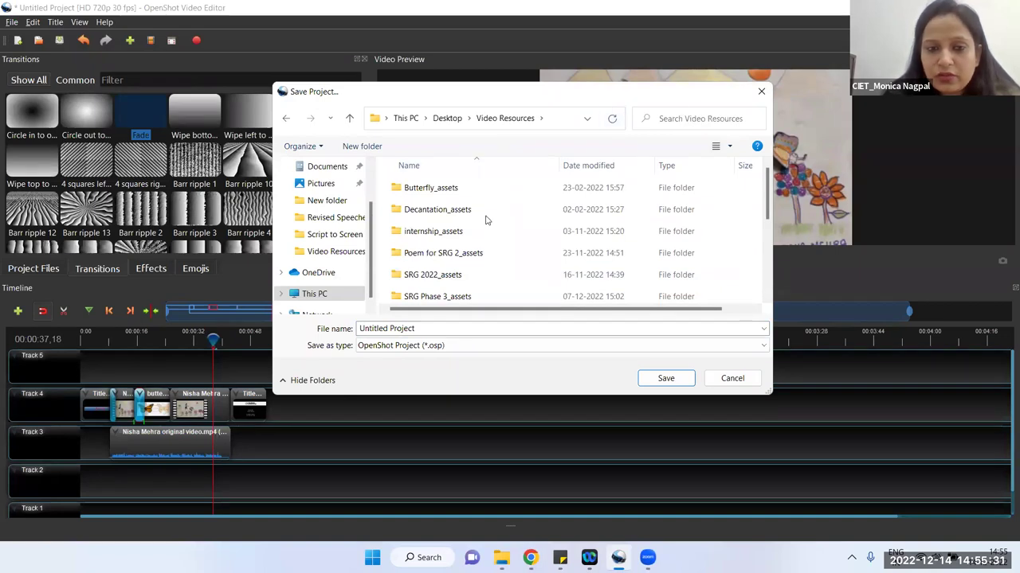
left_click(473, 328)
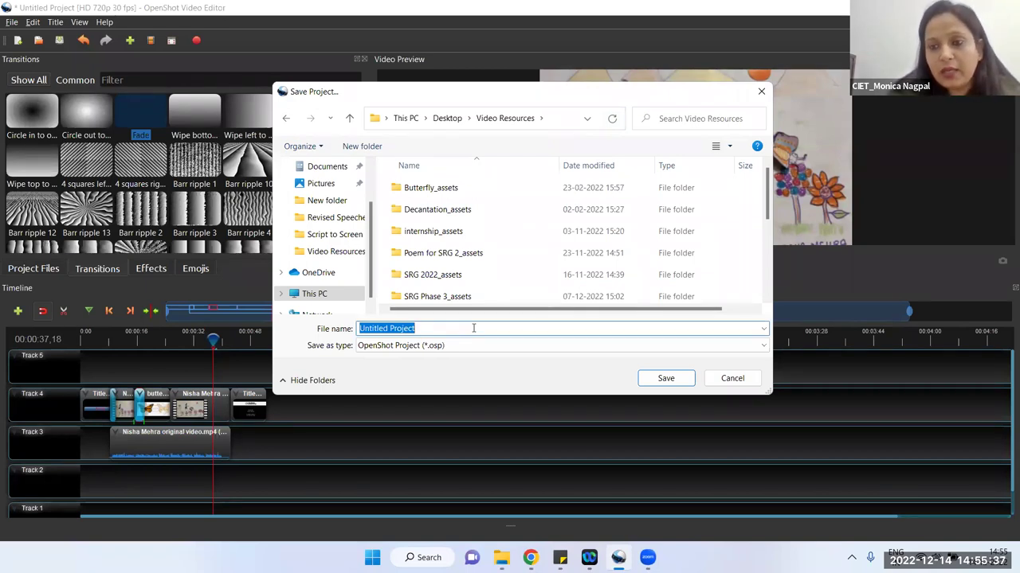
type("Tri")
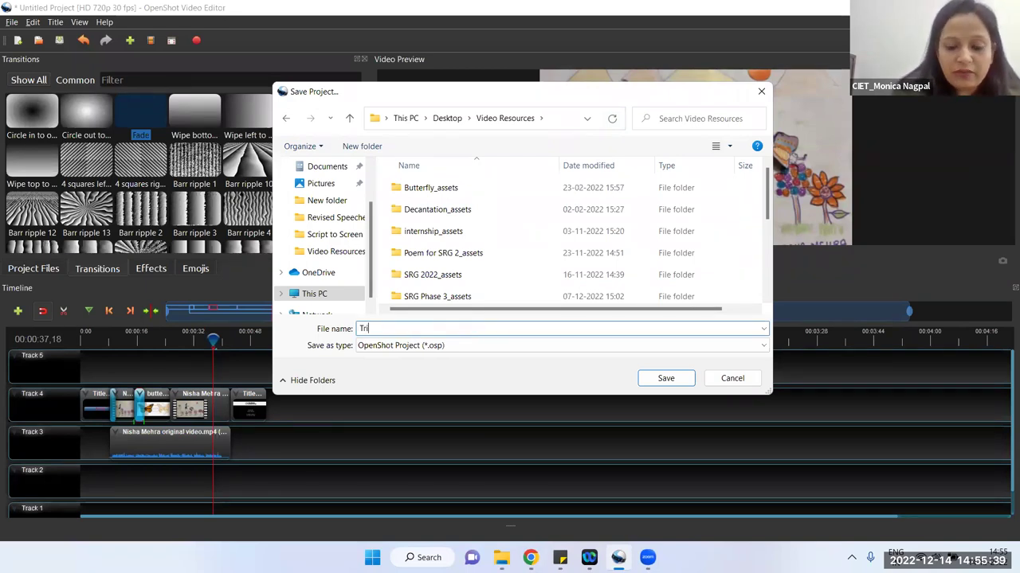
type("al video")
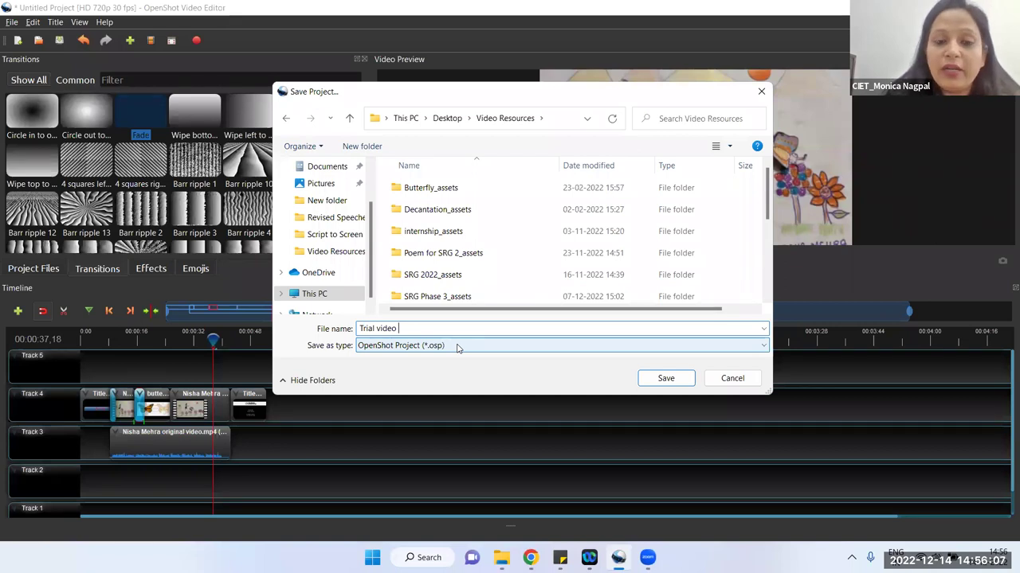
left_click(661, 380)
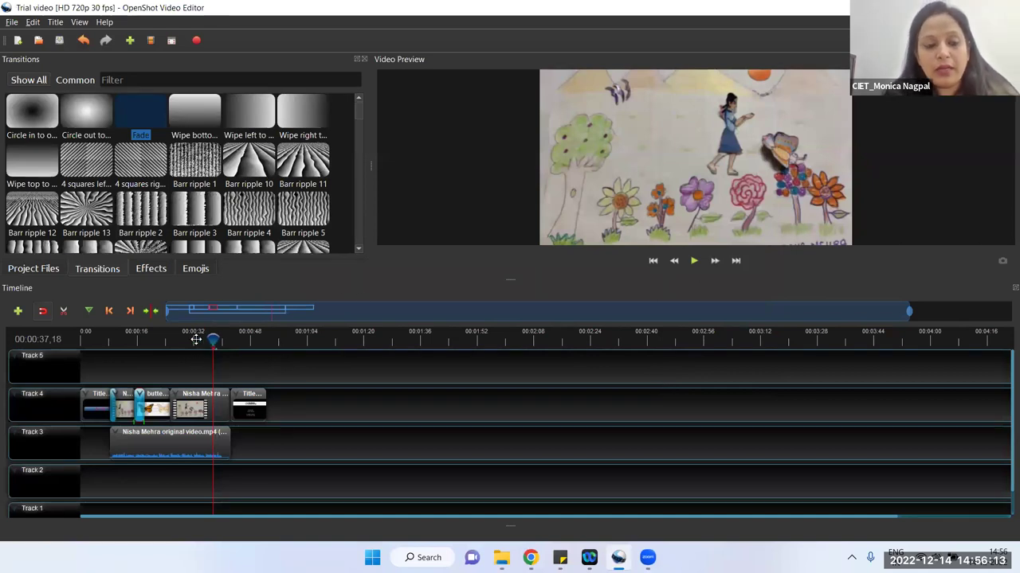
left_click(102, 334)
left_click(694, 260)
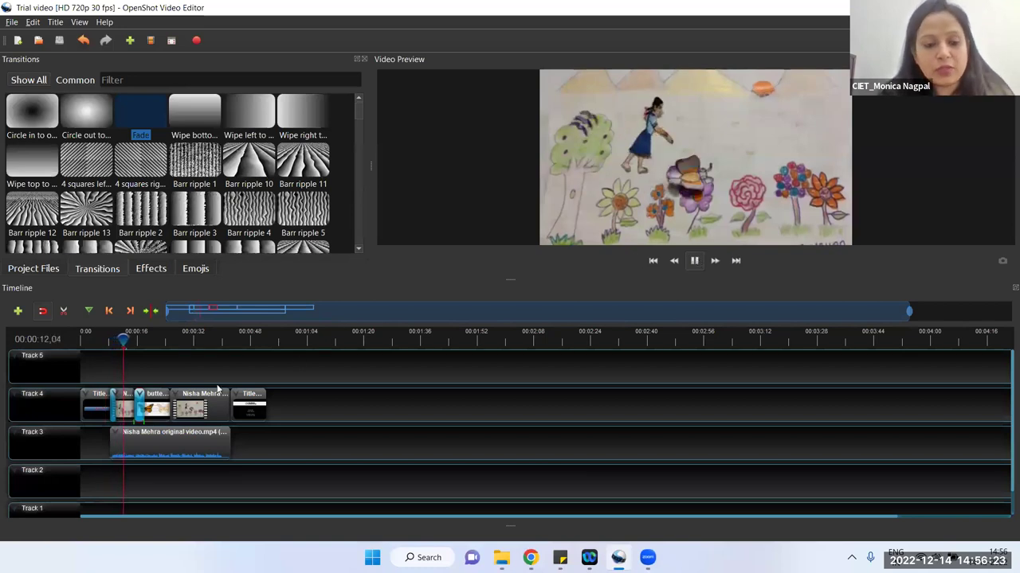
left_click_drag(137, 339, 202, 339)
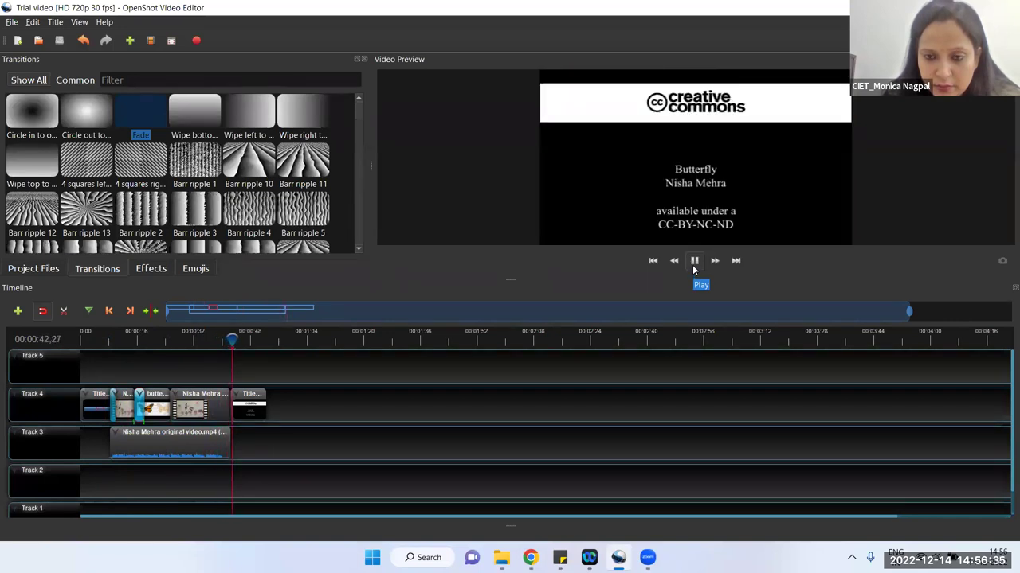
left_click(693, 263)
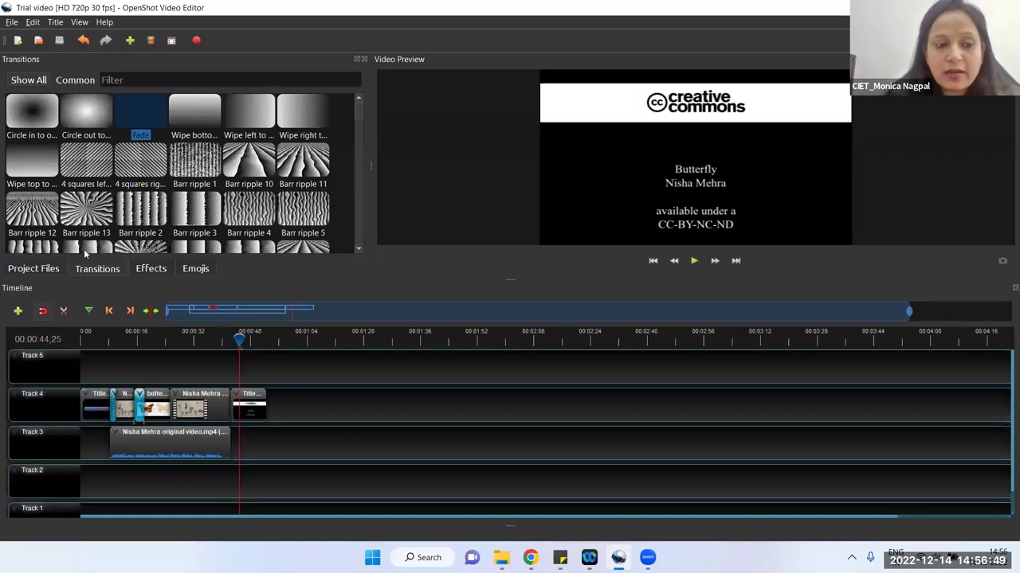
Drag bensound-tenderness.mp3 from Project Files onto Track 2 at 00:00.
left_click(38, 269)
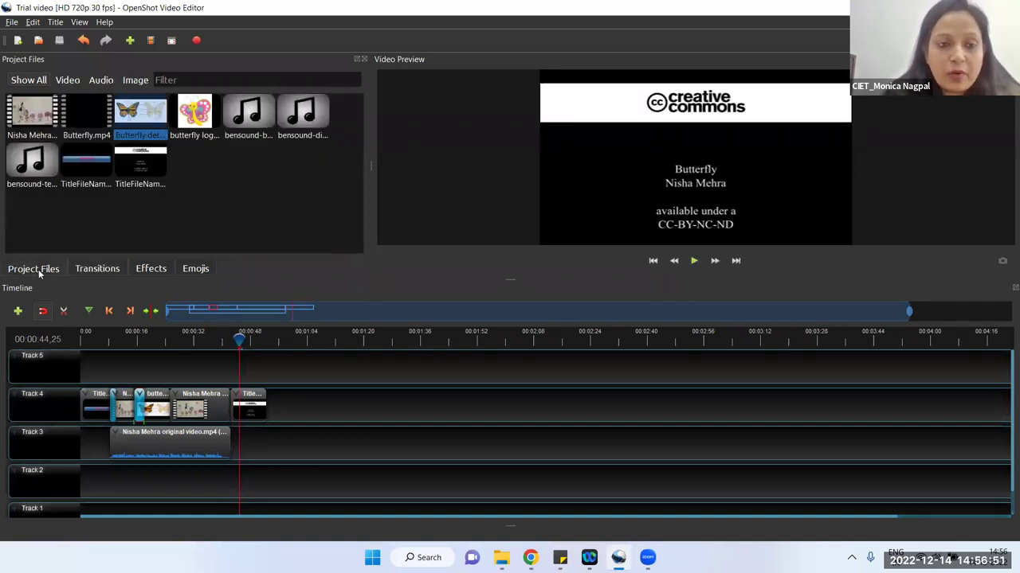
left_click(250, 105)
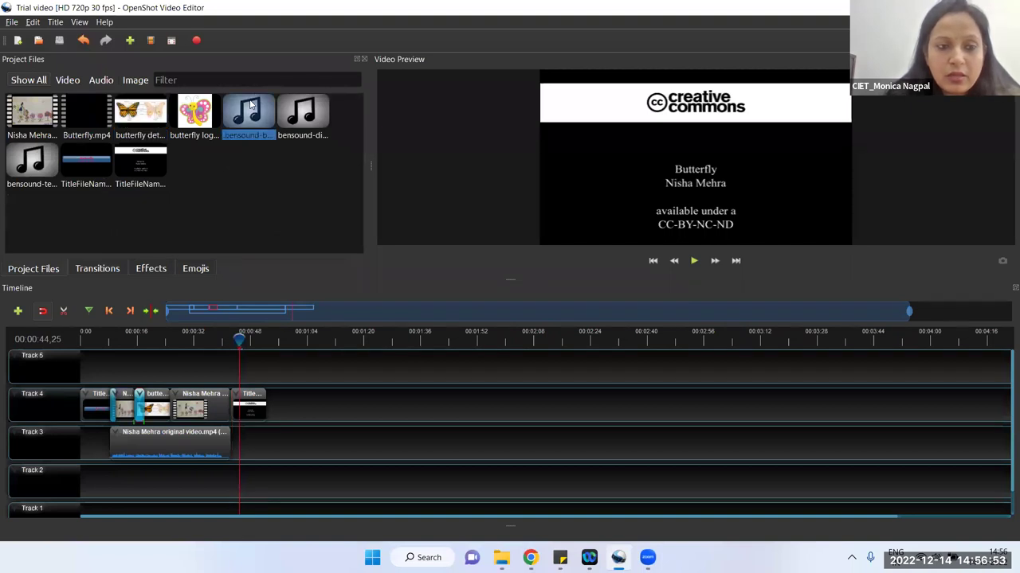
left_click(41, 173)
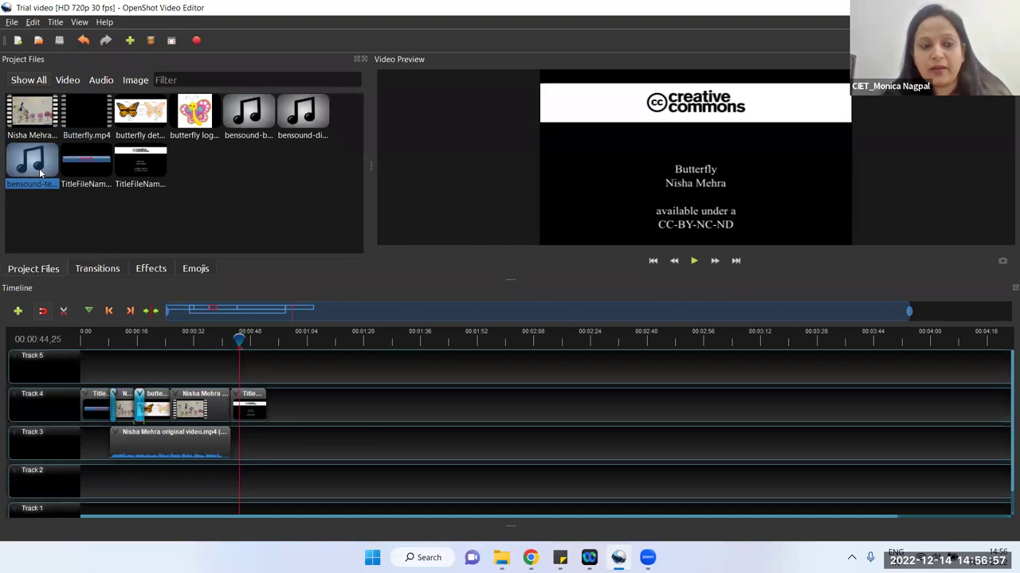
left_click_drag(41, 173, 76, 454)
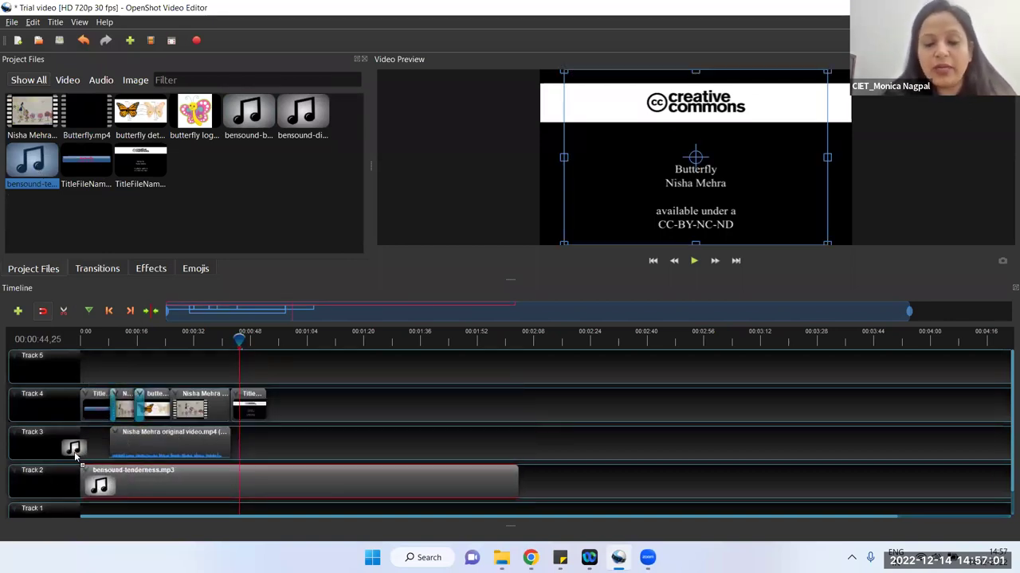
left_click_drag(76, 454, 76, 456)
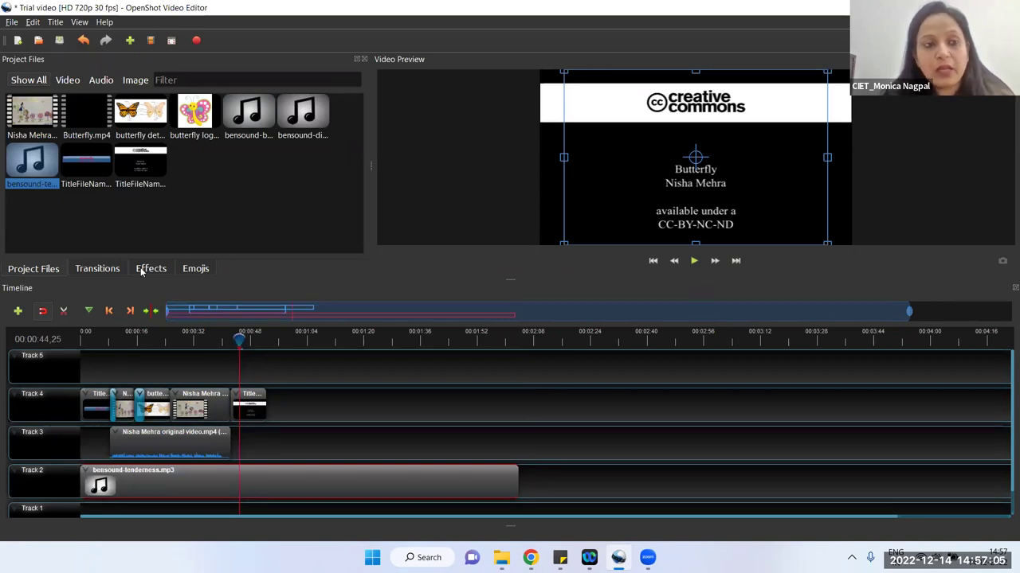
Save the project and return the playhead to the timeline start.
left_click(58, 41)
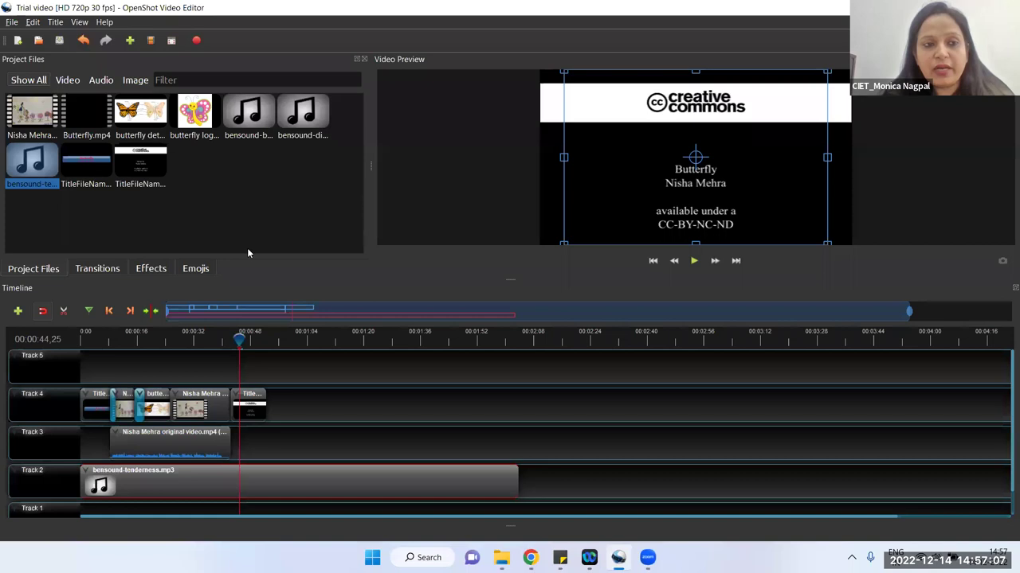
left_click(136, 340)
left_click(81, 342)
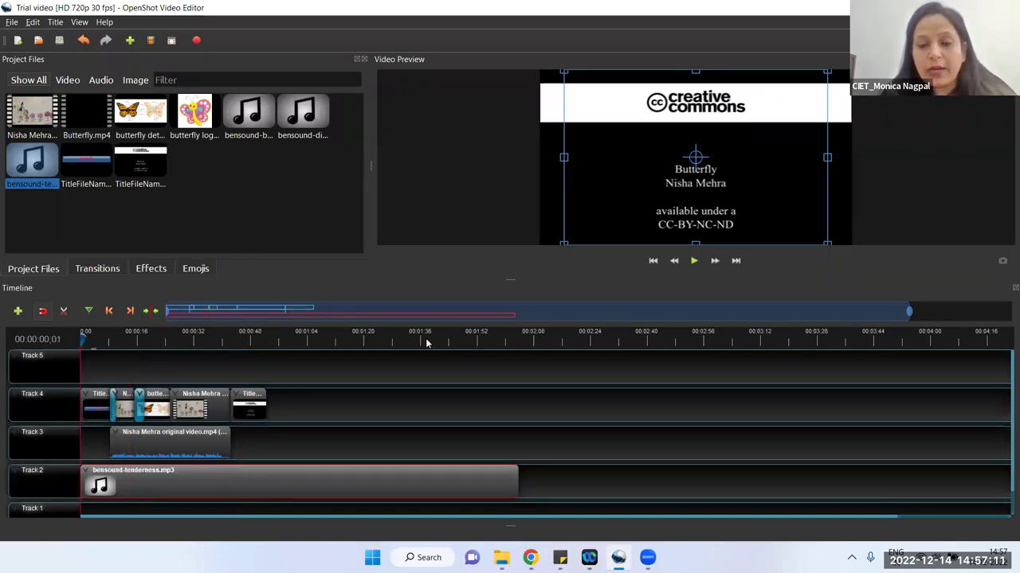
left_click(695, 262)
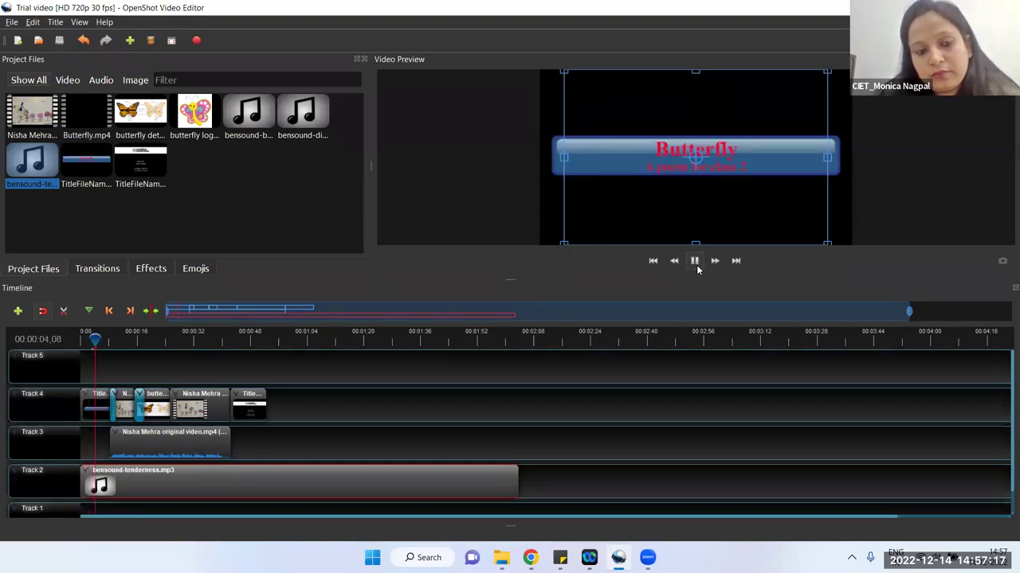
left_click(697, 269)
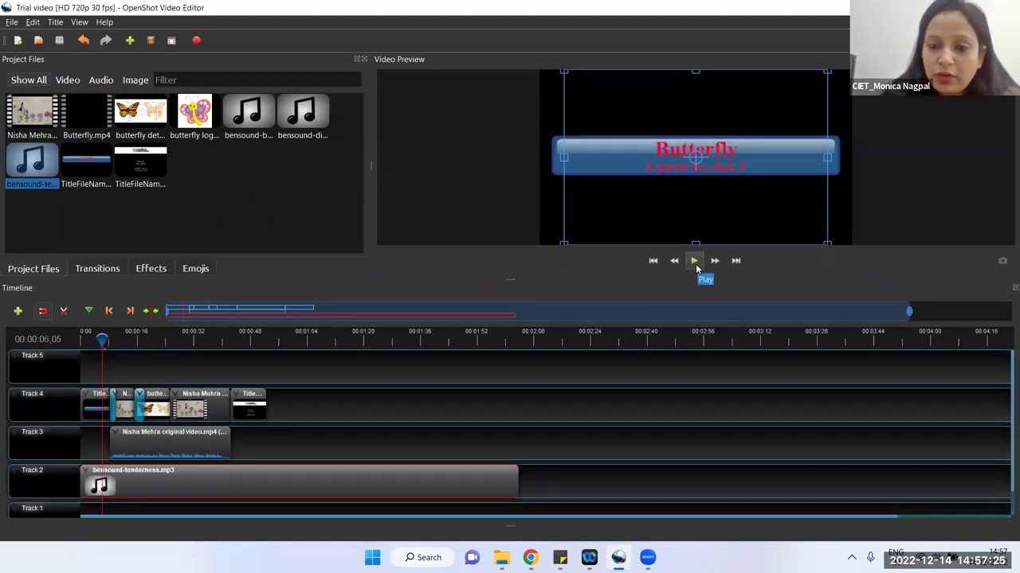
left_click(693, 262)
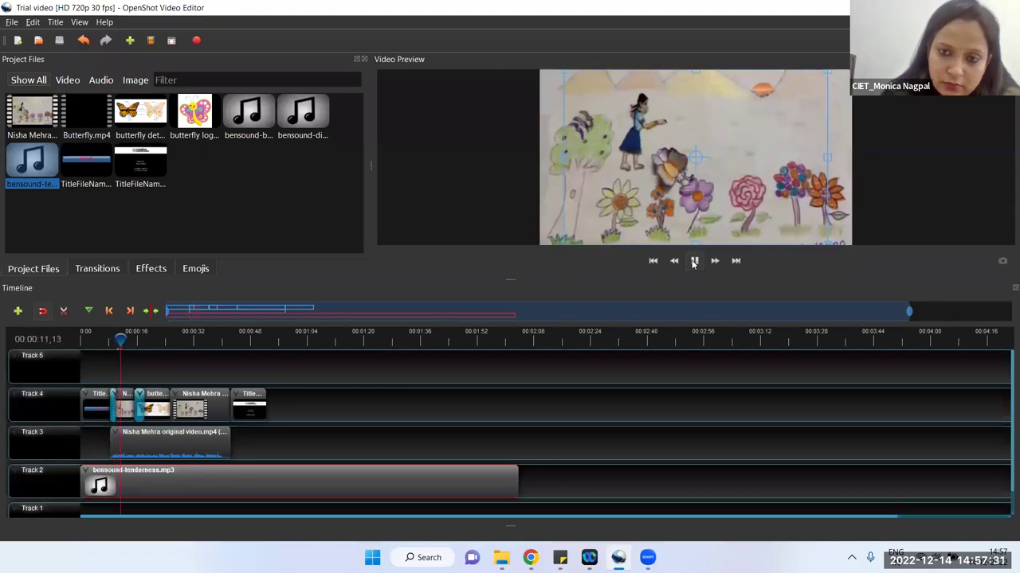
left_click(693, 262)
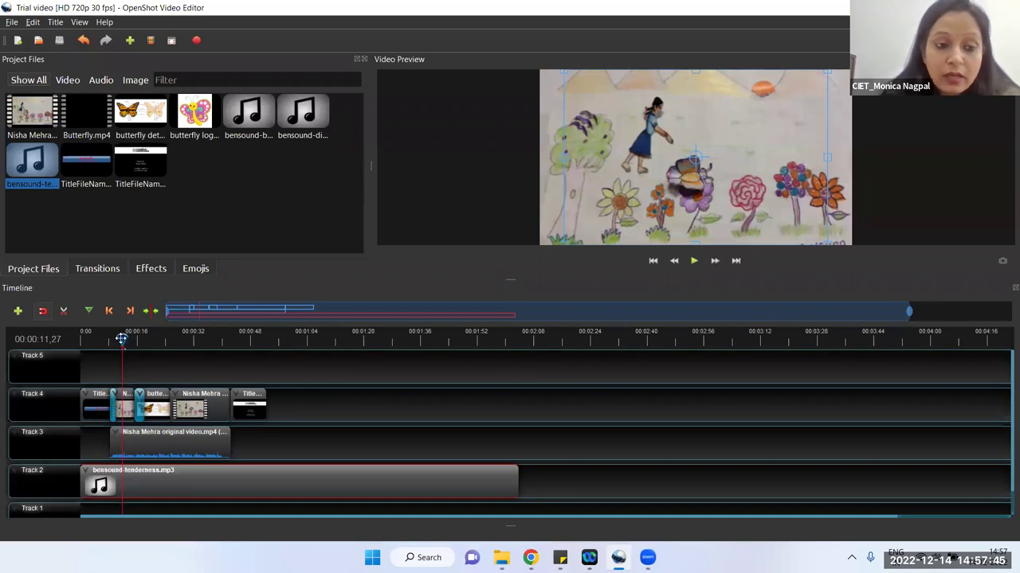
left_click_drag(121, 339, 109, 339)
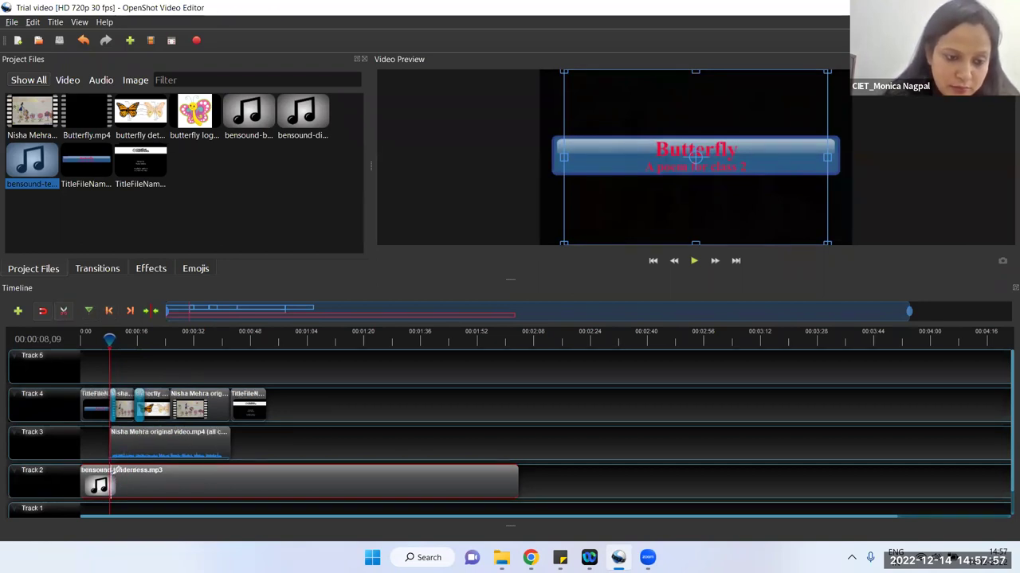
Split the Track 2 tenderness music at 00:00:08,09, then turn off the razor and select the longer piece.
key("ctrl+k")
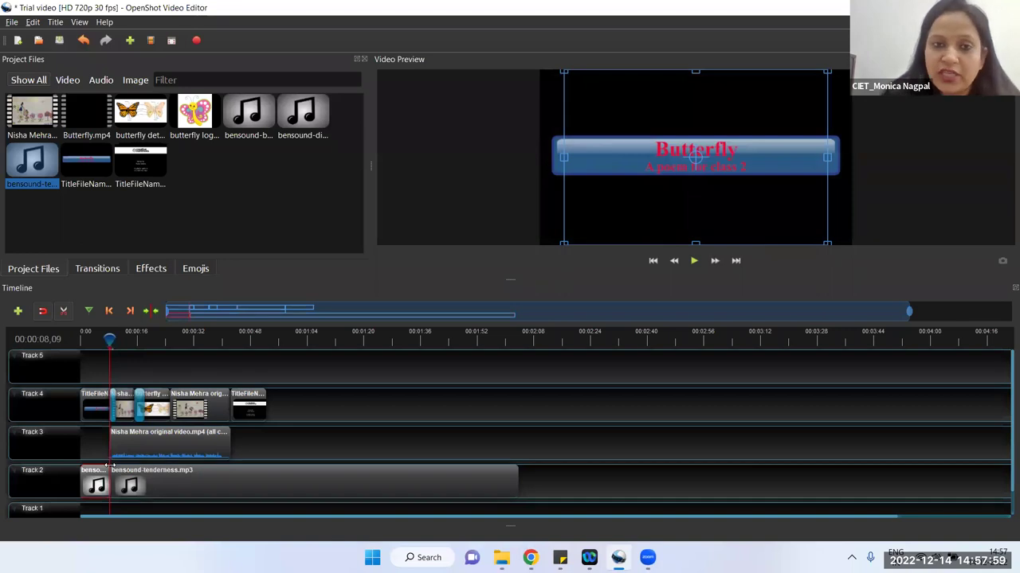
left_click(66, 311)
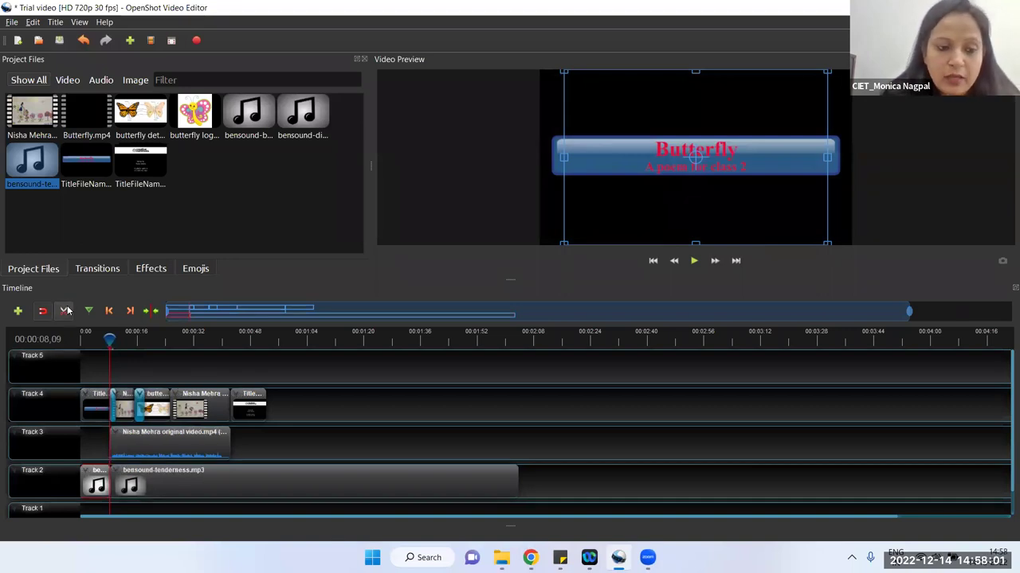
left_click(175, 484)
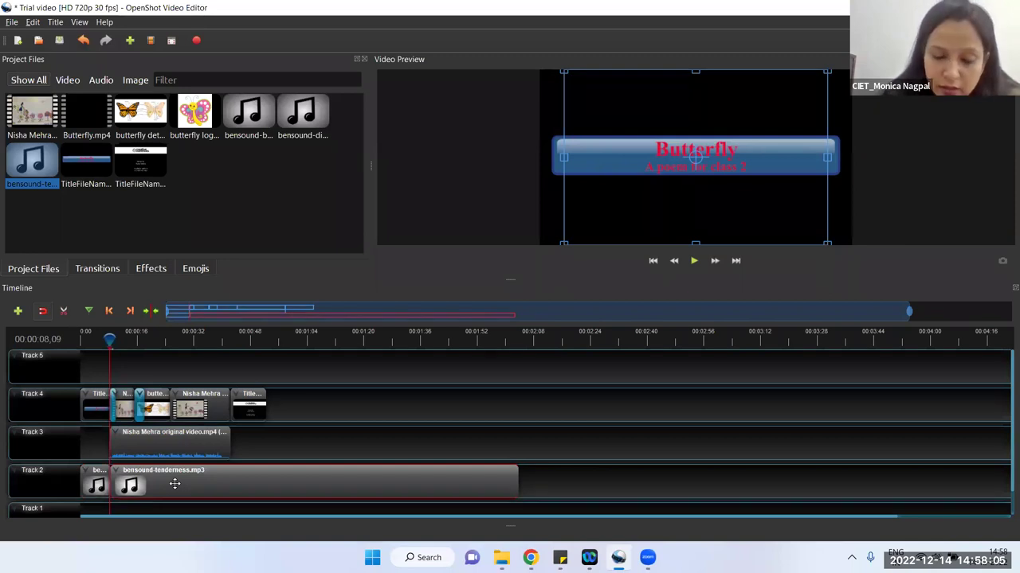
Set the long tenderness music clip's volume to Level 20% for the entire clip.
right_click(174, 486)
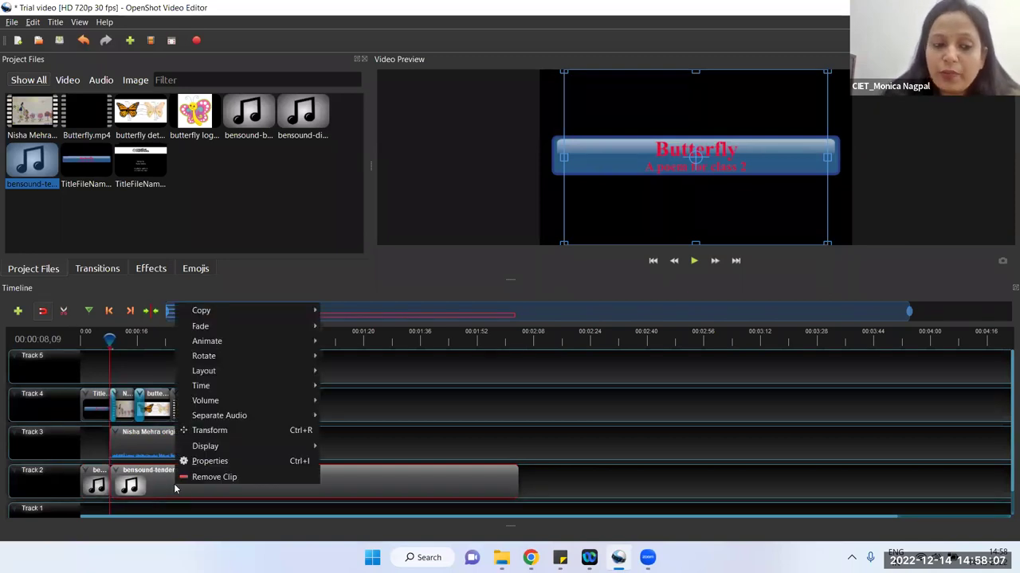
mouse_move(241, 401)
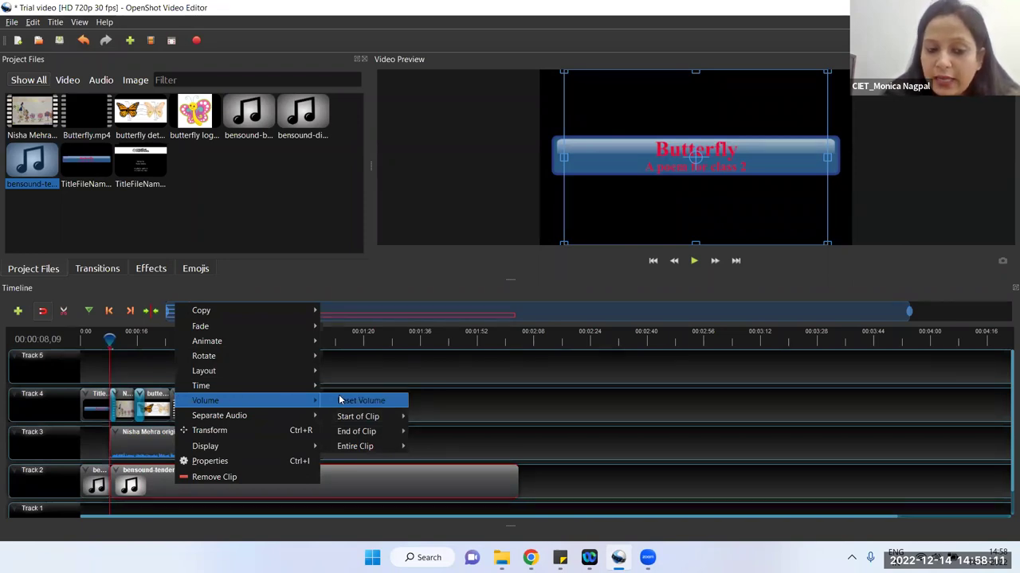
mouse_move(351, 415)
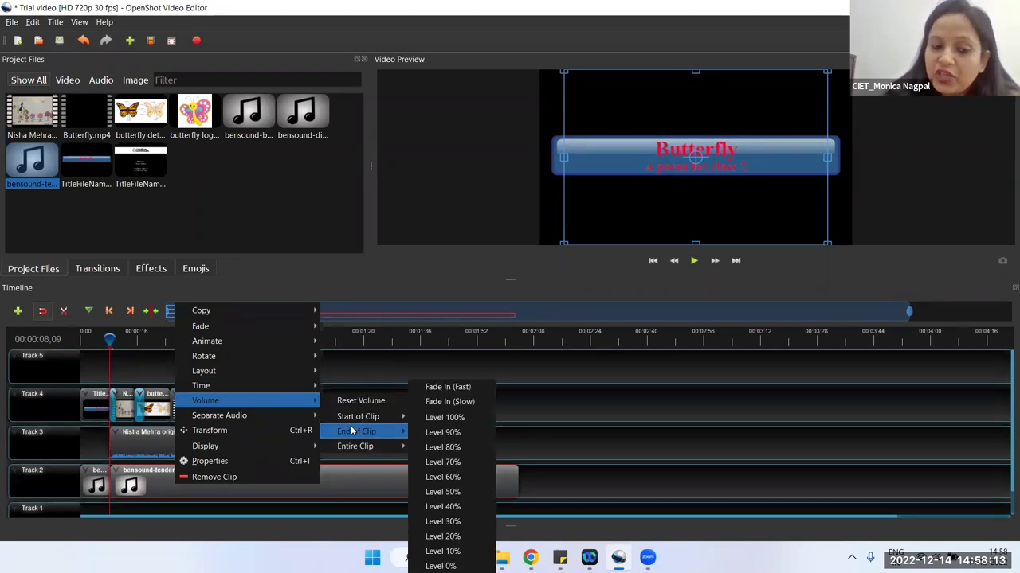
mouse_move(351, 447)
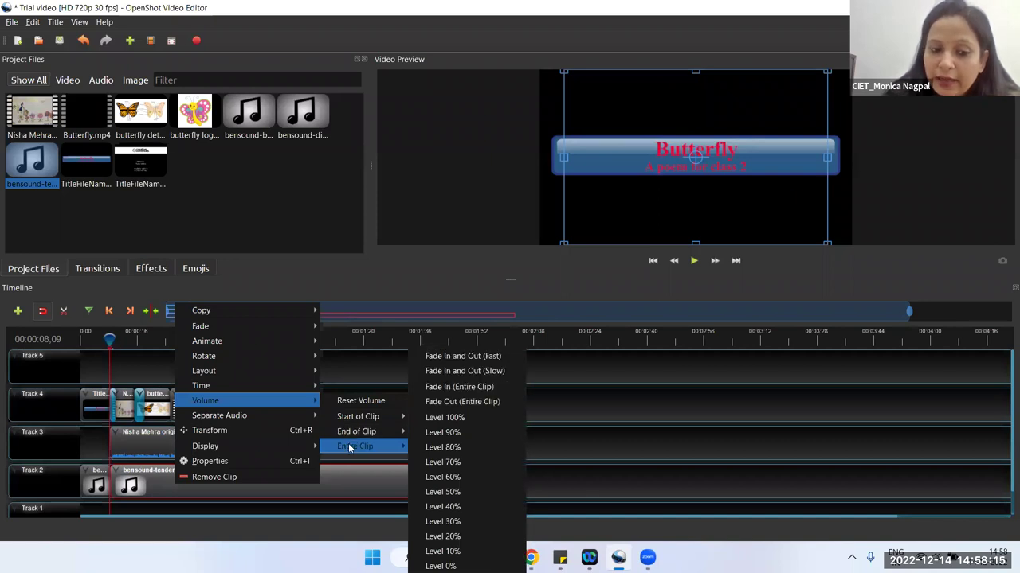
left_click(448, 538)
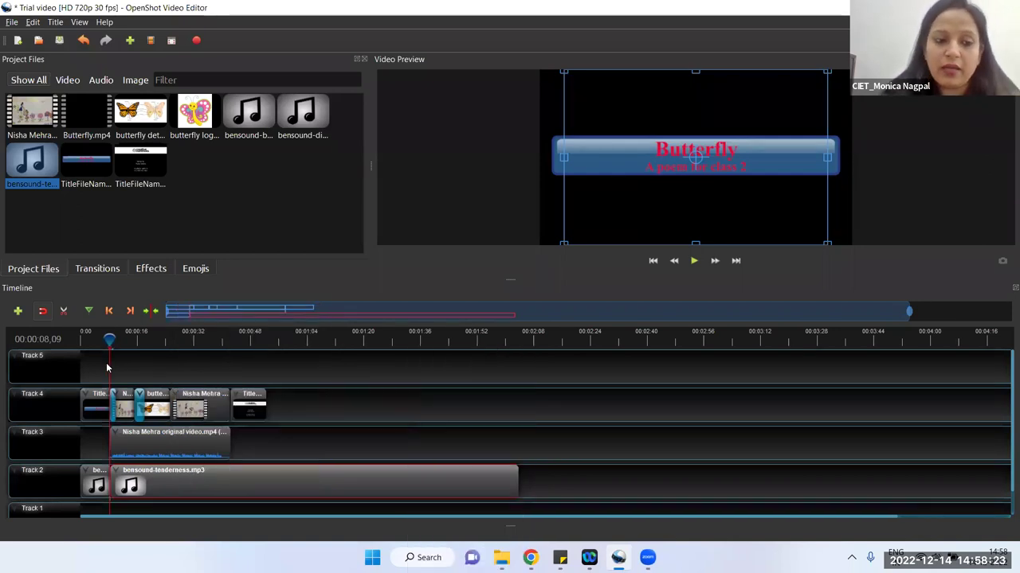
Save the project and play from about 6 to 12 seconds to check the quieter music.
left_click(57, 44)
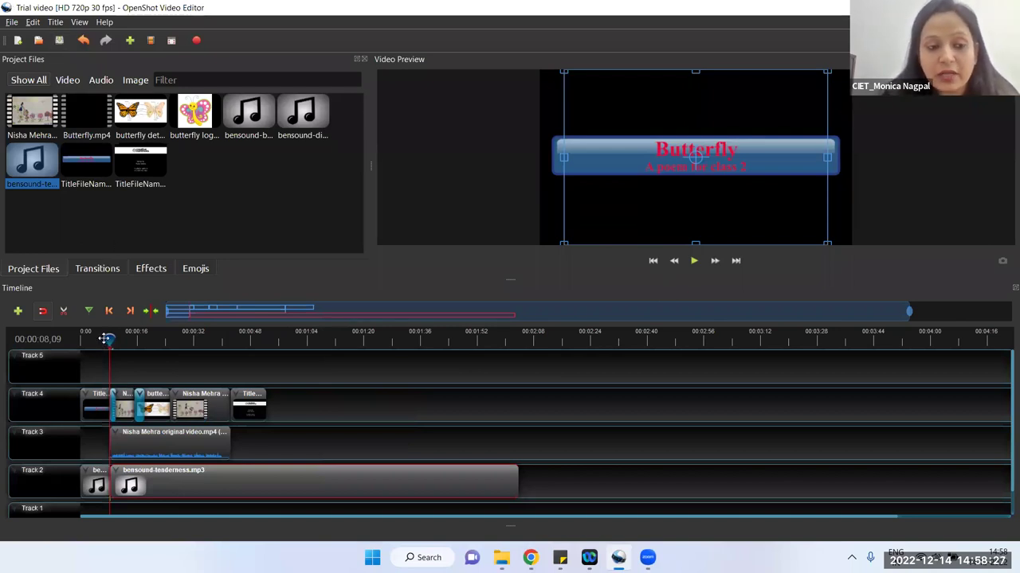
left_click_drag(109, 338, 103, 339)
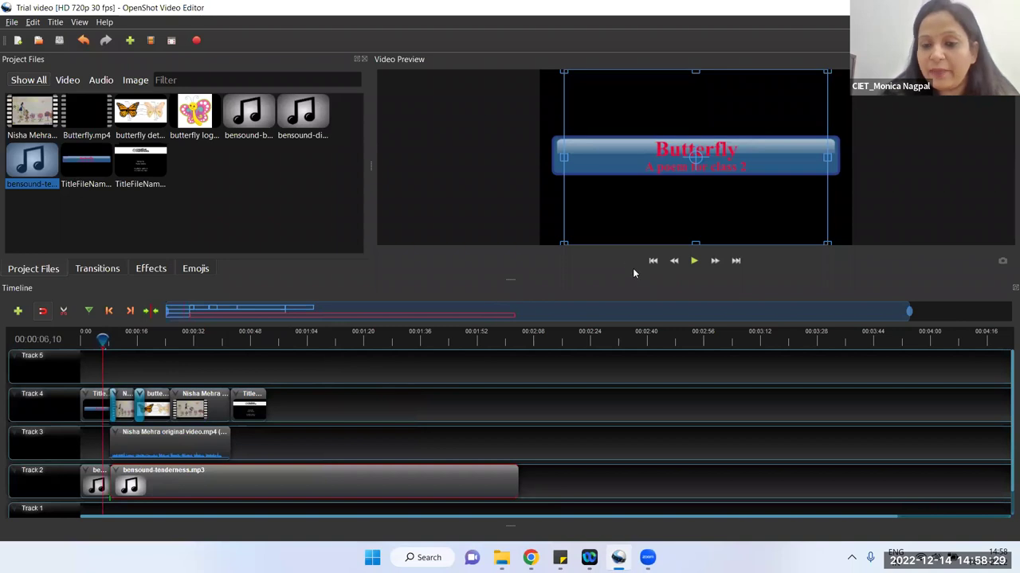
left_click(700, 260)
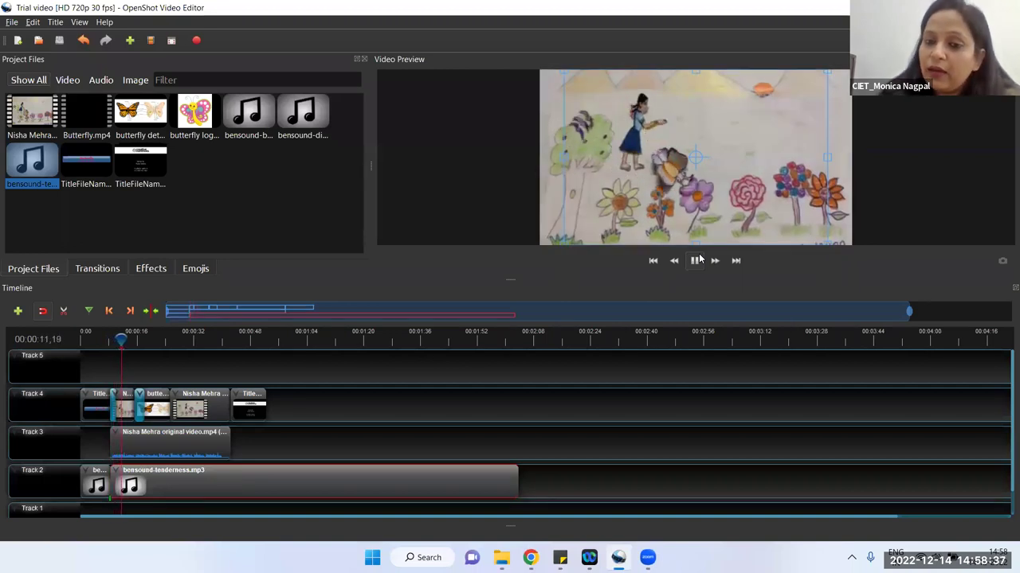
left_click(700, 259)
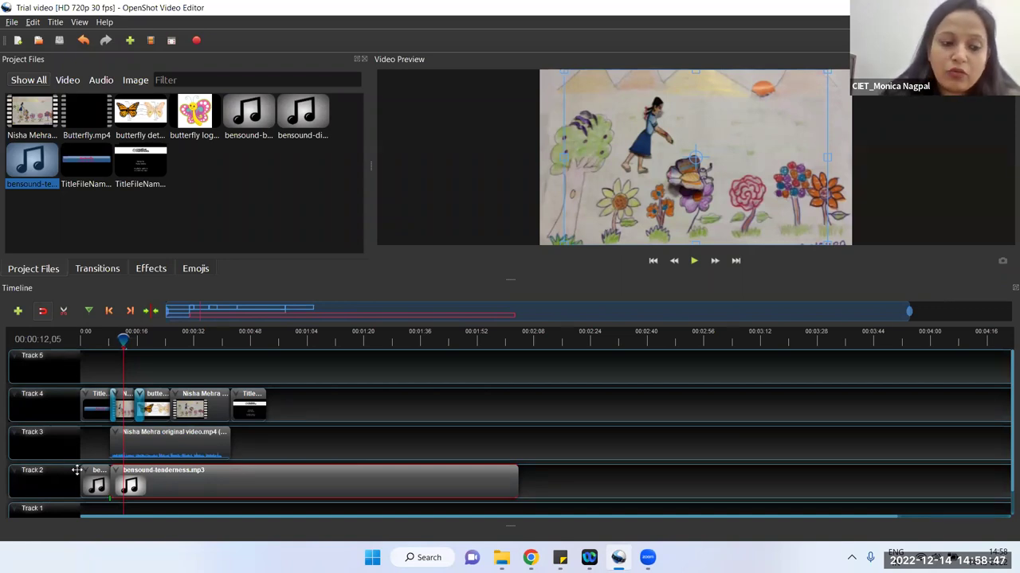
left_click(96, 483)
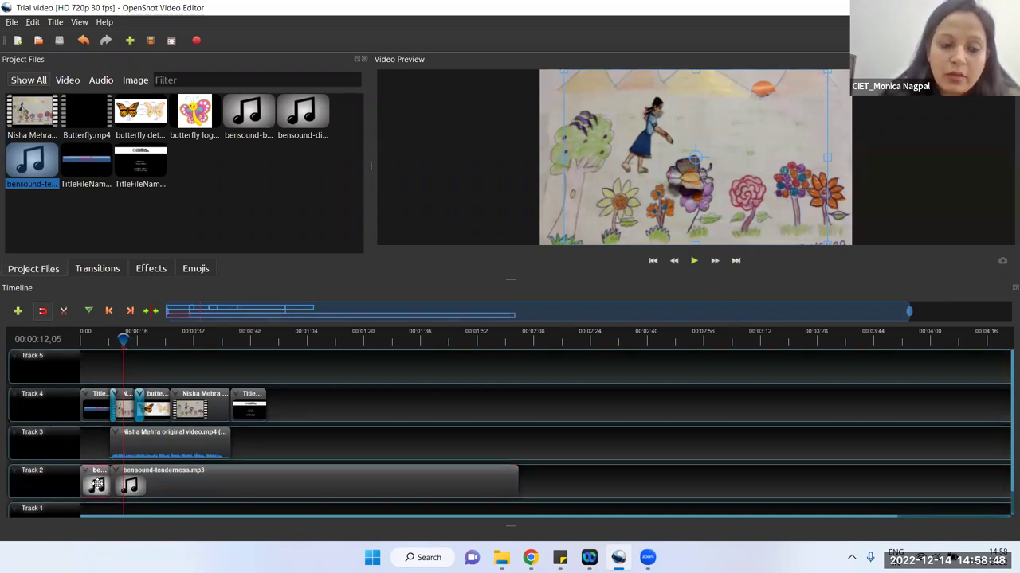
Lower the short opening music clip's end volume to Level 20%, returning the playhead to about 8 seconds.
right_click(98, 485)
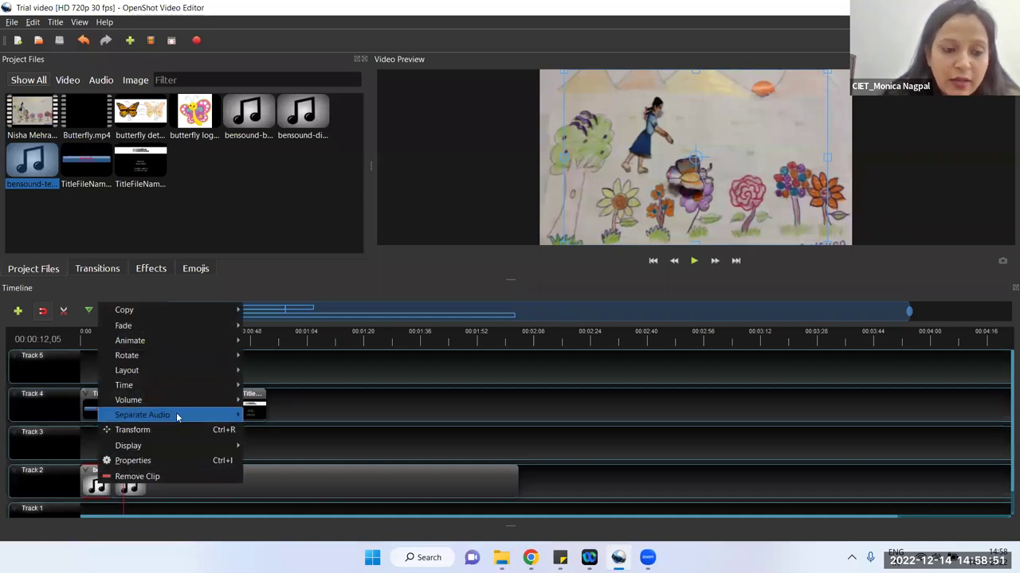
mouse_move(190, 401)
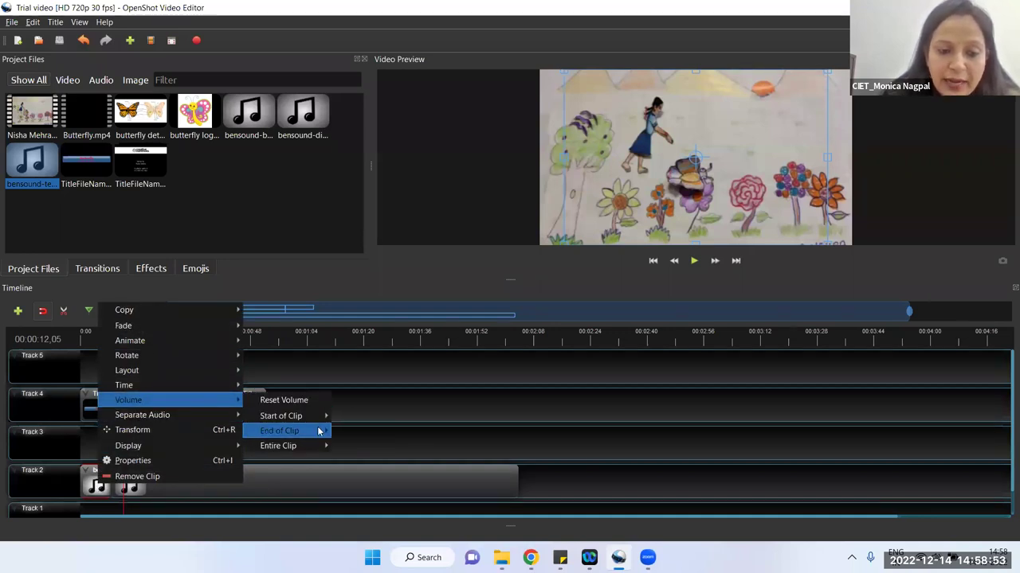
mouse_move(323, 430)
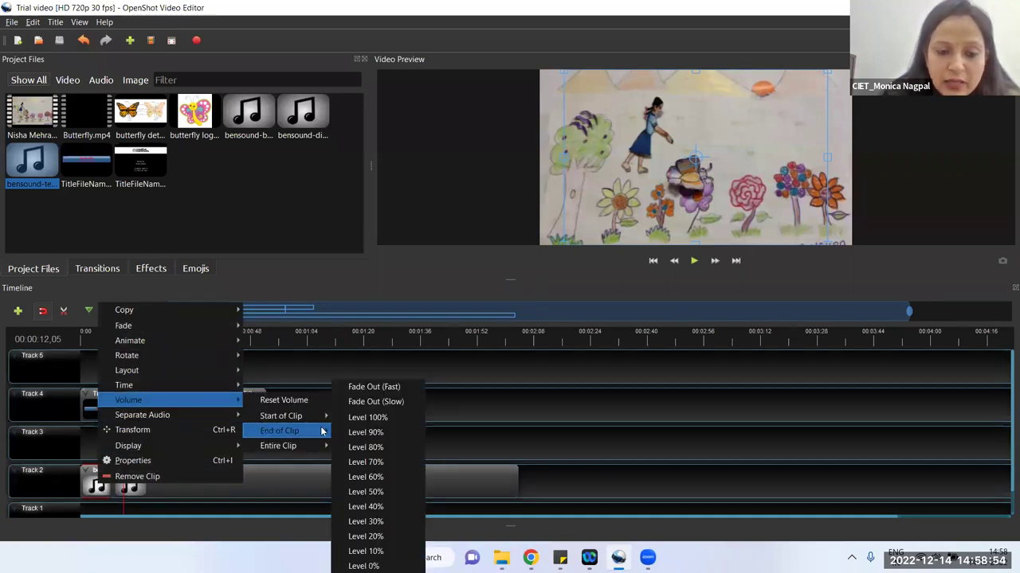
left_click(366, 538)
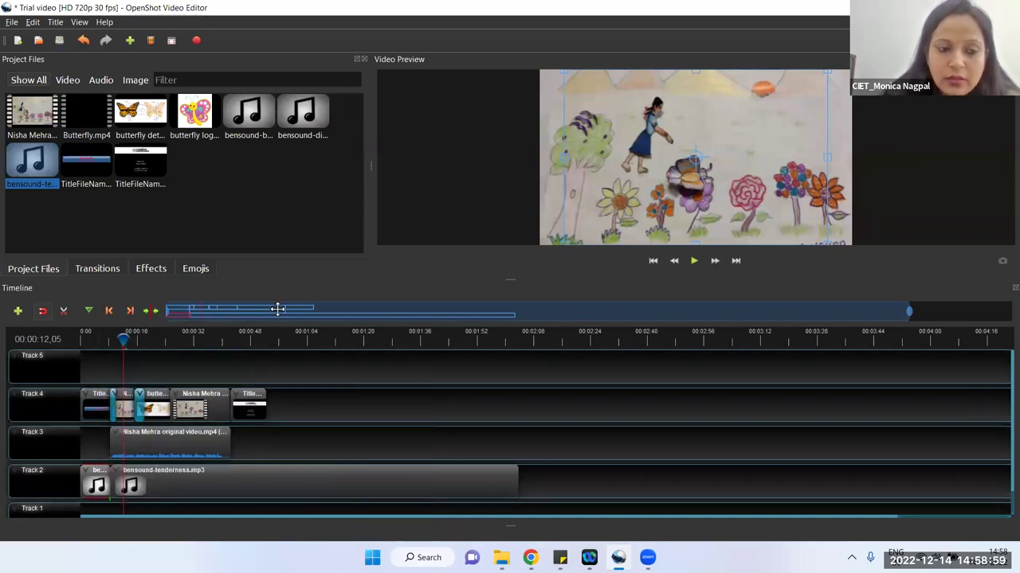
left_click(110, 339)
Play the project from about 4 seconds to the closing credits, parking the playhead at 00:00:42,10.
left_click(95, 340)
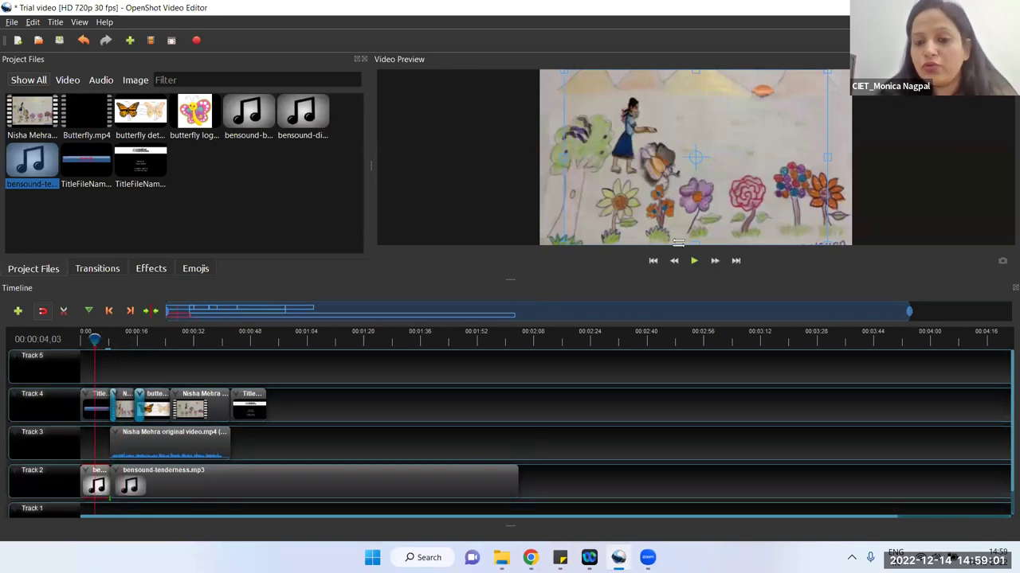
left_click(694, 260)
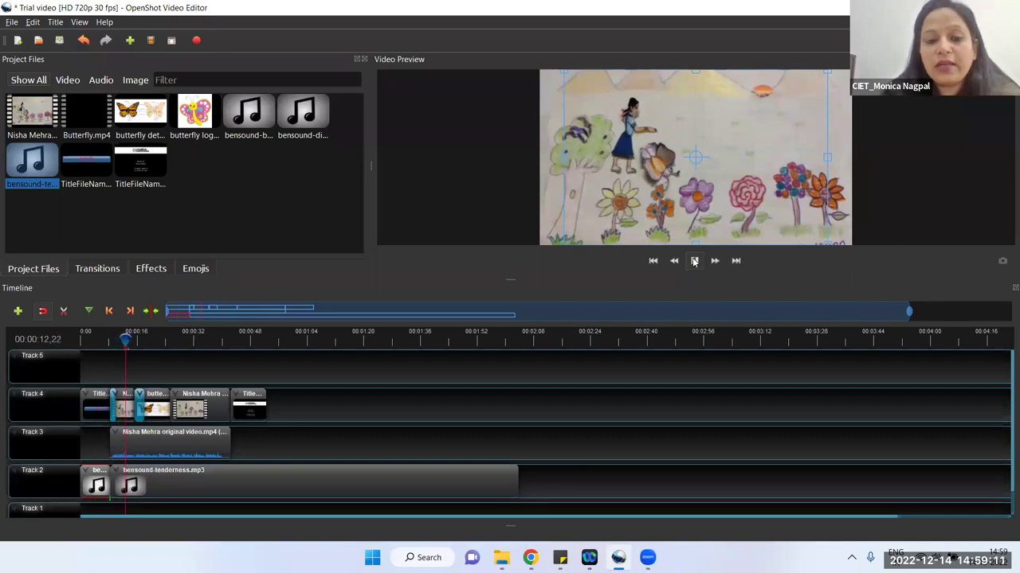
left_click(697, 265)
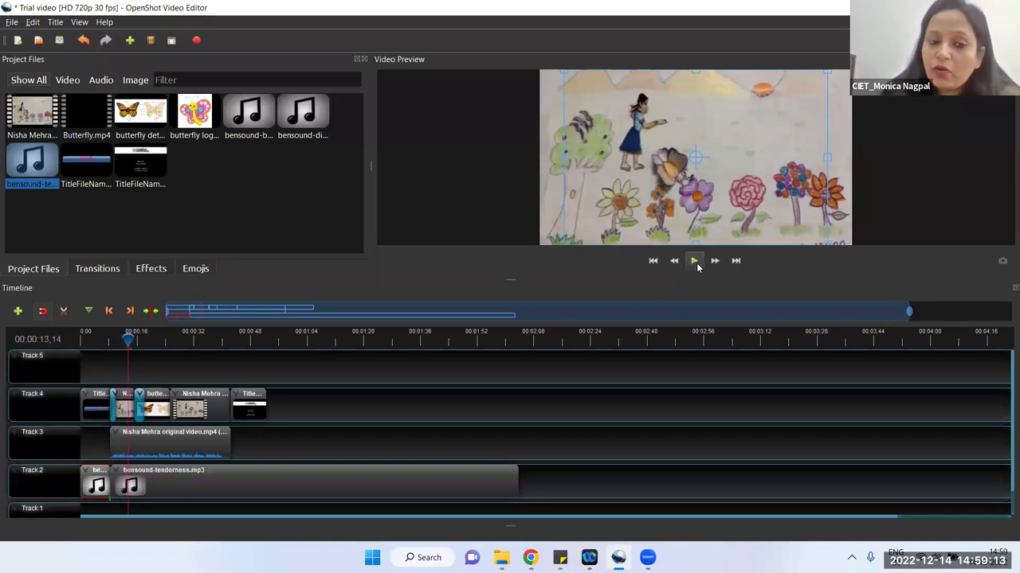
left_click(694, 261)
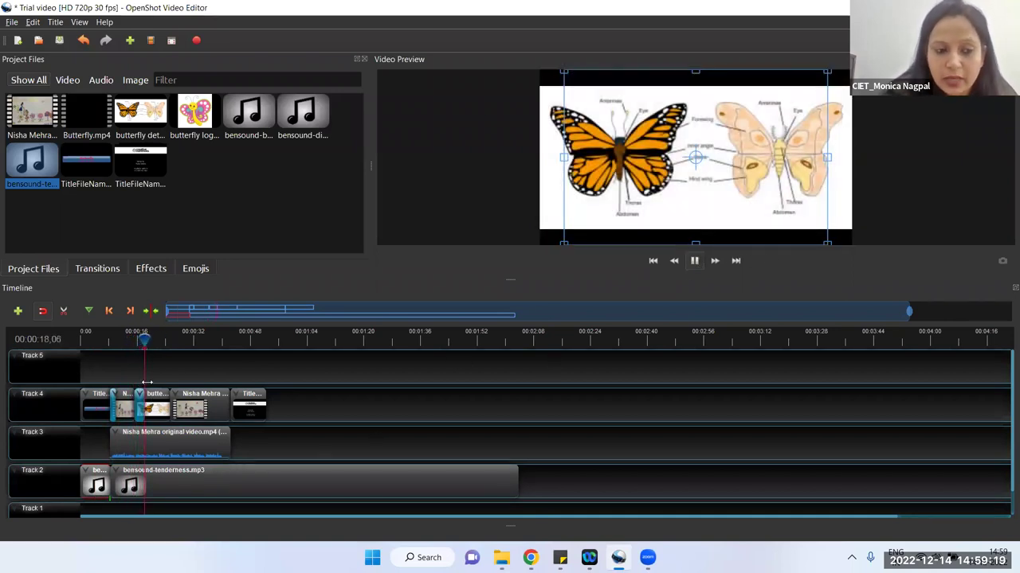
left_click(186, 340)
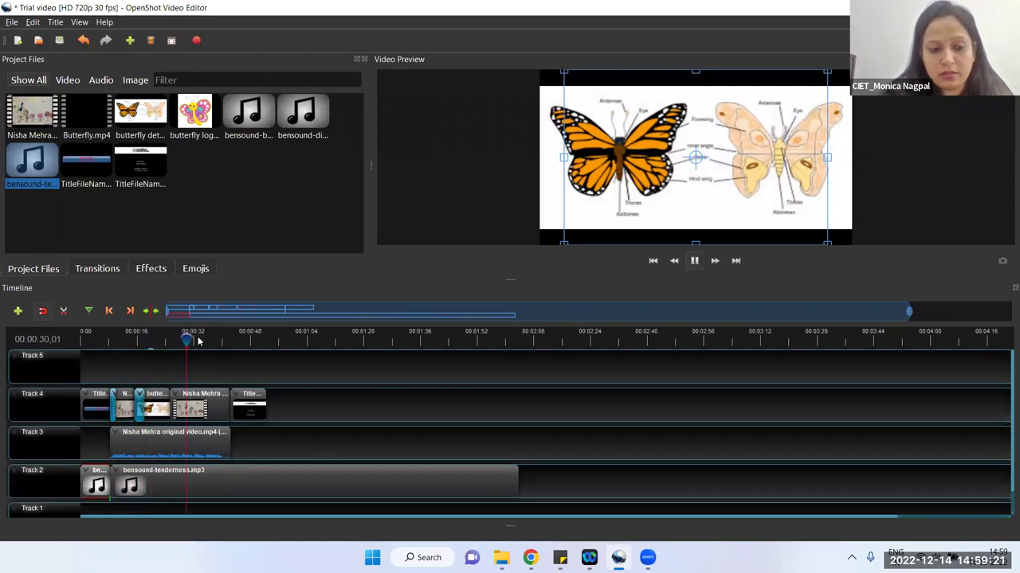
left_click(200, 340)
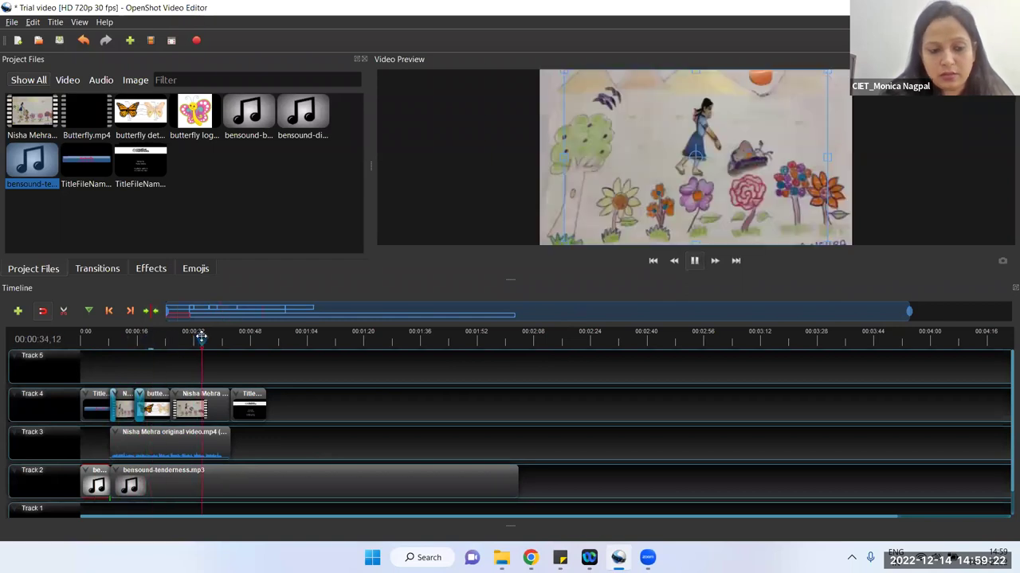
left_click(695, 263)
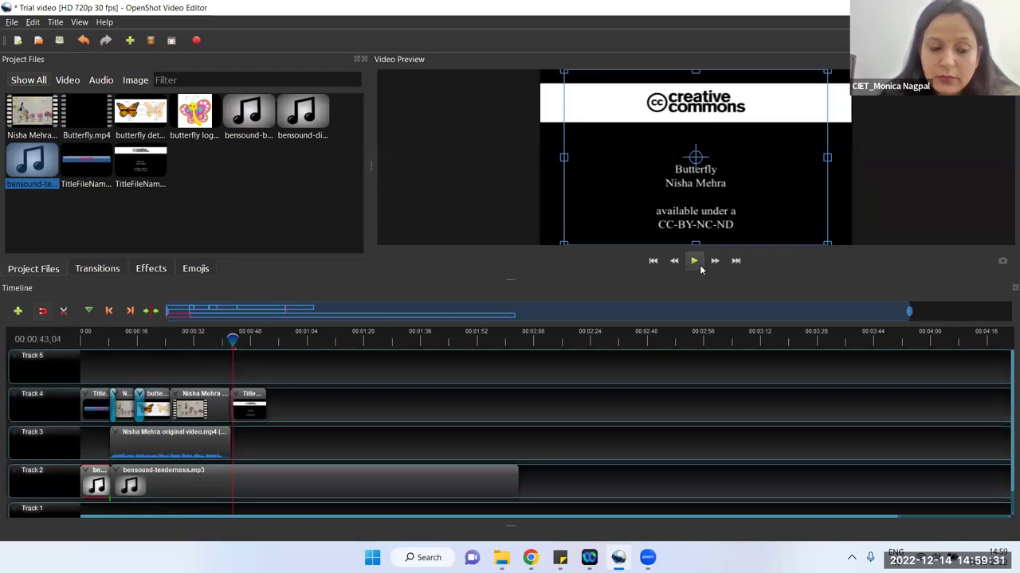
left_click(229, 339)
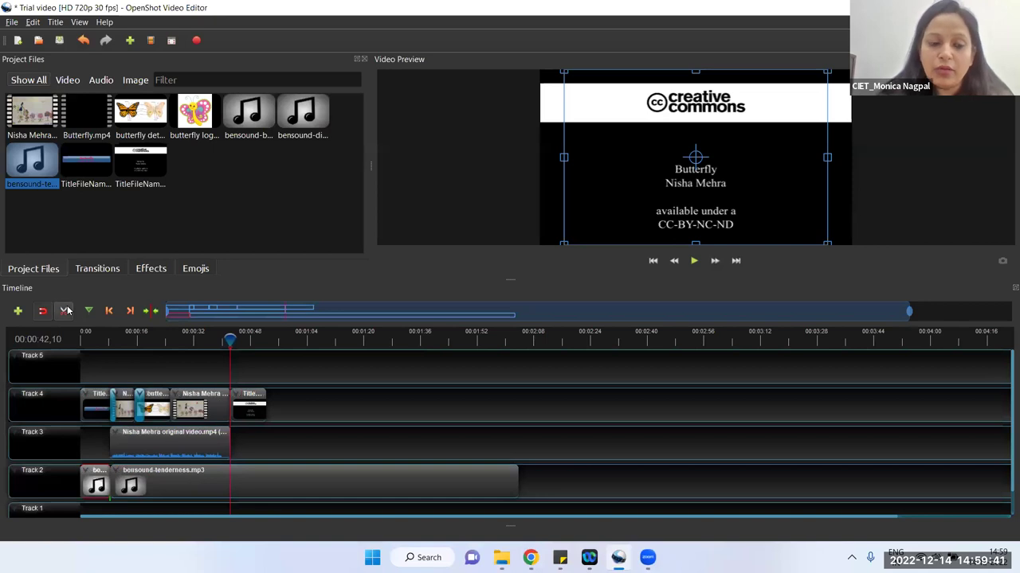
Trim the long music clip to end with the Creative Commons credit and set its end volume to 100%.
left_click_drag(517, 475, 270, 462)
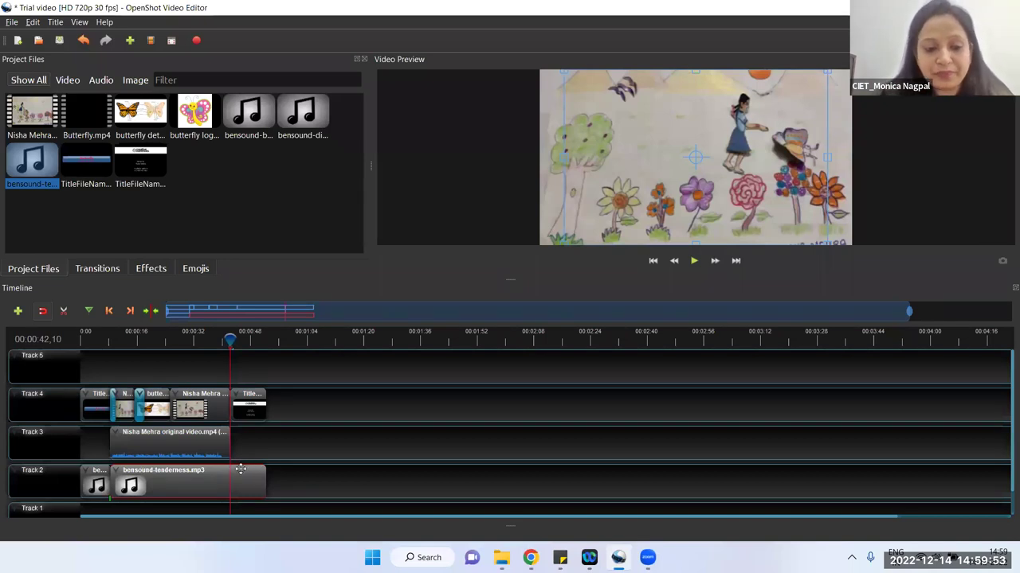
right_click(188, 475)
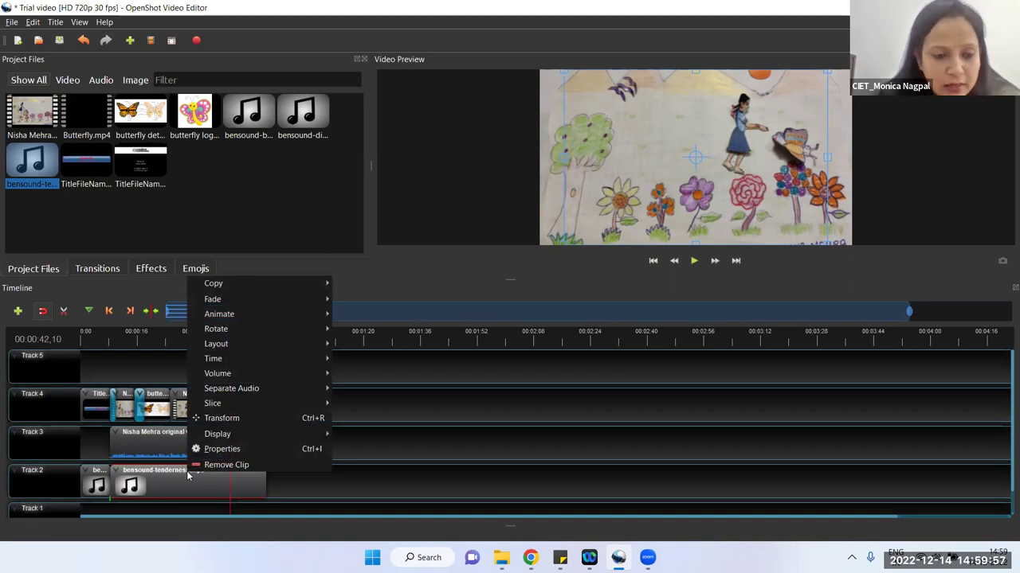
mouse_move(272, 393)
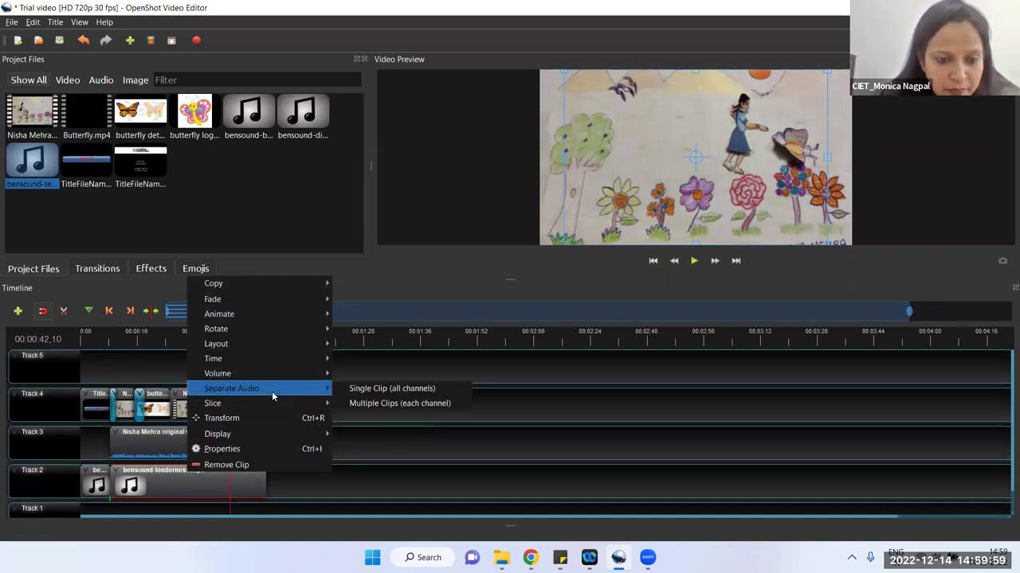
mouse_move(288, 375)
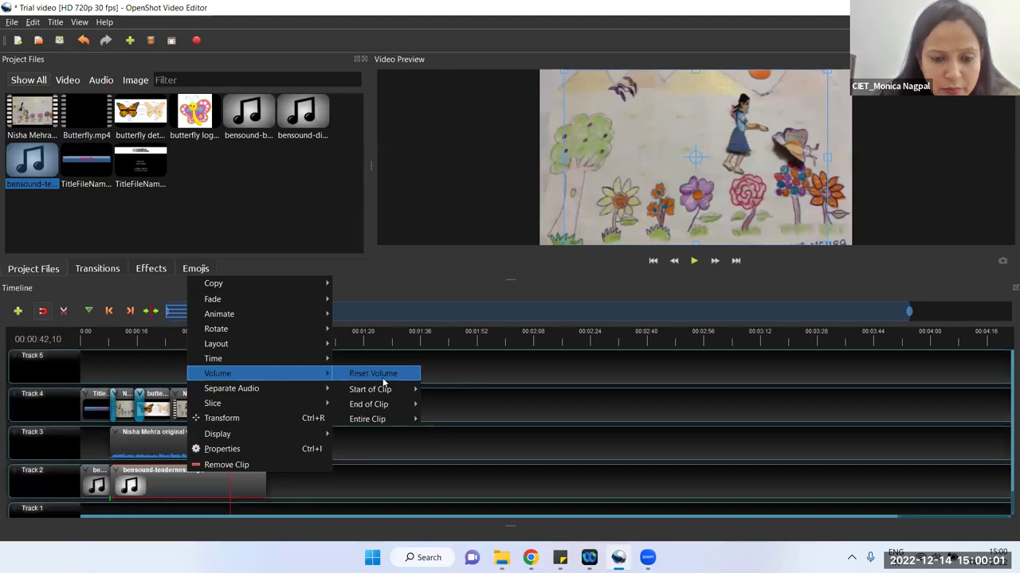
mouse_move(392, 408)
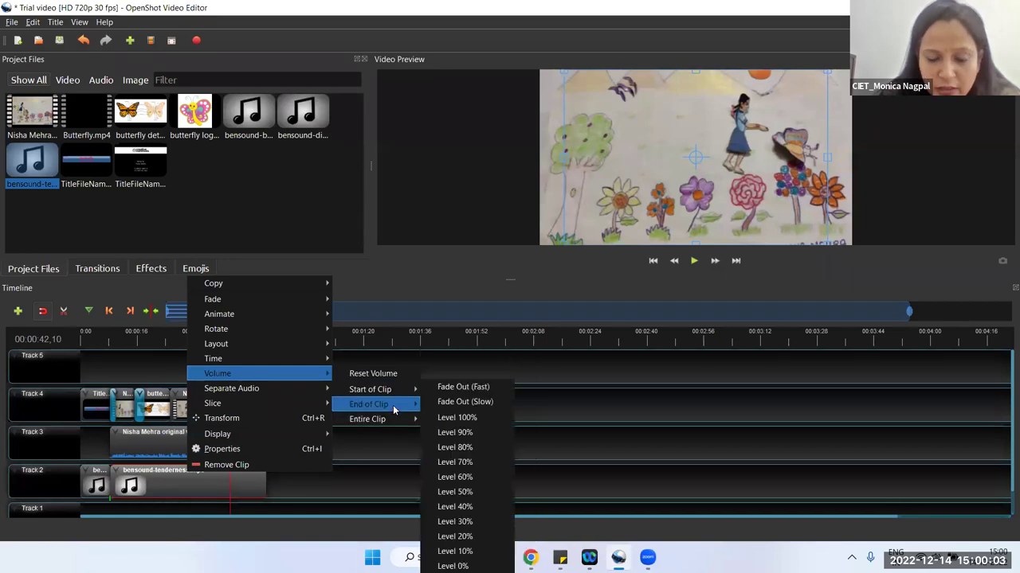
left_click(440, 418)
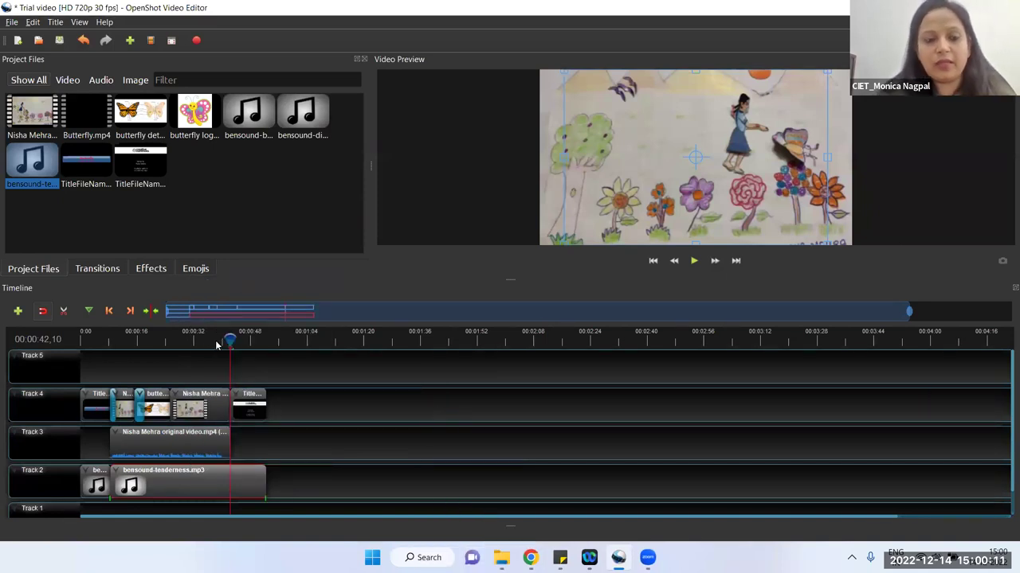
left_click_drag(228, 337, 188, 338)
left_click(692, 262)
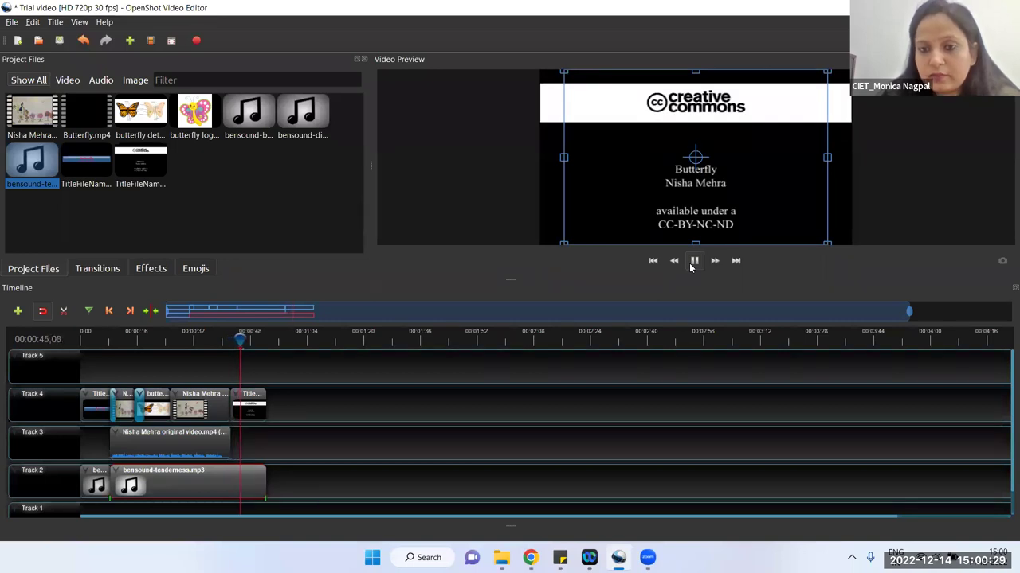
left_click(692, 263)
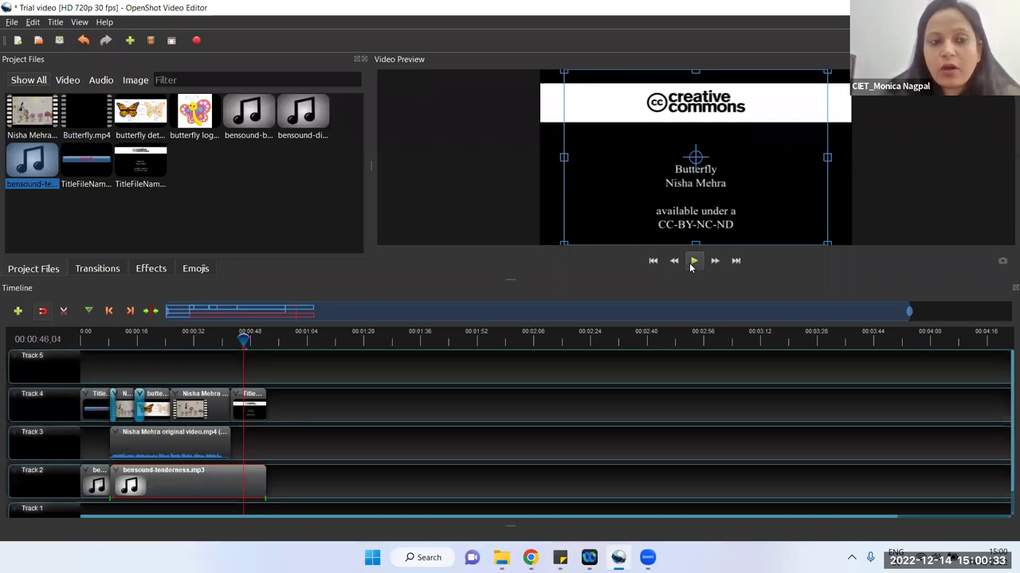
Show the Effects library, select the Track 4 clip after the title, and rewind to about 7 seconds.
left_click(95, 269)
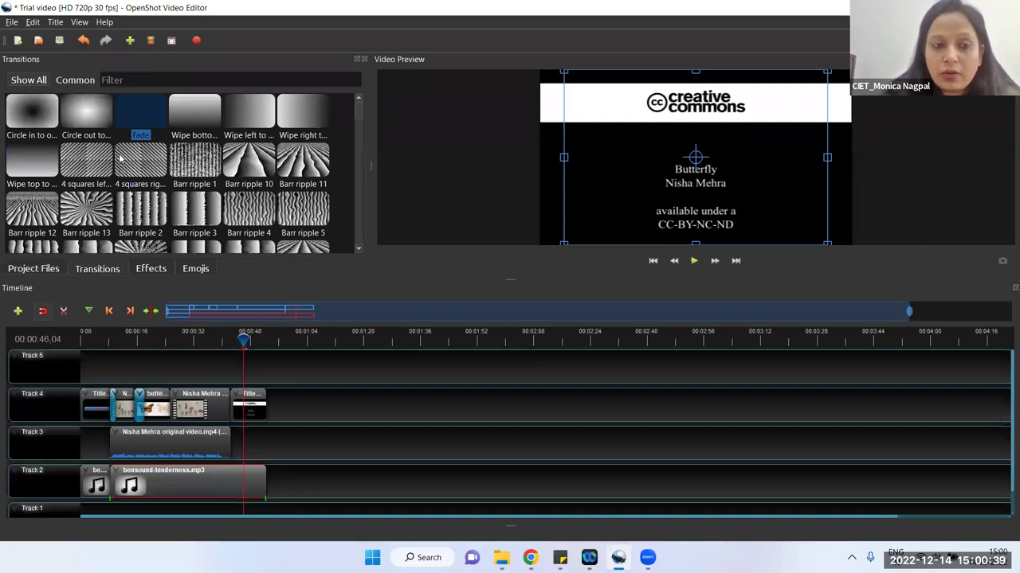
left_click(151, 271)
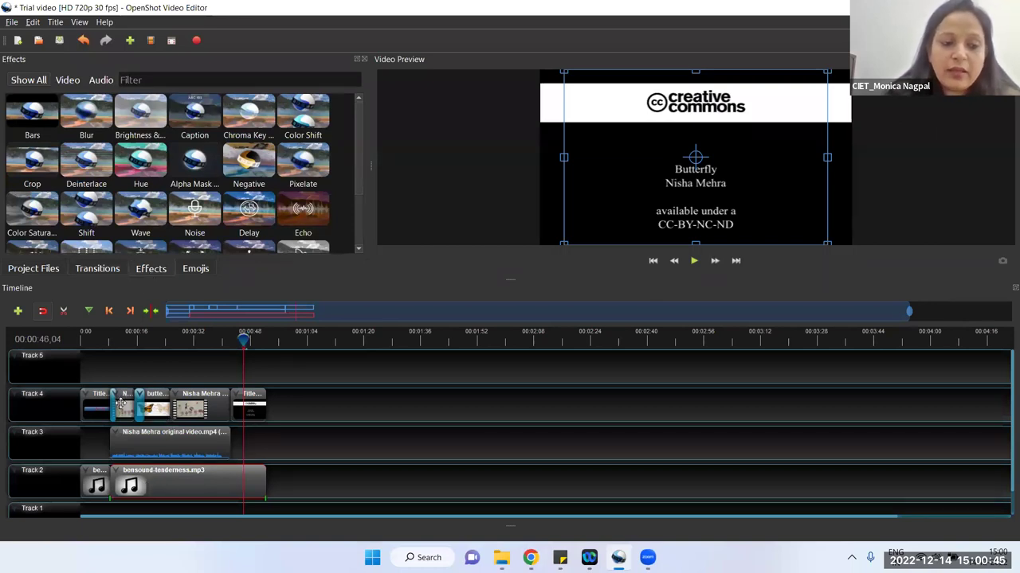
left_click(121, 400)
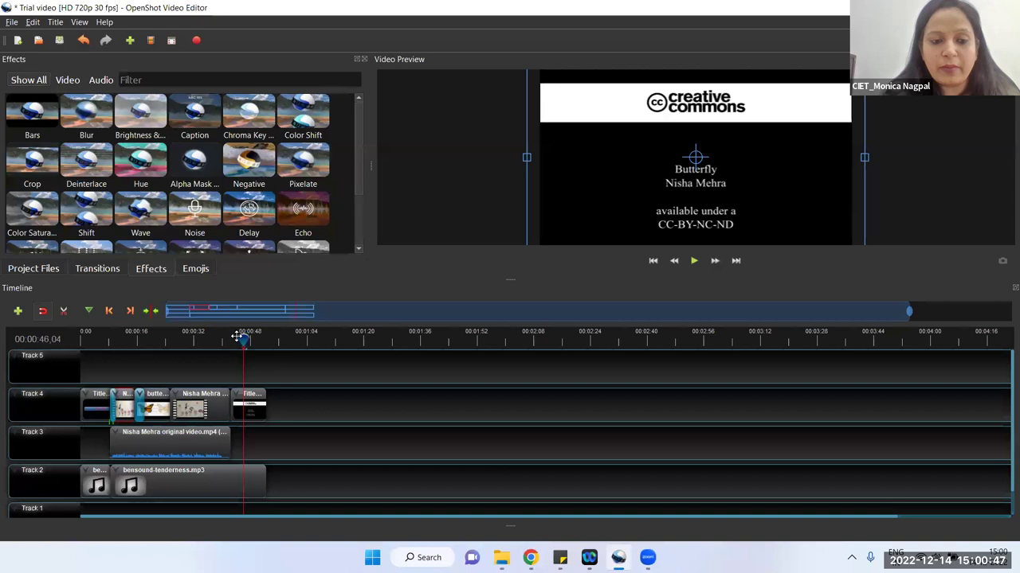
mouse_move(230, 337)
left_mouse_down()
mouse_move(94, 337)
mouse_move(112, 337)
left_mouse_up()
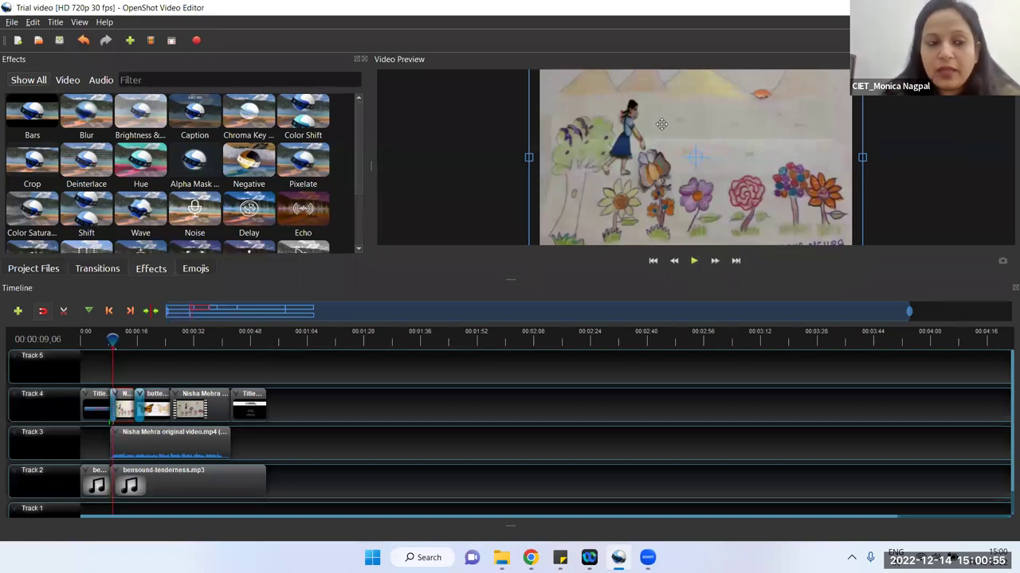
left_click_drag(97, 118, 123, 404)
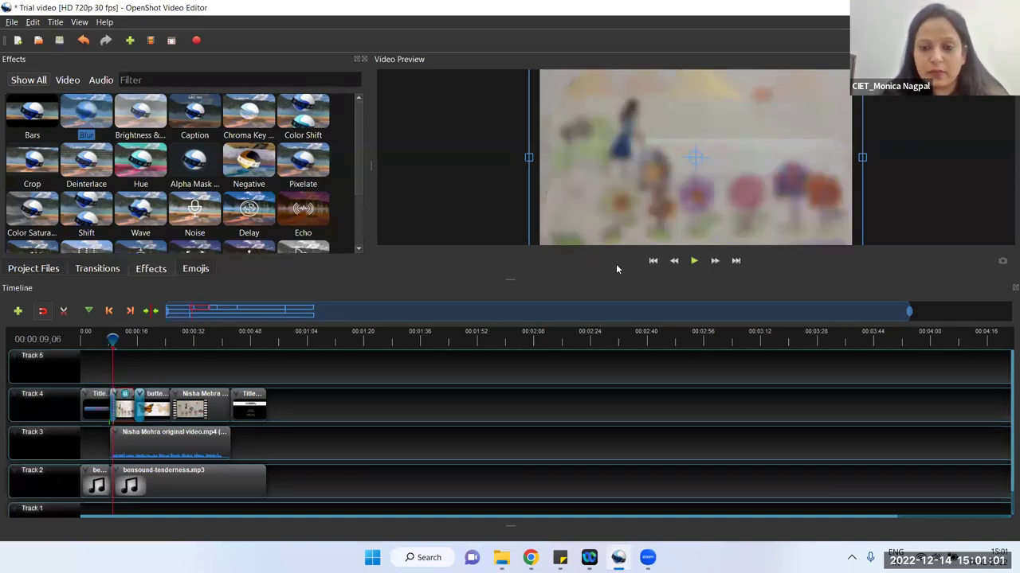
left_click(693, 261)
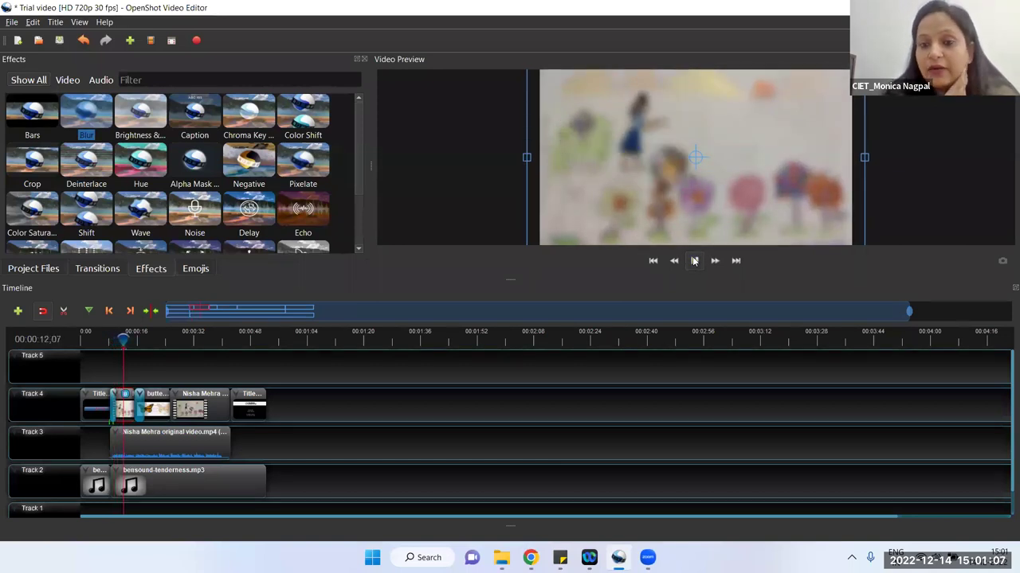
left_click(694, 260)
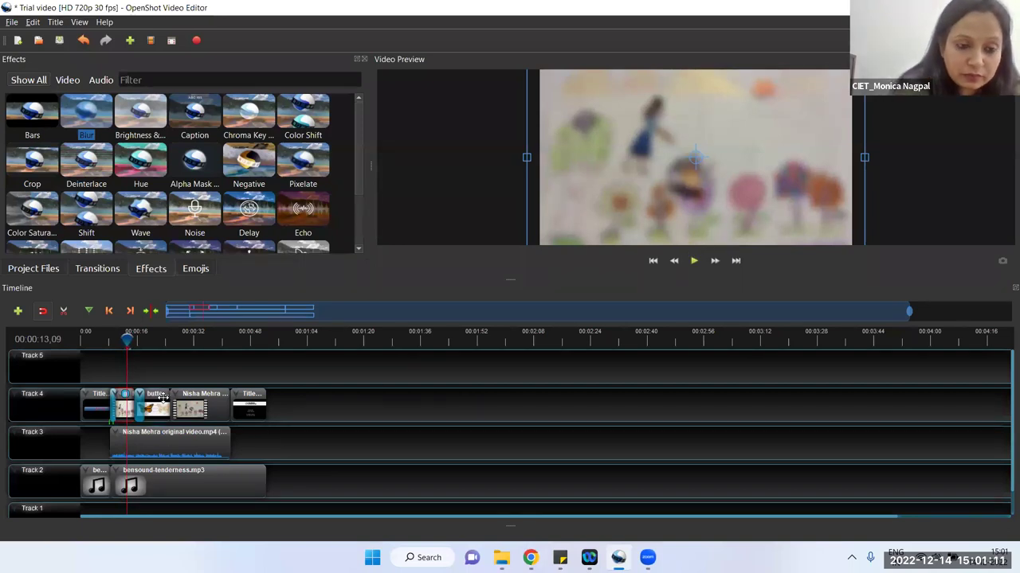
key("ctrl+z")
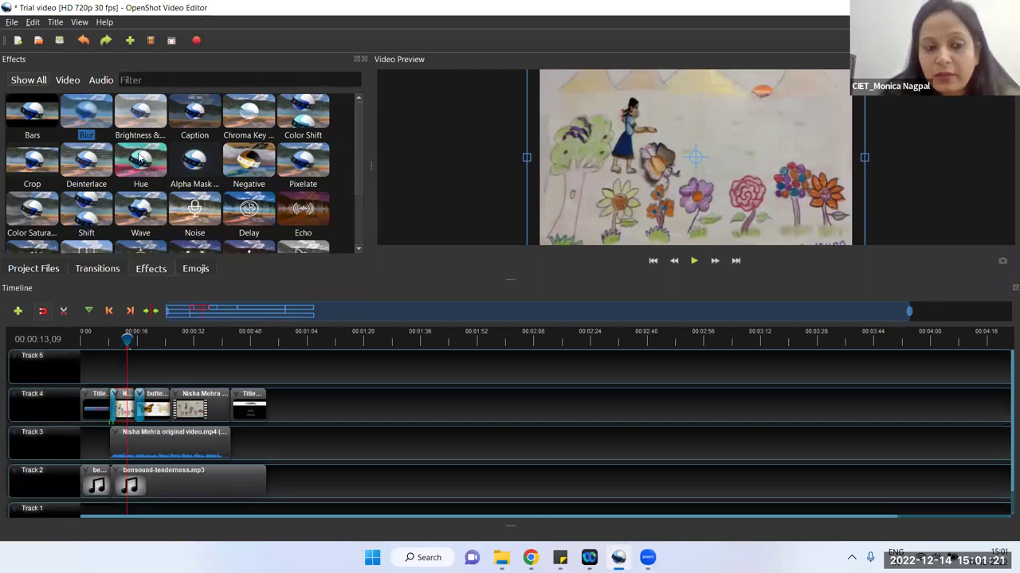
left_click(157, 395)
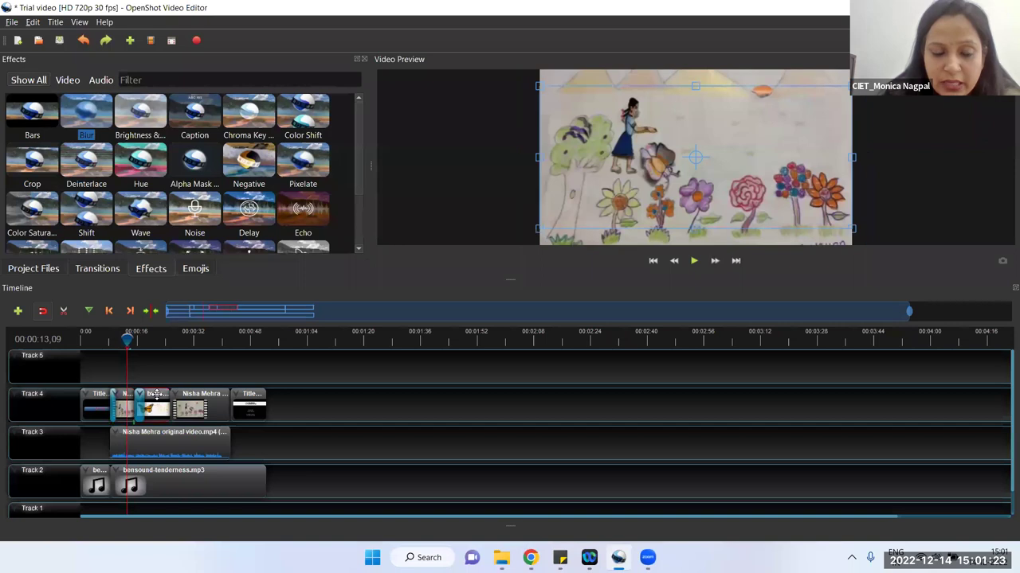
Open Properties for the butterfly detailed.png clip on Track 4.
right_click(158, 398)
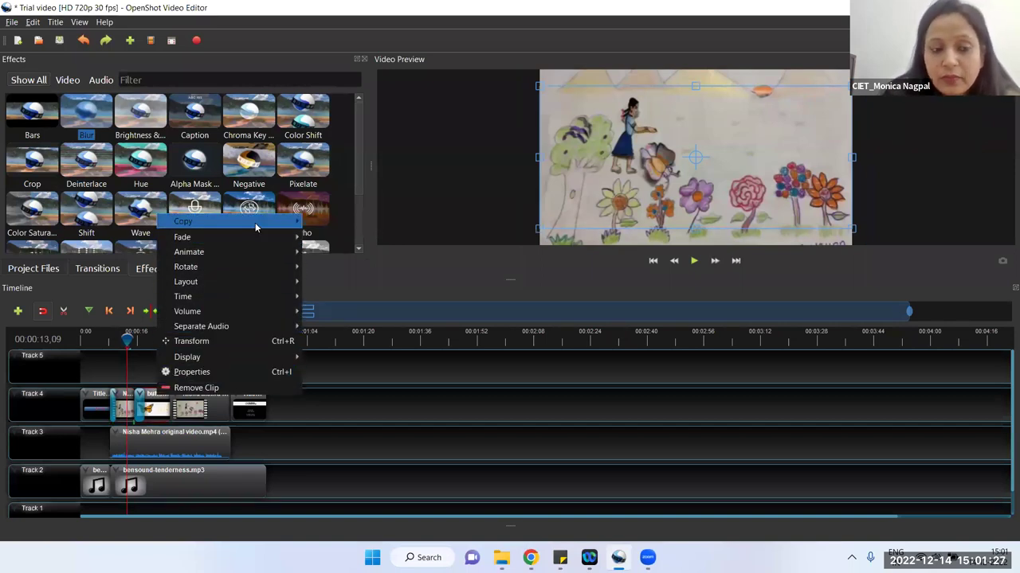
mouse_move(251, 238)
mouse_move(245, 264)
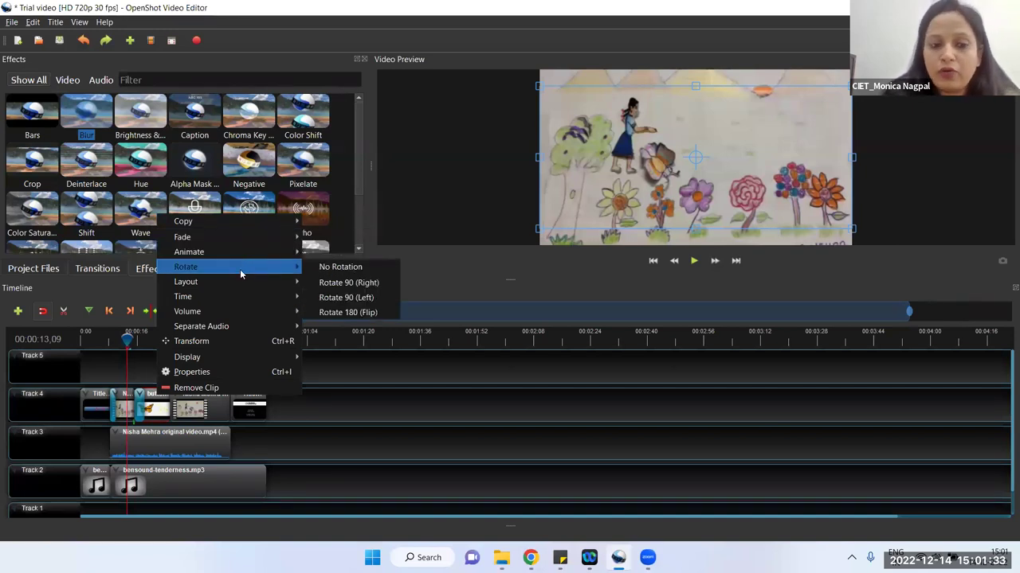
mouse_move(238, 282)
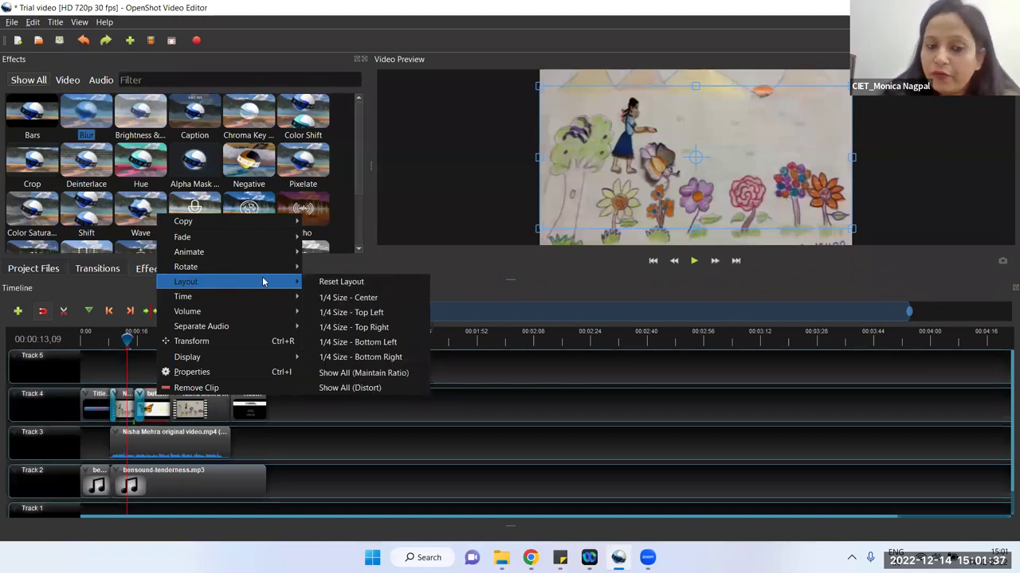
mouse_move(258, 296)
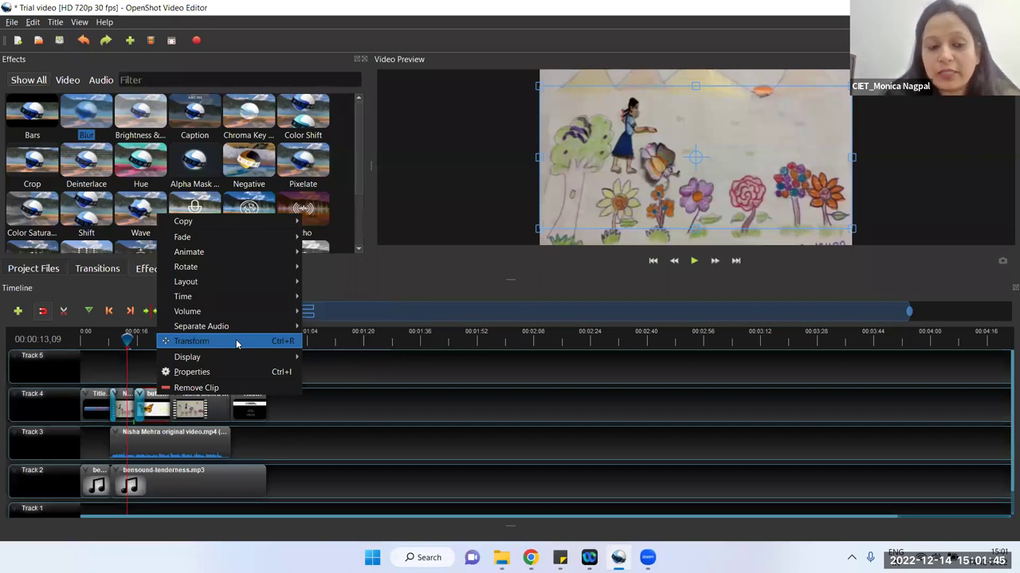
mouse_move(231, 361)
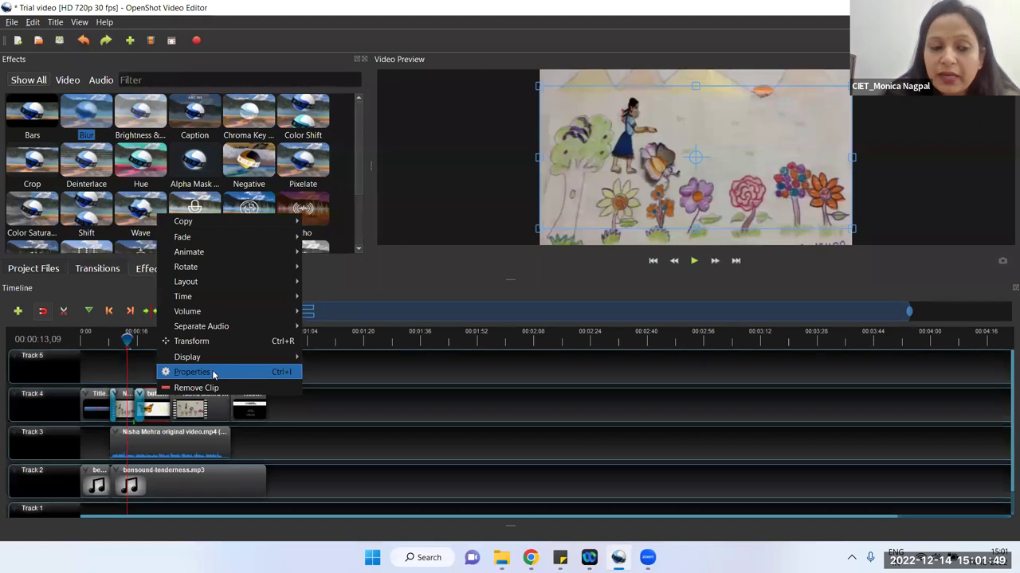
left_click(217, 373)
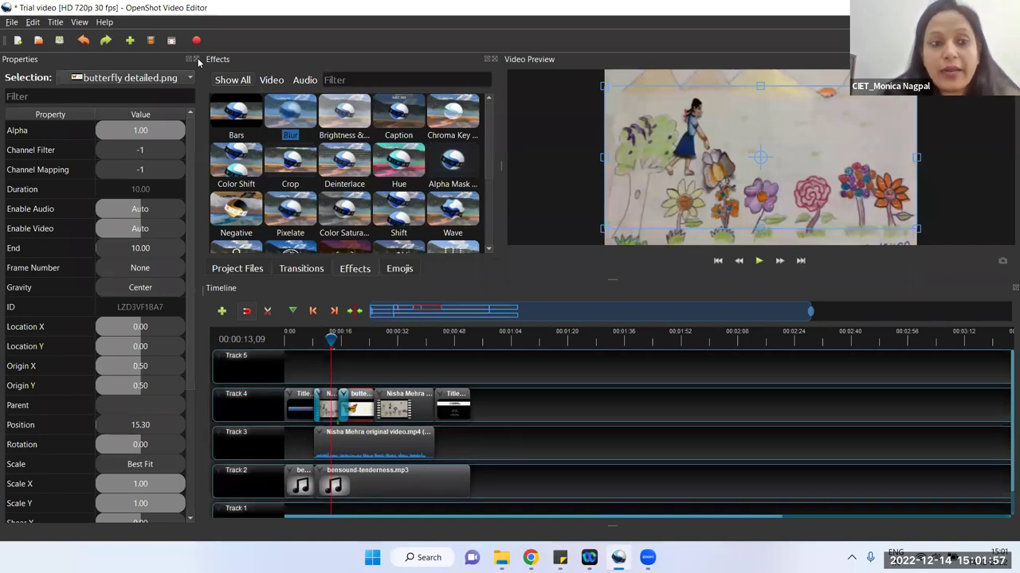
Close the butterfly clip's Properties panel and save Trial video.
left_click(196, 59)
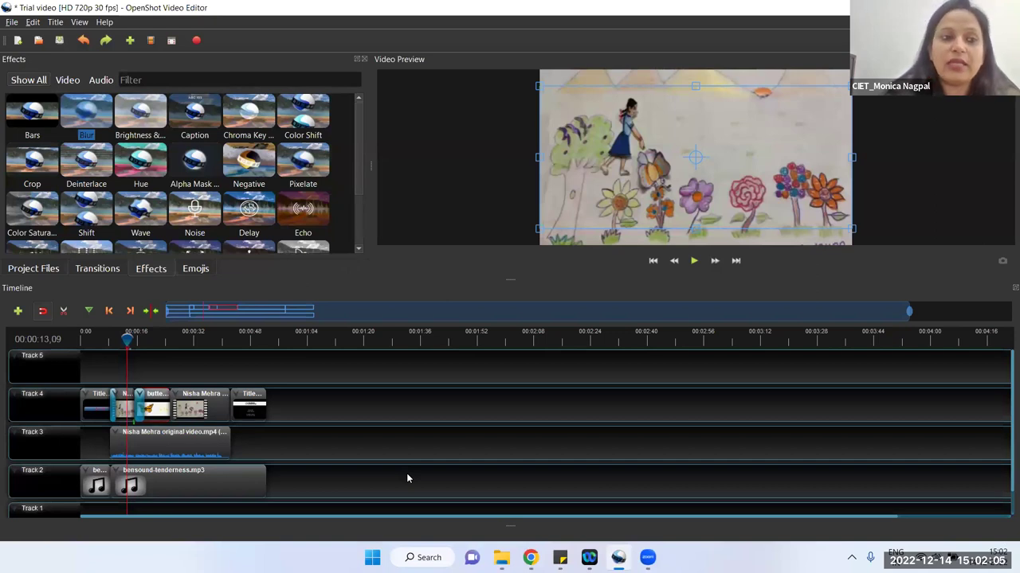
left_click(57, 41)
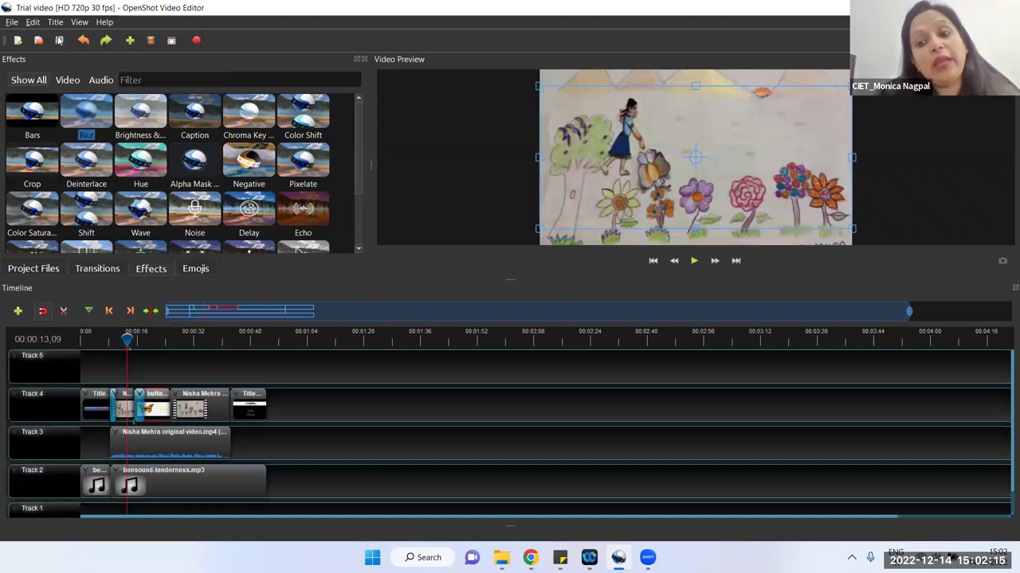
Open the Export Video dialog for Trial video and review the Profile dropdown options.
left_click(12, 23)
mouse_move(44, 160)
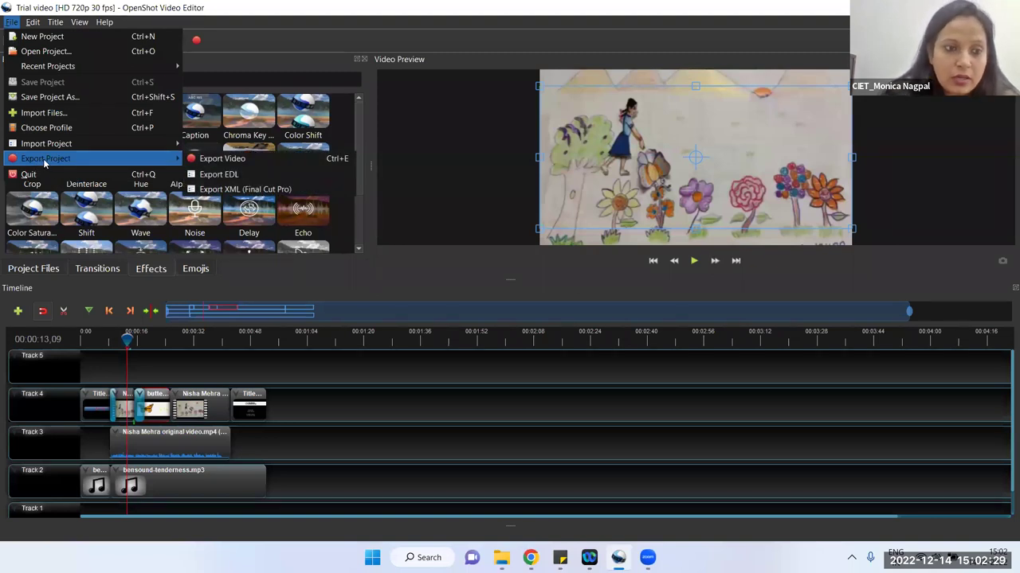
left_click(226, 164)
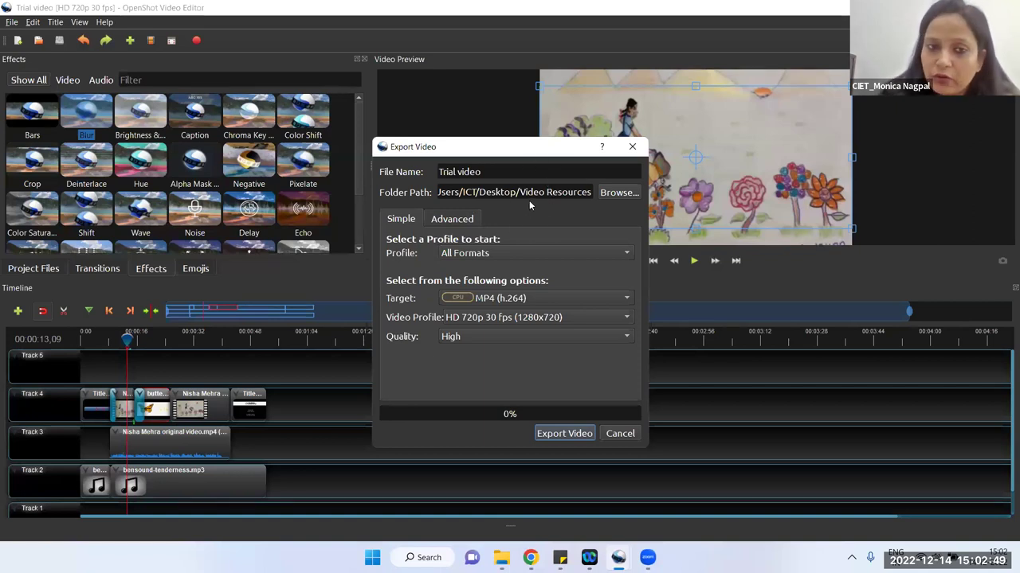
left_click(560, 256)
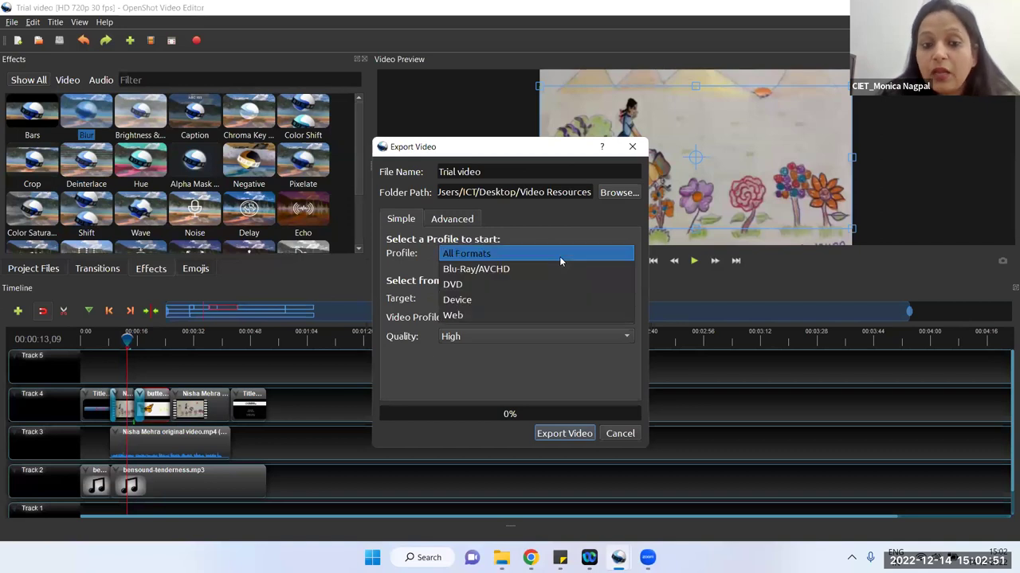
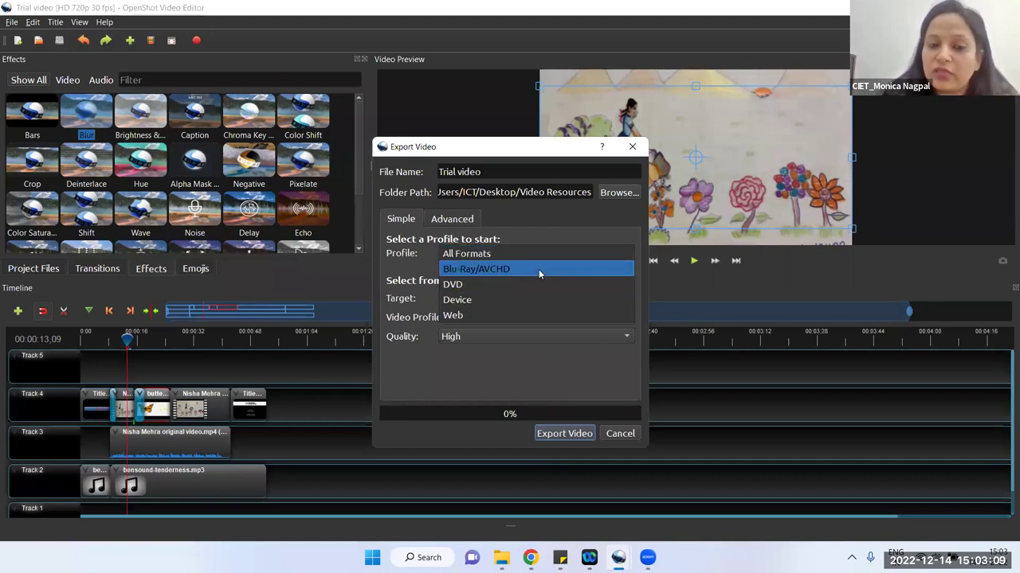
Switch the export profile from Blu-Ray/AVCHD to All Formats for MP4 (h.264) output.
left_click(539, 270)
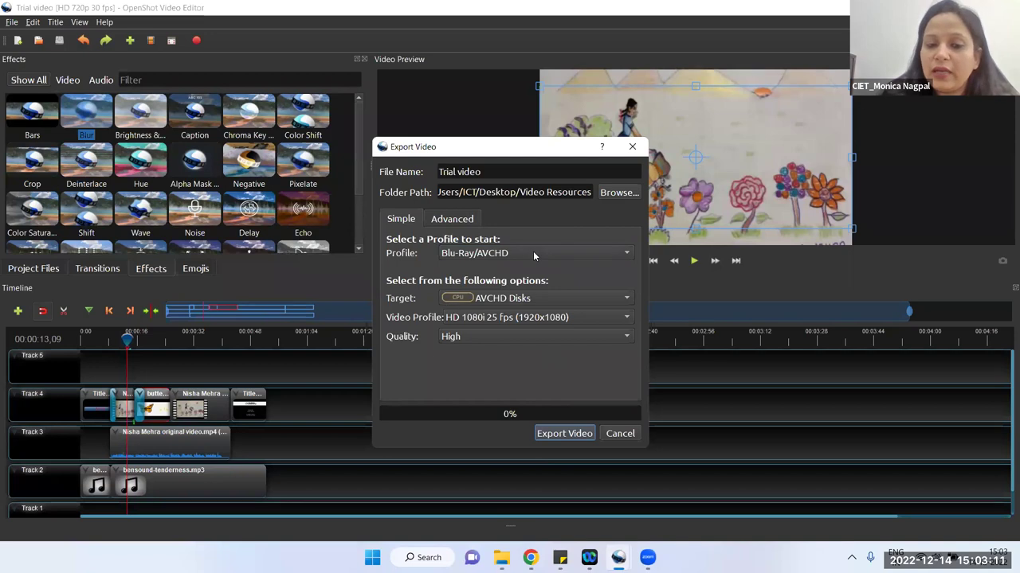
left_click(524, 254)
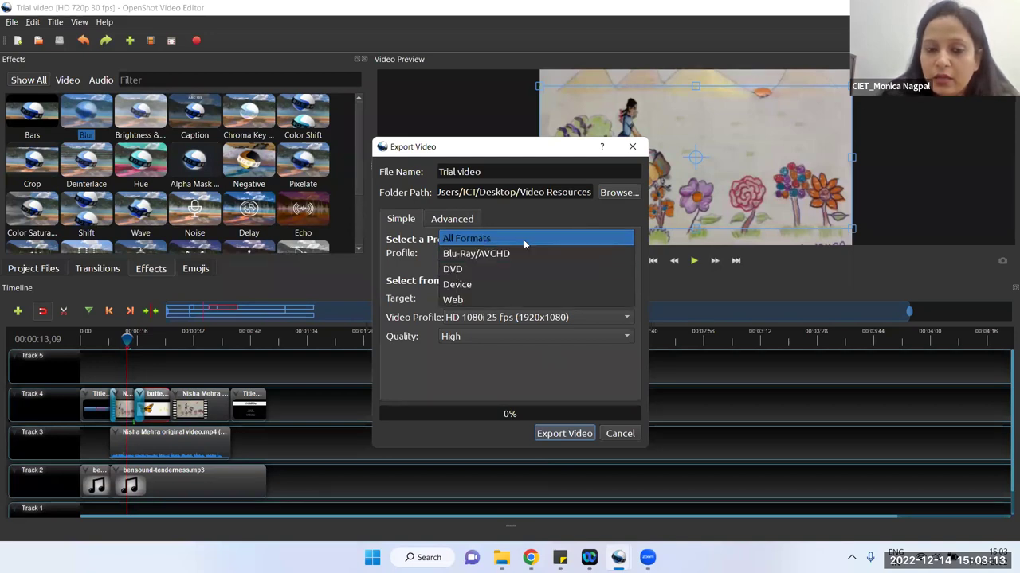
left_click(523, 239)
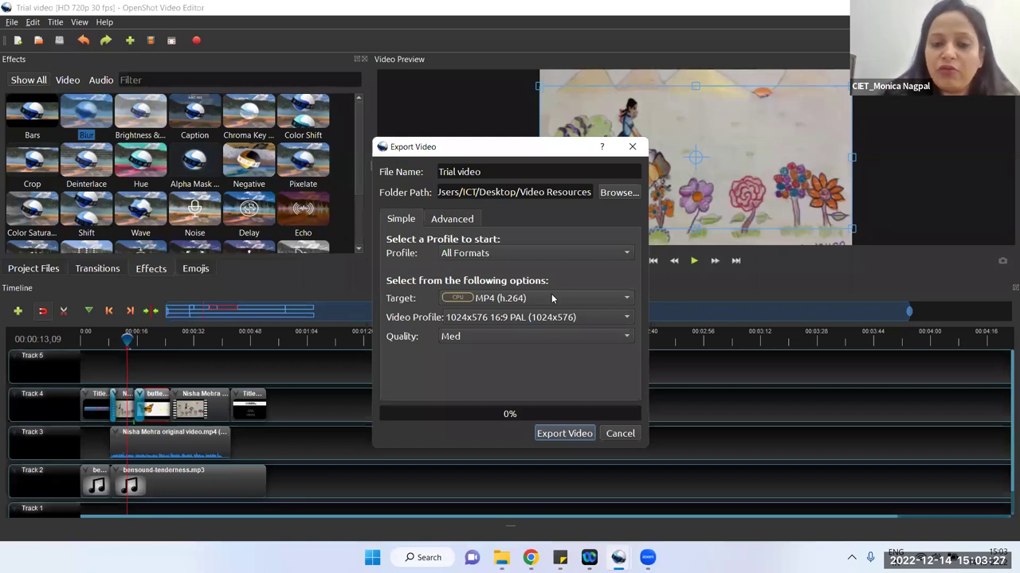
left_click(552, 297)
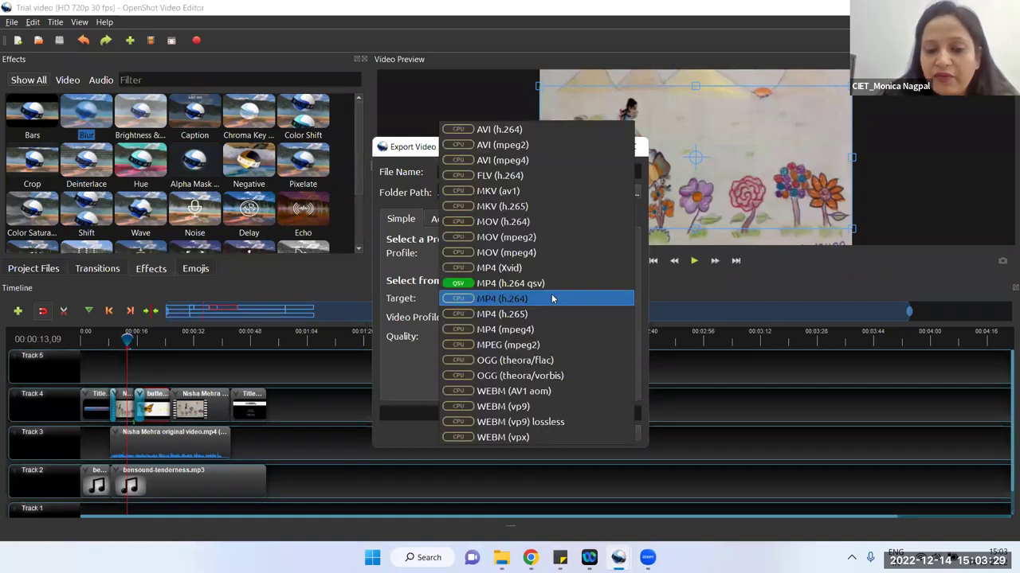
left_click(552, 297)
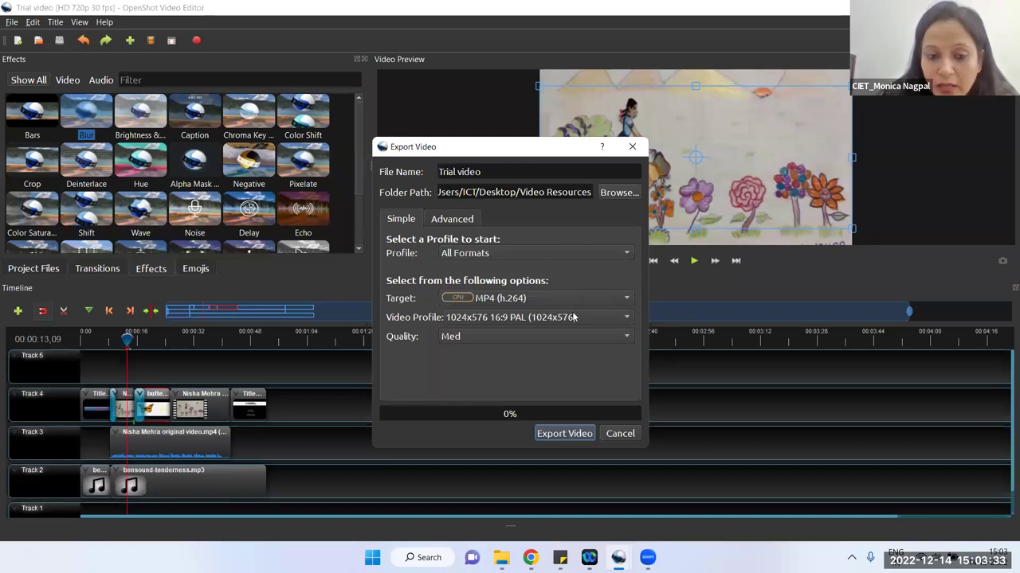
left_click(573, 317)
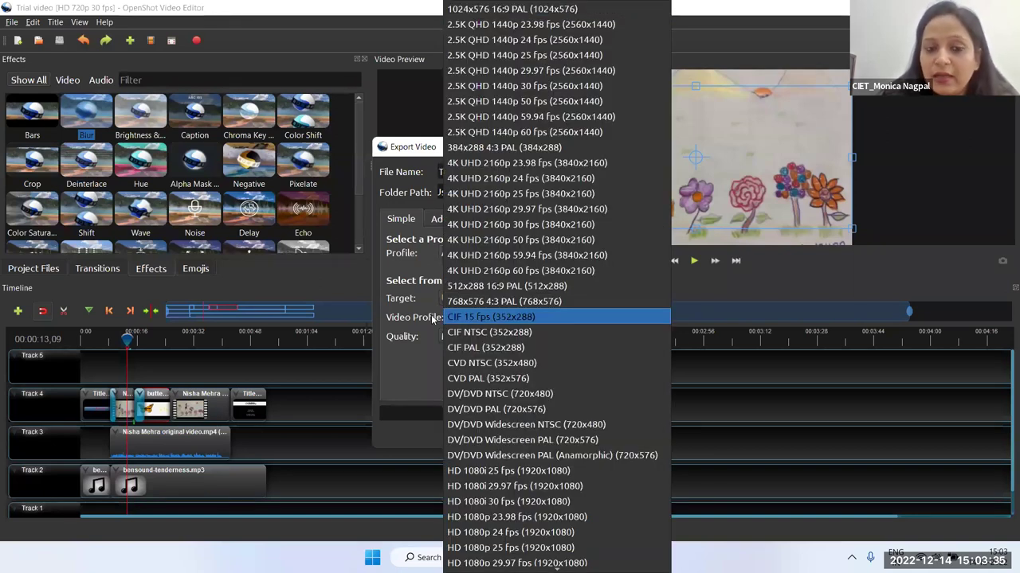
left_click(406, 317)
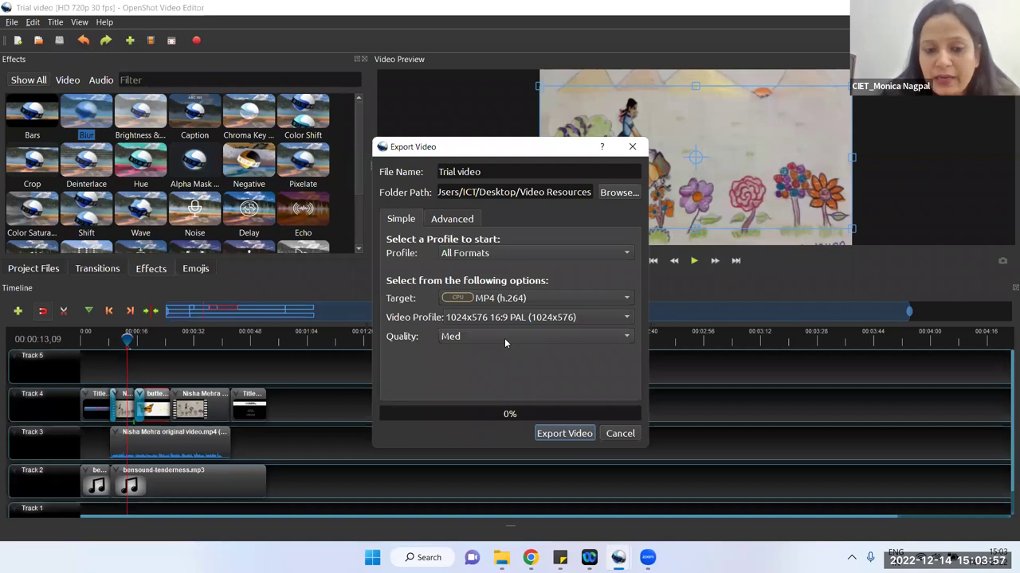
Change the export quality from Med to Low in the Quality dropdown.
left_click(530, 336)
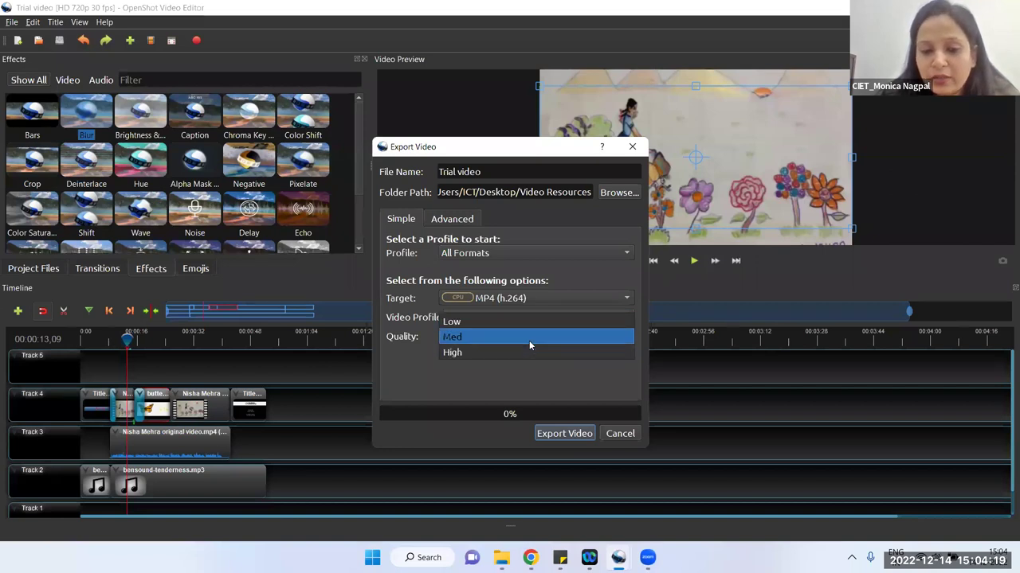
left_click(530, 337)
left_click(535, 332)
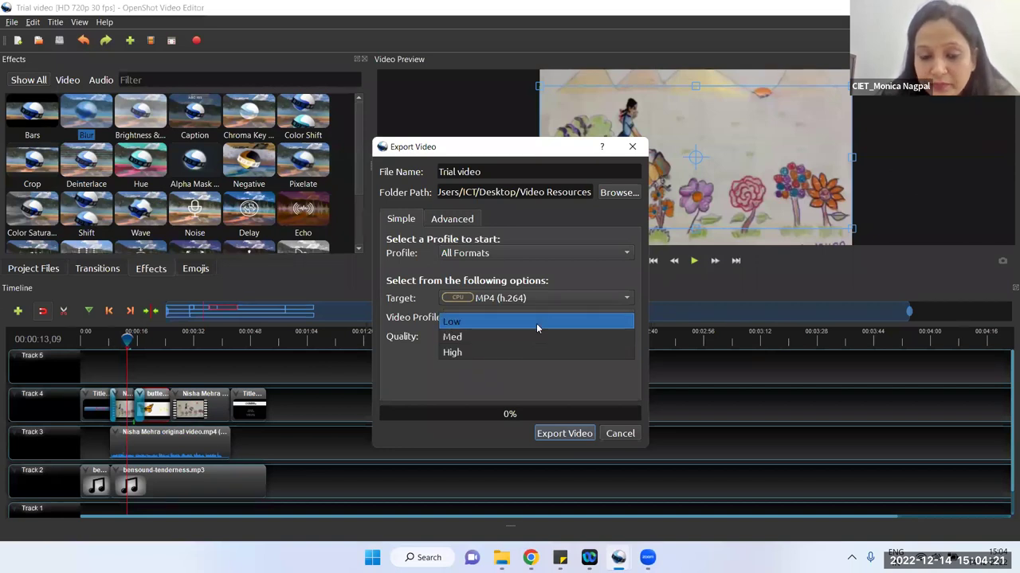
left_click(536, 323)
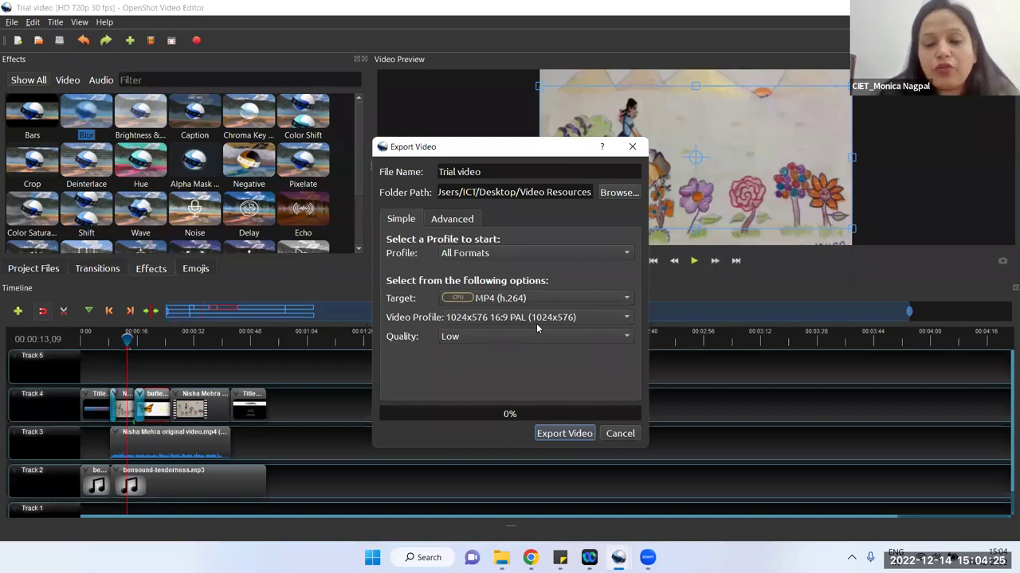
Export Trial video as a Low-quality MP4 and dismiss the dialog once it reaches 100%.
left_click(555, 434)
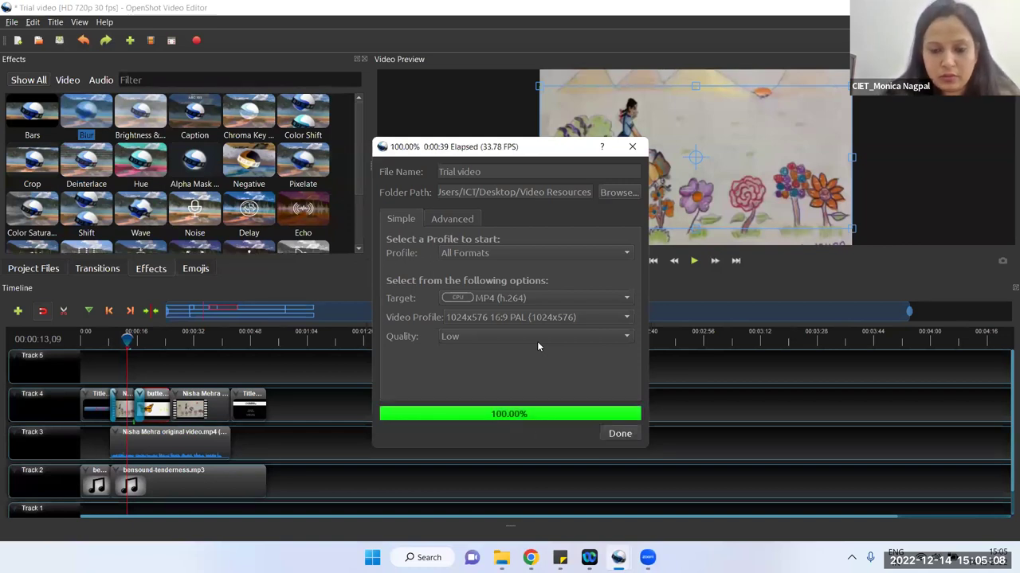
left_click(610, 438)
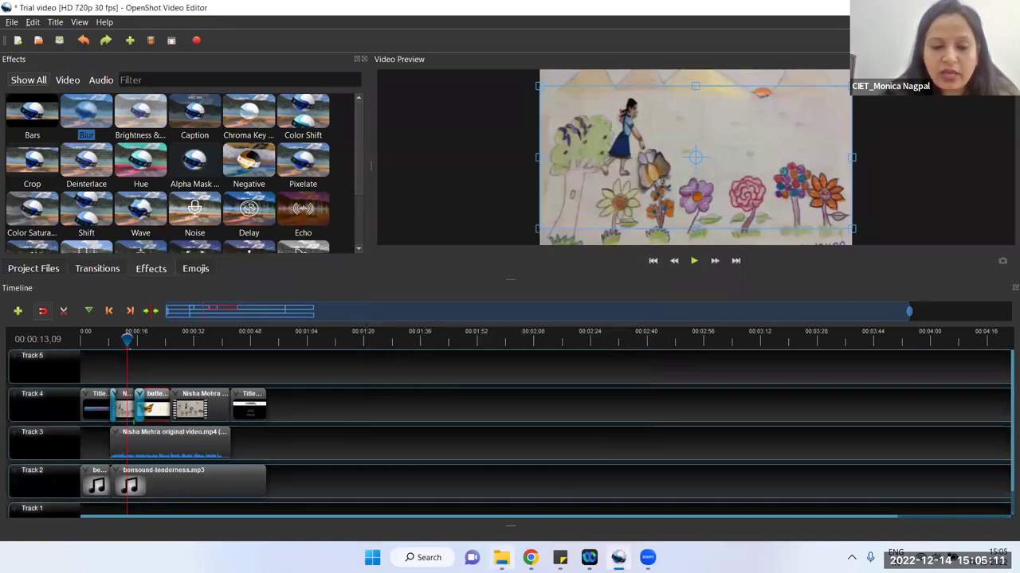
Browse File Explorer to the Desktop's Video Resources folder and scroll to the Trial video items.
left_click(501, 558)
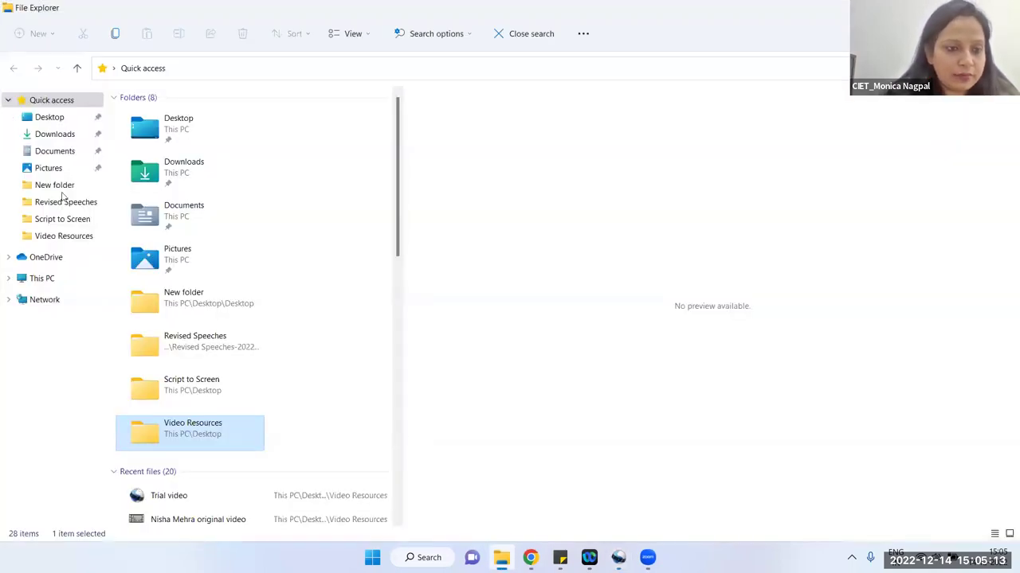
left_click(58, 233)
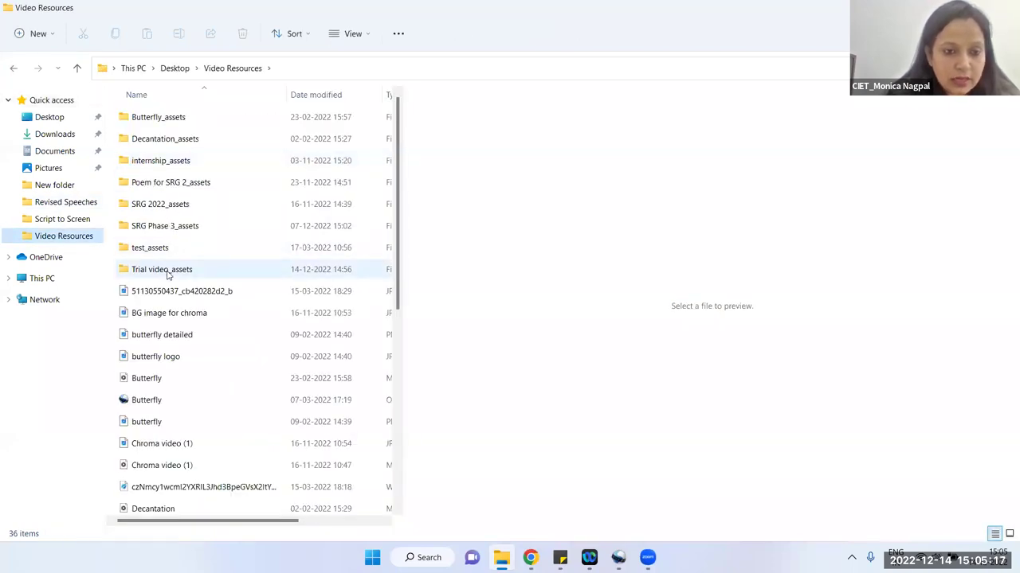
left_click(168, 275)
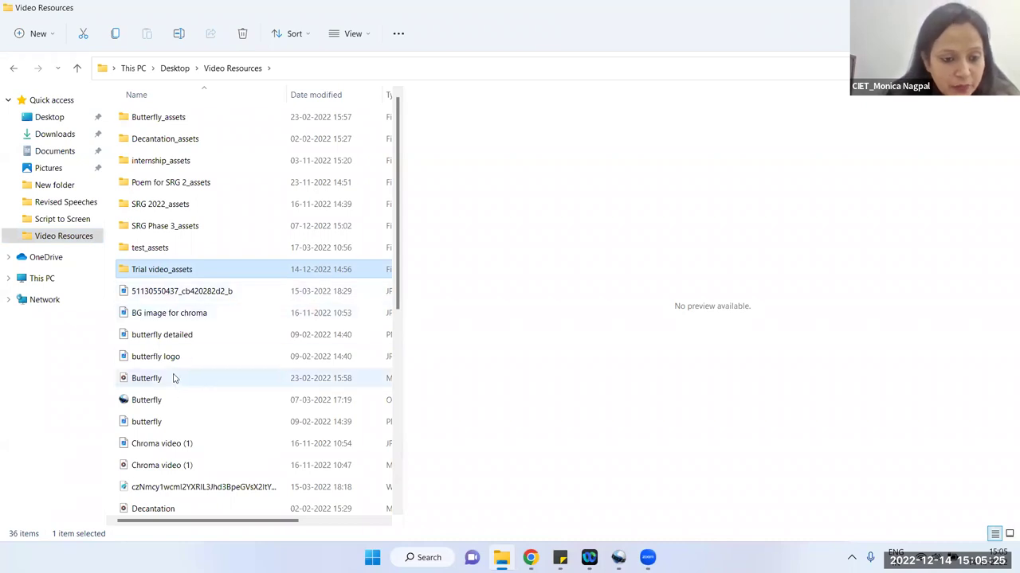
scroll(175, 379, "down", 6)
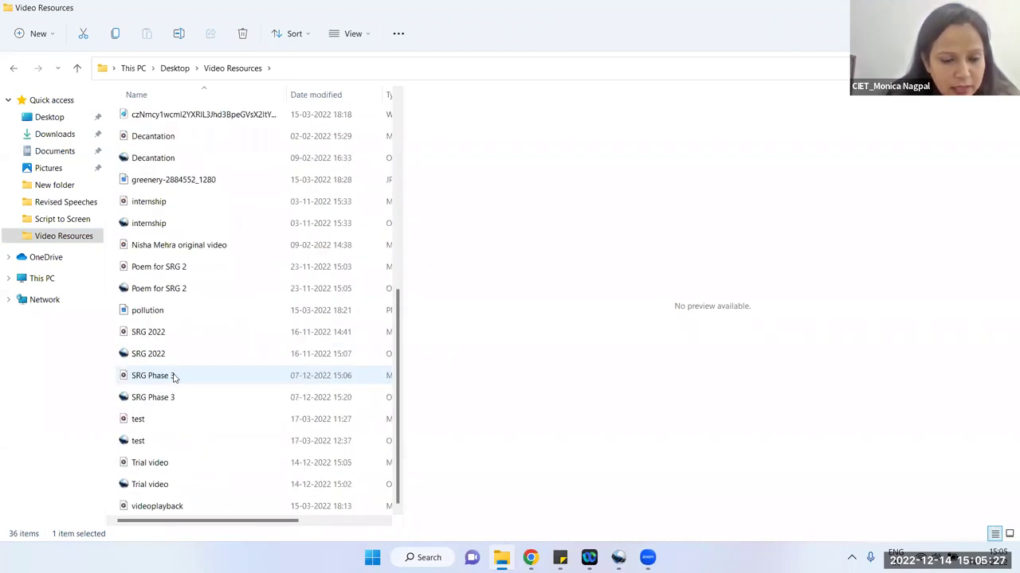
Widen the list to show type and size, then open the Trial video MP4 file.
left_click(163, 470)
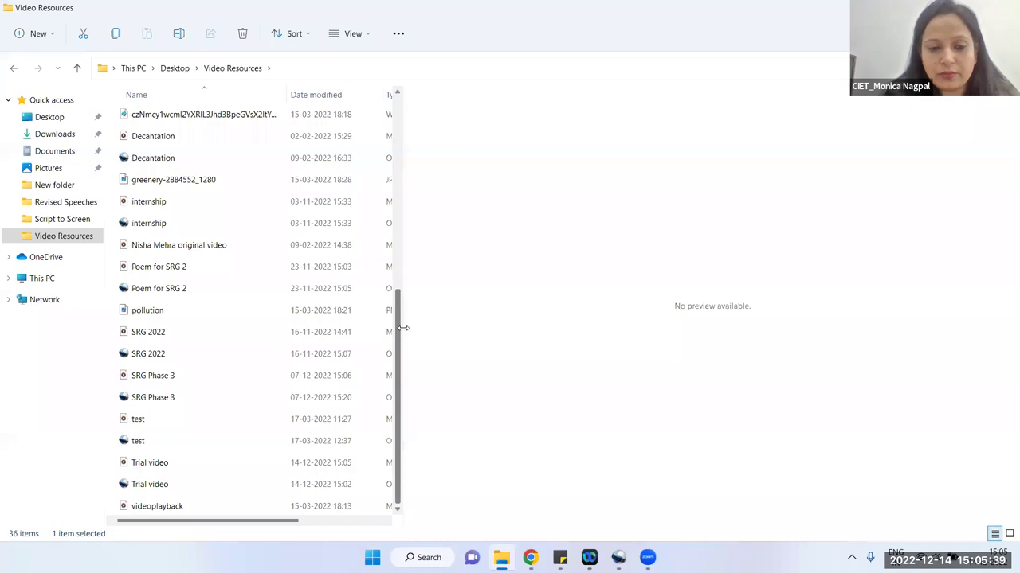
left_click_drag(405, 332, 551, 319)
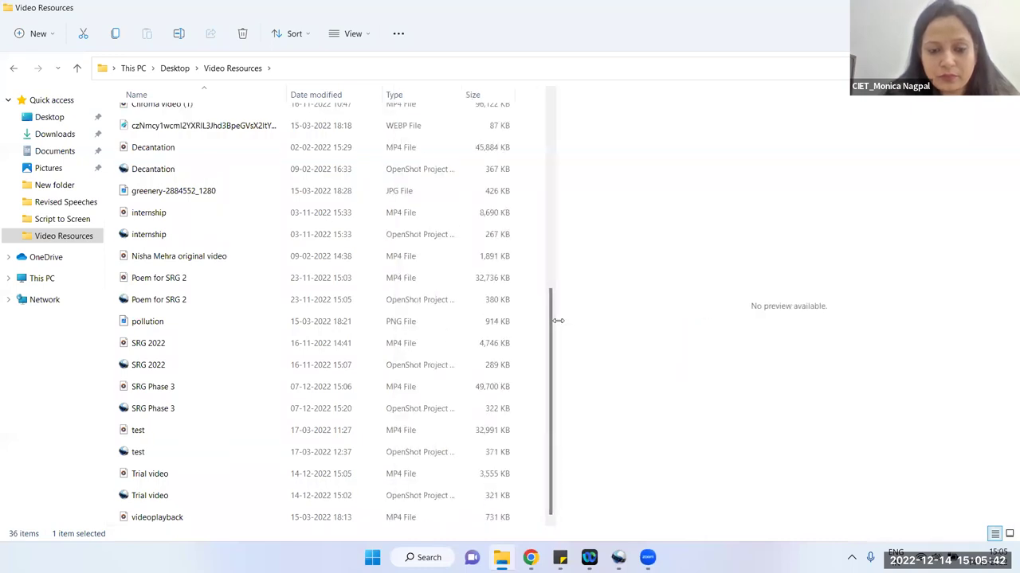
left_click(404, 432)
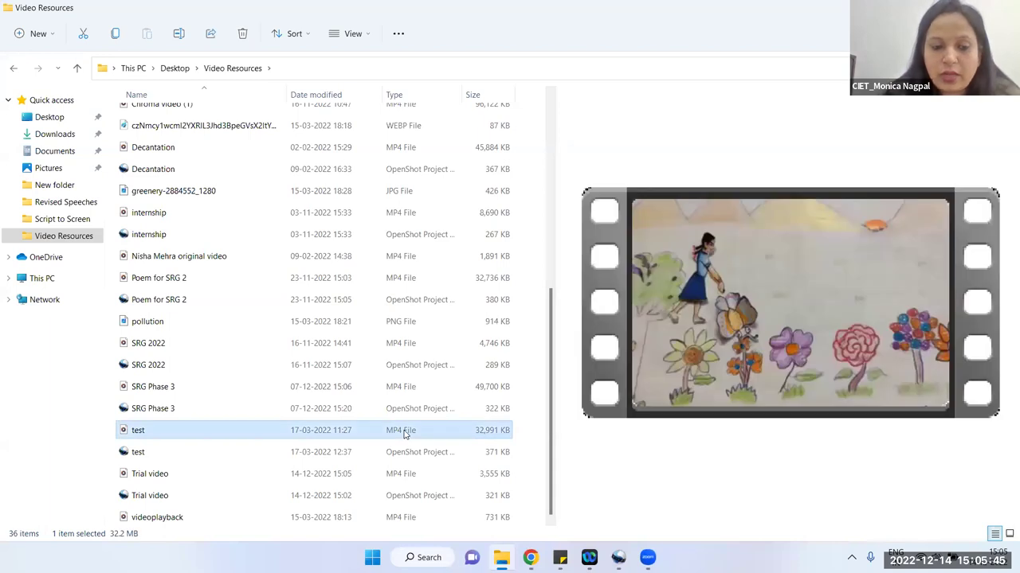
left_click(357, 476)
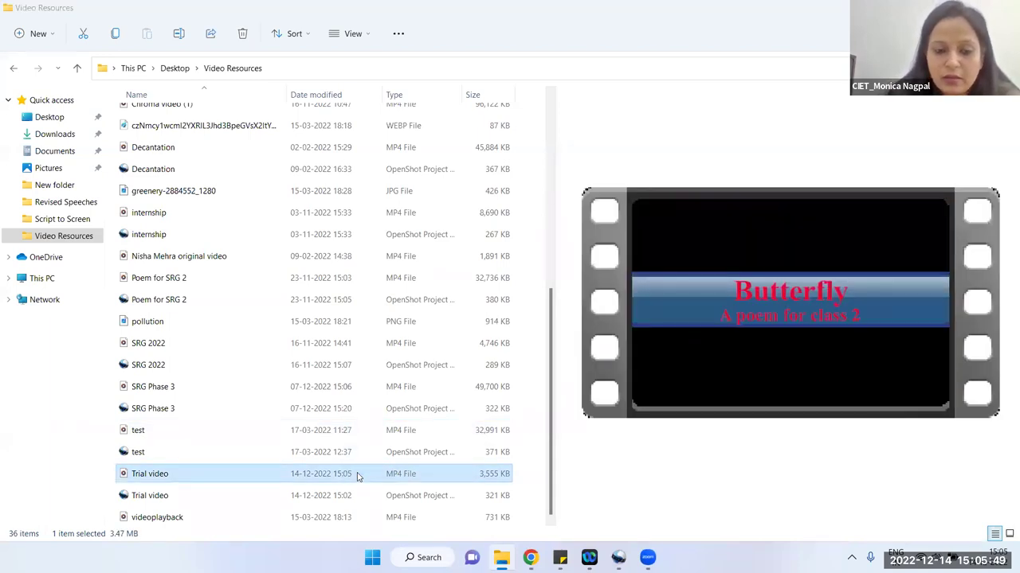
double_click(357, 474)
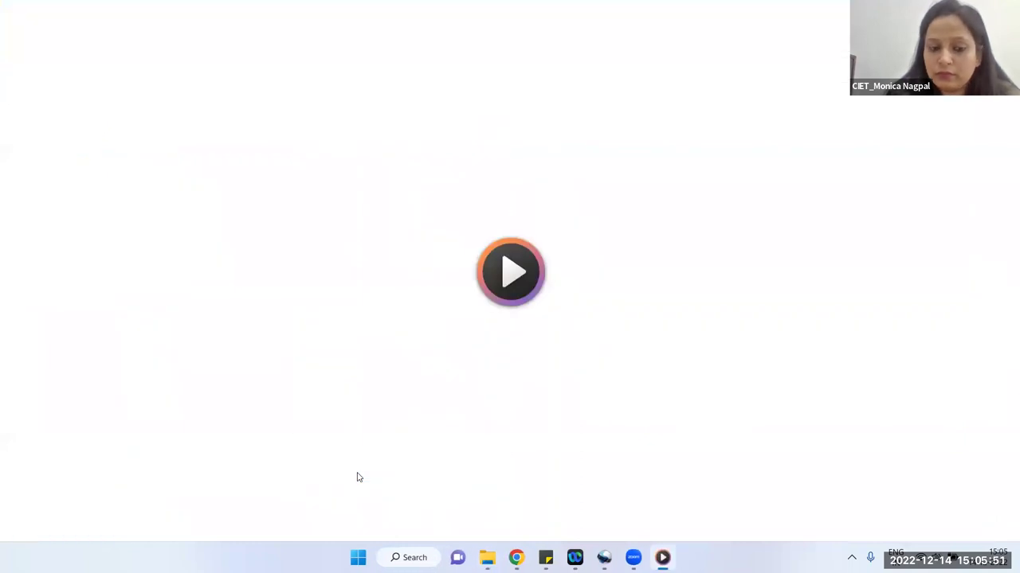
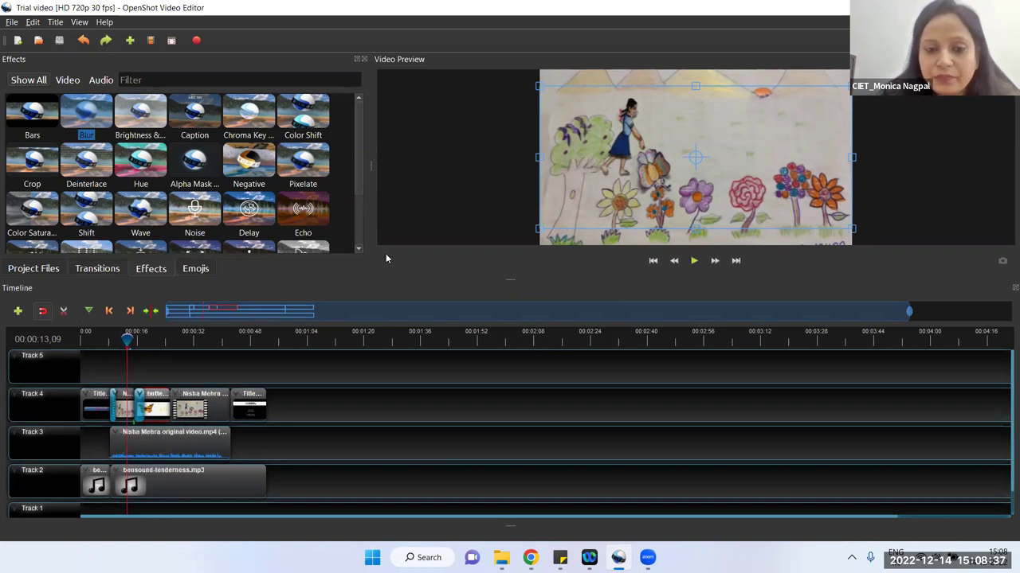
Scroll the timeline down to reveal the lower tracks.
scroll(385, 258, "down", 1)
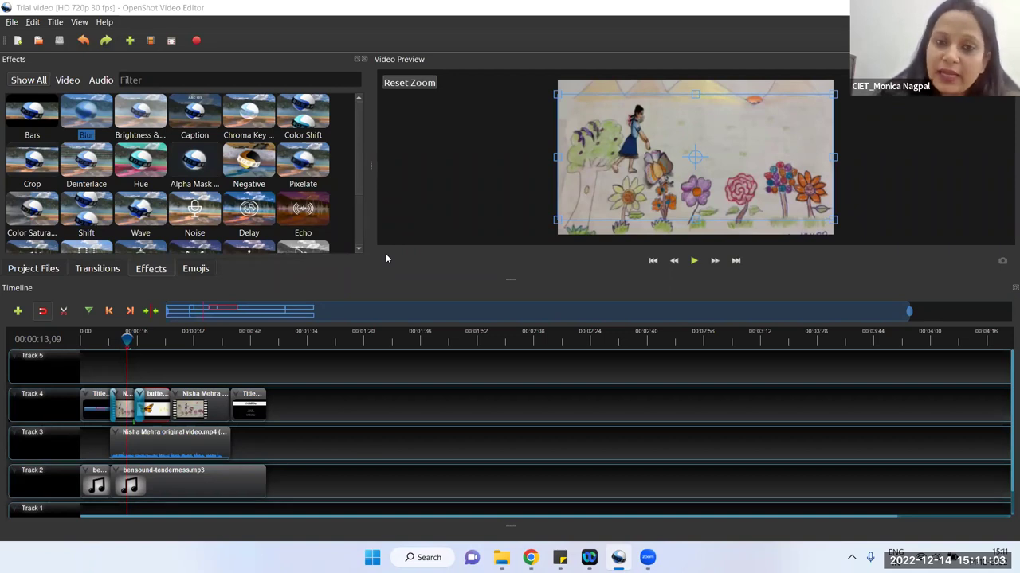
left_click(12, 23)
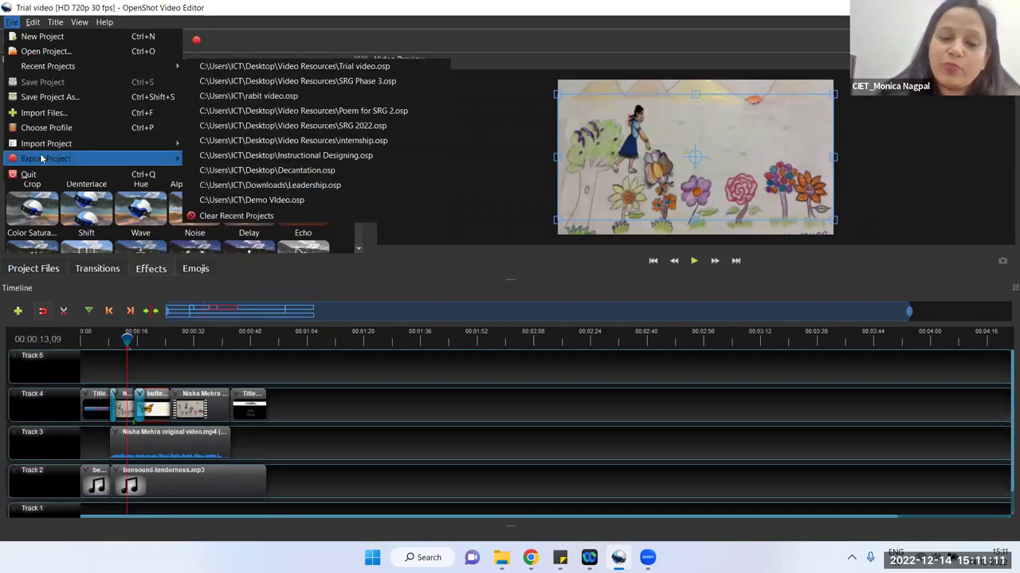
mouse_move(42, 159)
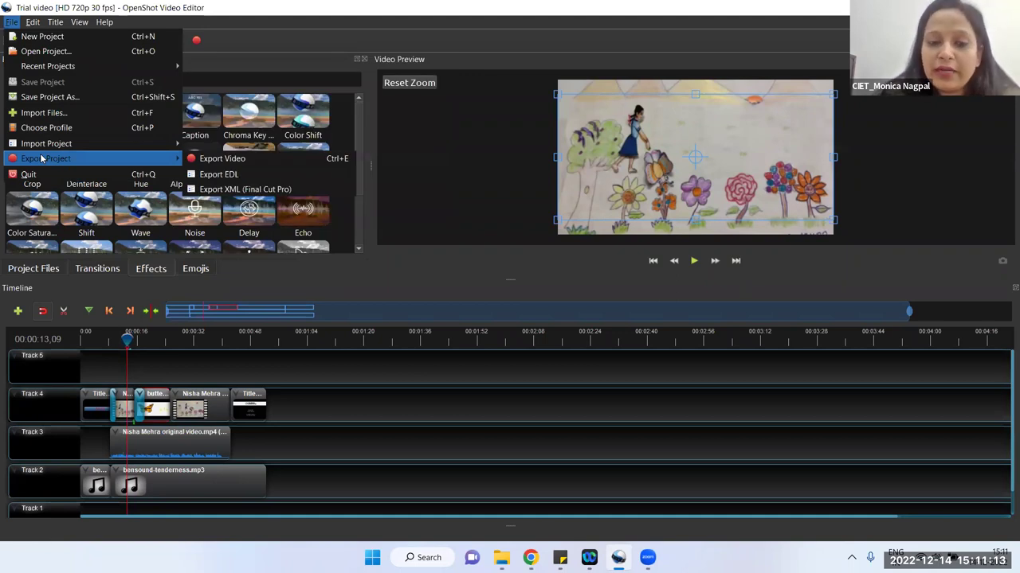
left_click(379, 241)
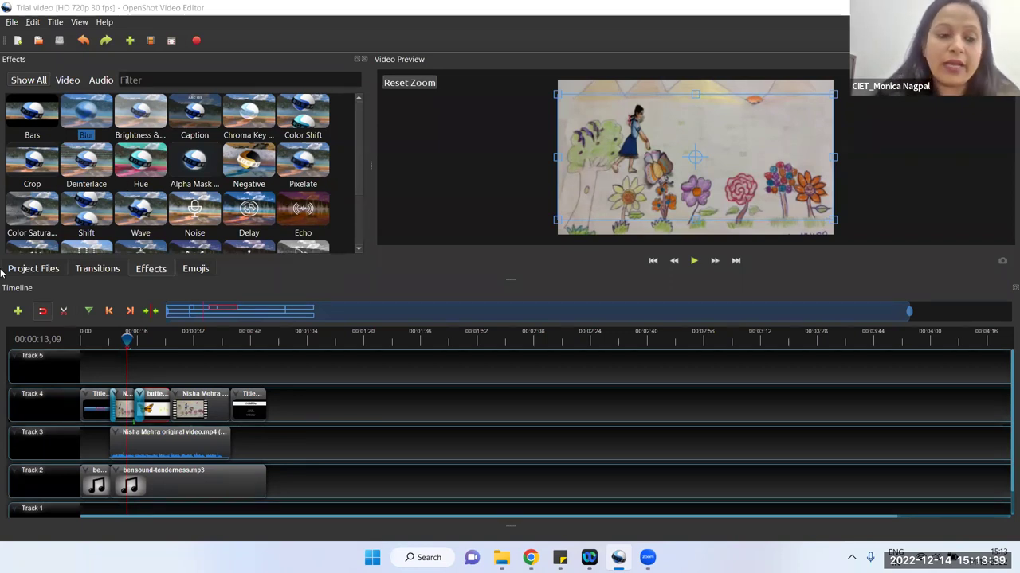
Place butterfly logo.jpg on Track 5 starting at about 8 seconds.
left_click(157, 376)
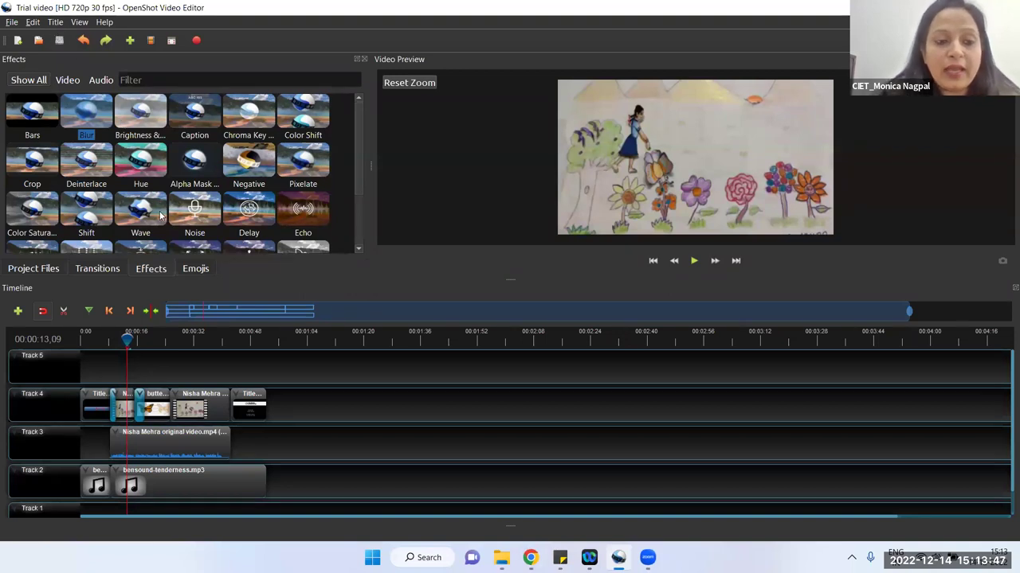
left_click(32, 271)
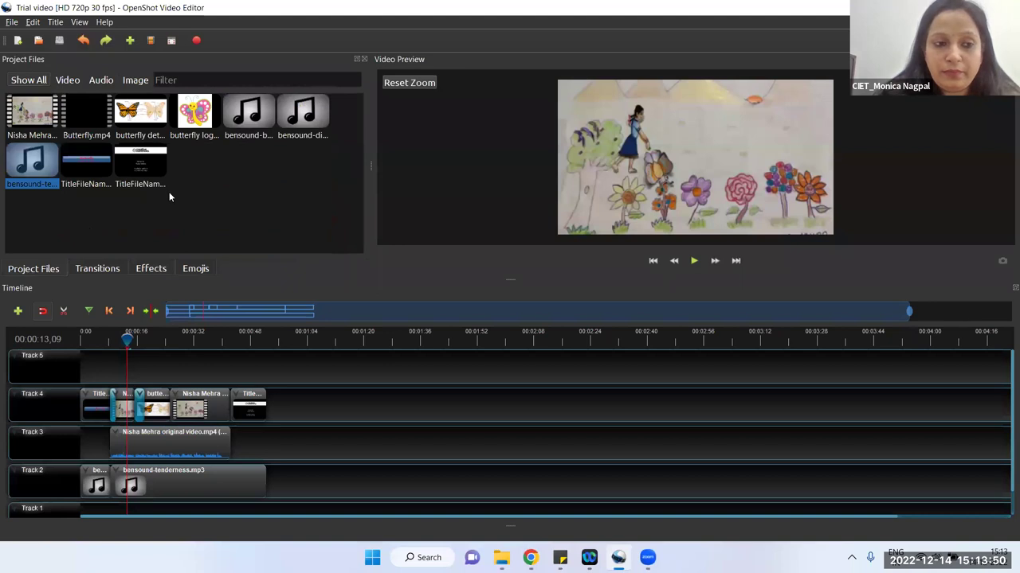
left_click(194, 111)
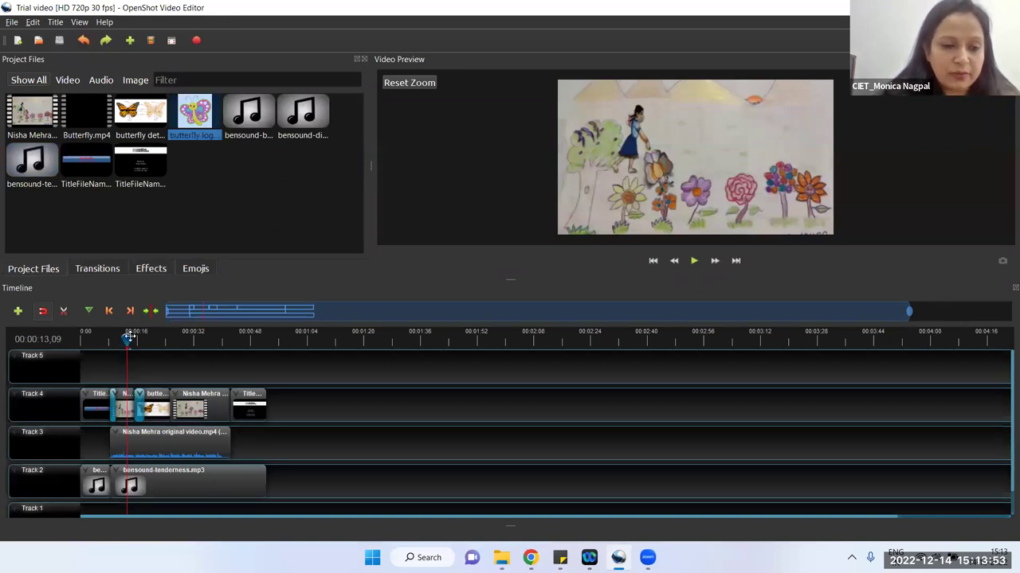
left_click_drag(127, 334, 110, 334)
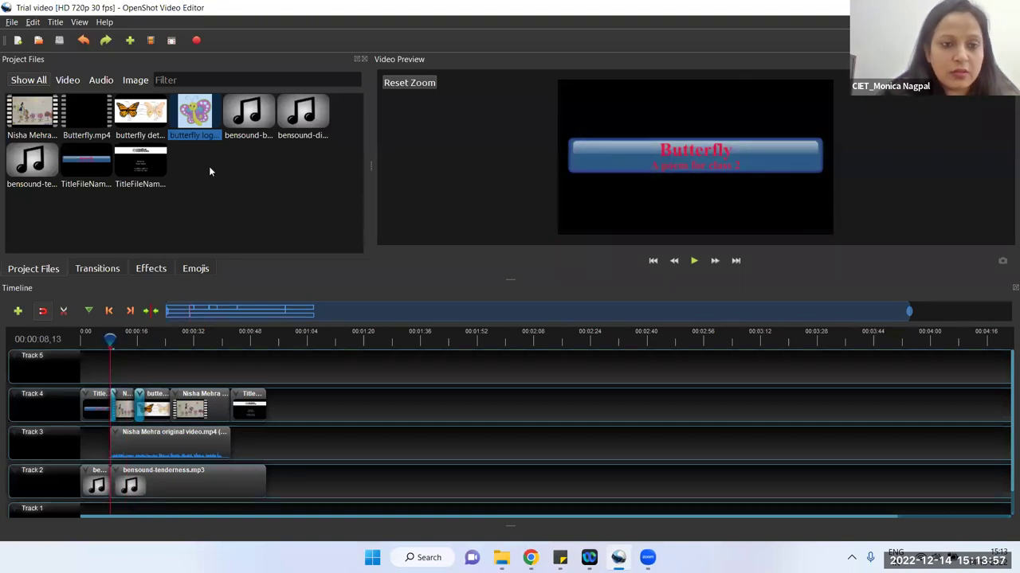
left_click_drag(192, 117, 113, 374)
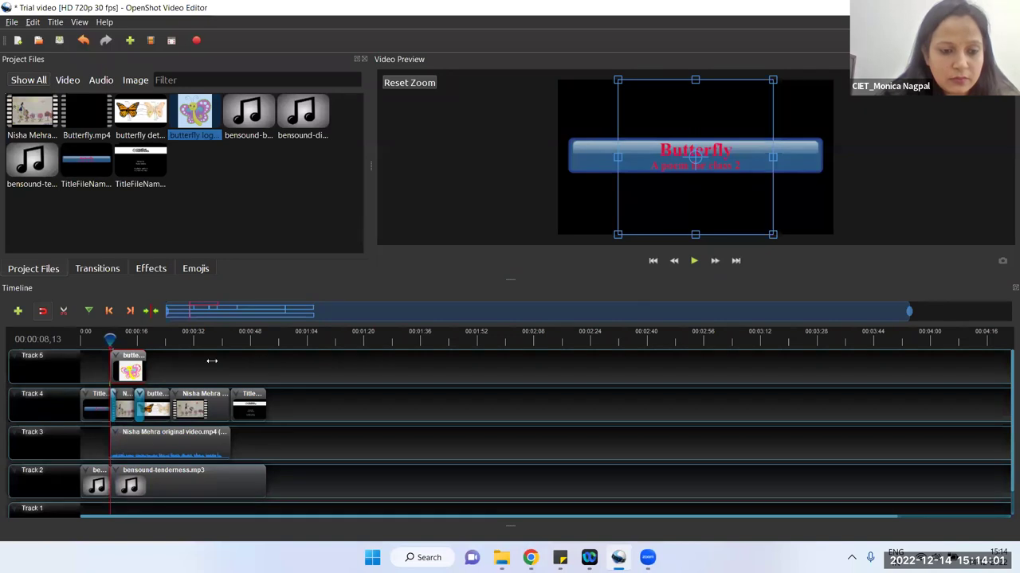
Lengthen the logo clip to end with the video, then play back to check the overlay.
left_click_drag(259, 363, 227, 364)
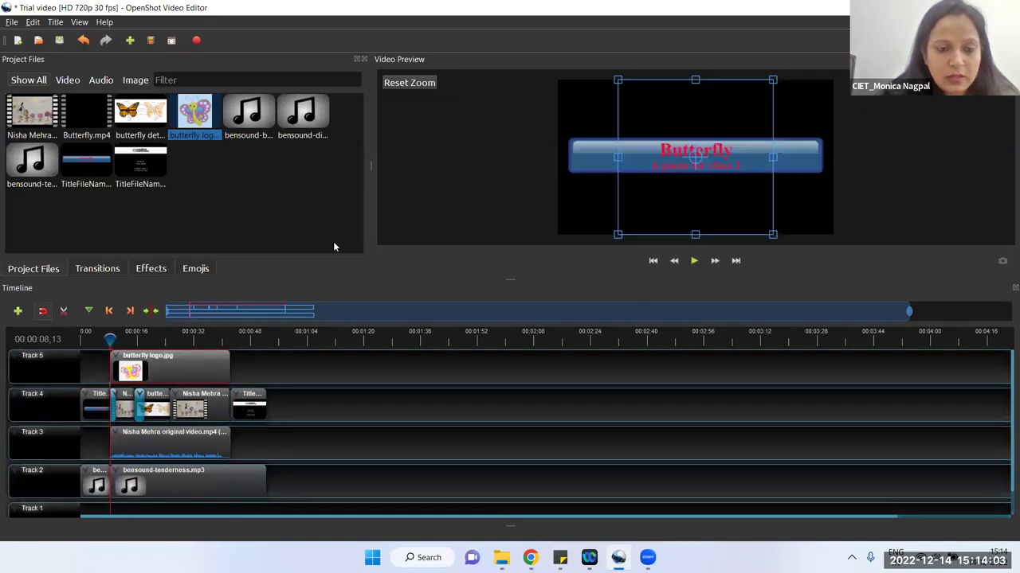
left_click(695, 260)
left_click(696, 262)
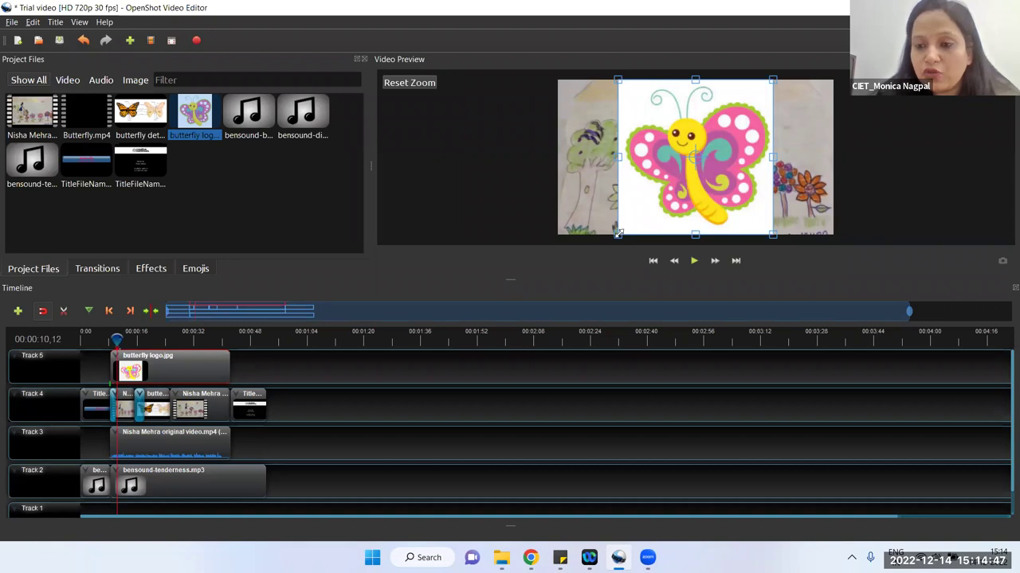
Scale the butterfly logo down in the preview and drag it into the top-right corner.
left_click_drag(617, 234, 651, 188)
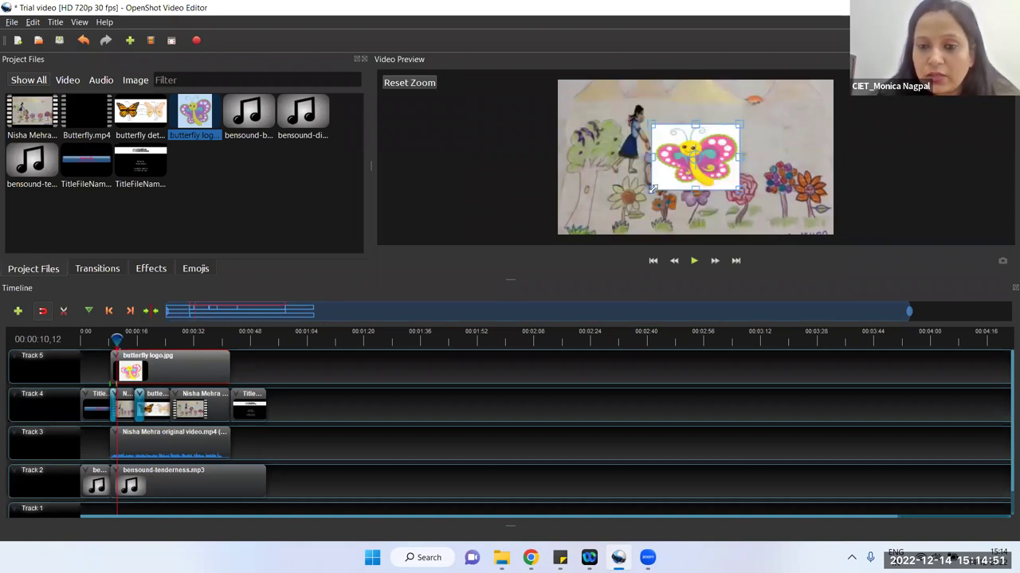
left_click_drag(650, 189, 663, 177)
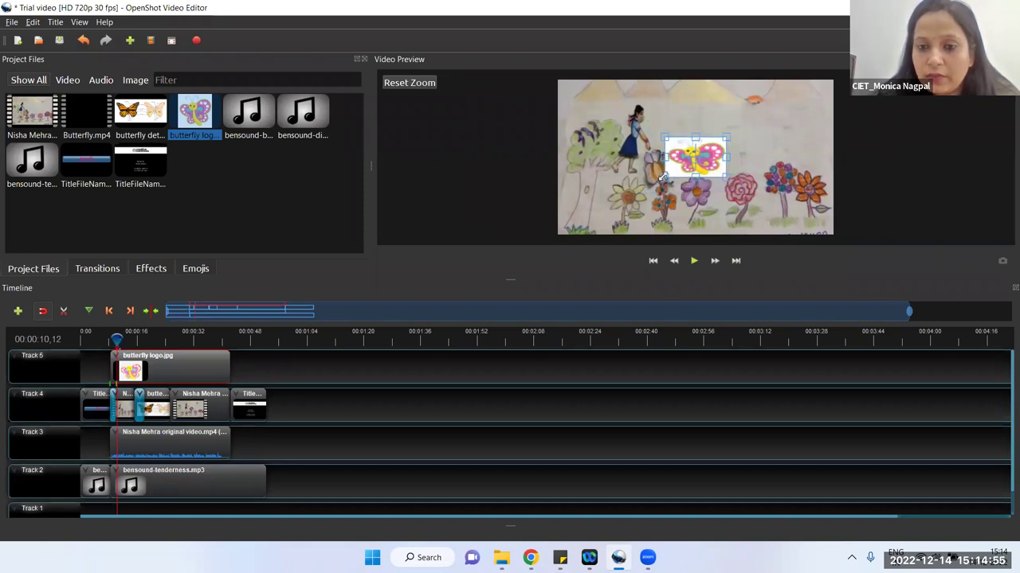
left_click_drag(664, 175, 669, 170)
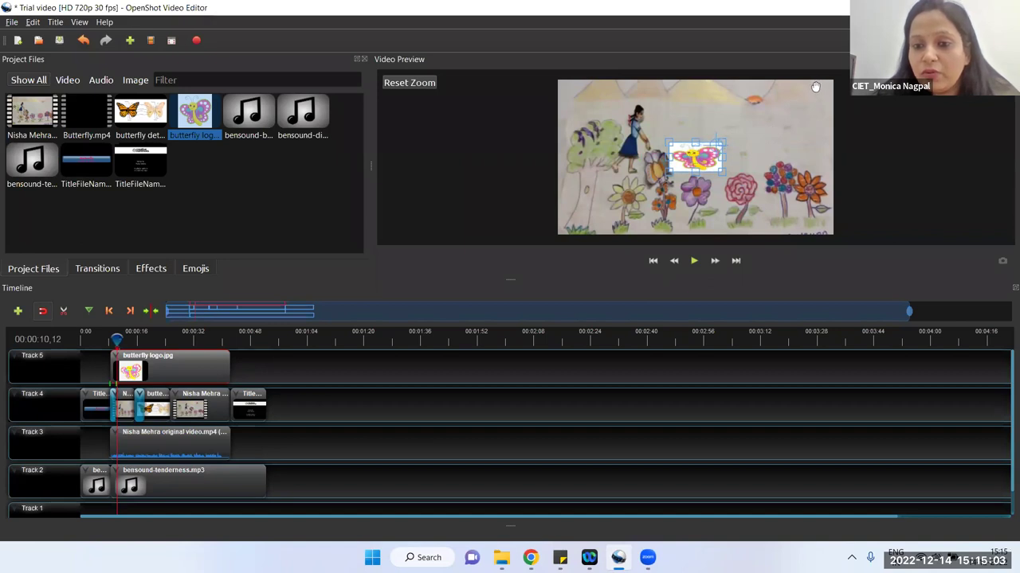
left_click_drag(703, 160, 812, 102)
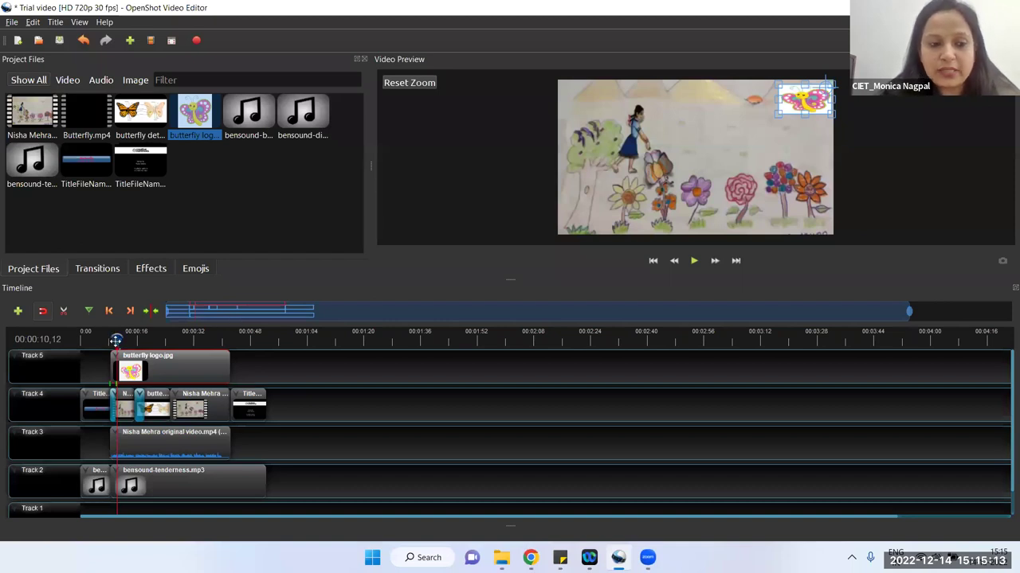
left_click_drag(115, 340, 109, 339)
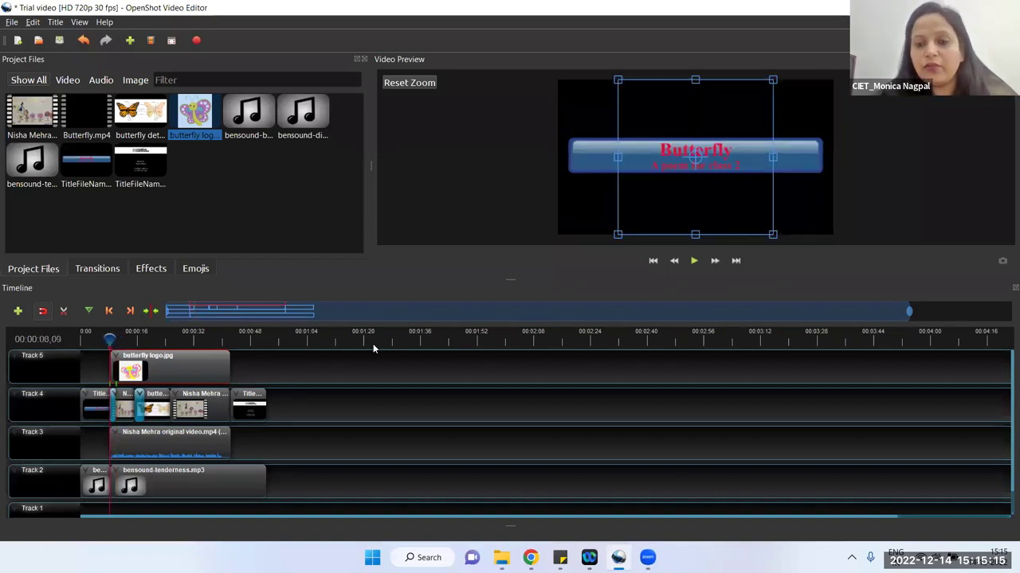
Play the sequence to about 15 seconds to check the corner logo, then save the project.
left_click(694, 266)
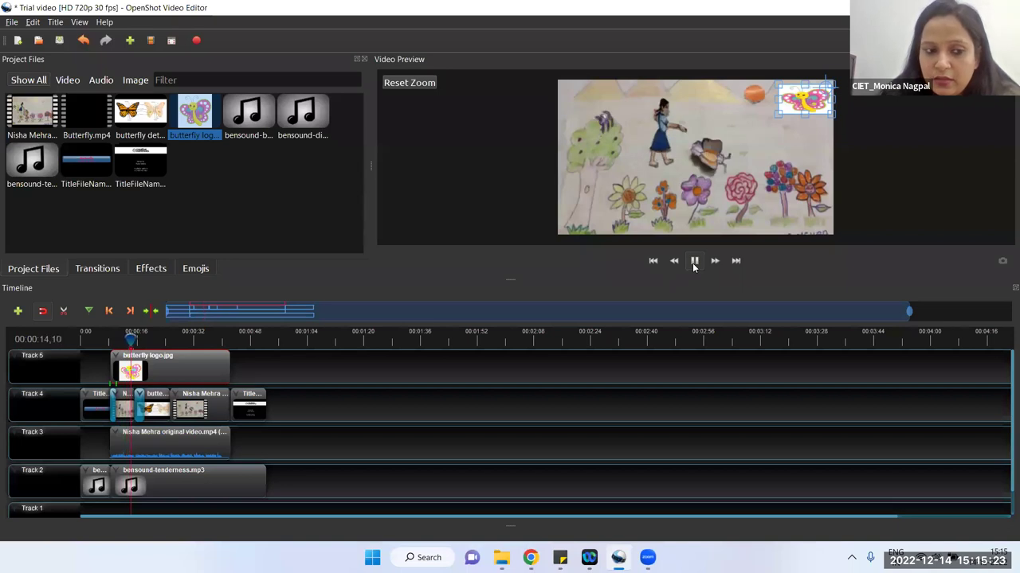
left_click(693, 266)
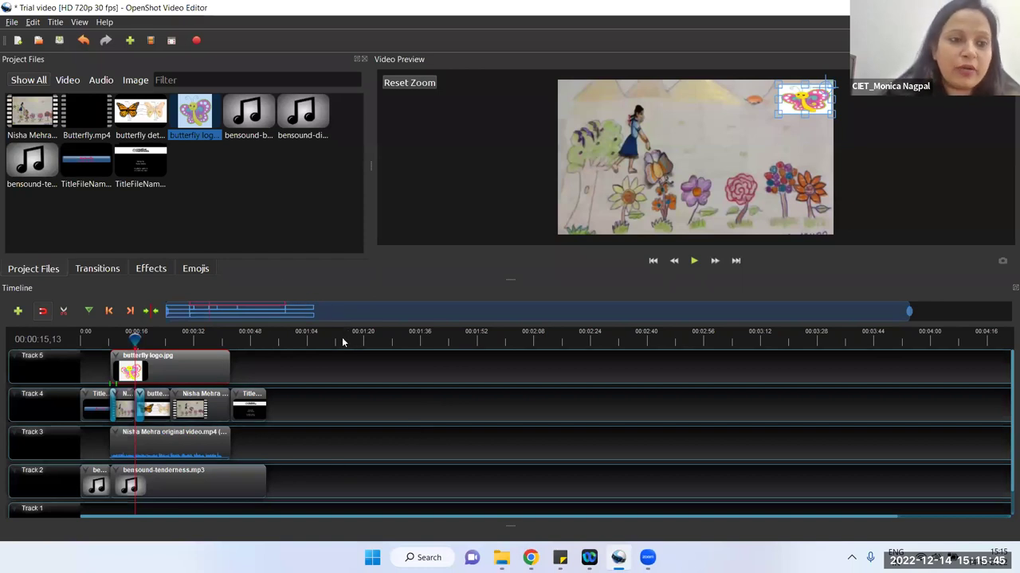
left_click(59, 41)
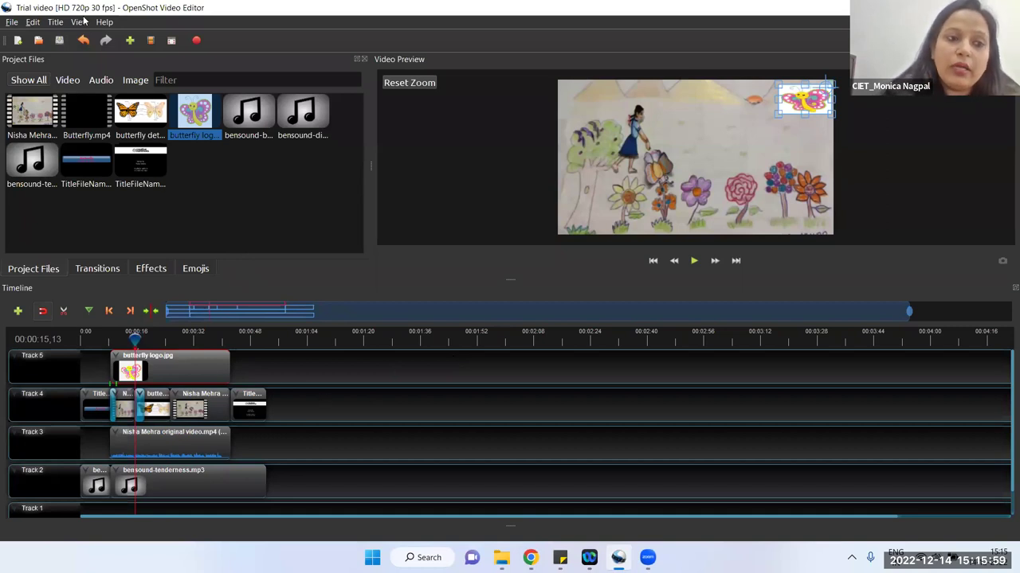
Import the Chroma video (1) MP4 and JPG files from Video Resources.
left_click(11, 22)
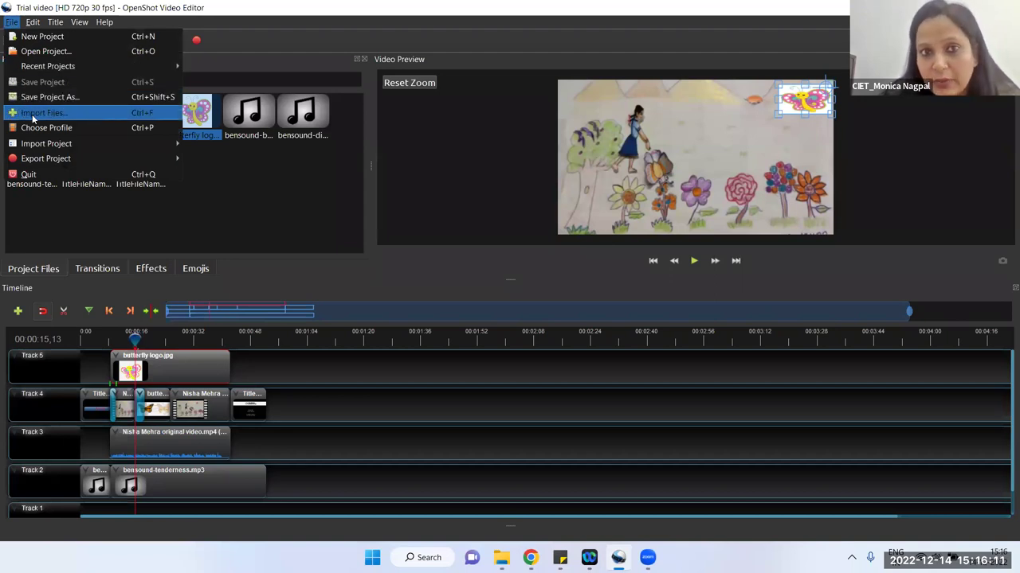
left_click(34, 114)
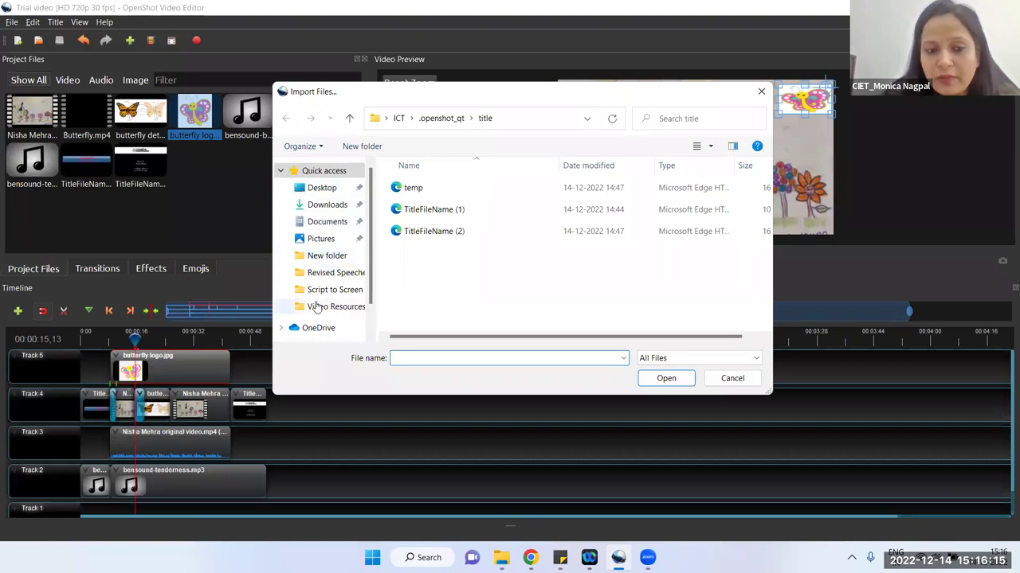
left_click(317, 308)
scroll(448, 291, "down", 2)
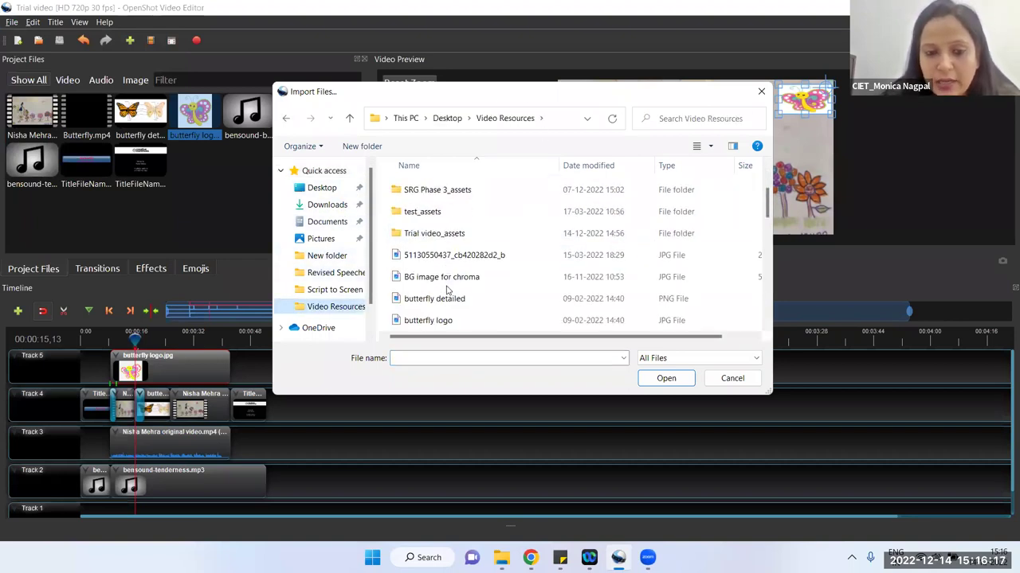
scroll(448, 290, "down", 3)
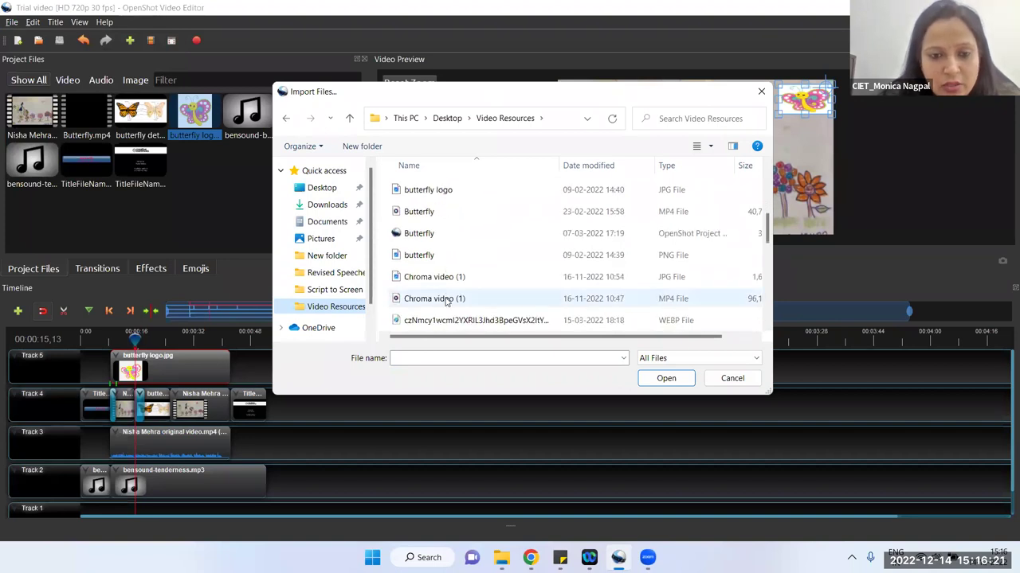
left_click(446, 299)
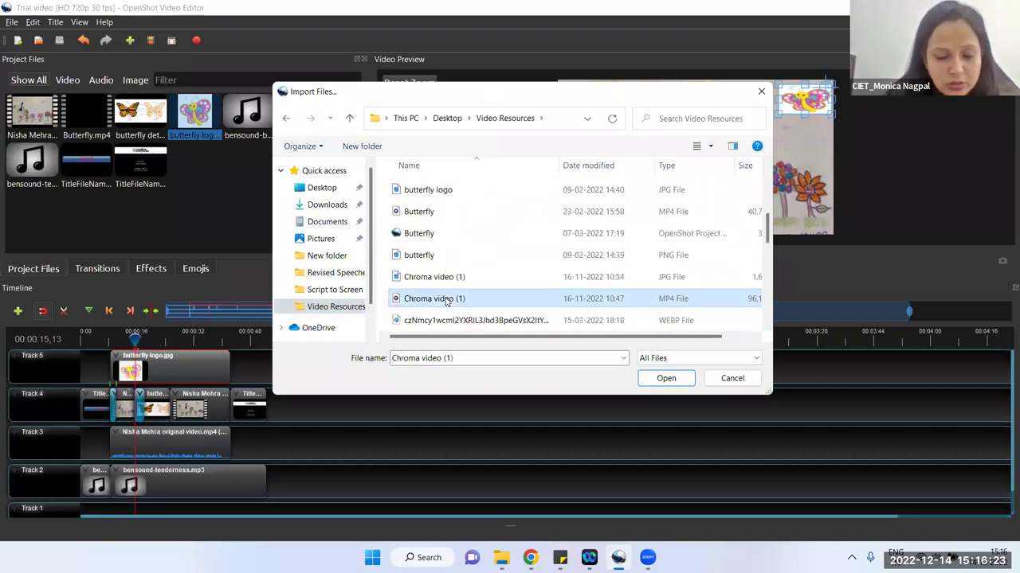
key("shift+Up")
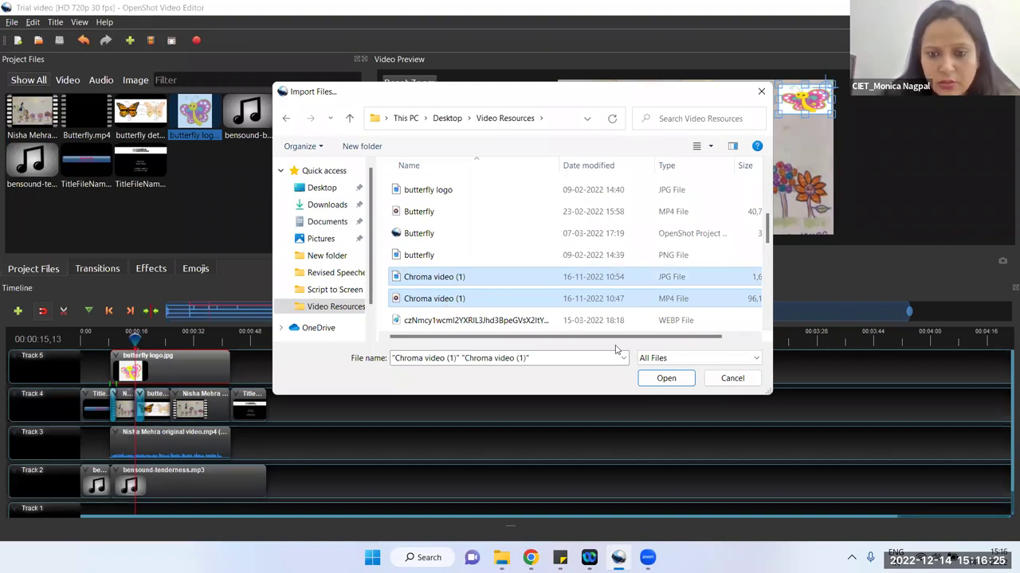
left_click(666, 378)
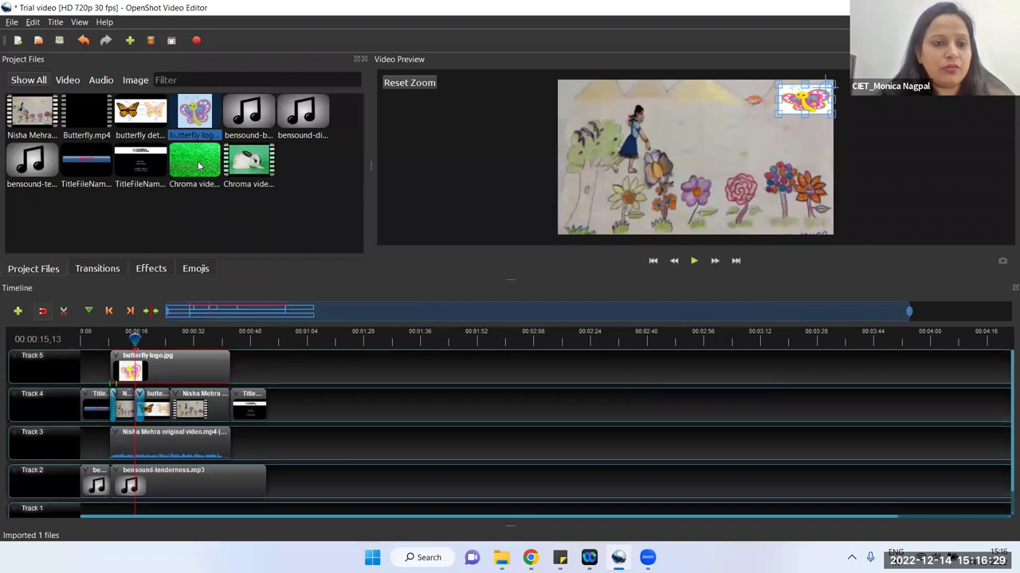
Import the 'BG image for chroma' file from Video Resources.
left_click(131, 40)
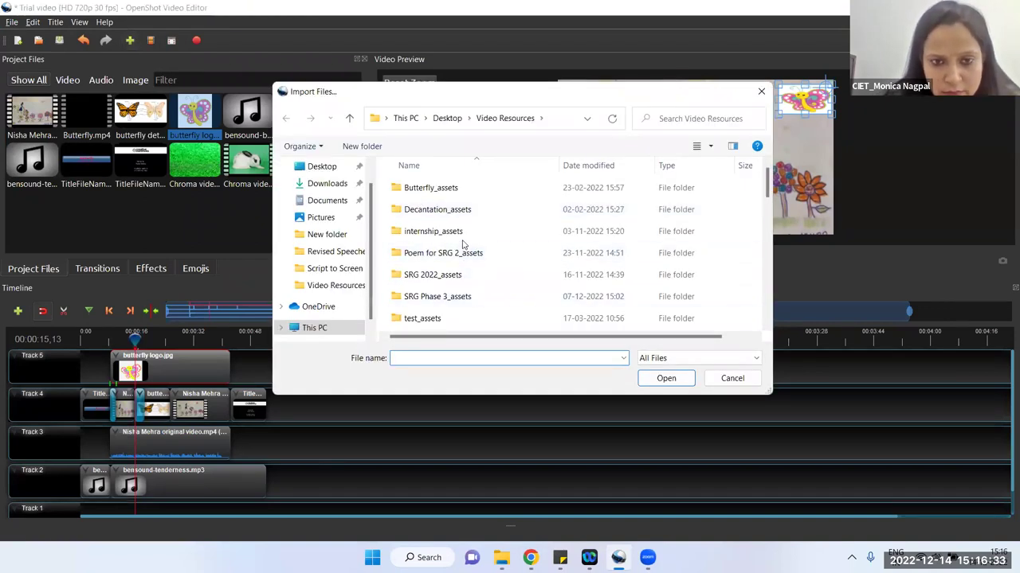
left_click(455, 227)
key("Down")
key("Down")
key("Down")
key("Down")
key("Down")
key("Down")
key("Down")
key("Down")
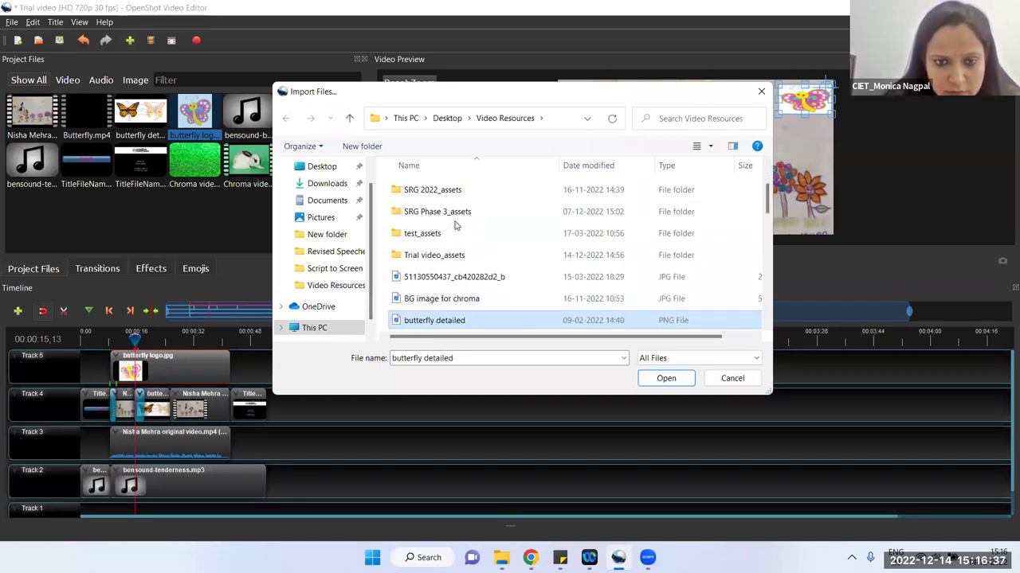
left_click(454, 302)
left_click(661, 377)
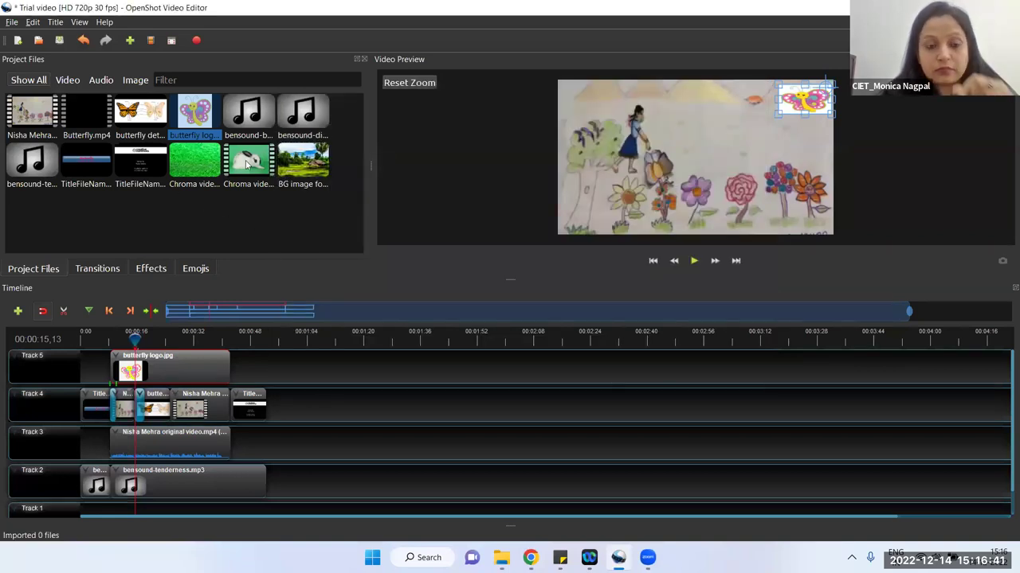
Place the rabbit Chroma video on Track 4 and preview it.
left_click_drag(249, 164, 355, 403)
left_click(349, 334)
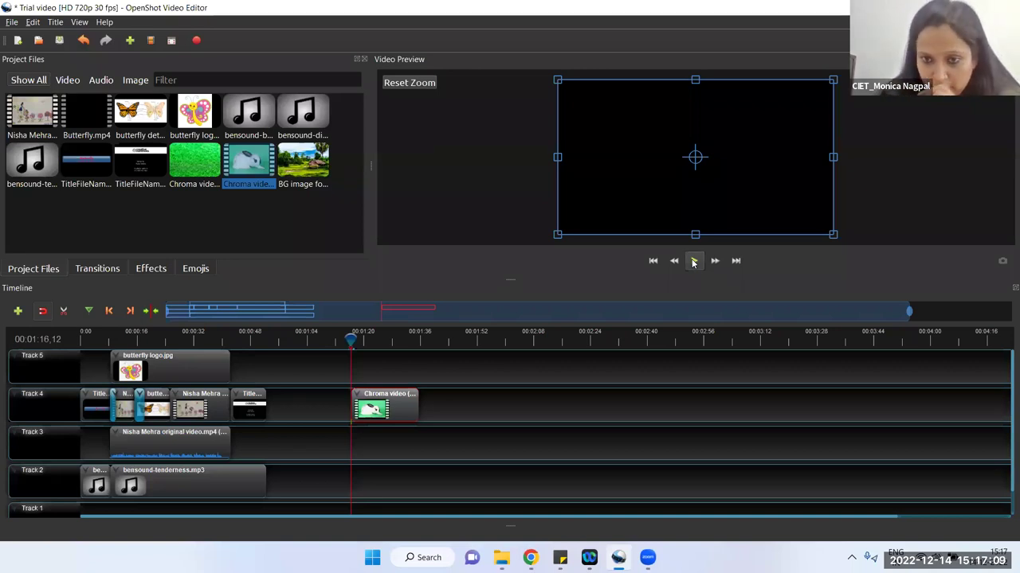
left_click(694, 261)
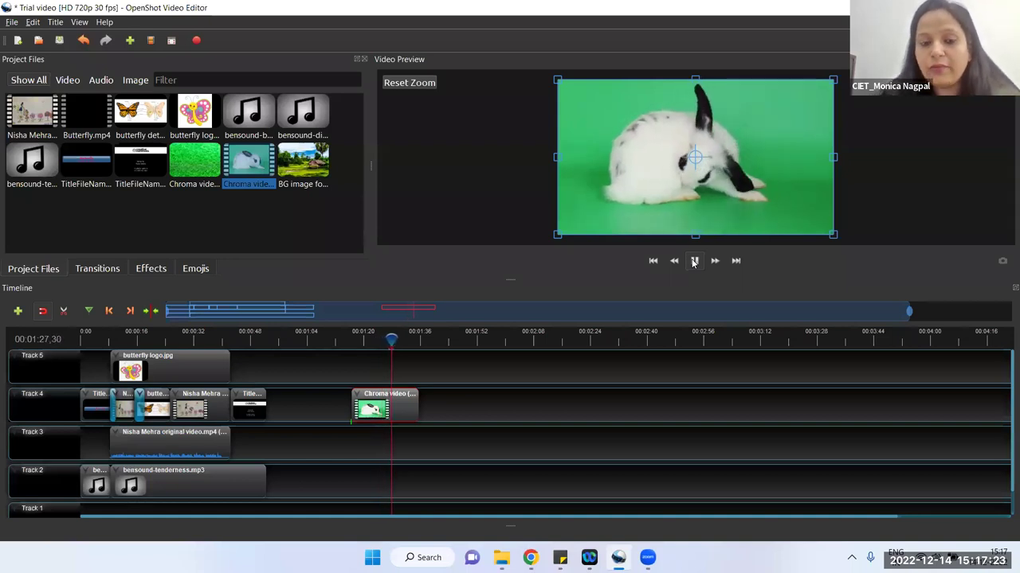
left_click(694, 261)
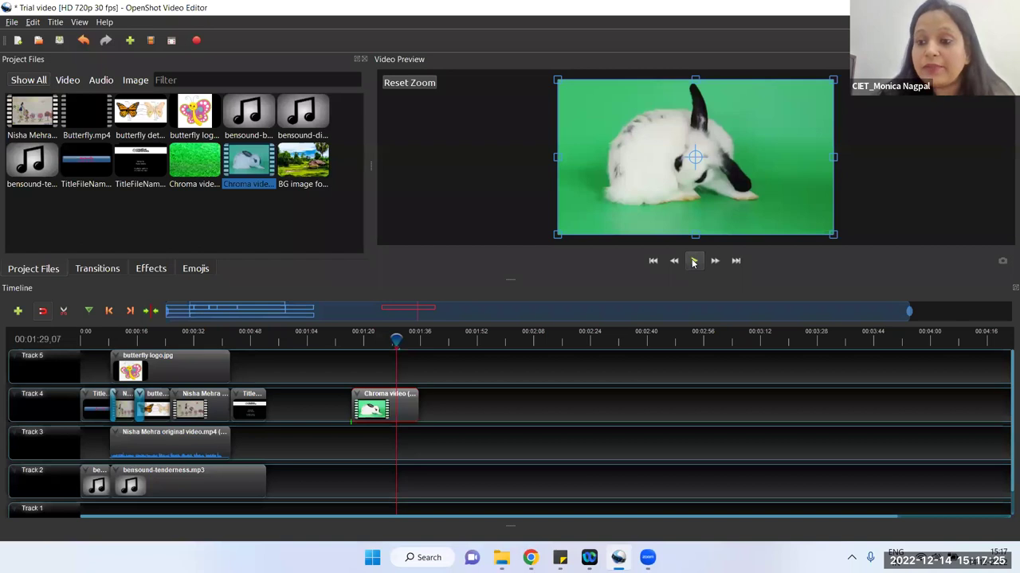
Put BG image for chroma on Track 3 under the rabbit clip, stretched to match, and select the rabbit clip.
left_click_drag(310, 167, 353, 439)
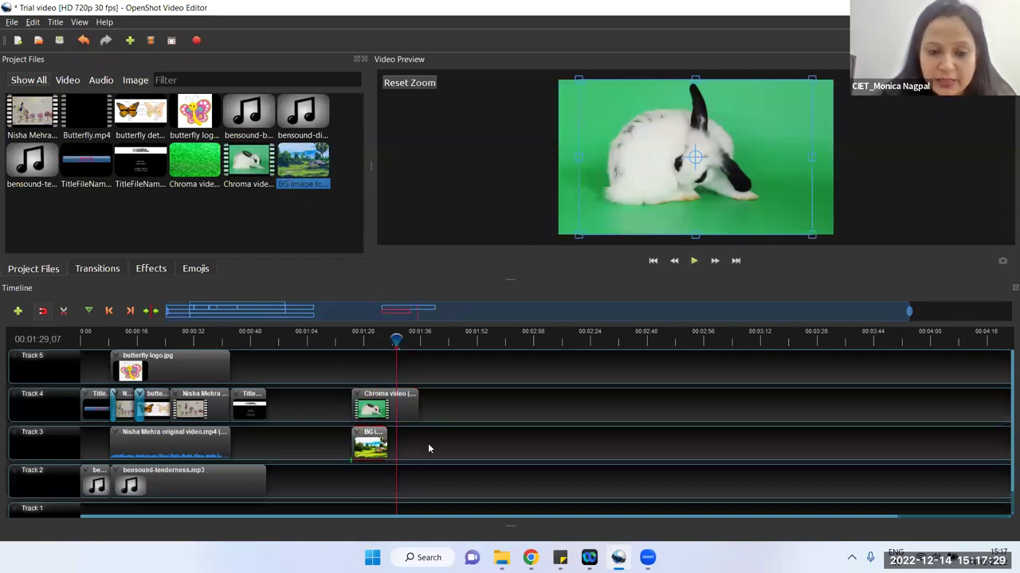
left_click_drag(390, 447, 420, 448)
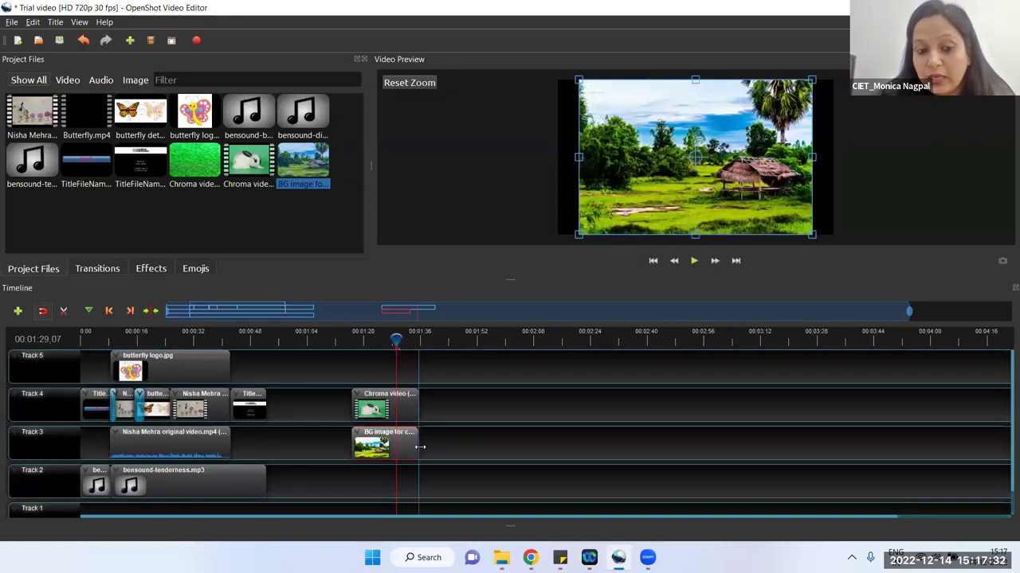
left_click(385, 341)
left_click_drag(363, 341, 351, 341)
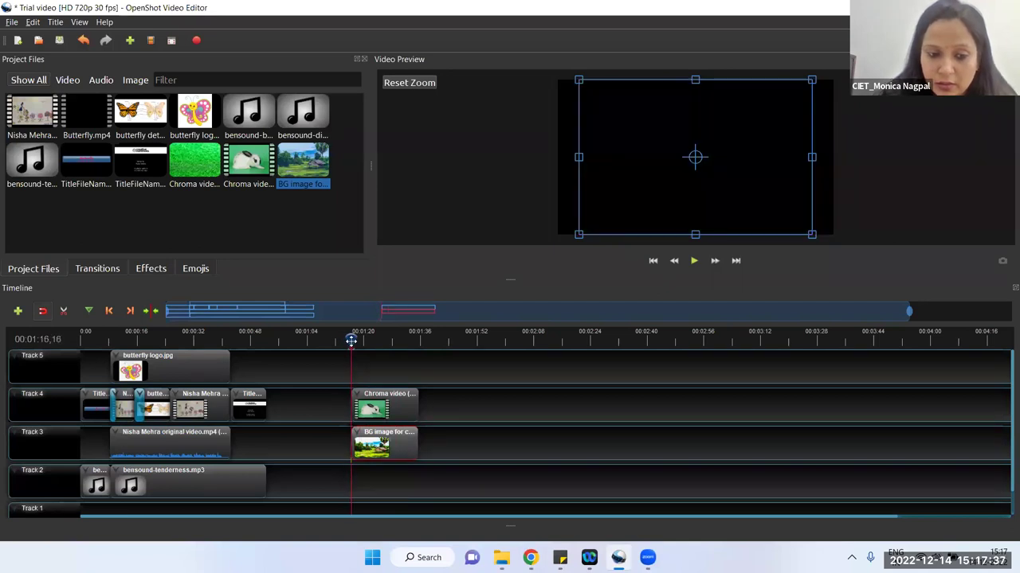
left_click(400, 411)
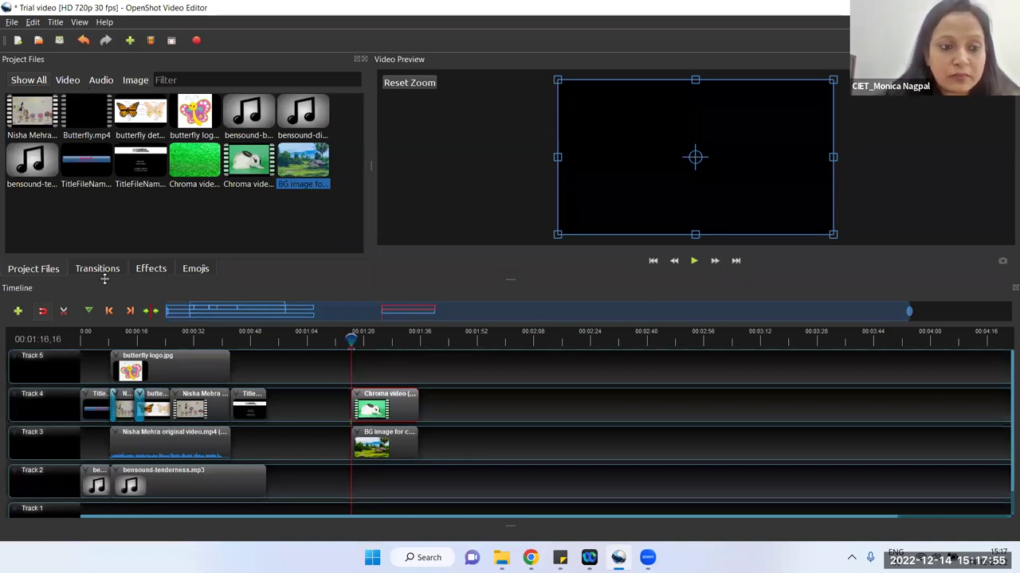
left_click(151, 269)
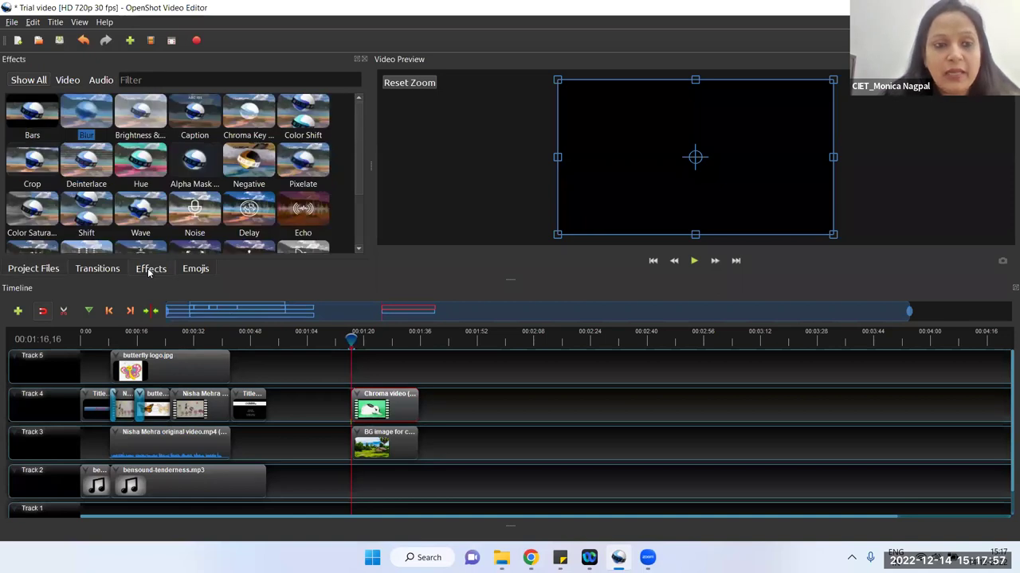
Drop Chroma Key onto the rabbit clip on Track 4 and show the effect's properties.
left_click(256, 112)
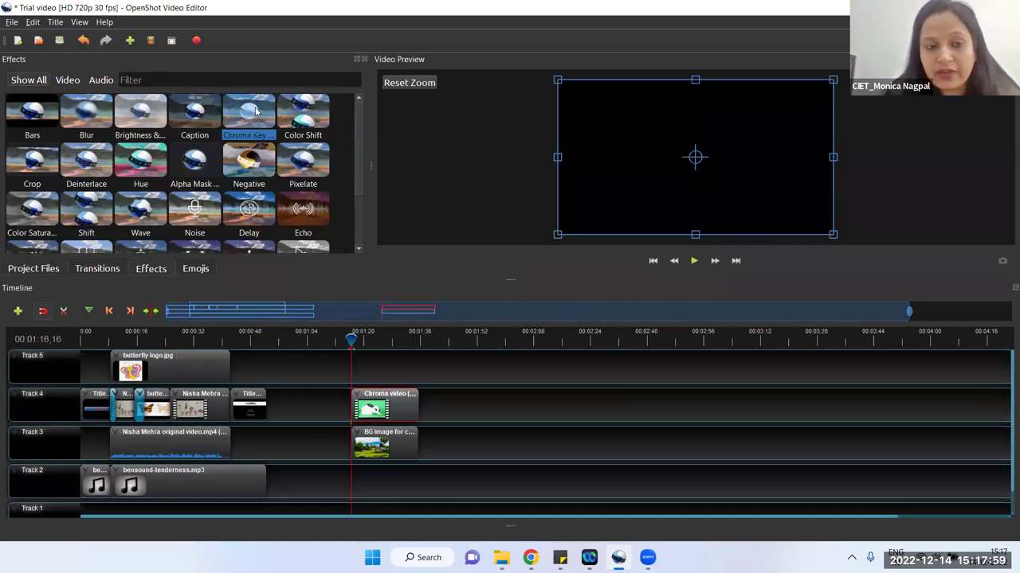
left_click_drag(256, 111, 367, 408)
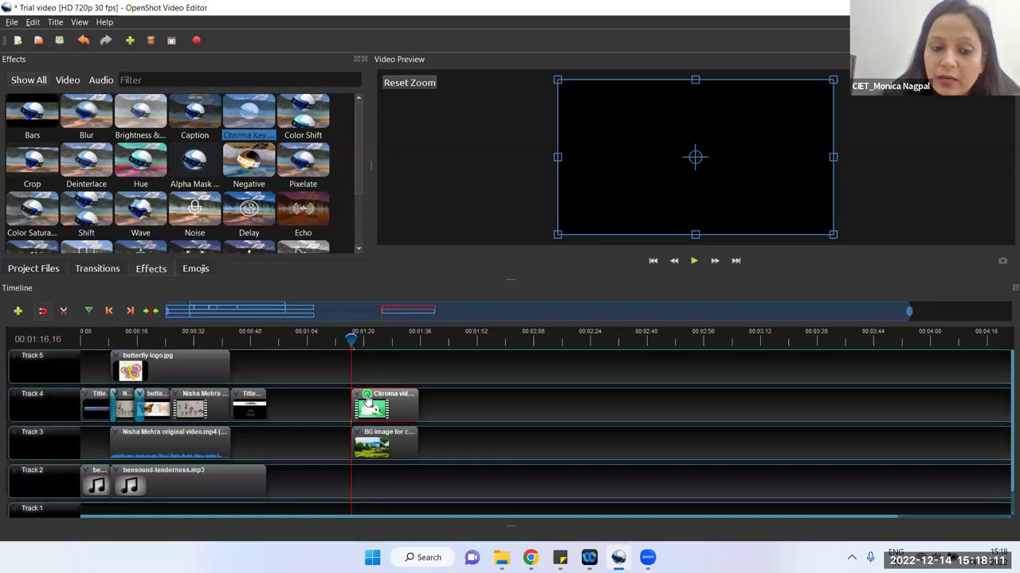
right_click(368, 398)
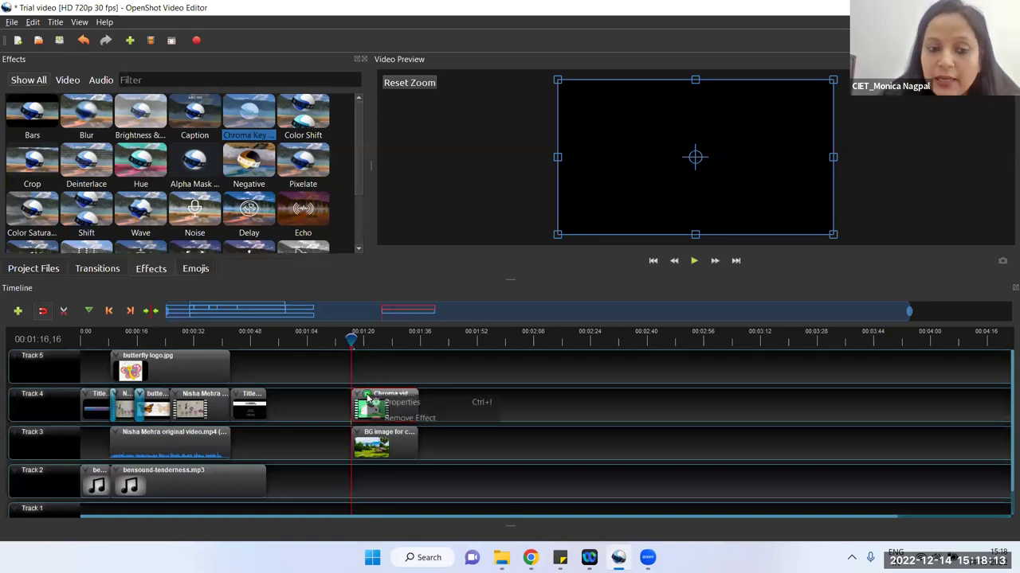
left_click(384, 401)
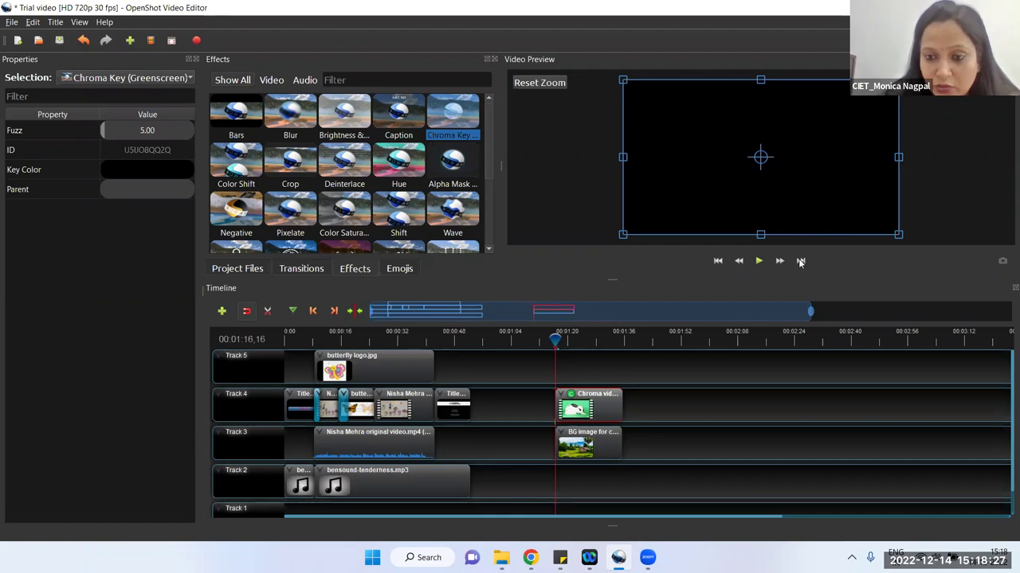
Play the rabbit clip and open the Key Color chooser, currently #000000.
left_click(761, 262)
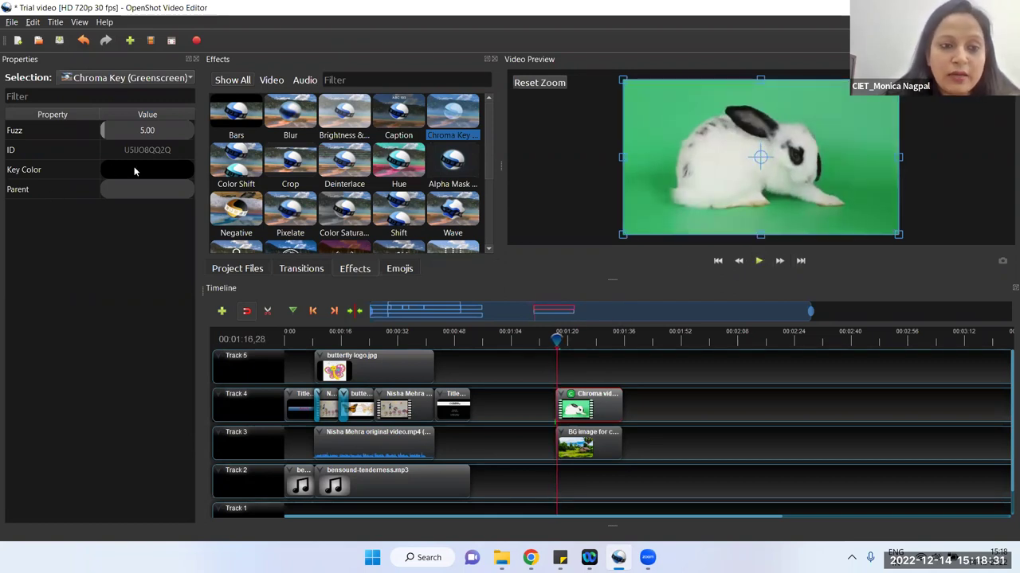
double_click(135, 171)
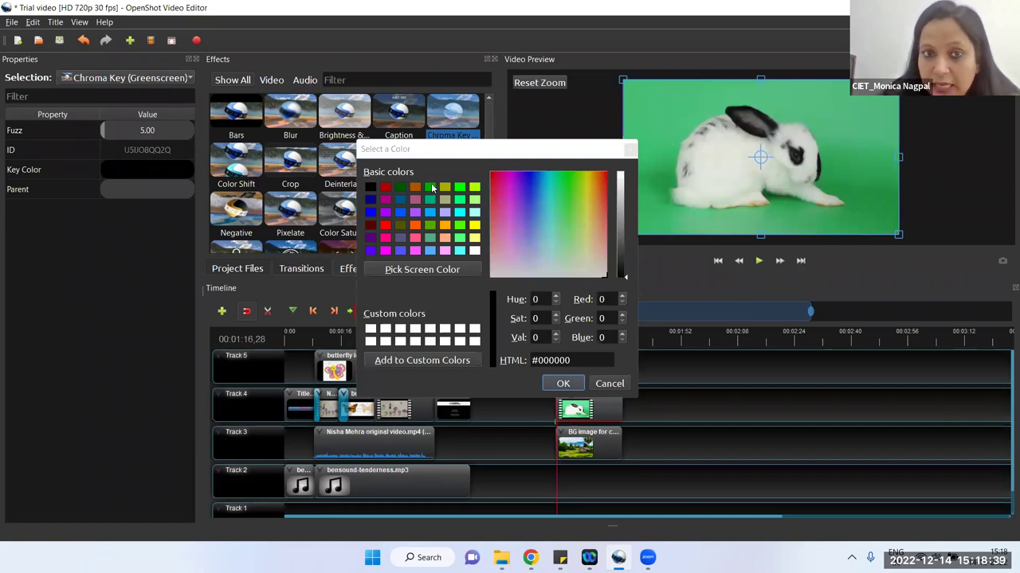
Sample the rabbit video's green backdrop from the preview, setting Key Color to #46bf78.
left_click(542, 172)
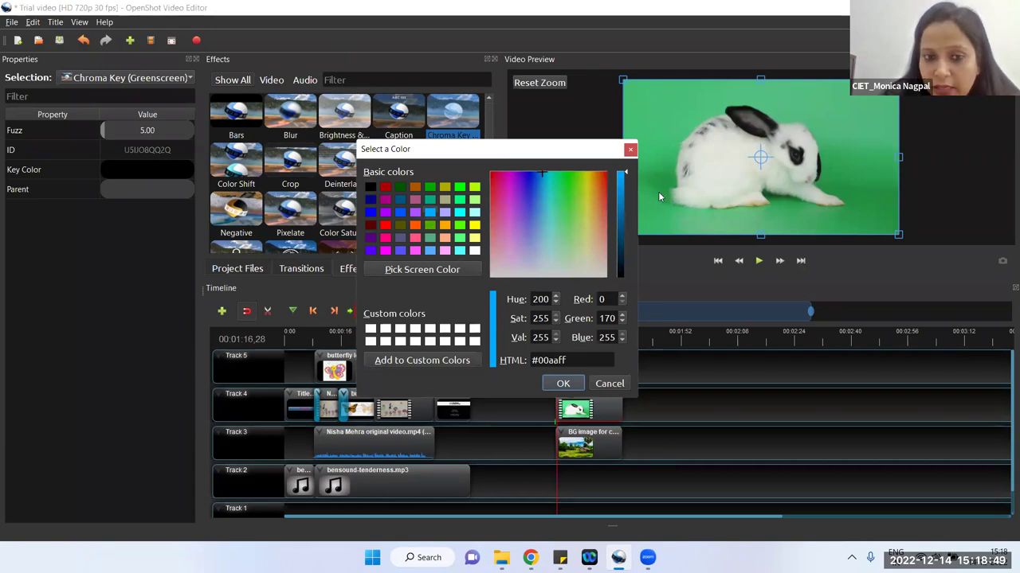
left_click(462, 199)
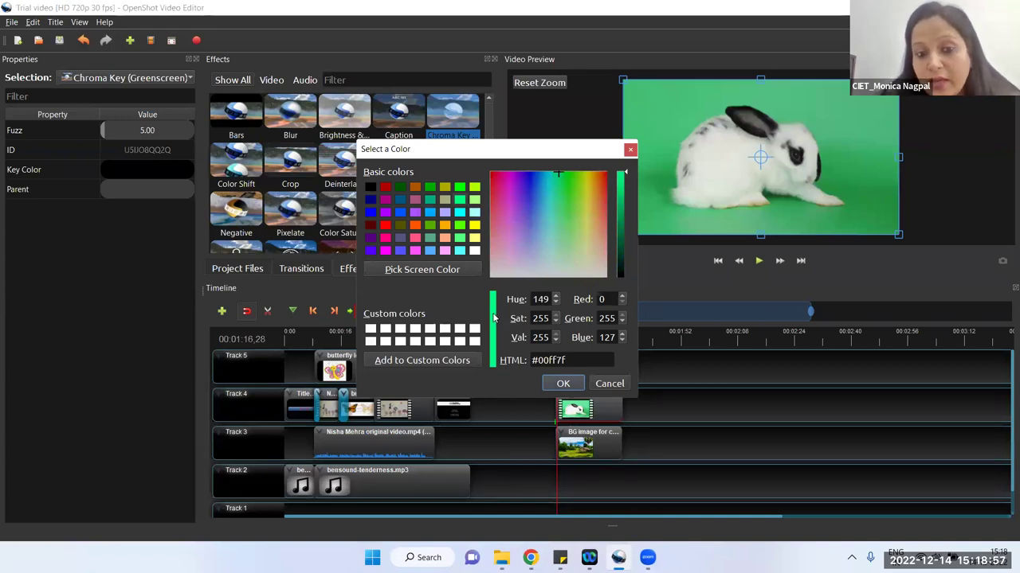
left_click(409, 272)
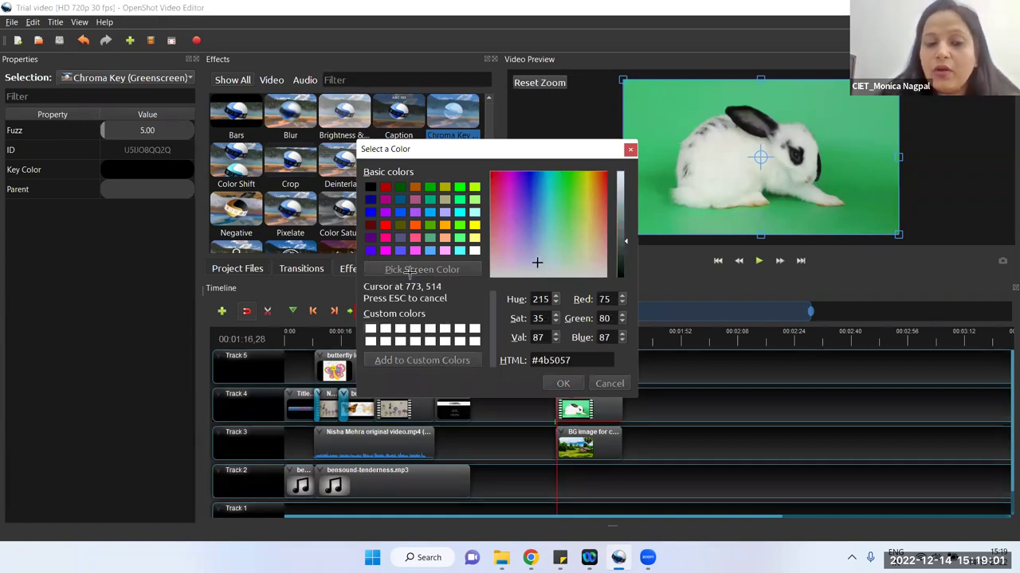
left_click(674, 96)
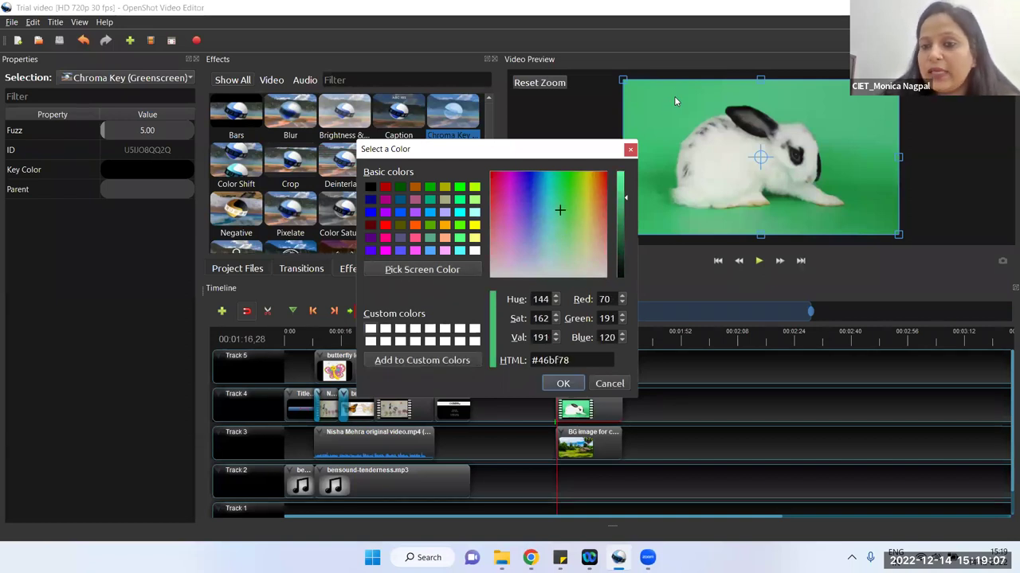
left_click(565, 384)
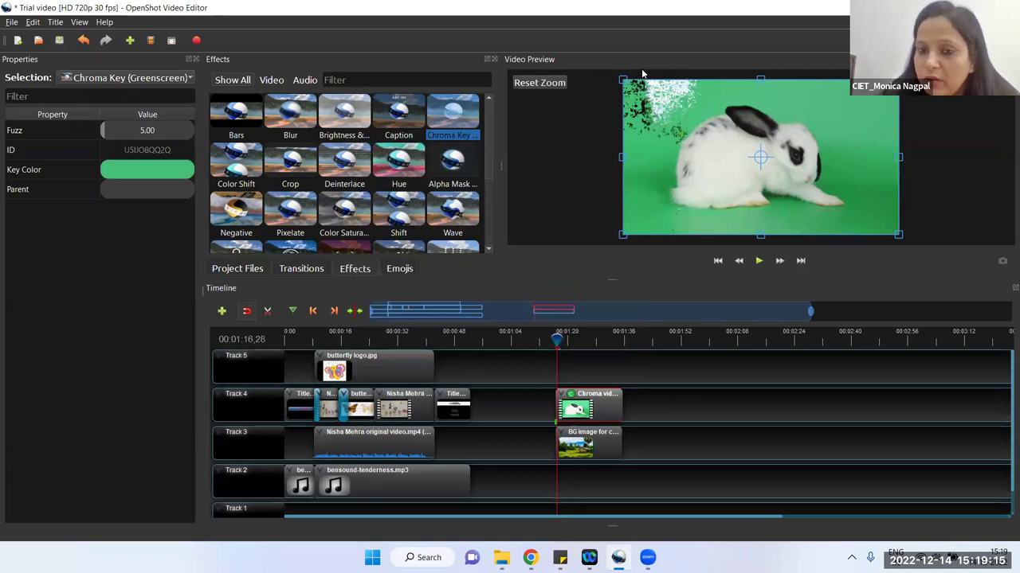
Try Chroma Key fuzz values of 30 and then 40.
left_click(147, 135)
double_click(147, 133)
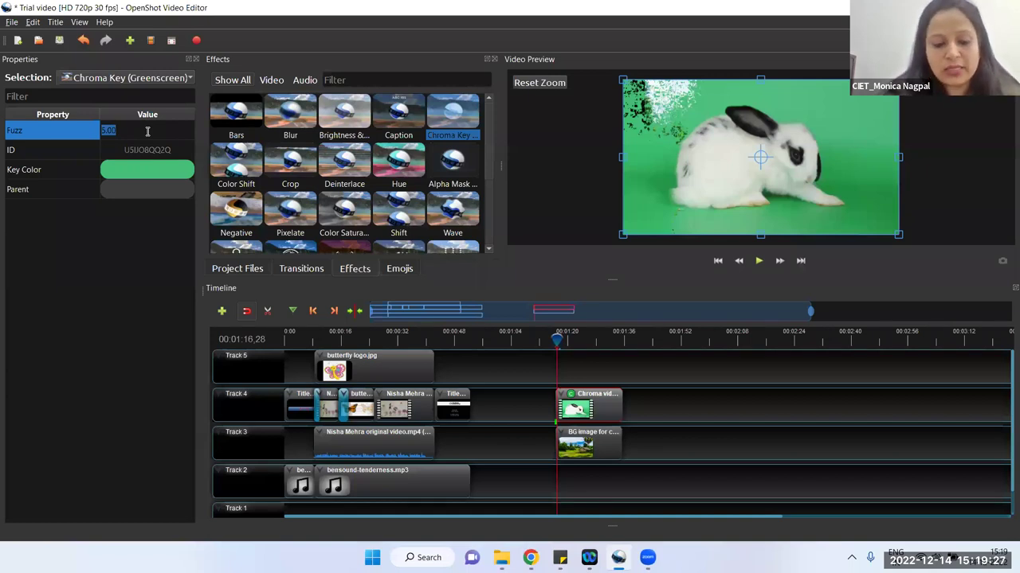
type("30")
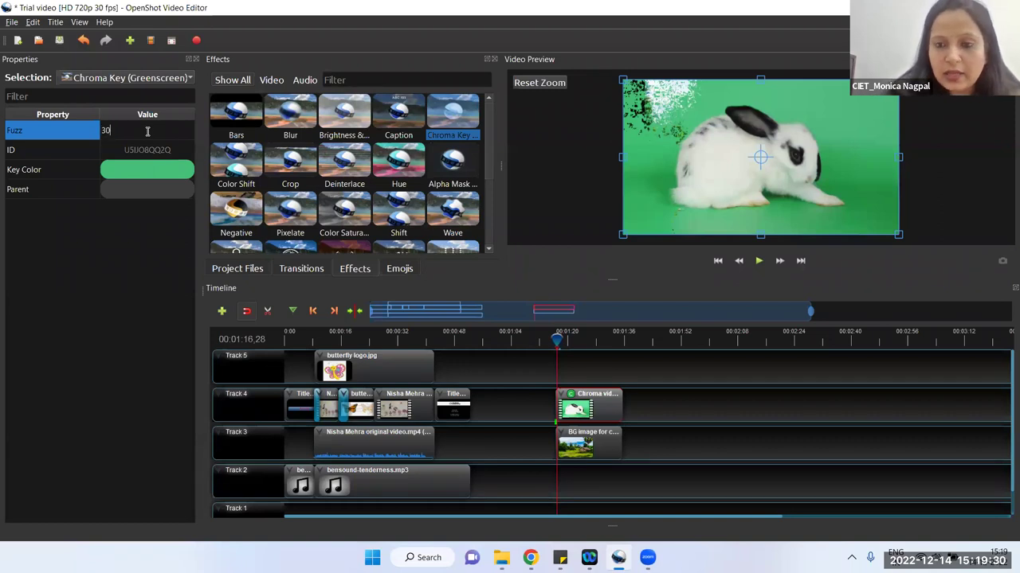
key("Return")
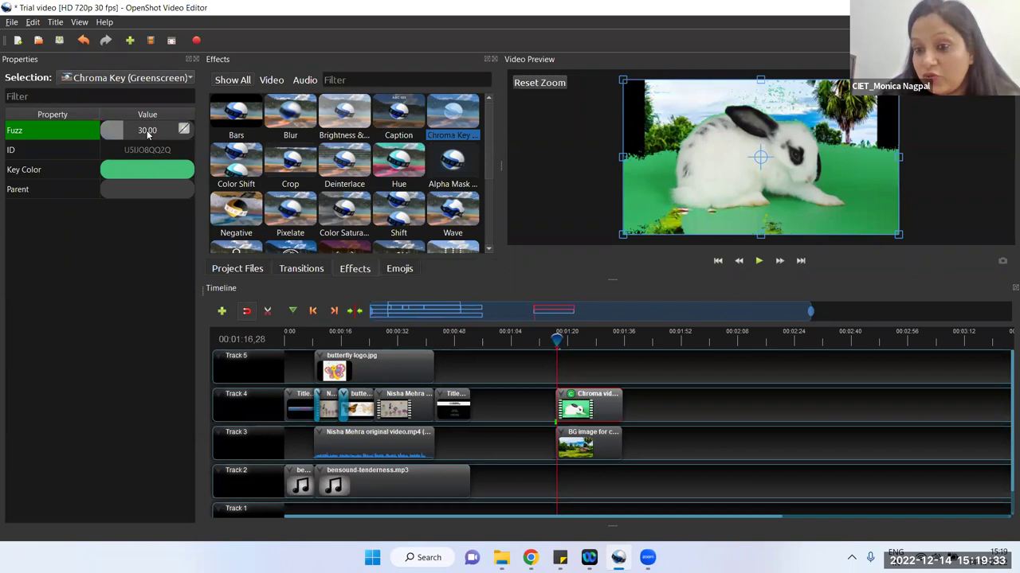
double_click(147, 133)
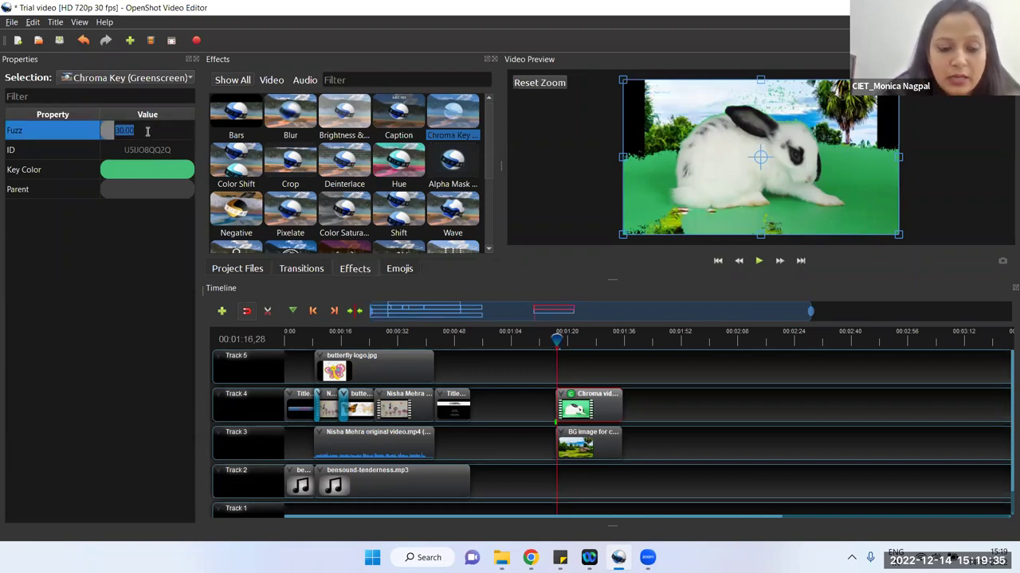
type("40")
key("Return")
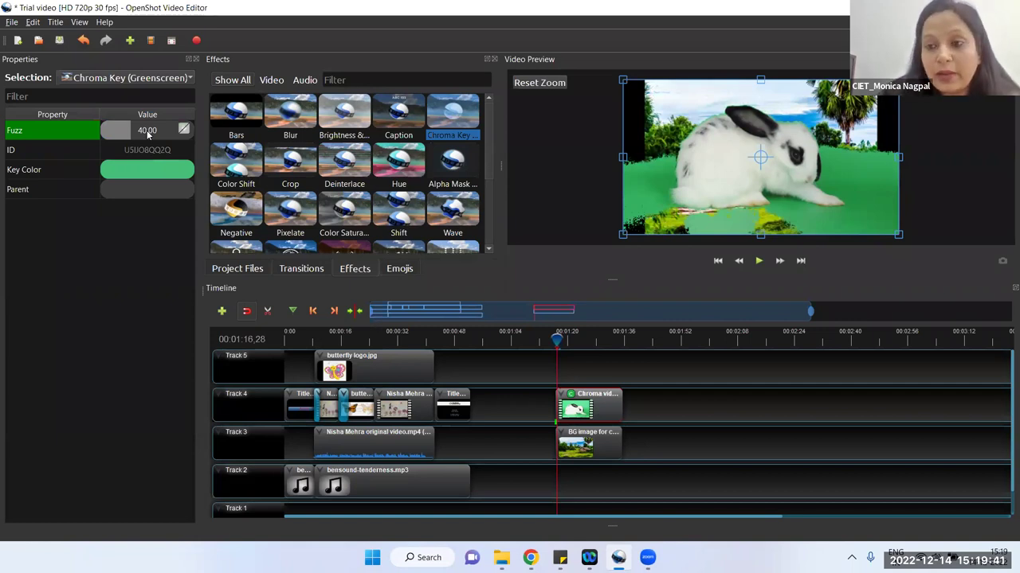
Raise the fuzz to 200, then bring it back down to 50.
double_click(147, 133)
type("200")
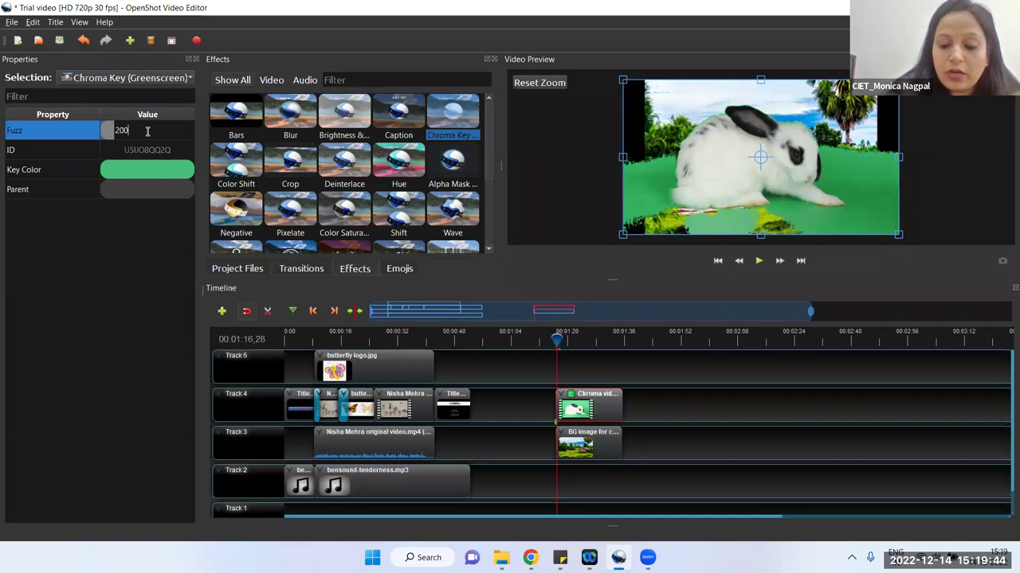
key("Return")
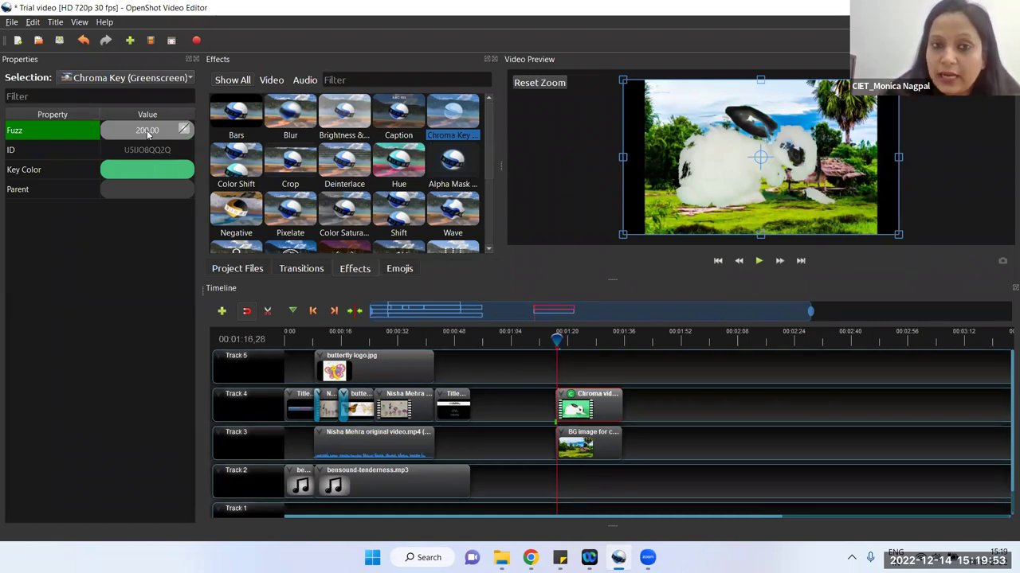
double_click(147, 133)
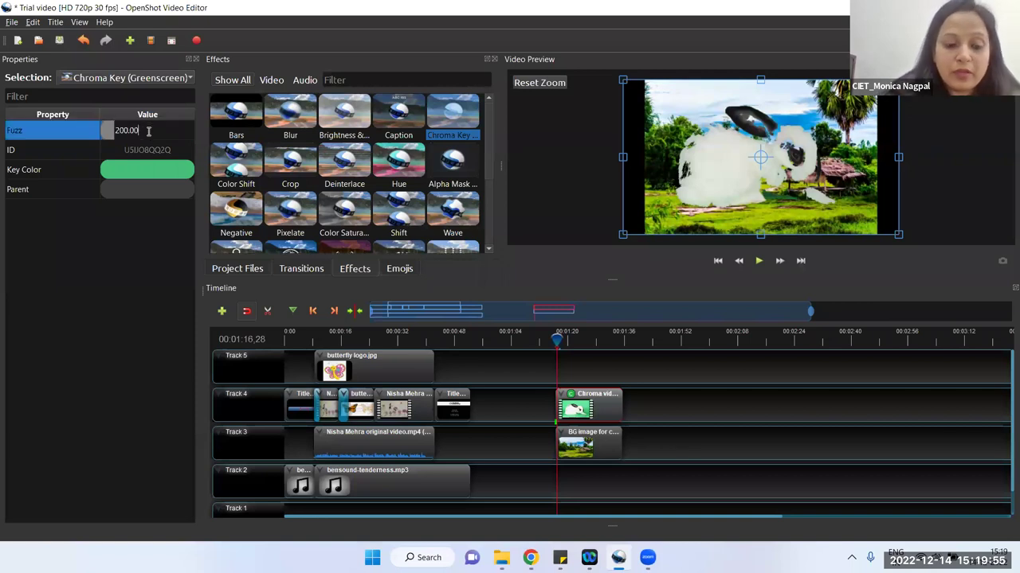
key("BackSpace")
key("BackSpace")
key("BackSpace")
type("50")
key("Return")
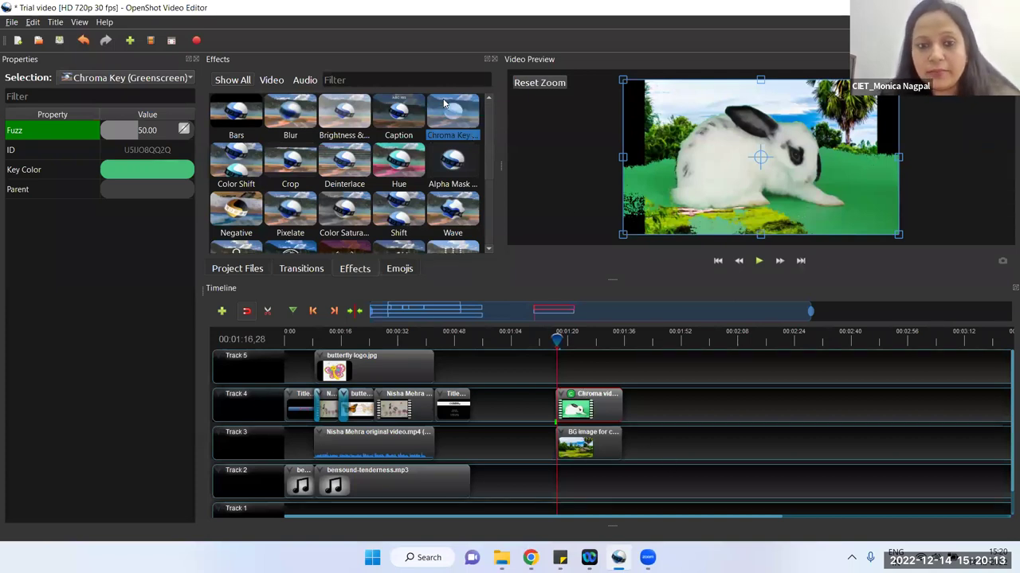
Add another Chroma Key to the rabbit clip, keyed to the sampled green #248d3f.
left_click_drag(444, 102, 590, 408)
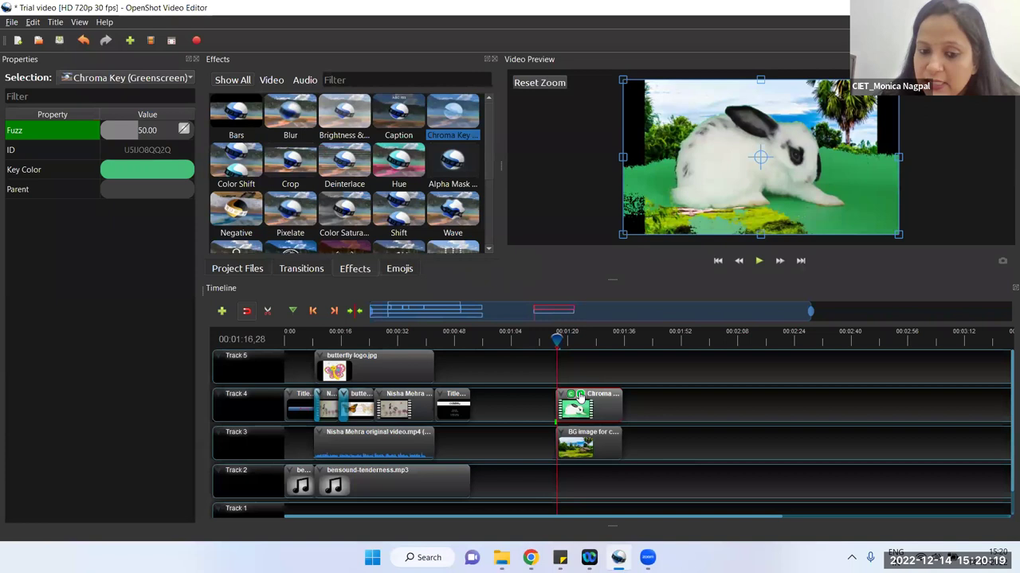
left_click(580, 393)
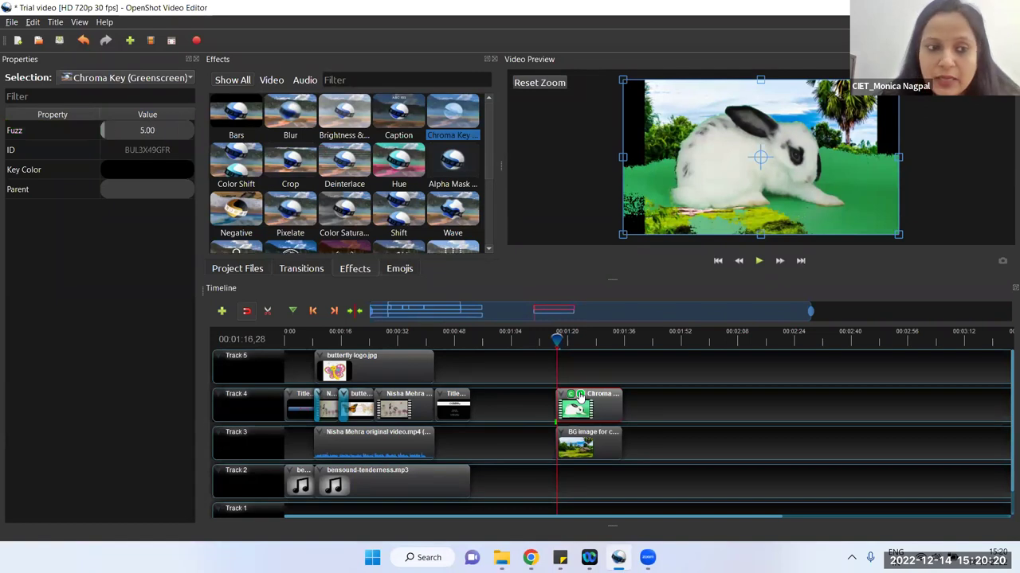
double_click(147, 169)
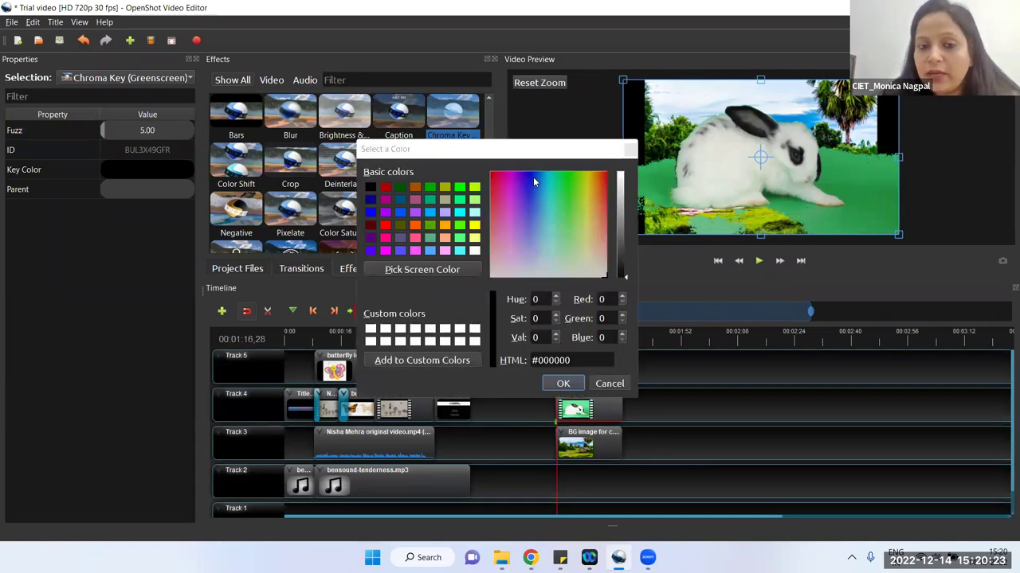
left_click(448, 269)
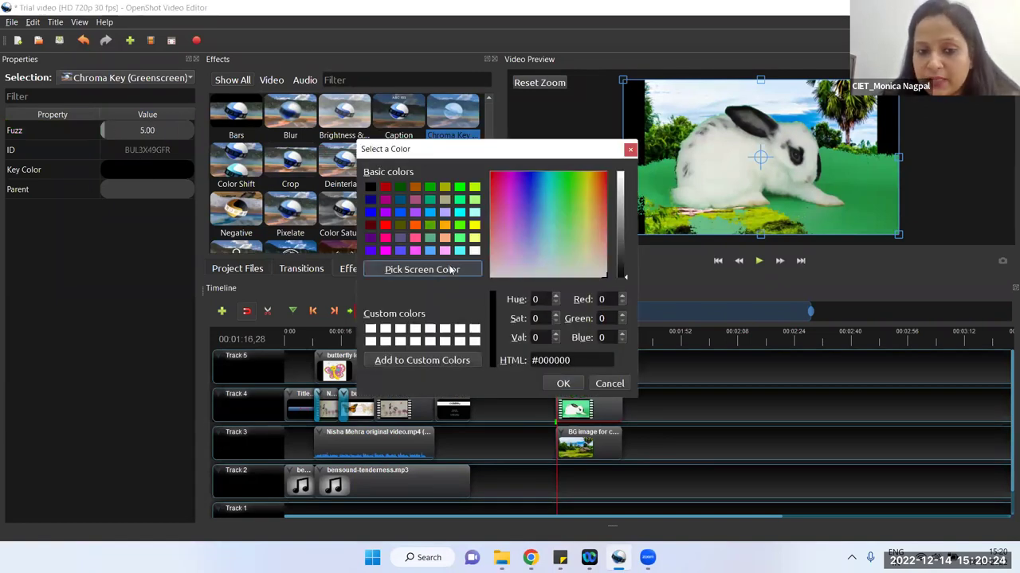
left_click(868, 199)
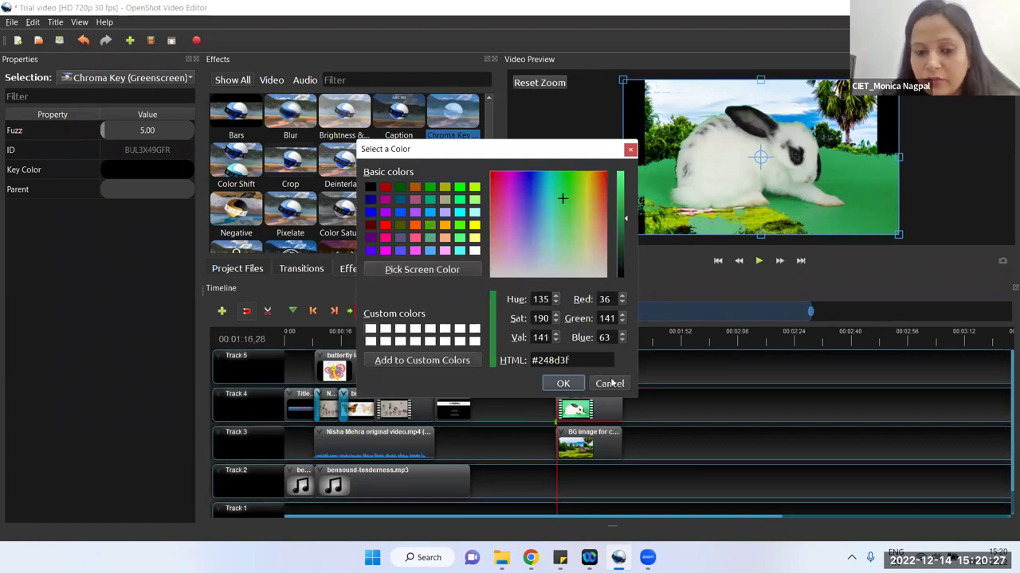
left_click(562, 383)
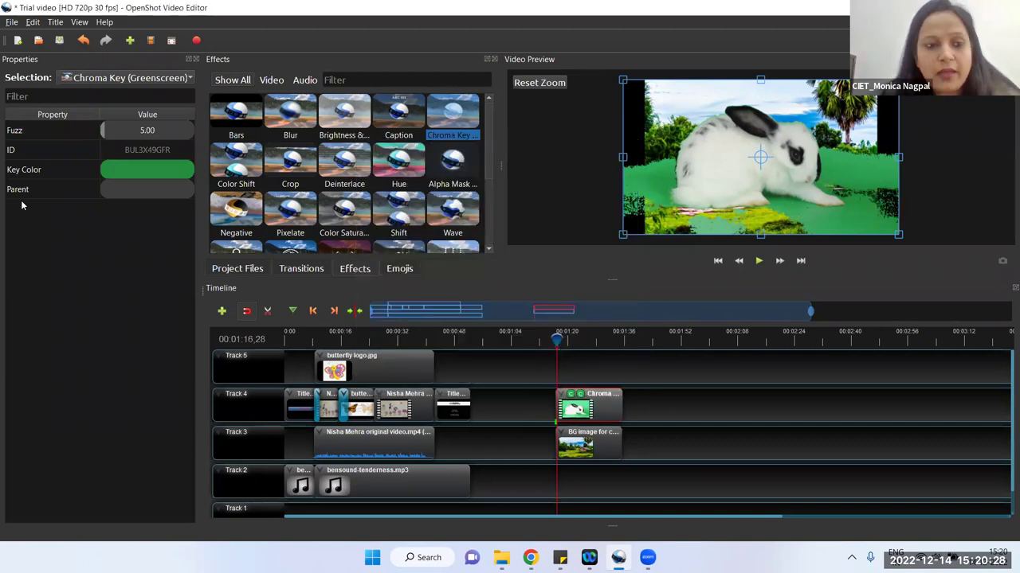
Raise the second Chroma Key's fuzz through 40, 50, 60, 70 to 80, then add a third Chroma Key.
double_click(144, 129)
type("40")
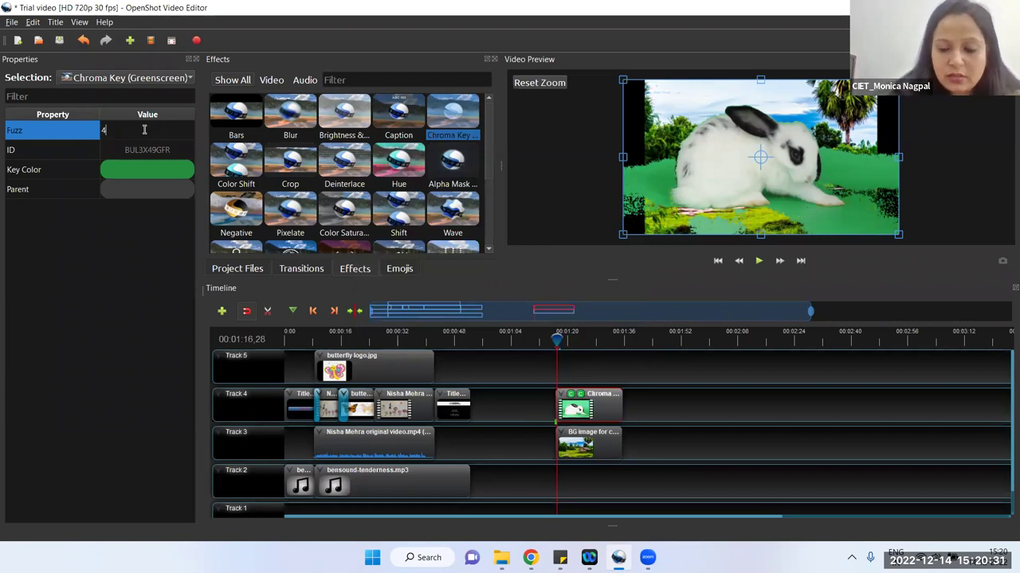
key("Return")
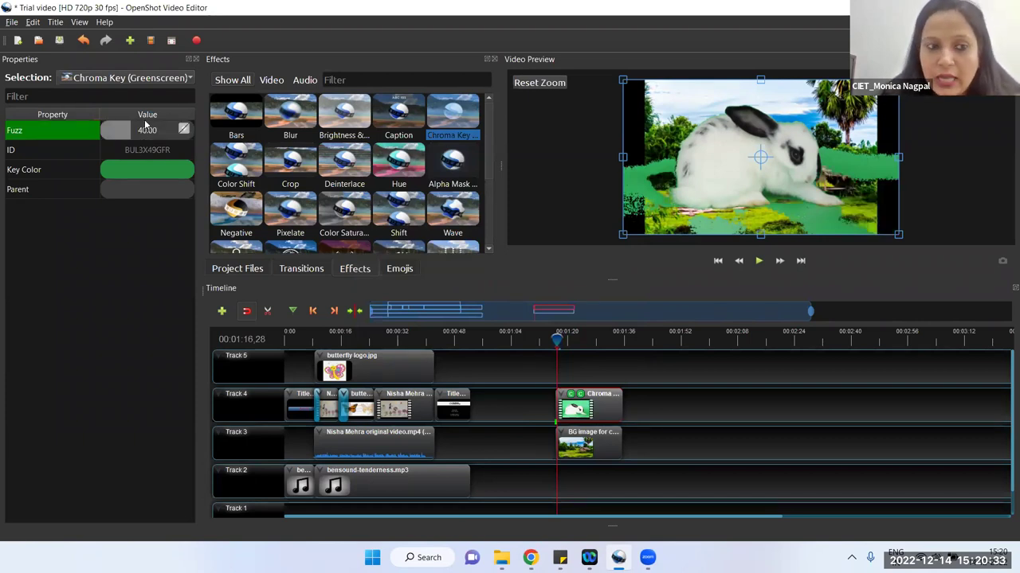
double_click(156, 129)
type("5")
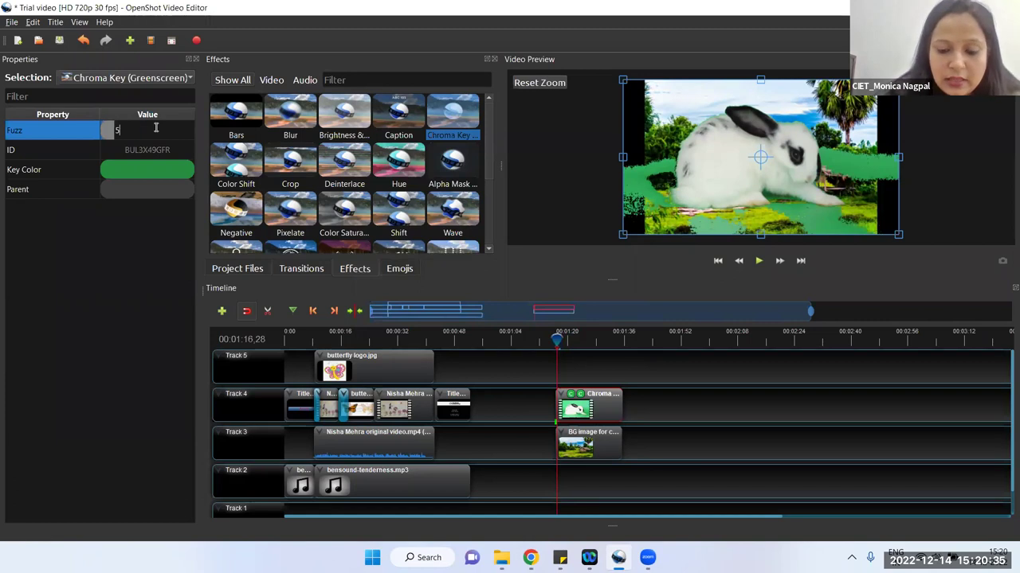
key("Return")
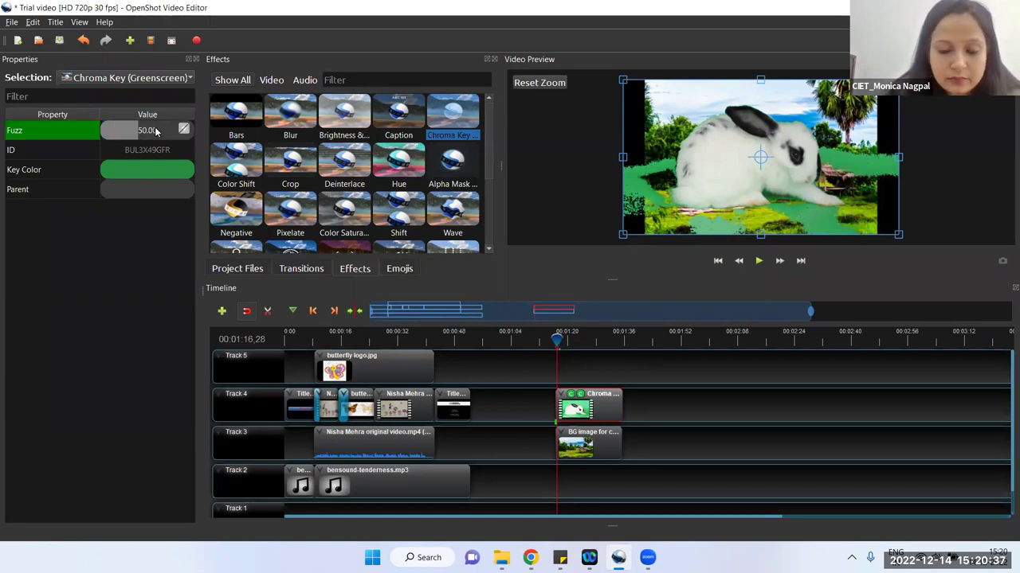
double_click(156, 131)
type("60")
key("Return")
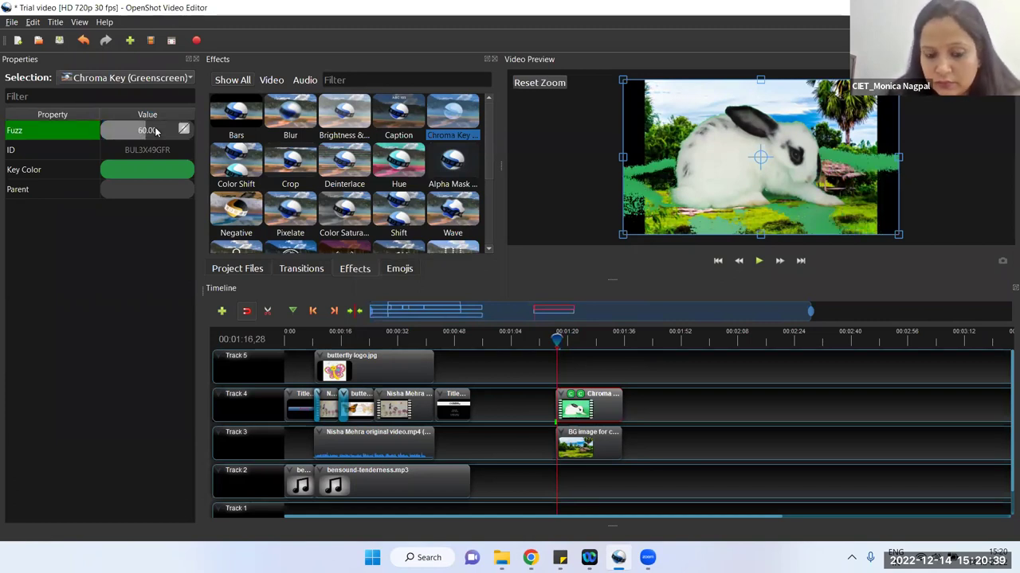
double_click(156, 129)
type("70")
key("Return")
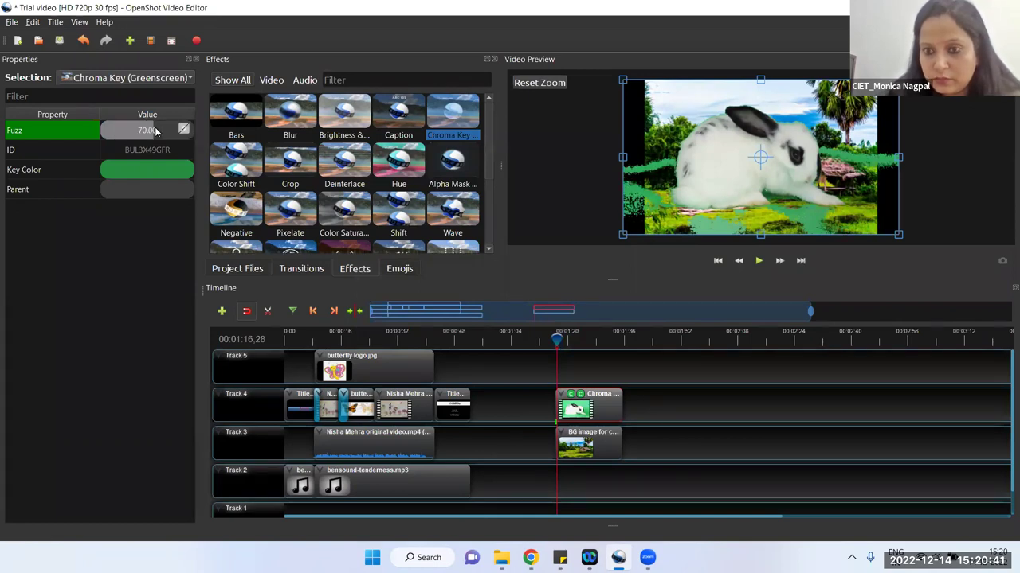
double_click(156, 130)
type("8")
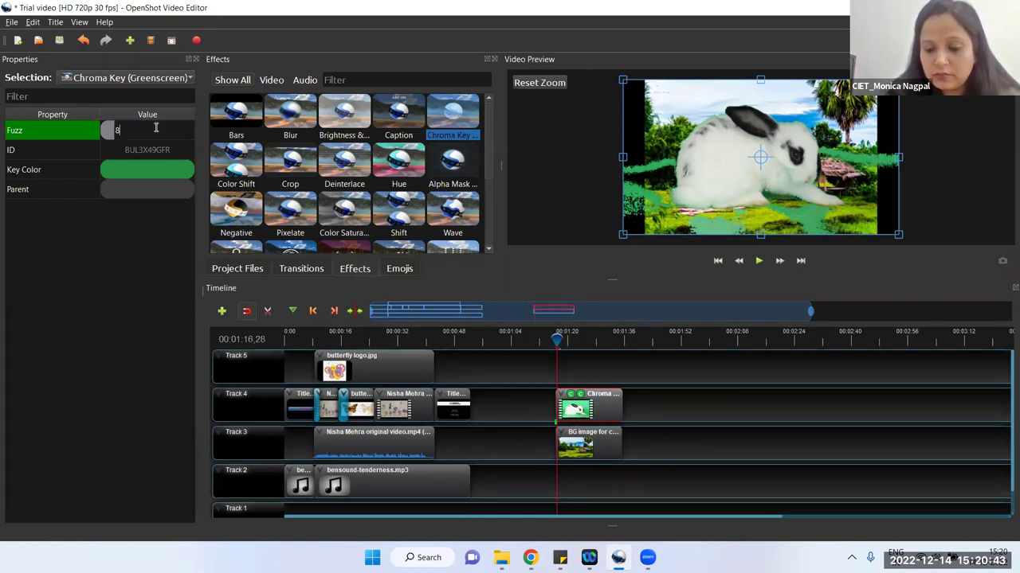
type("0")
key("Return")
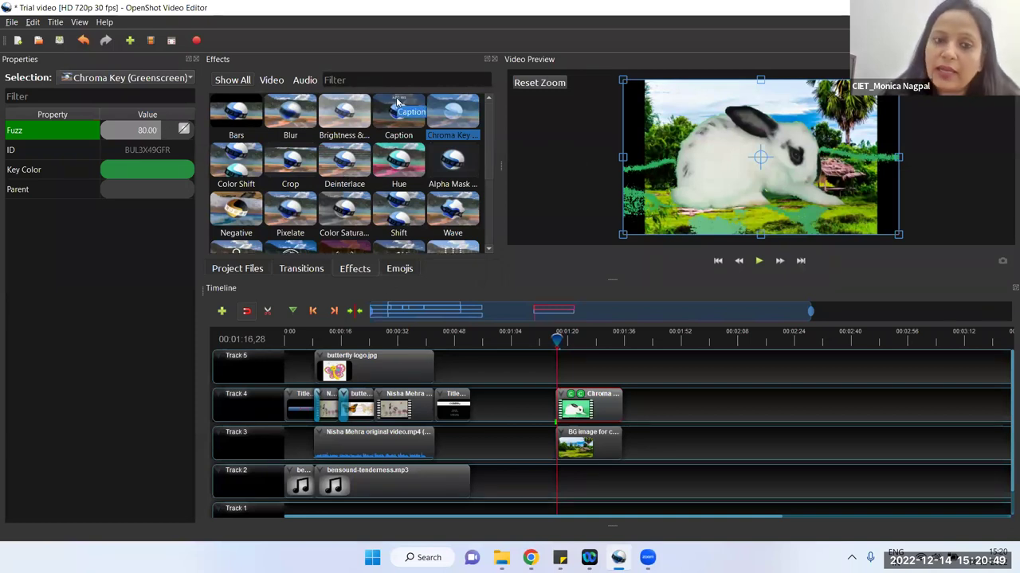
left_click_drag(443, 111, 594, 406)
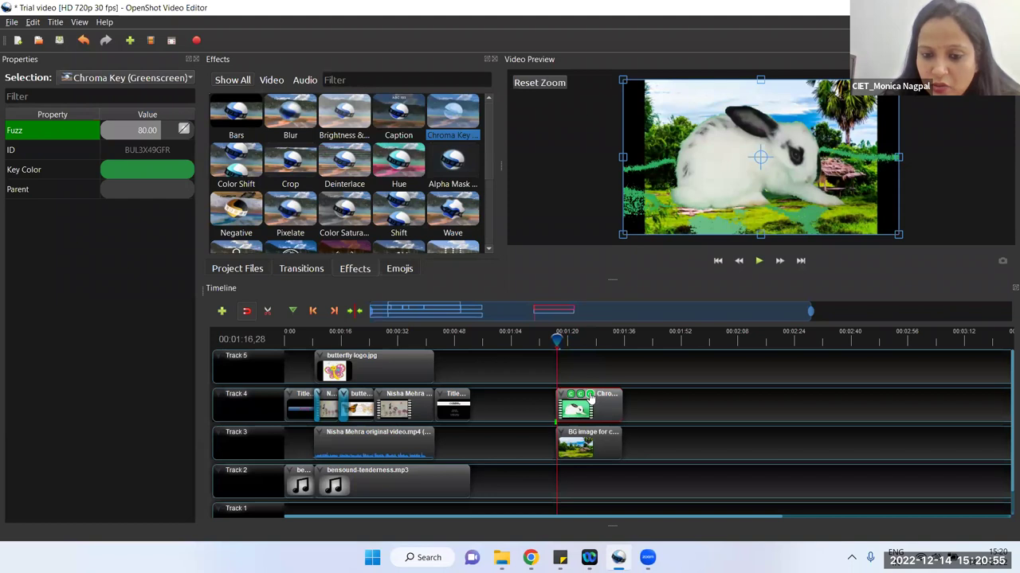
Key the new Chroma Key effect to the remaining dark green sampled from the preview.
double_click(136, 172)
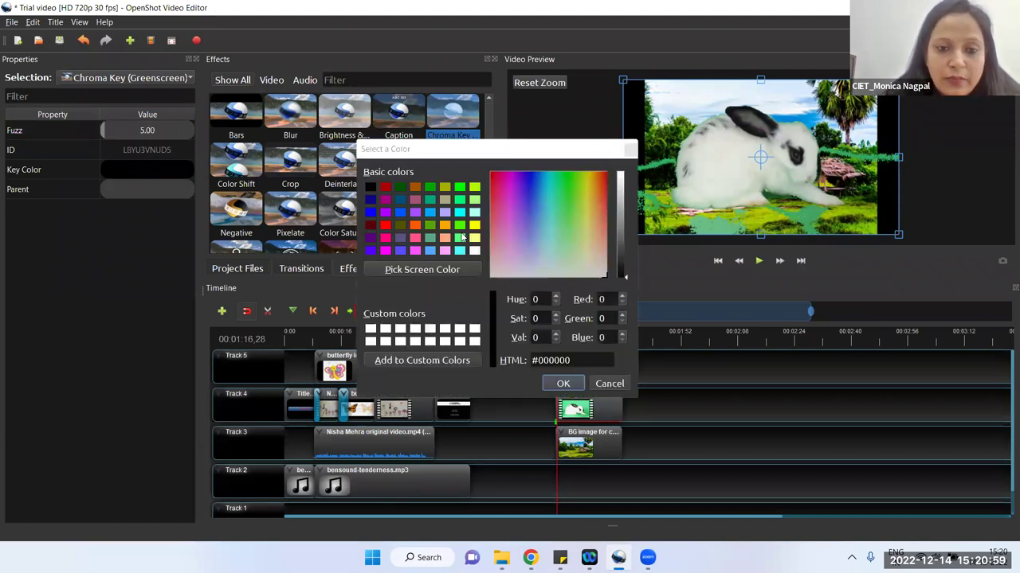
left_click(447, 268)
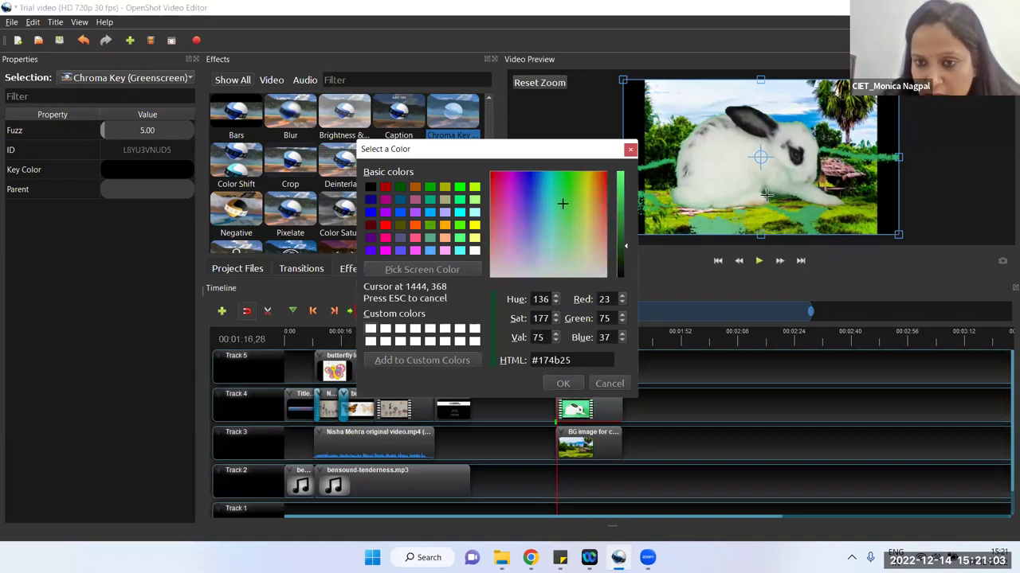
left_click(766, 194)
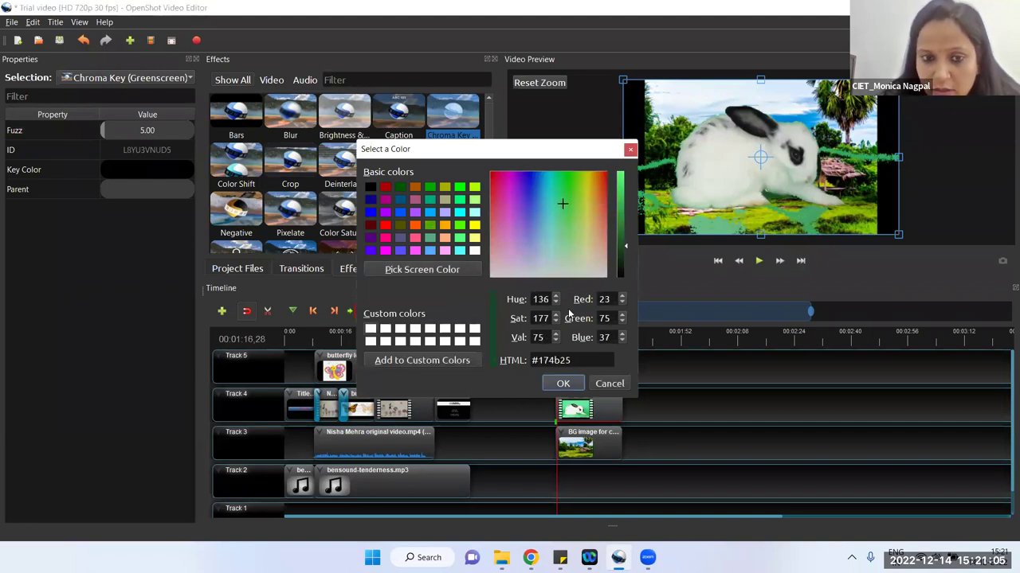
left_click(557, 383)
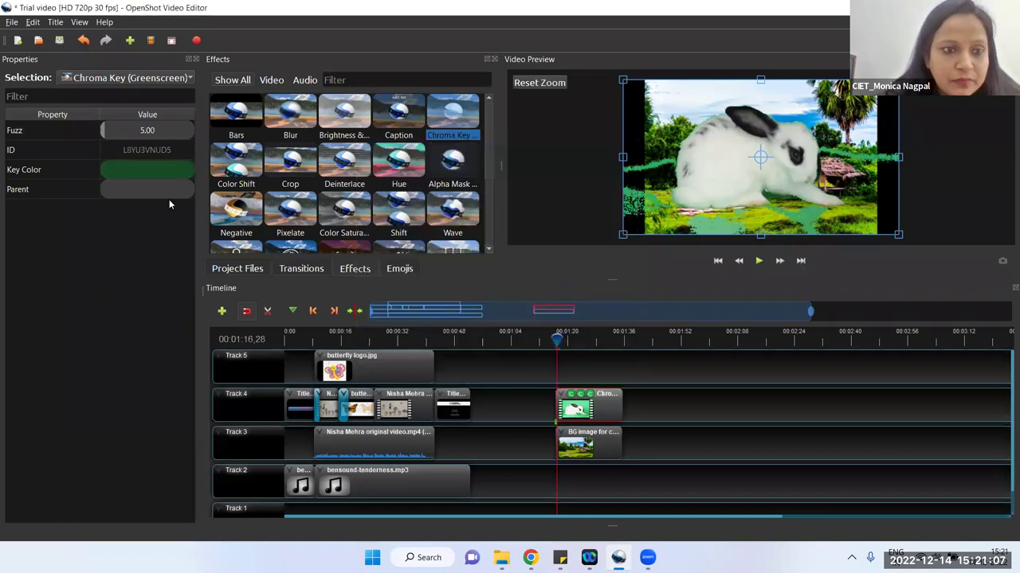
Try this key's fuzz at 40, 60 and 50, then settle on 45.
double_click(155, 131)
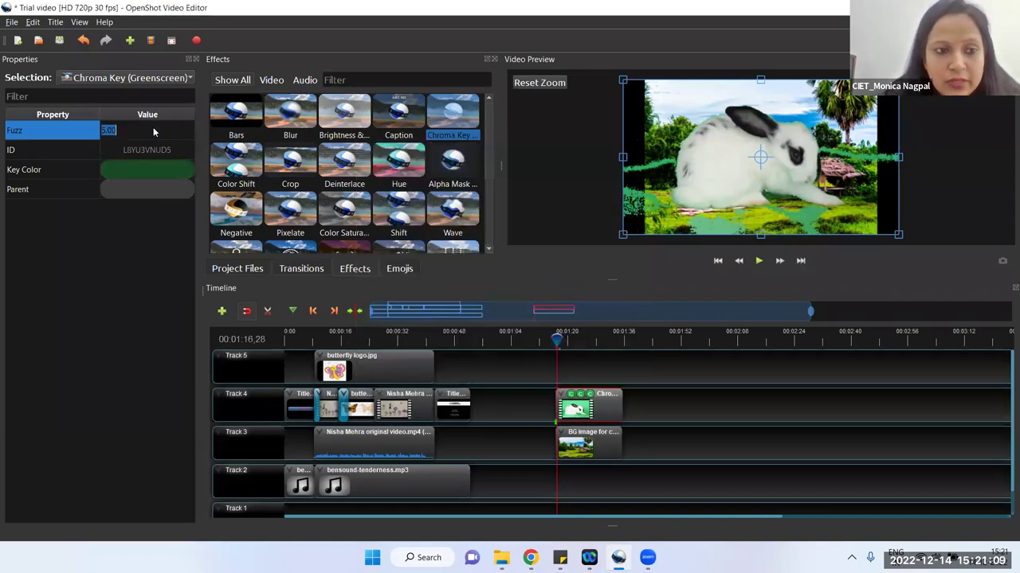
type("40")
key("Return")
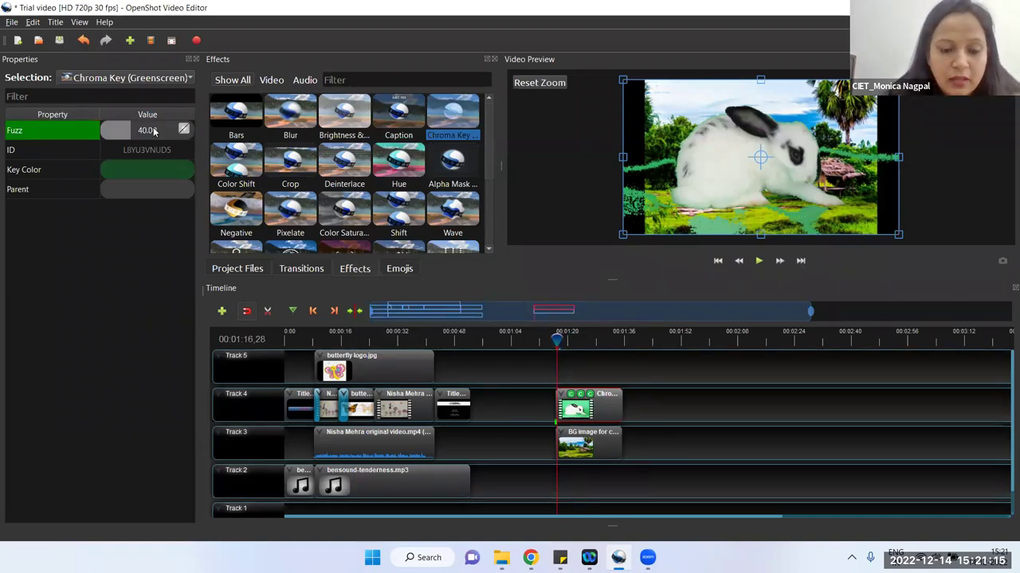
double_click(155, 130)
type("60")
key("Return")
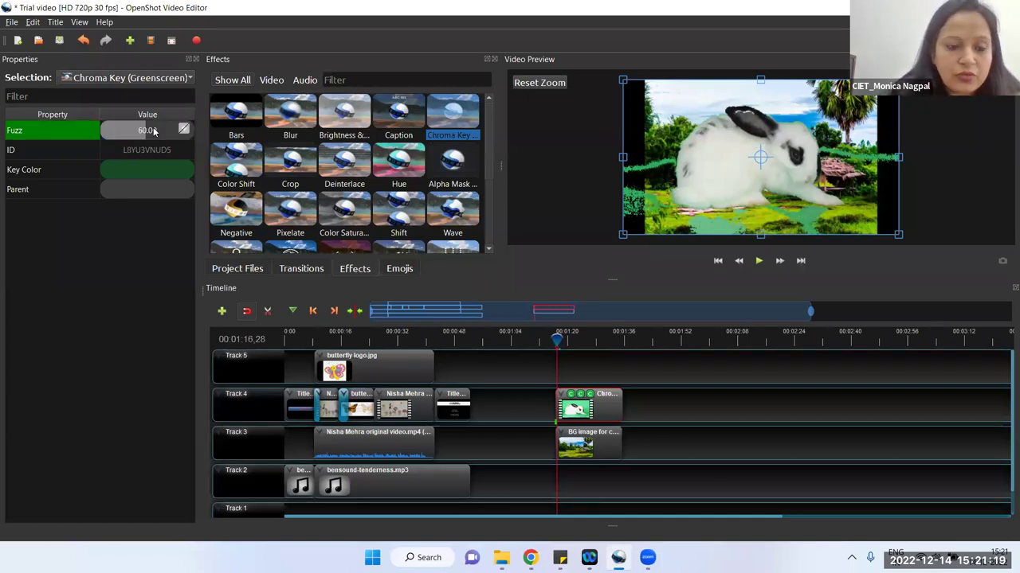
double_click(154, 129)
type("50")
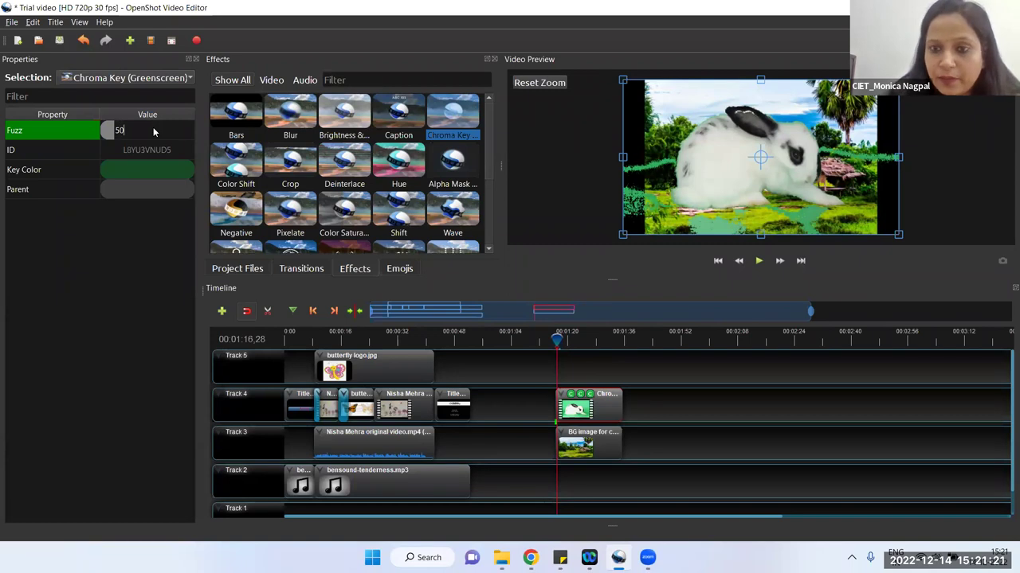
key("Return")
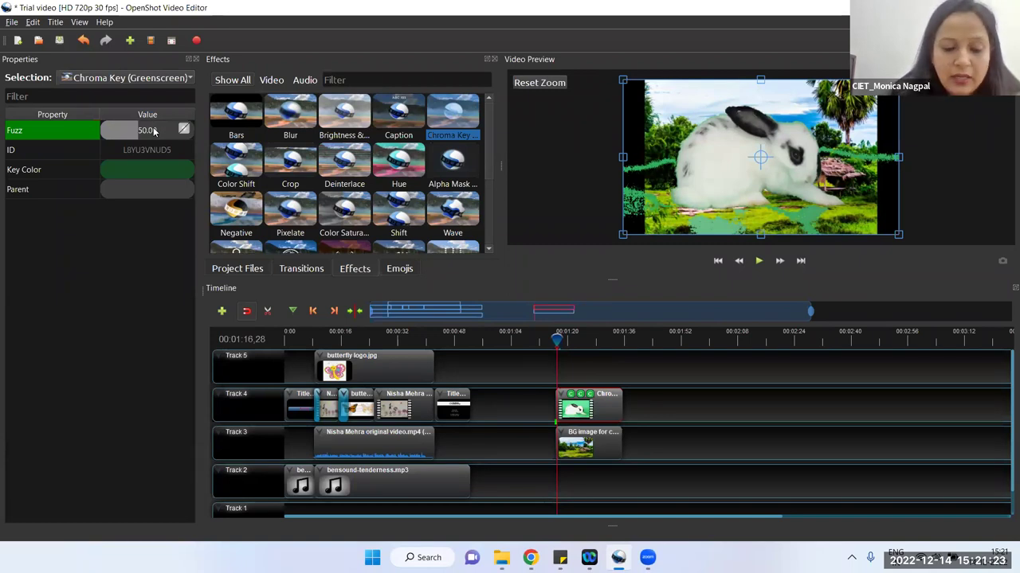
double_click(153, 129)
type("45")
key("Return")
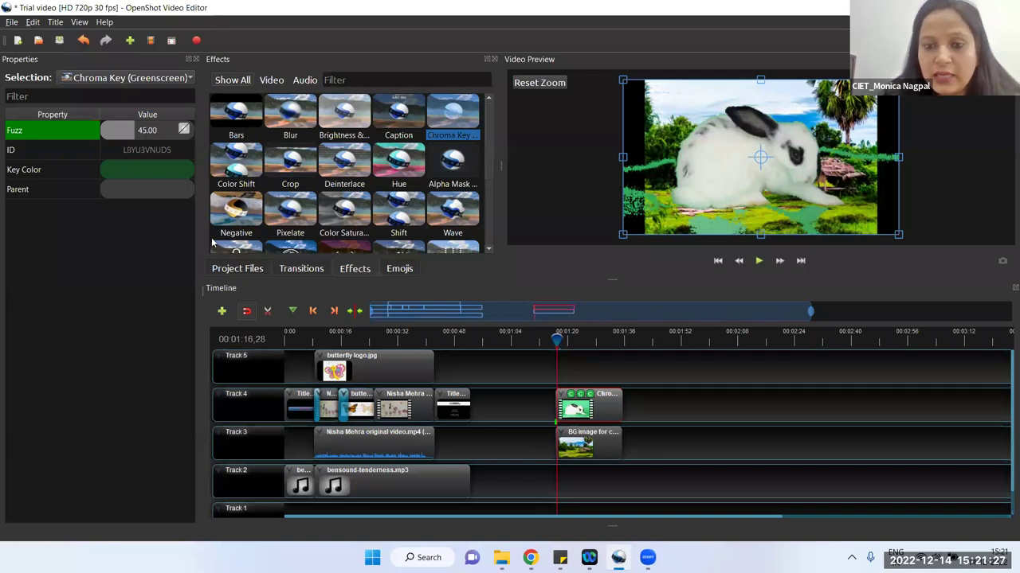
left_click(570, 396)
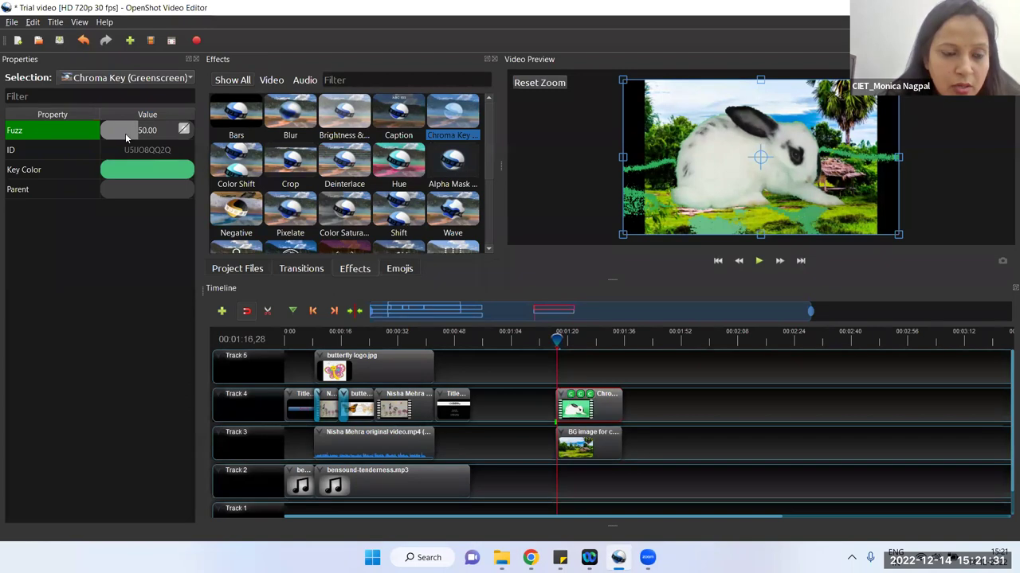
Set the lighter-green Chroma Key's fuzz to 70 and save the Trial video project.
double_click(144, 127)
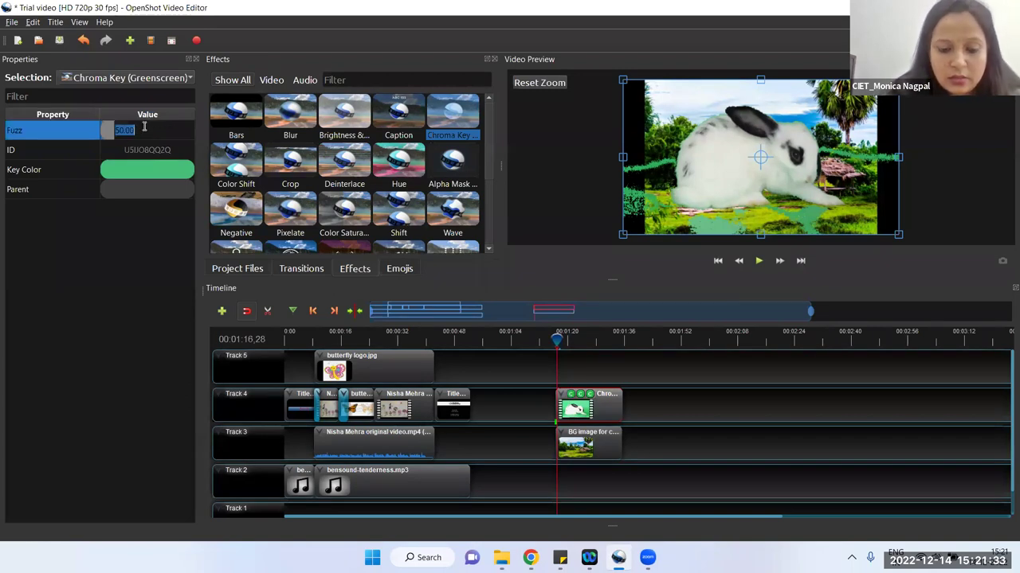
type("70")
key("Return")
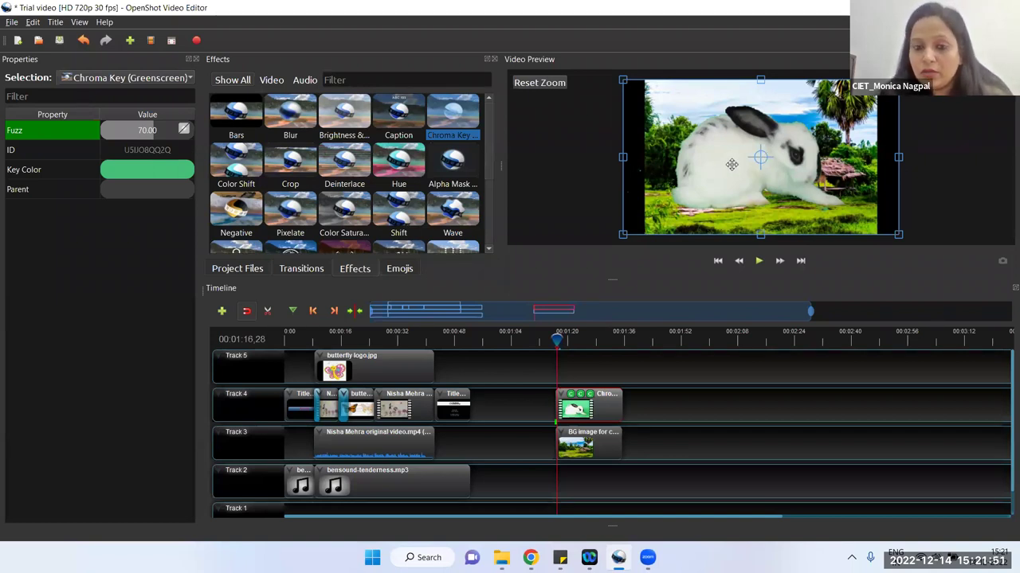
key("ctrl+s")
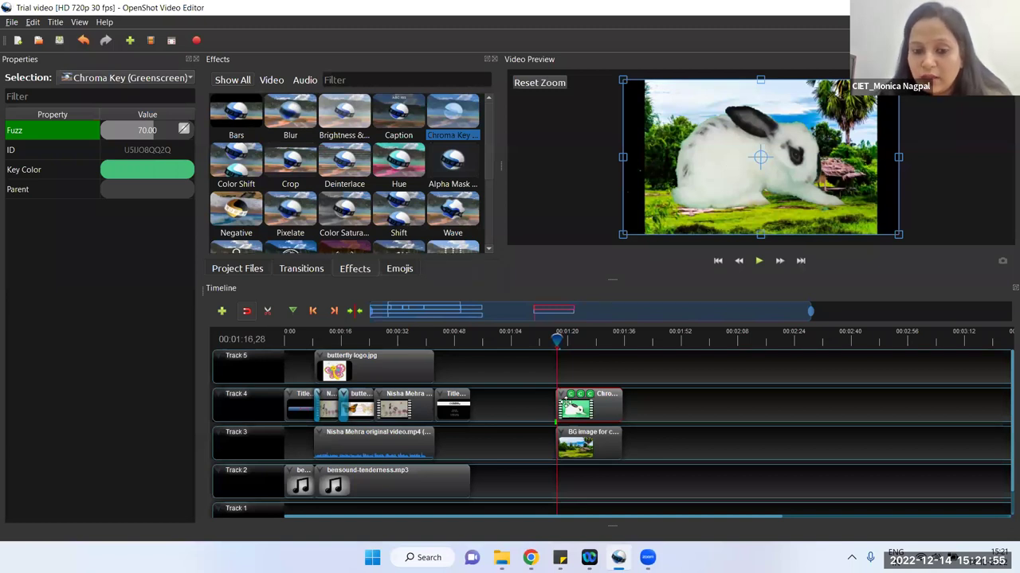
Scale the rabbit clip to about 0.37 × 0.29, move it low on the background, and play it.
left_click(566, 402)
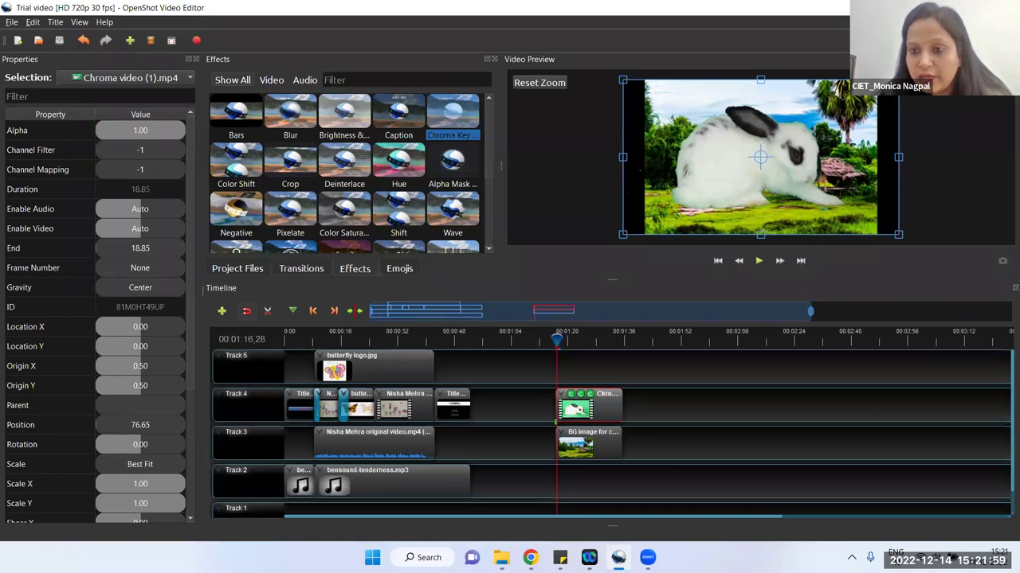
left_click_drag(898, 78, 847, 119)
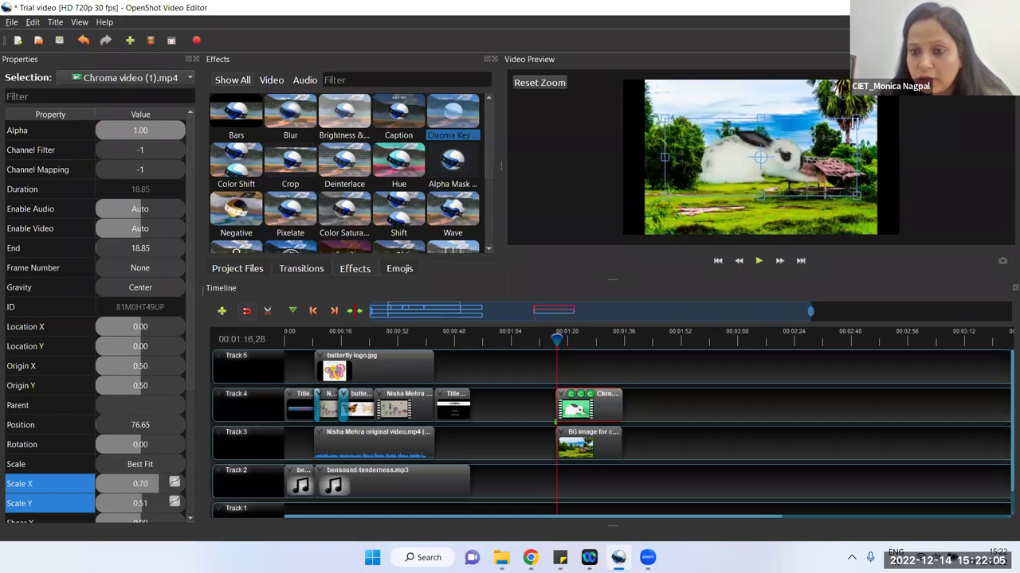
left_click_drag(786, 156, 807, 137)
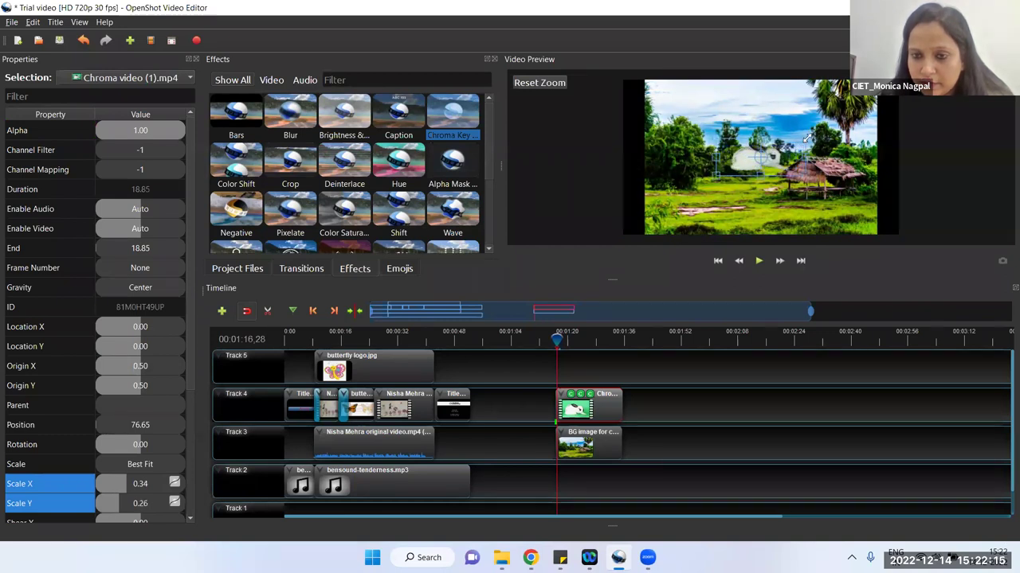
left_click_drag(807, 137, 814, 131)
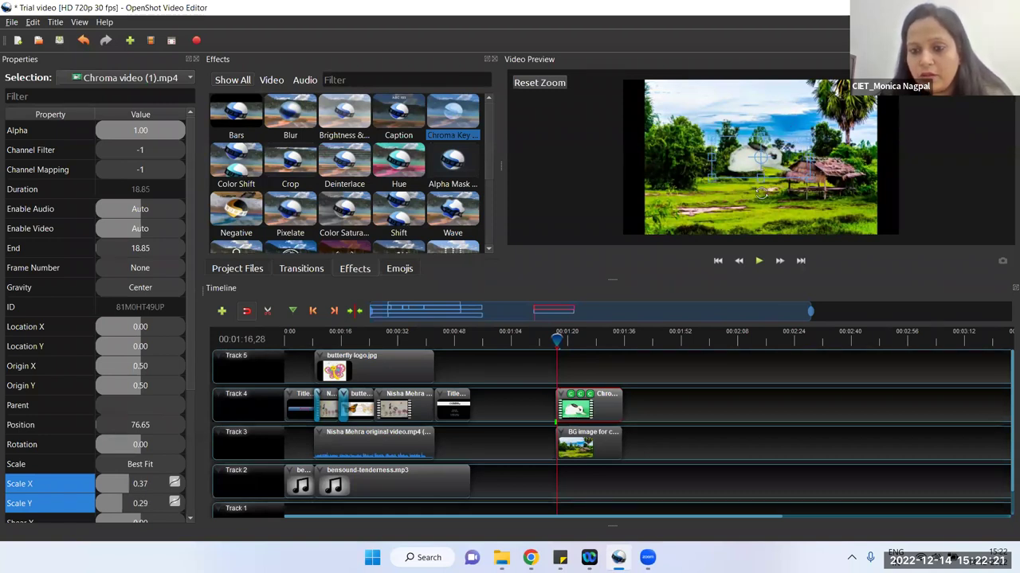
left_click_drag(737, 156, 725, 217)
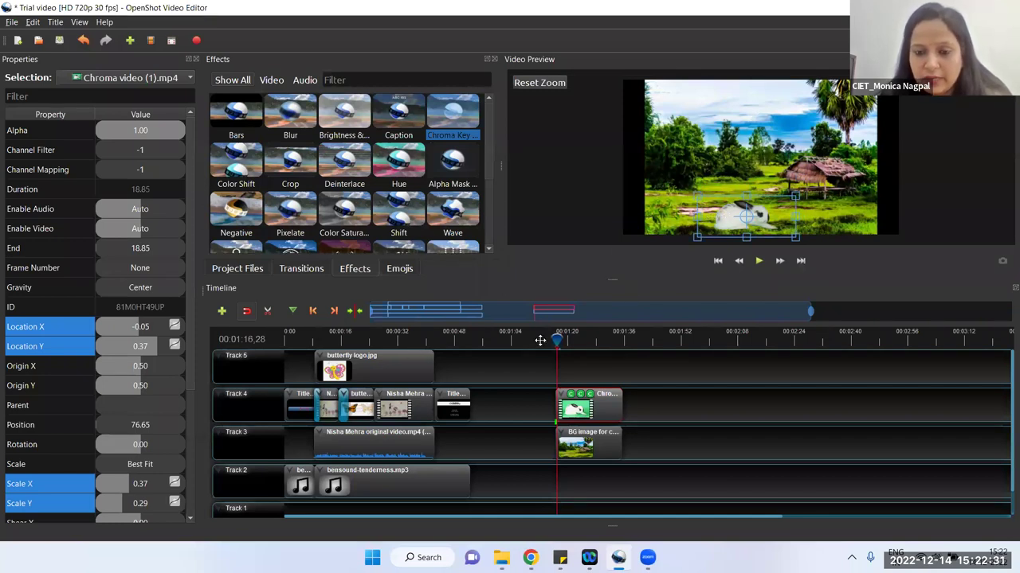
left_click(759, 261)
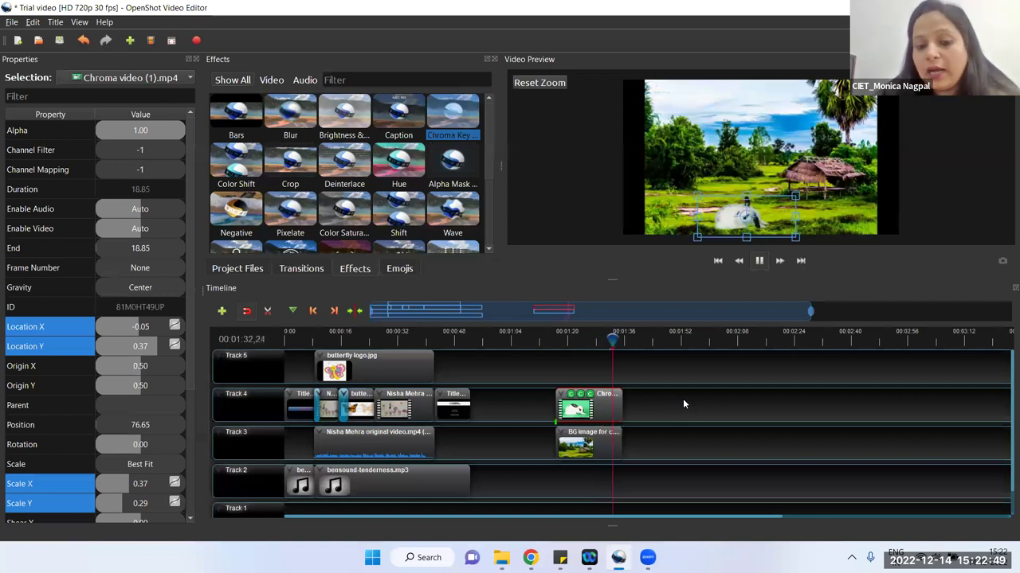
Stop playback and copy the bensound-tenderness.mp3 music clip.
left_click(758, 261)
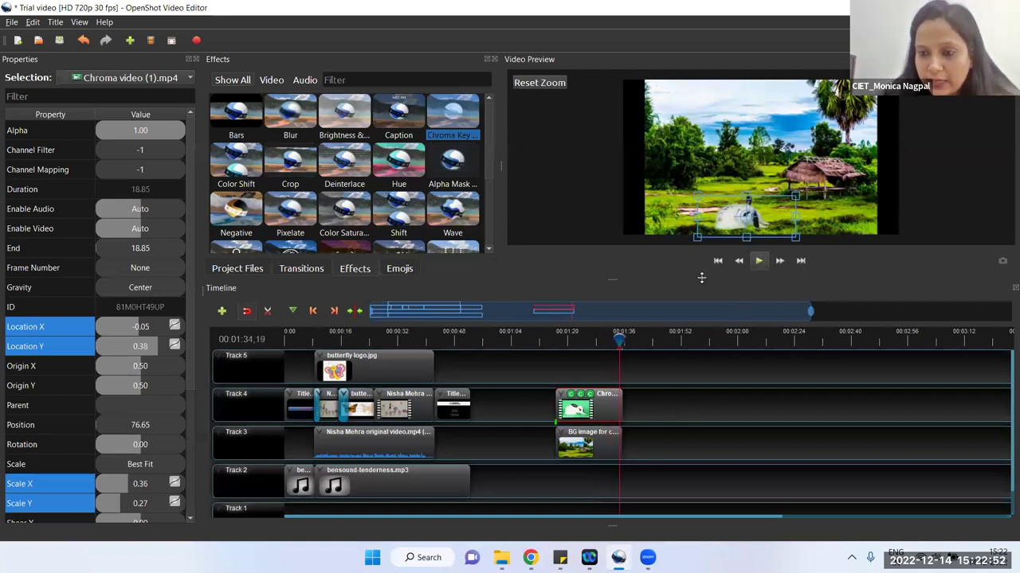
left_click(423, 473)
right_click(423, 473)
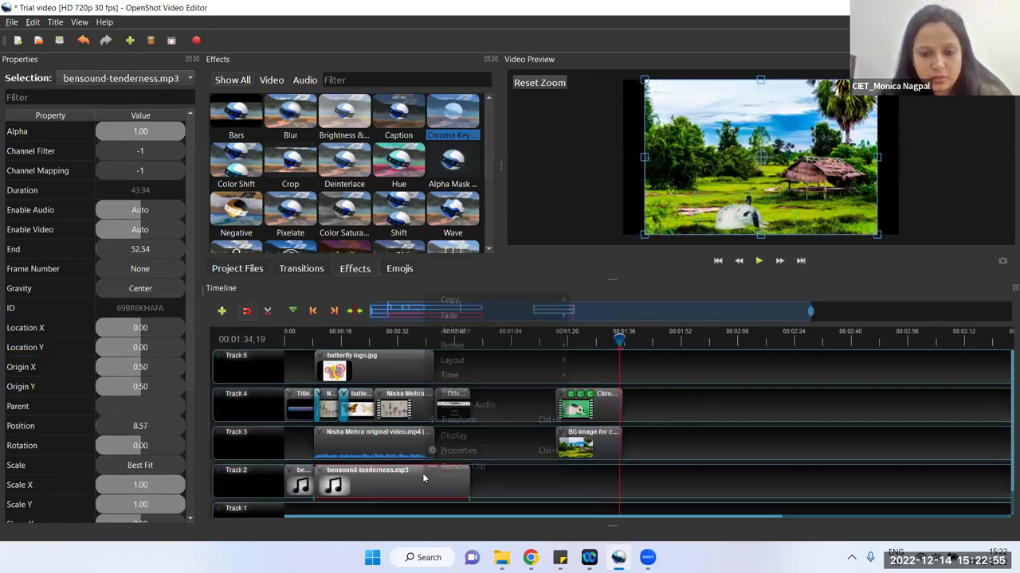
mouse_move(480, 305)
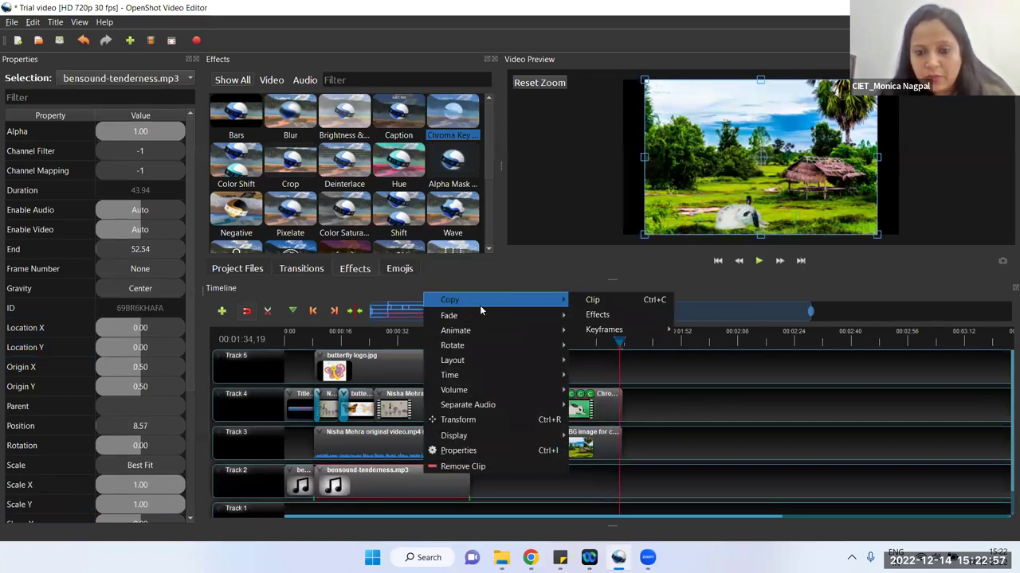
left_click(587, 304)
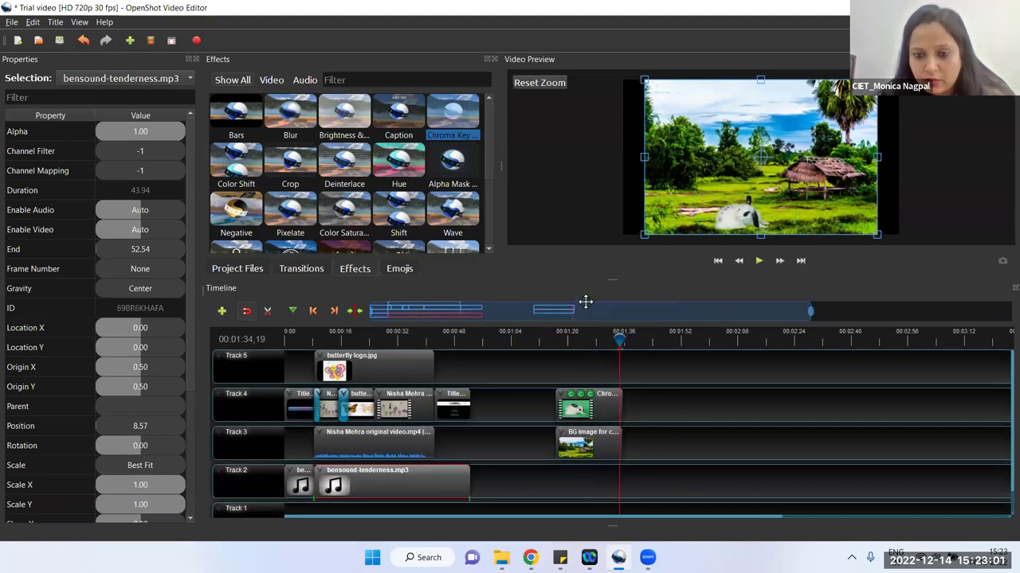
Paste the music onto Track 2 at 76.67, under the rabbit clip, with the playhead near 1:16.
left_click(590, 482)
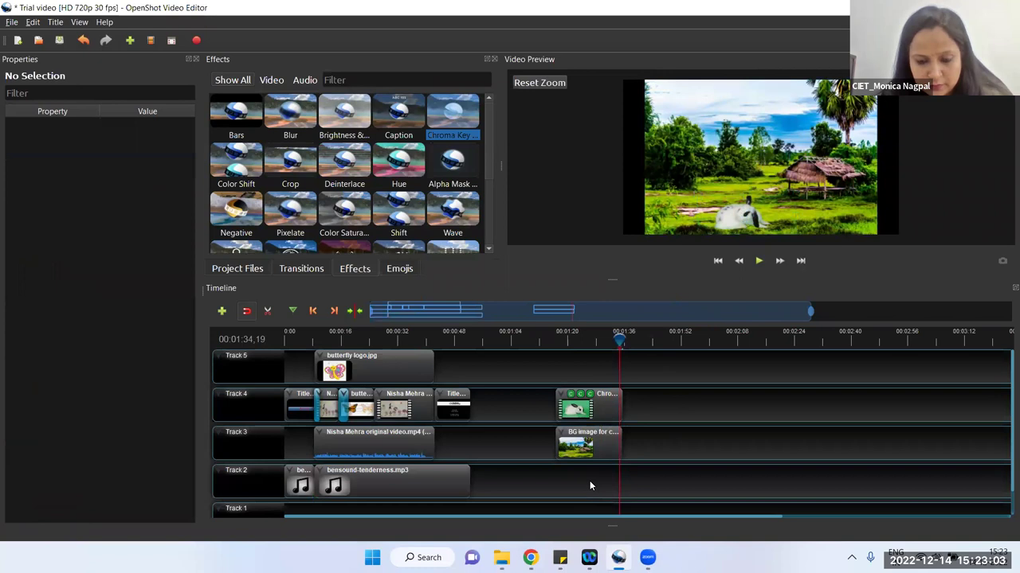
right_click(590, 483)
left_click(598, 488)
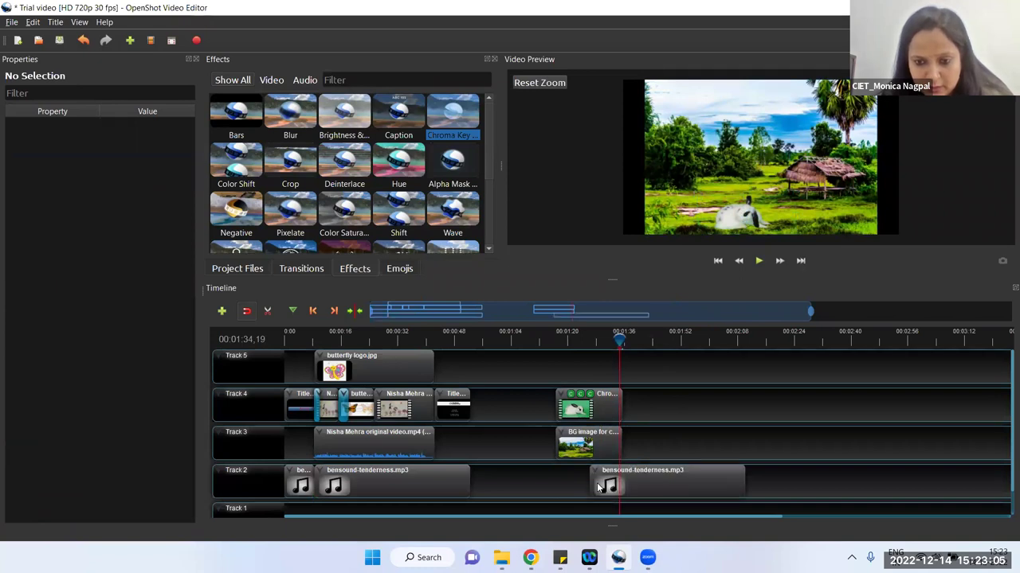
left_click_drag(664, 478, 633, 473)
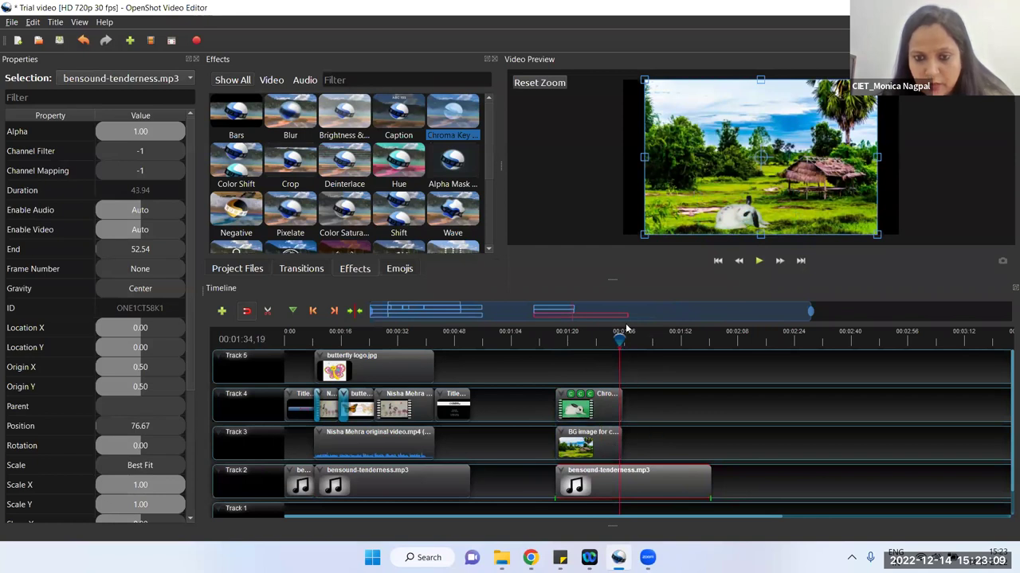
left_click_drag(619, 338, 553, 338)
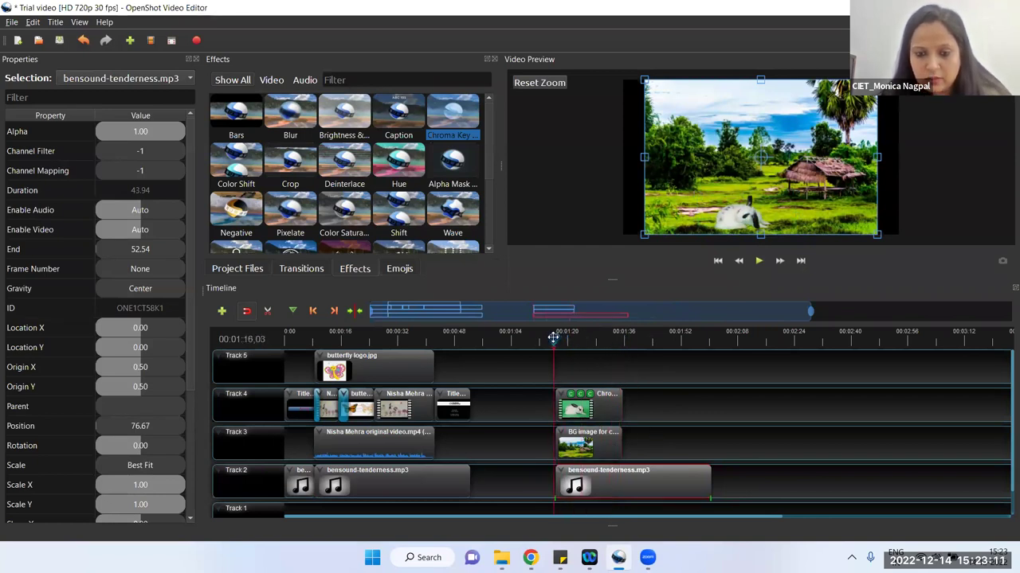
left_click(758, 266)
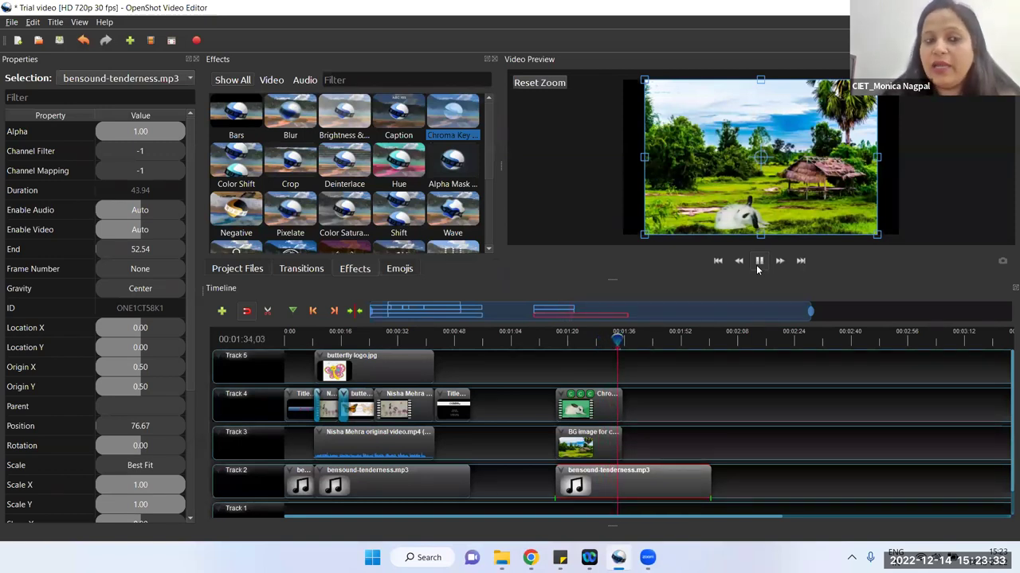
left_click(758, 264)
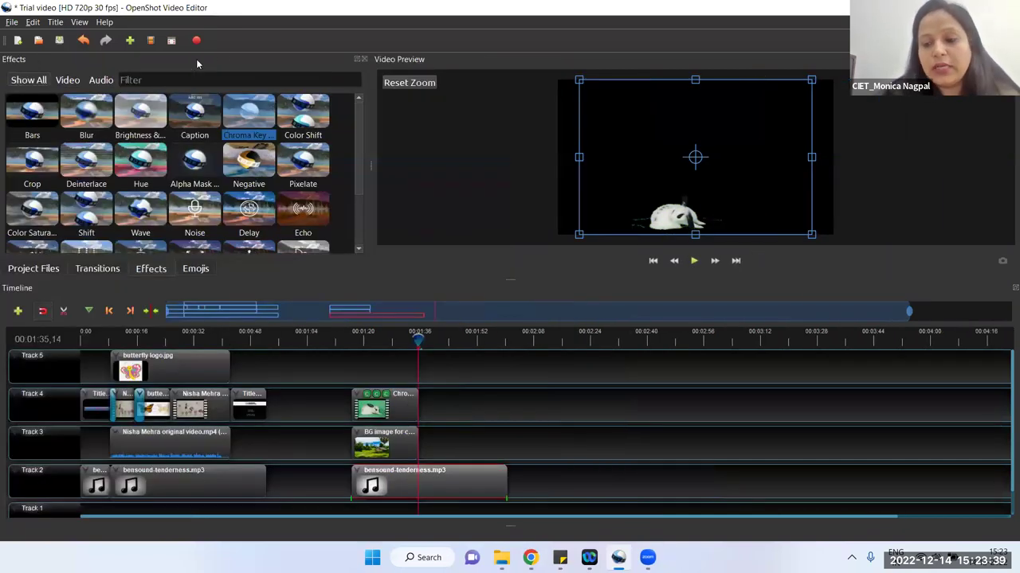
Close the Properties dock to widen the workspace and save the Trial video project.
left_click(195, 59)
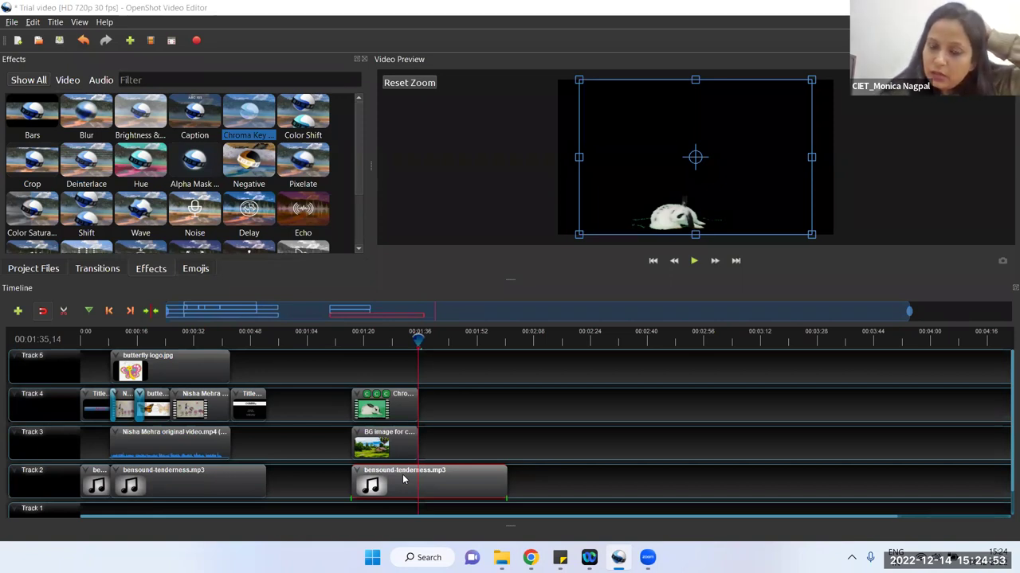
key("ctrl+s")
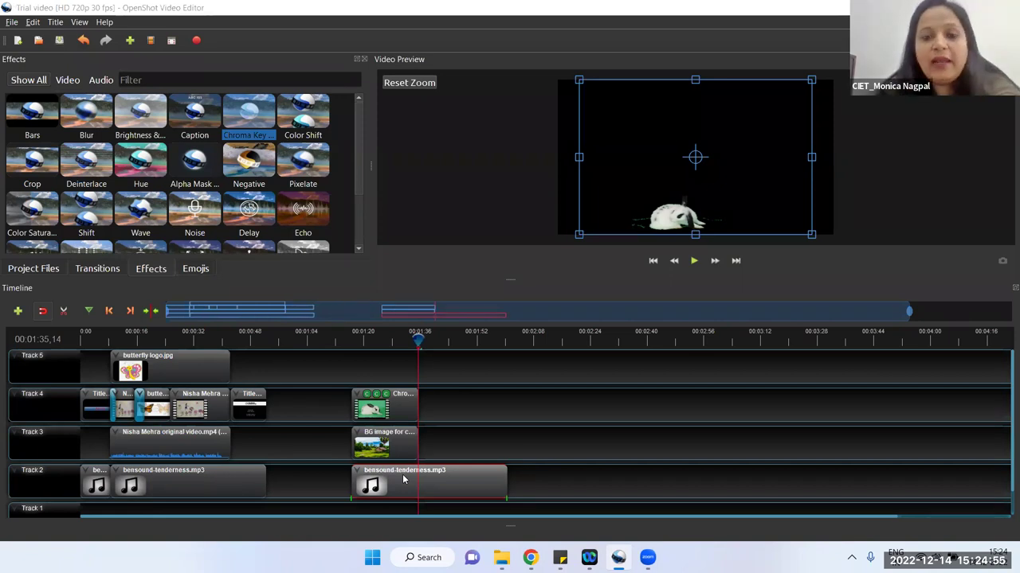